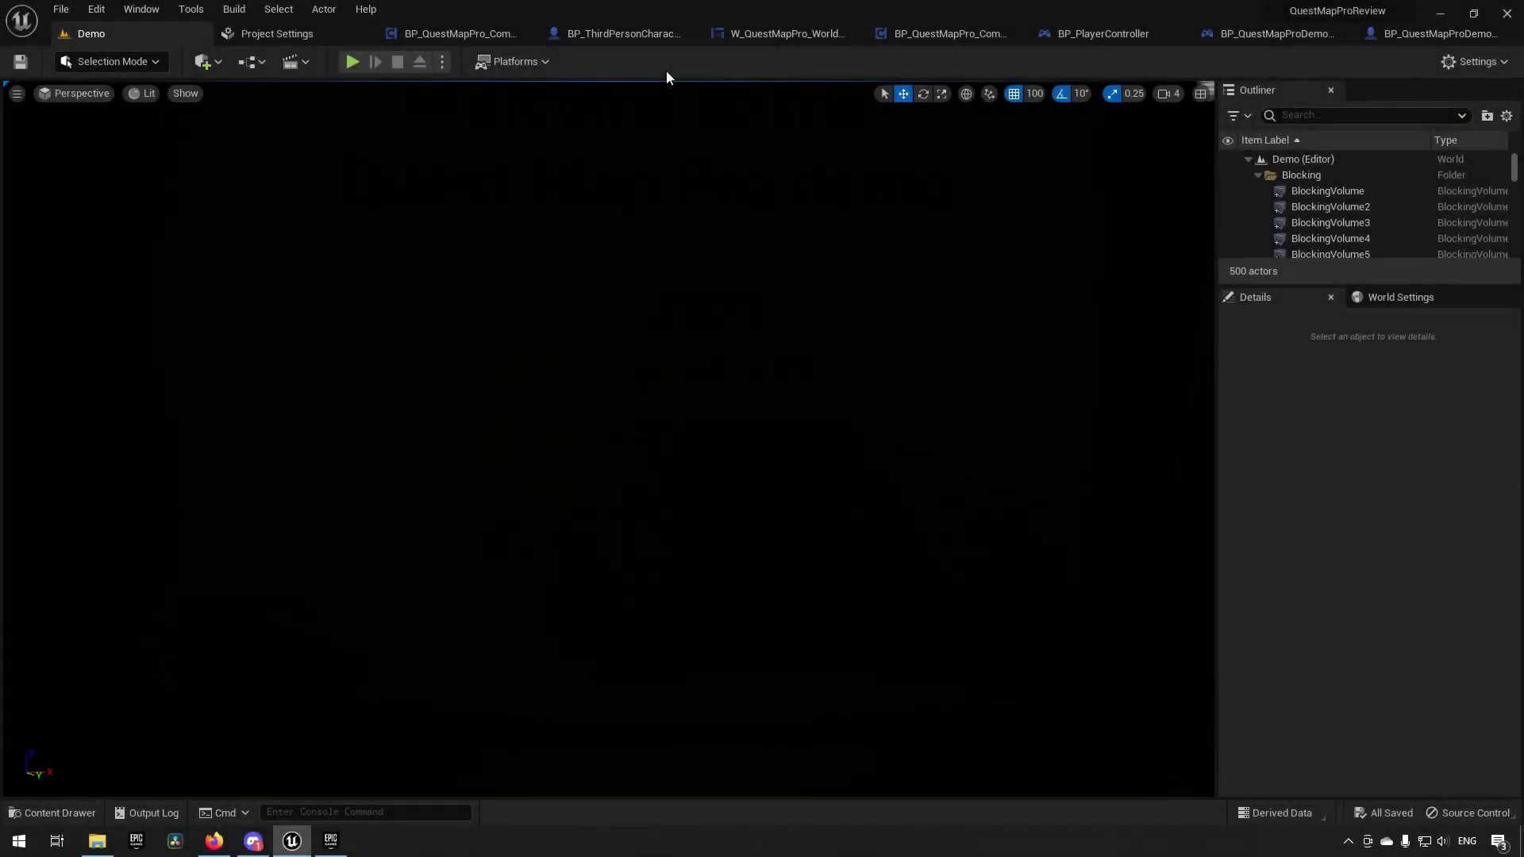
- Start playing the Demo level in the editor viewport and show the demo's help and key binding info
click(353, 62)
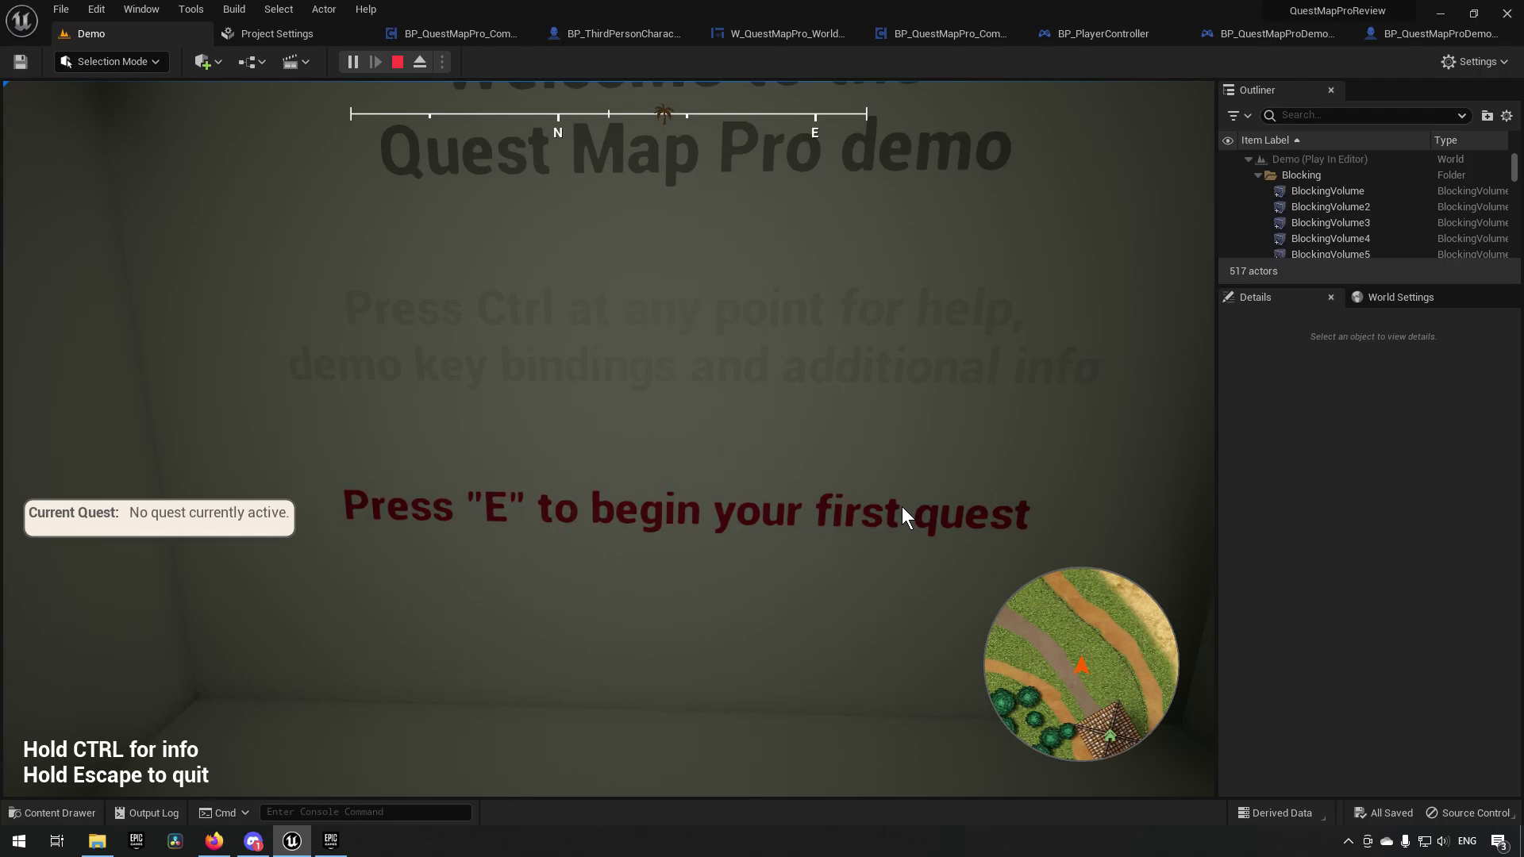
key(s)
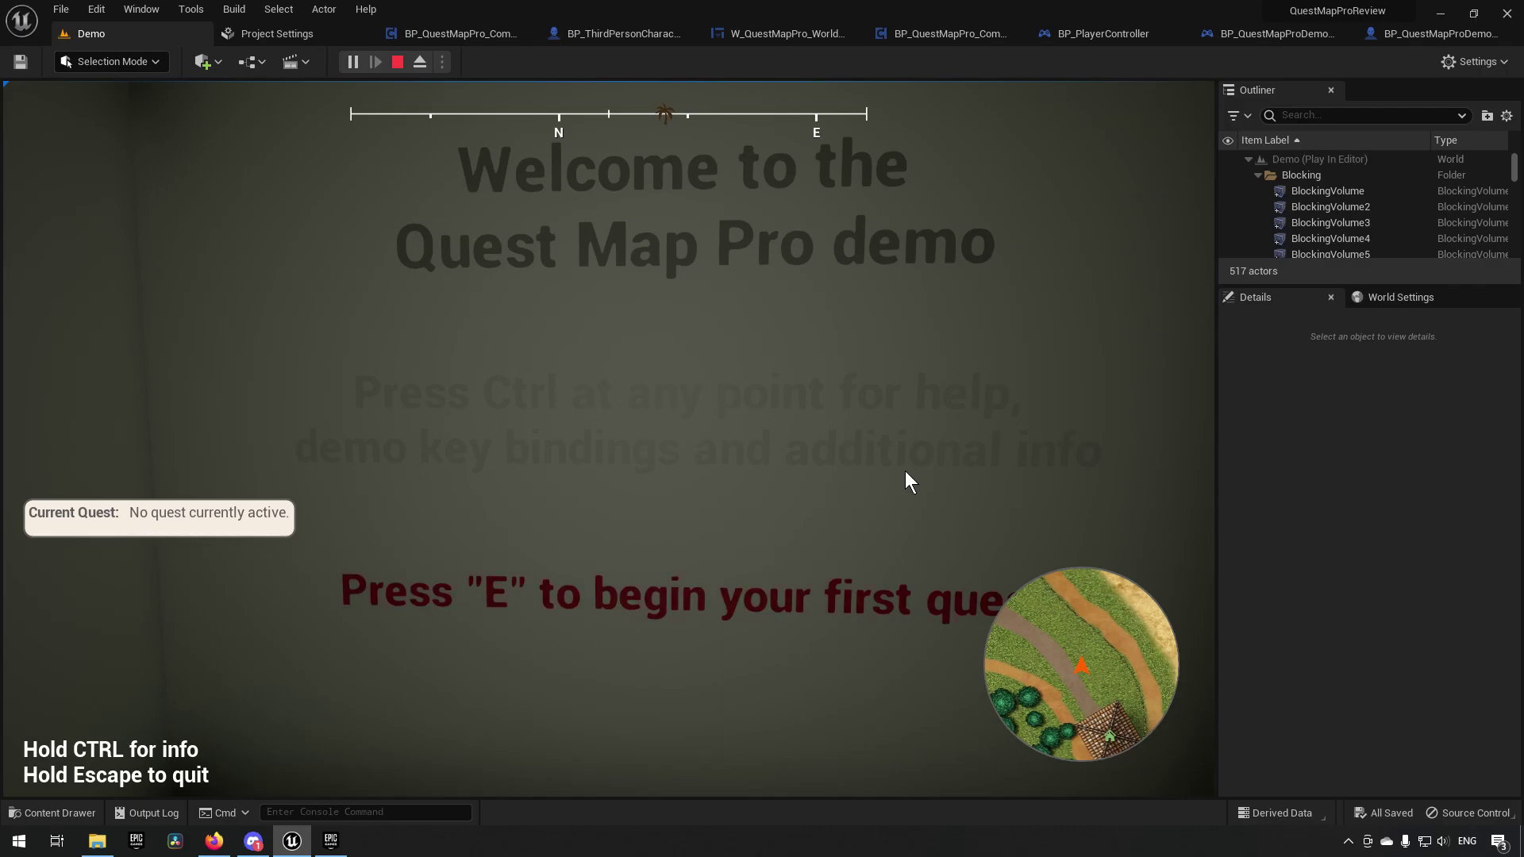
key(ctrl)
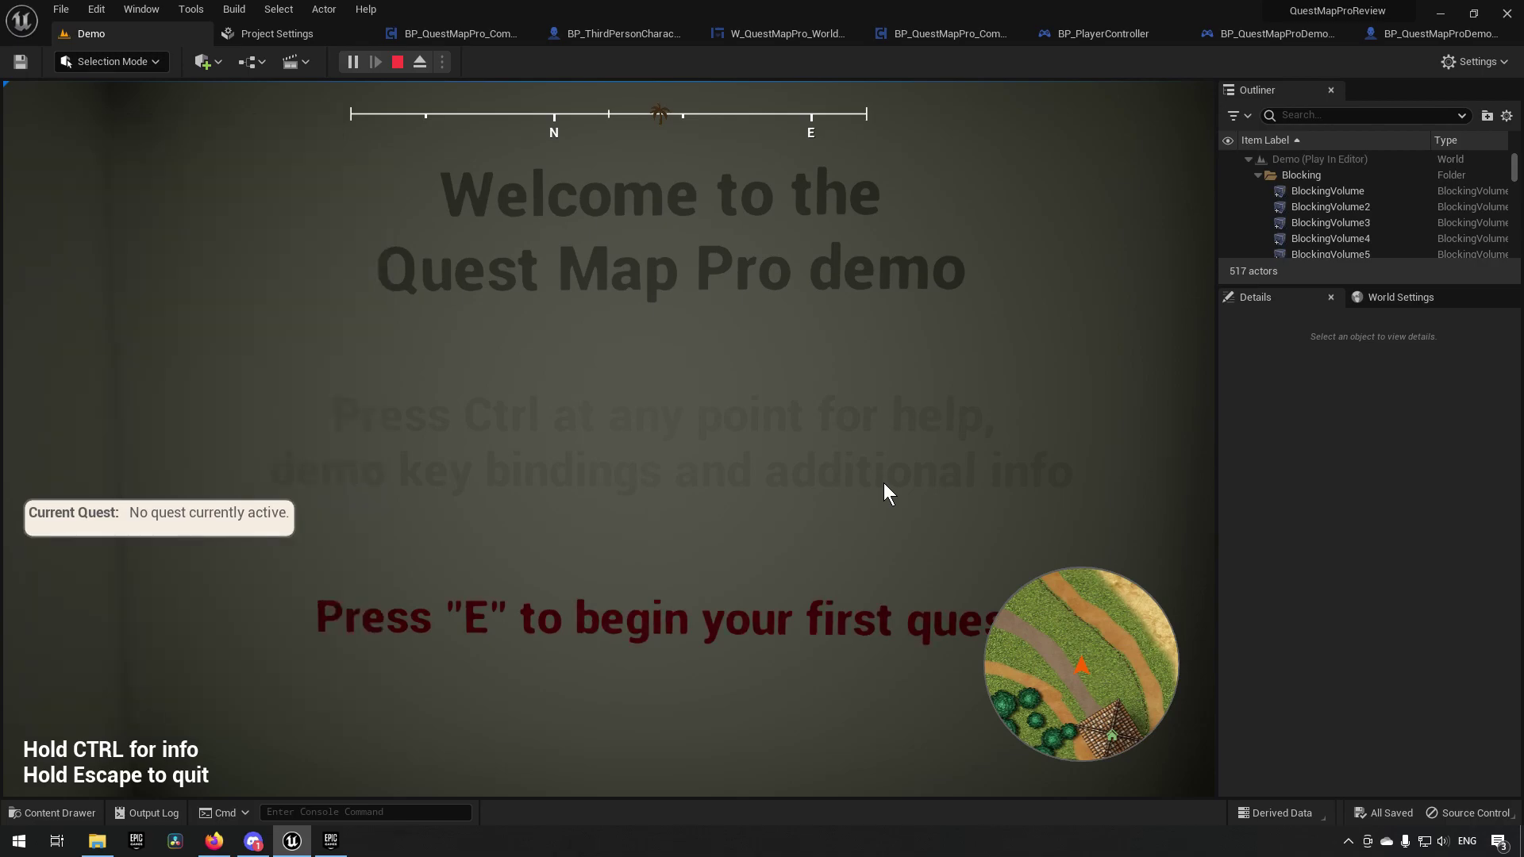
- View the demo's full world map, then close it and look back at the welcome wall
key(m)
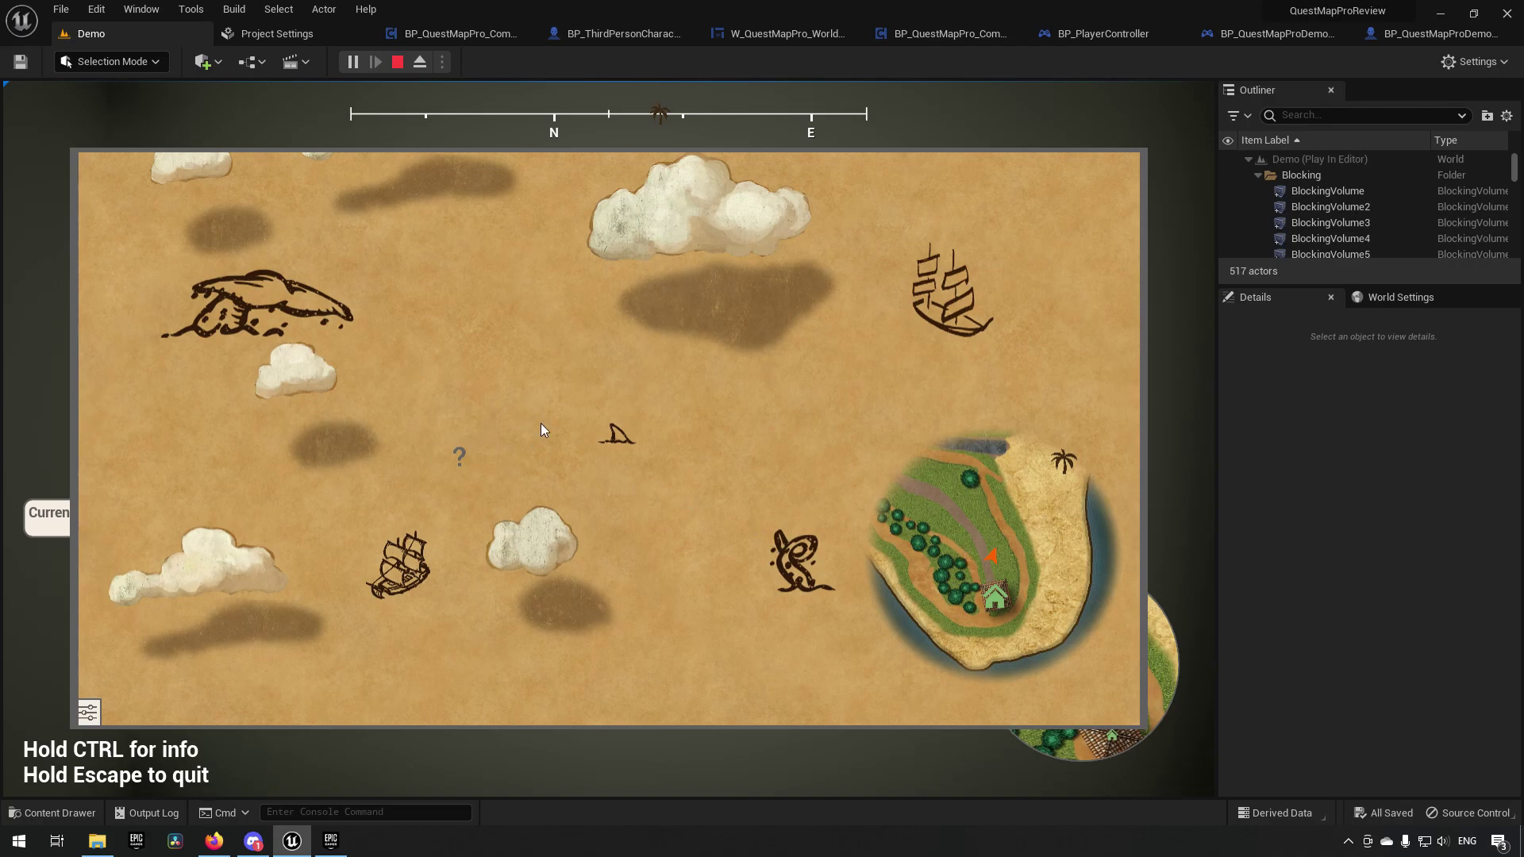
click(921, 580)
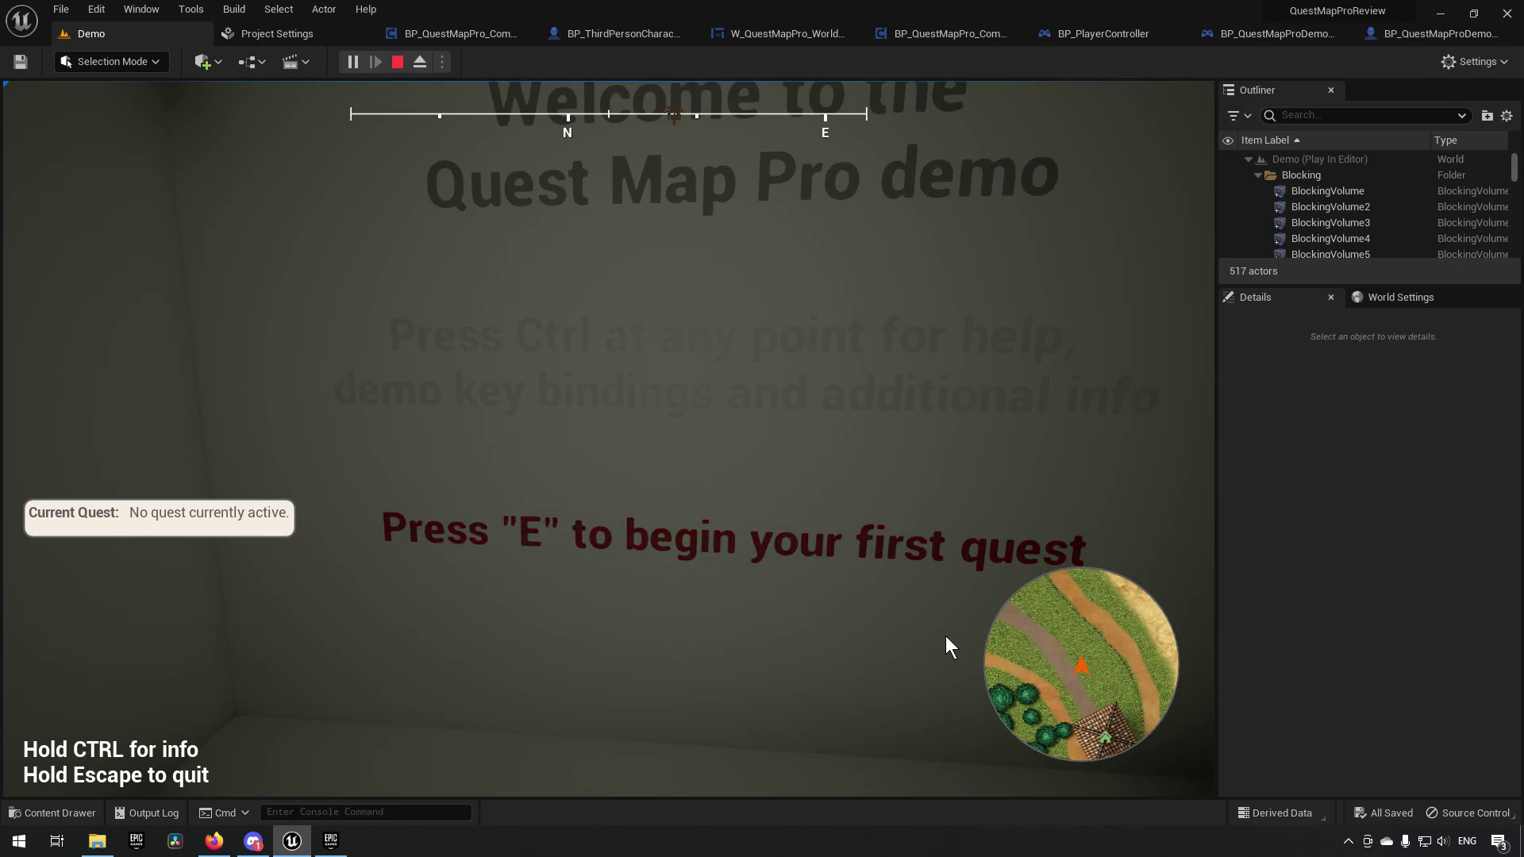
drag(945, 636, 966, 592)
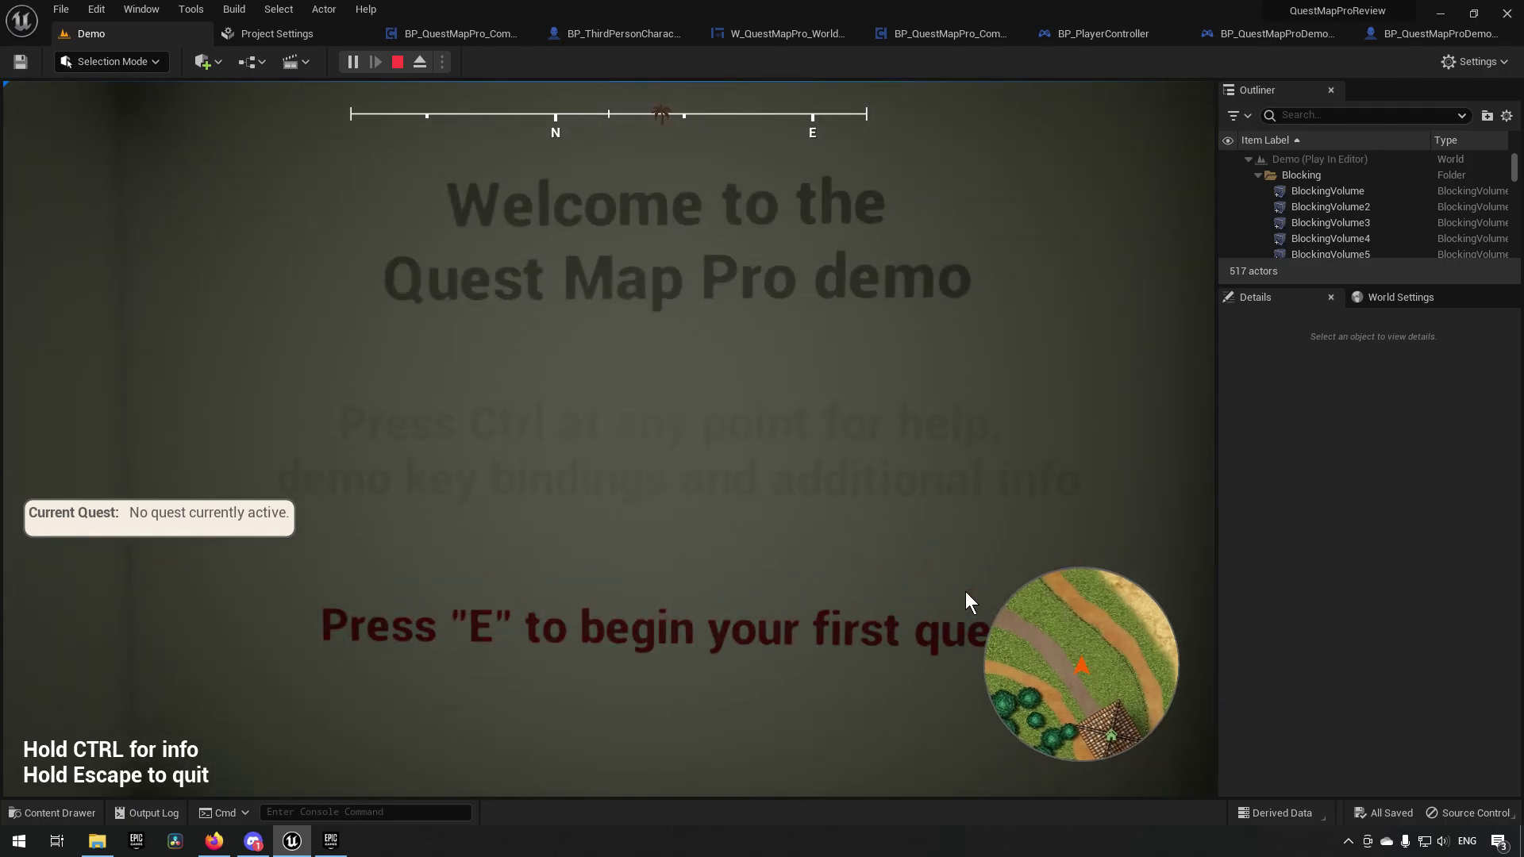
- Begin the first quest and follow the navigation trail along the road to the berry farm
key(e)
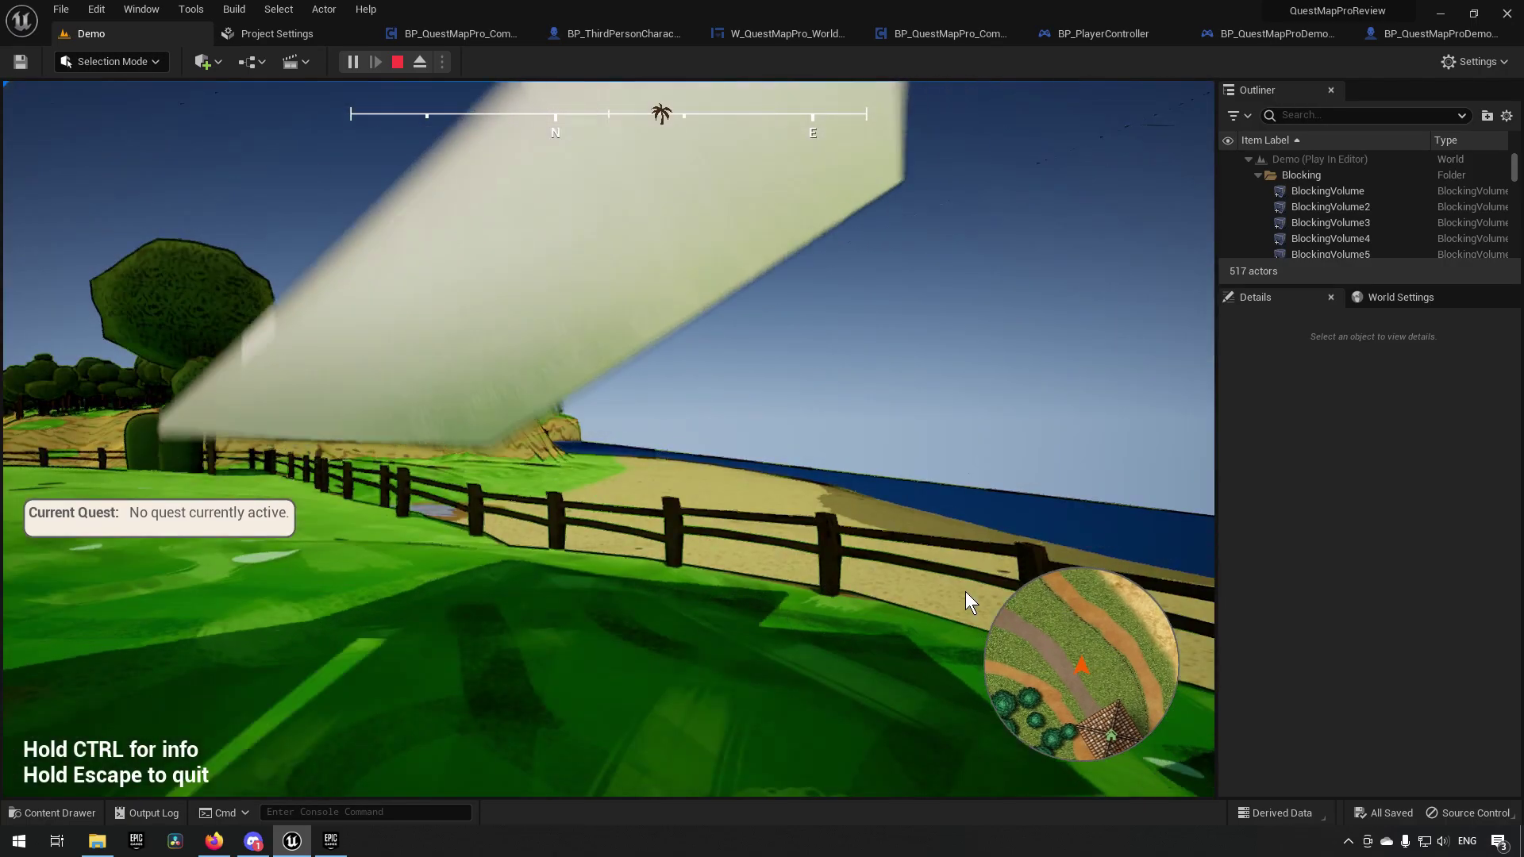
mouse_move(965, 592)
mouse_down()
mouse_move(353, 612)
mouse_move(455, 613)
mouse_move(387, 597)
mouse_move(481, 557)
mouse_move(430, 558)
mouse_move(434, 545)
mouse_move(402, 583)
mouse_move(479, 627)
mouse_move(506, 621)
mouse_move(551, 584)
mouse_move(552, 546)
mouse_move(490, 620)
mouse_up()
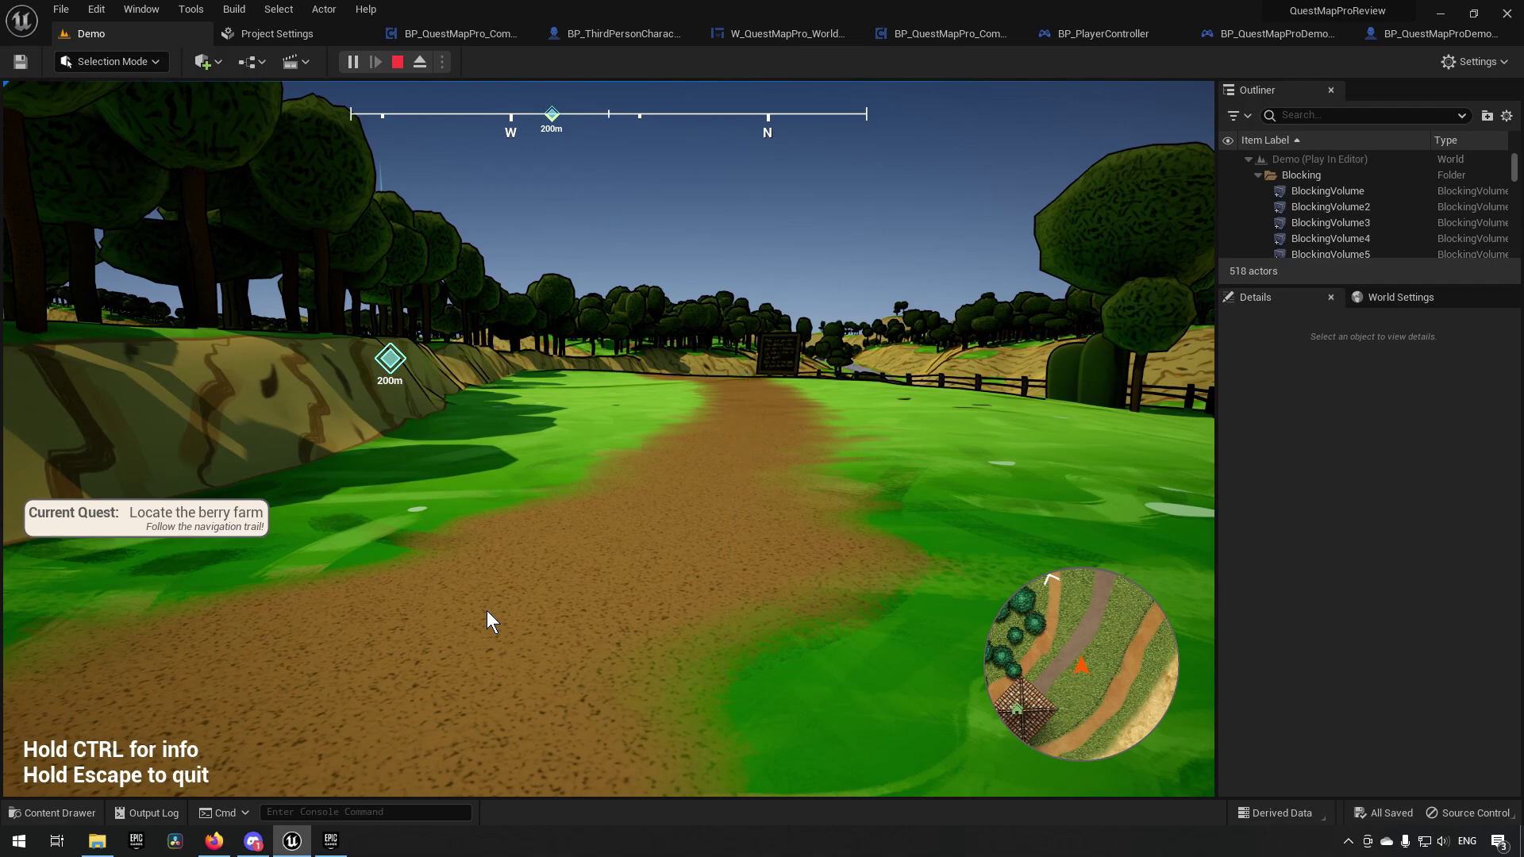
drag(487, 611, 362, 610)
key(w)
key(w)
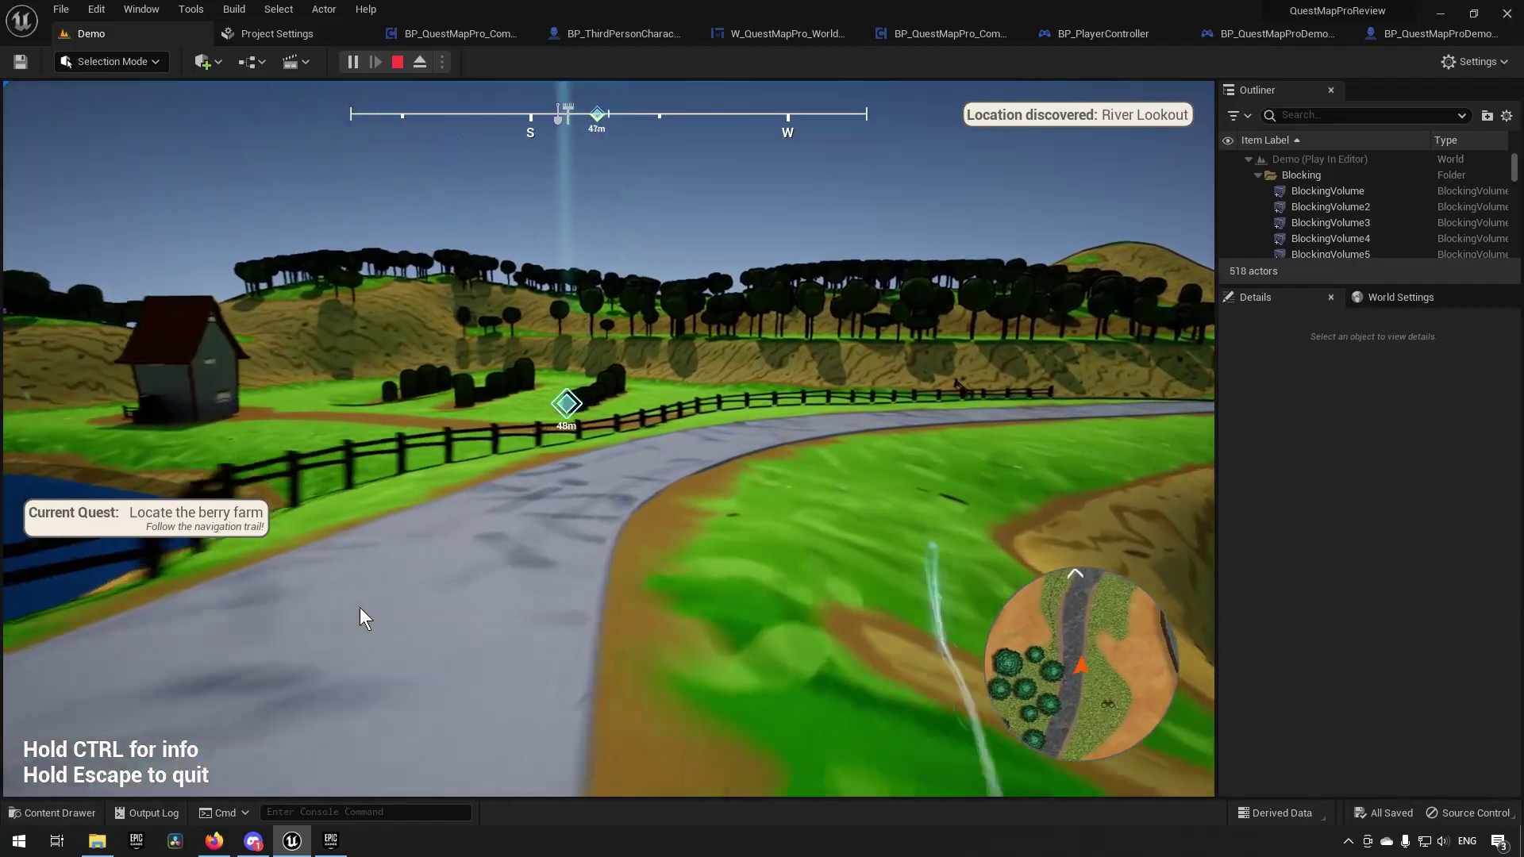
drag(360, 607, 493, 631)
- Examine the berry farm's quest area and bush markers on the world map at different zoom levels, then close the map
key(m)
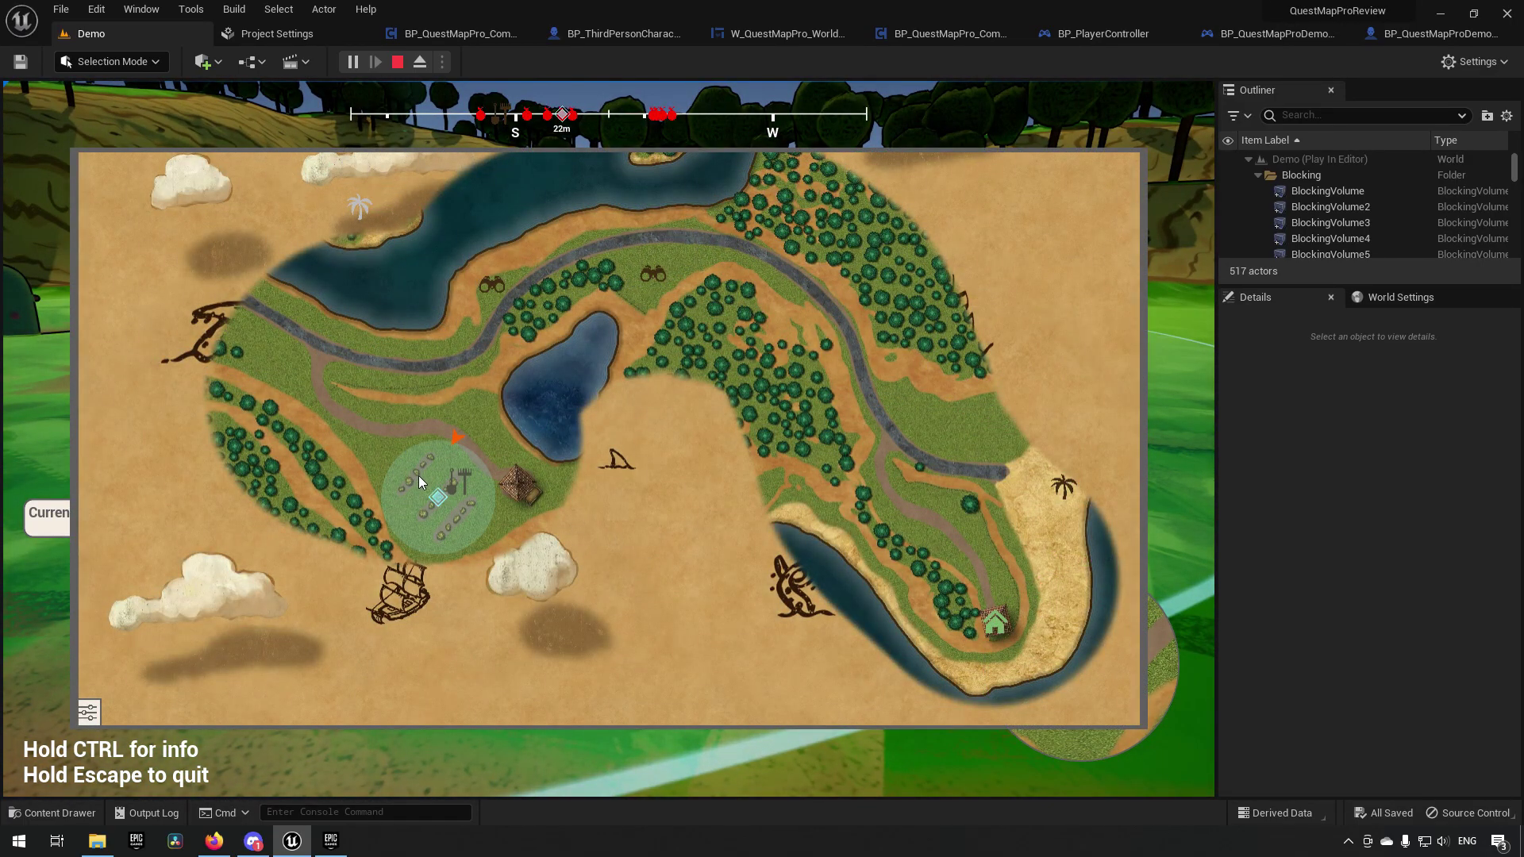
scroll(435, 515, up, 5)
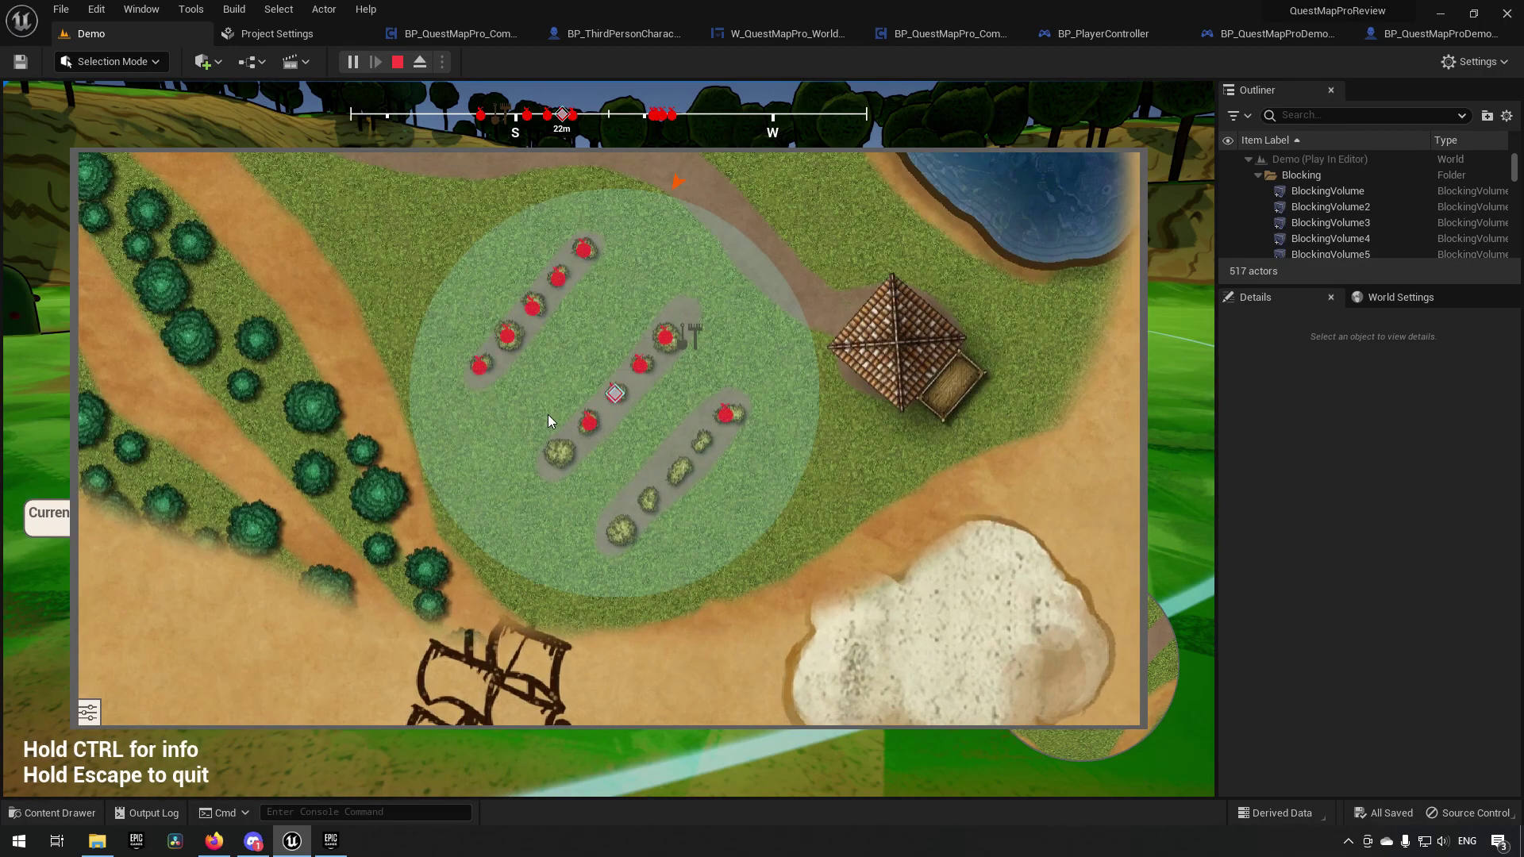
scroll(550, 424, down, 5)
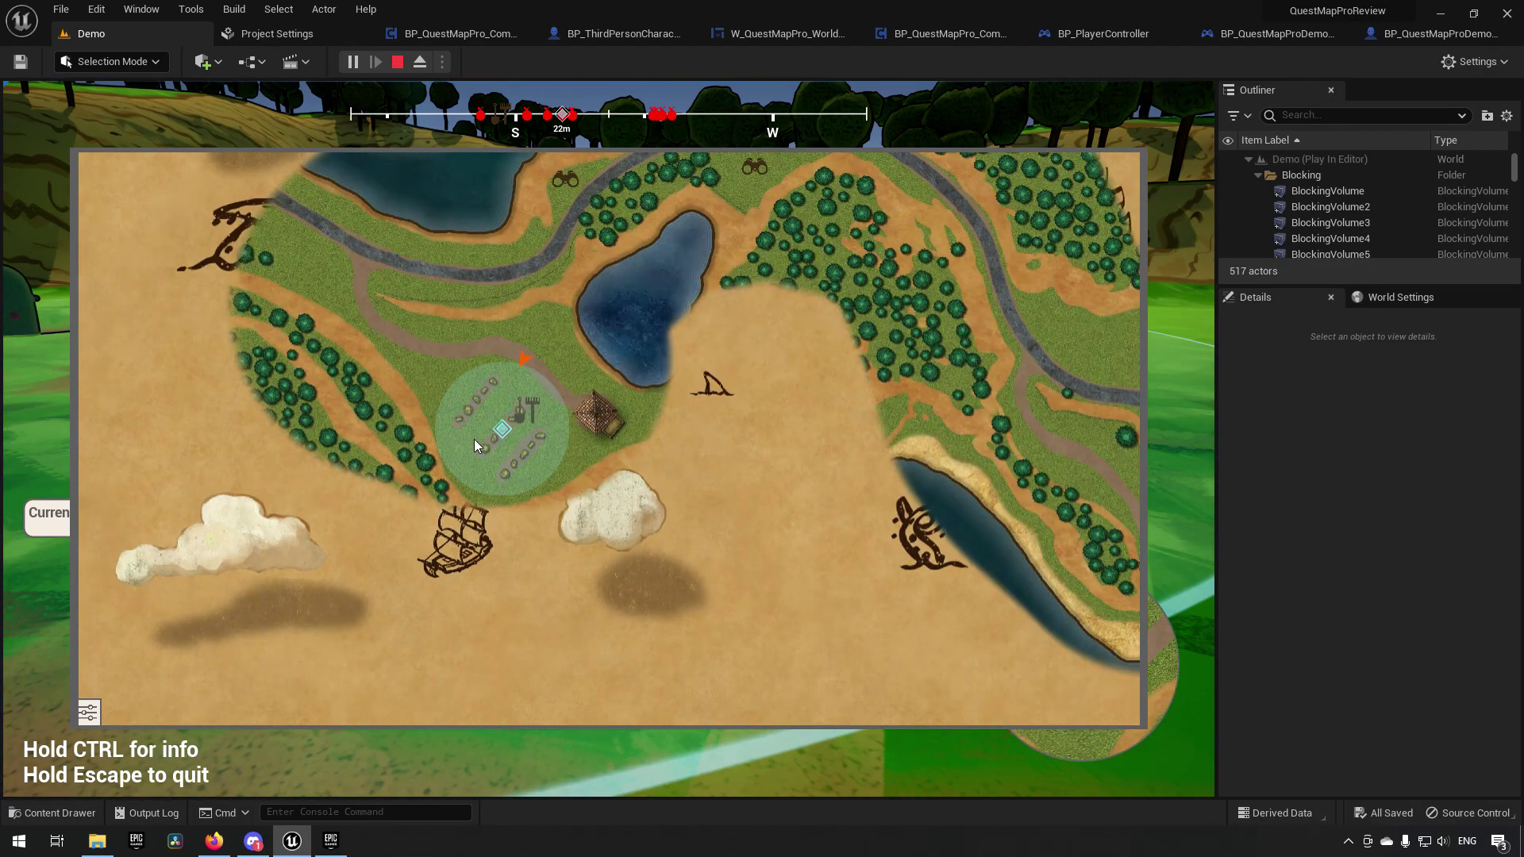
scroll(474, 439, up, 4)
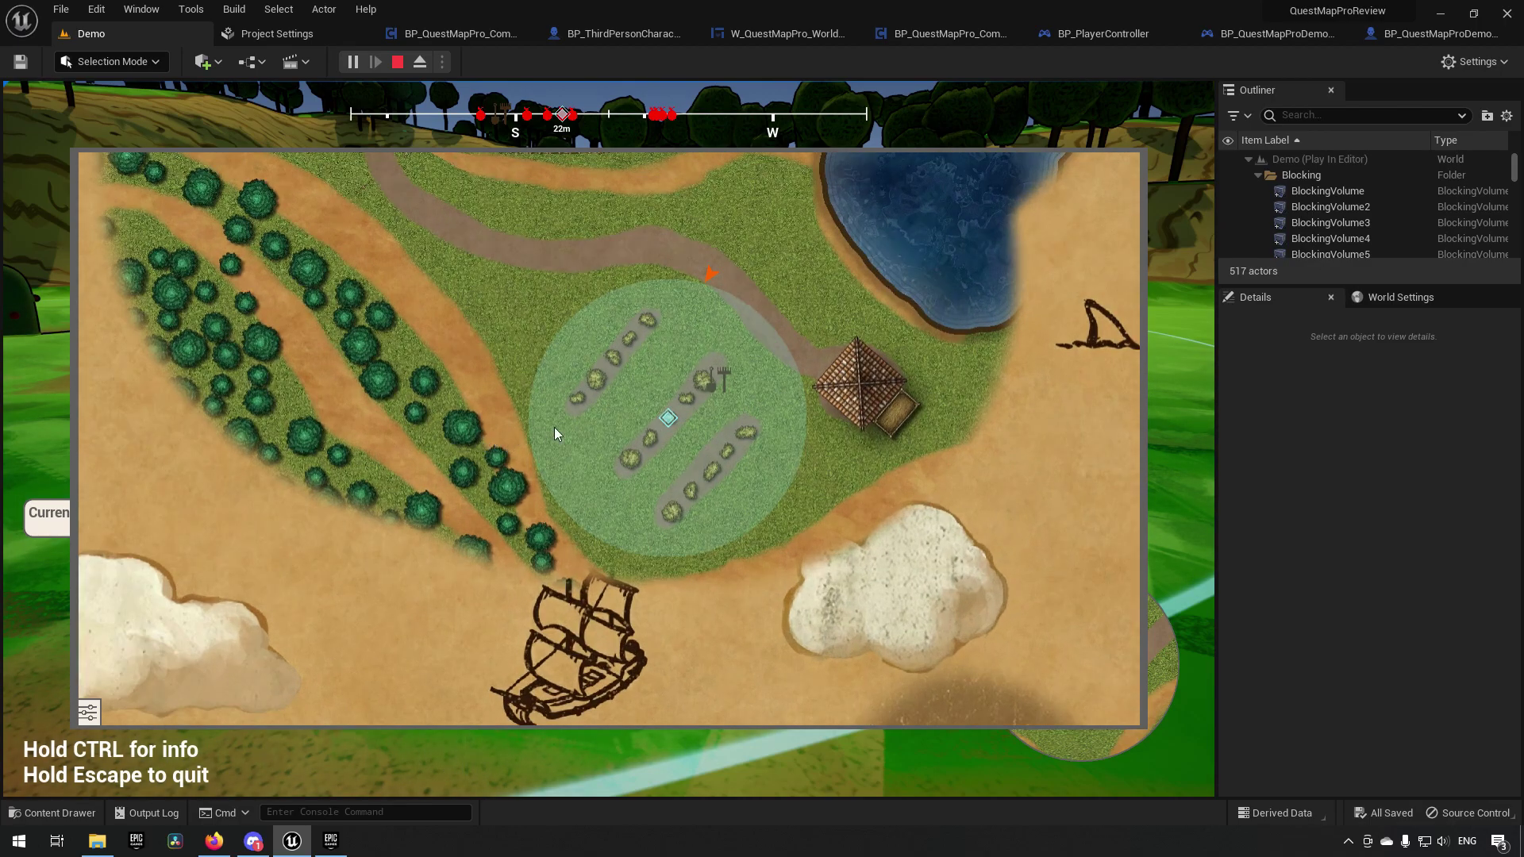
scroll(610, 433, up, 2)
scroll(707, 381, up, 1)
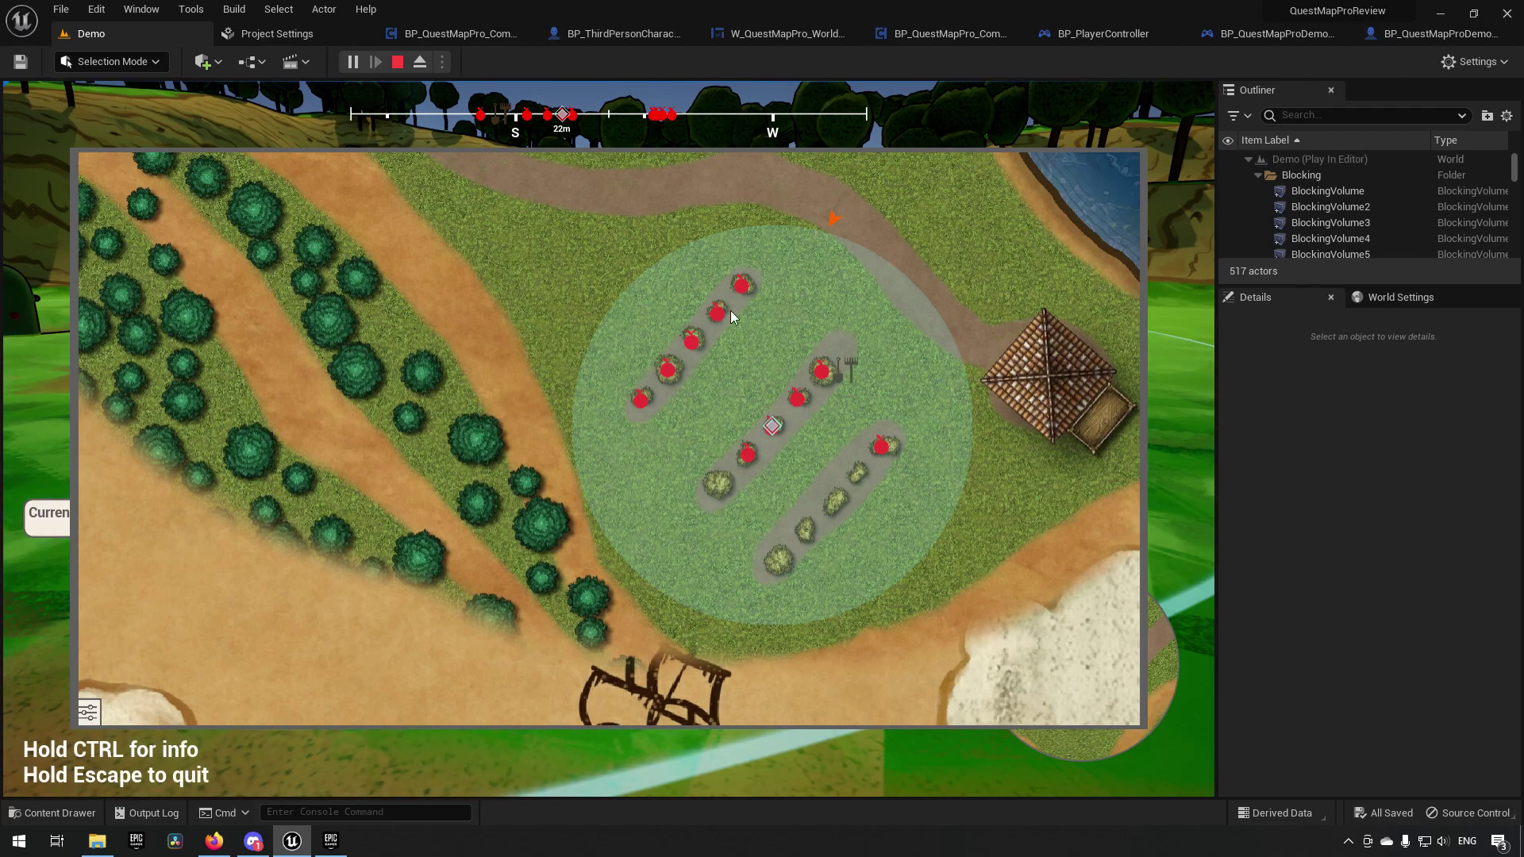
key(m)
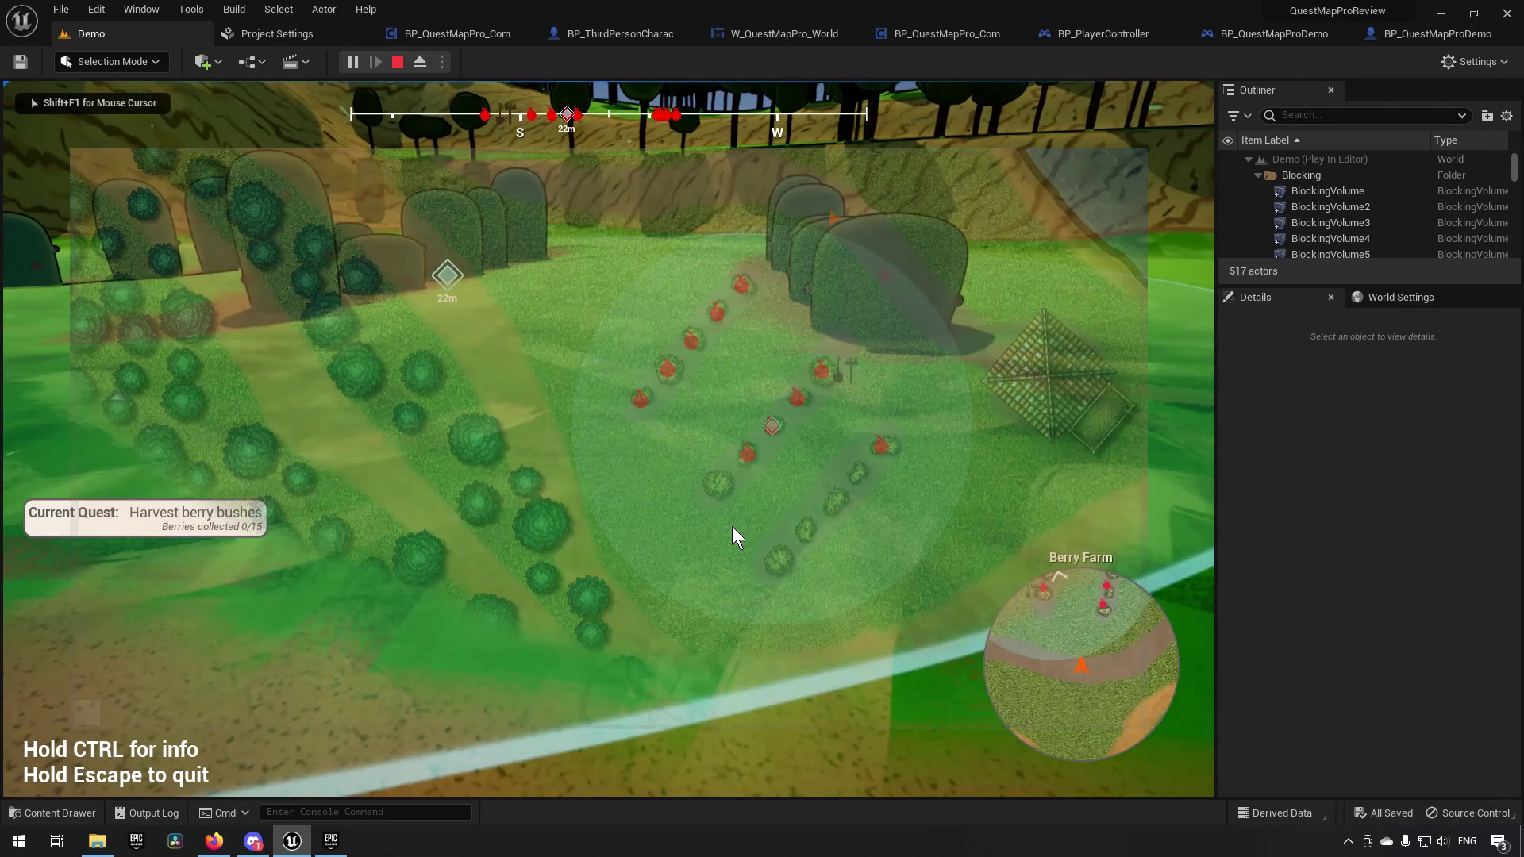
- Harvest the bushes in the berry farm's rows until the quest's 15 berries are collected
key(w)
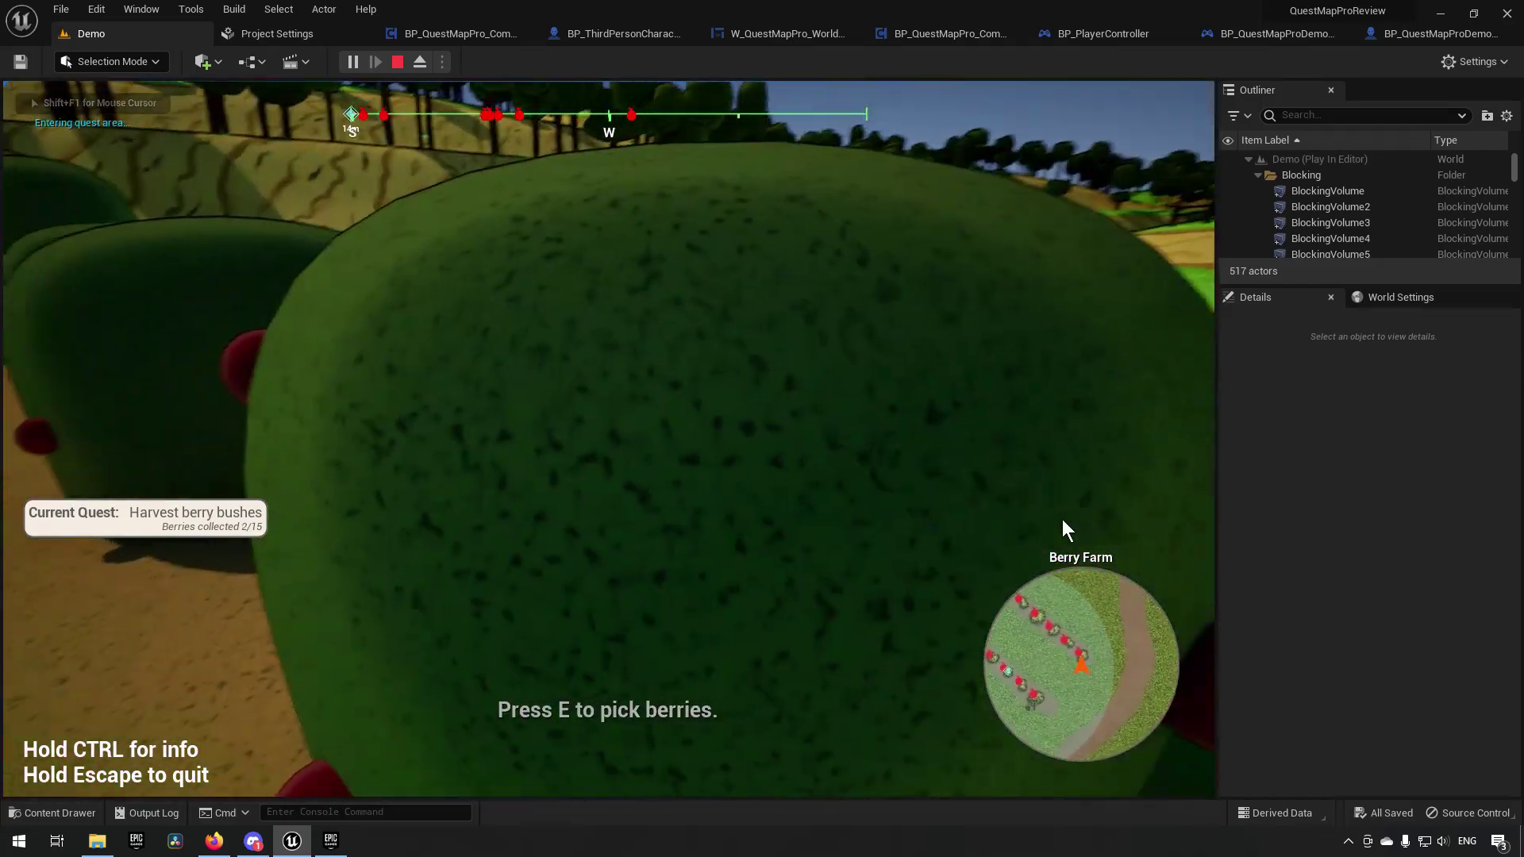
key(e)
key(w)
key(w)
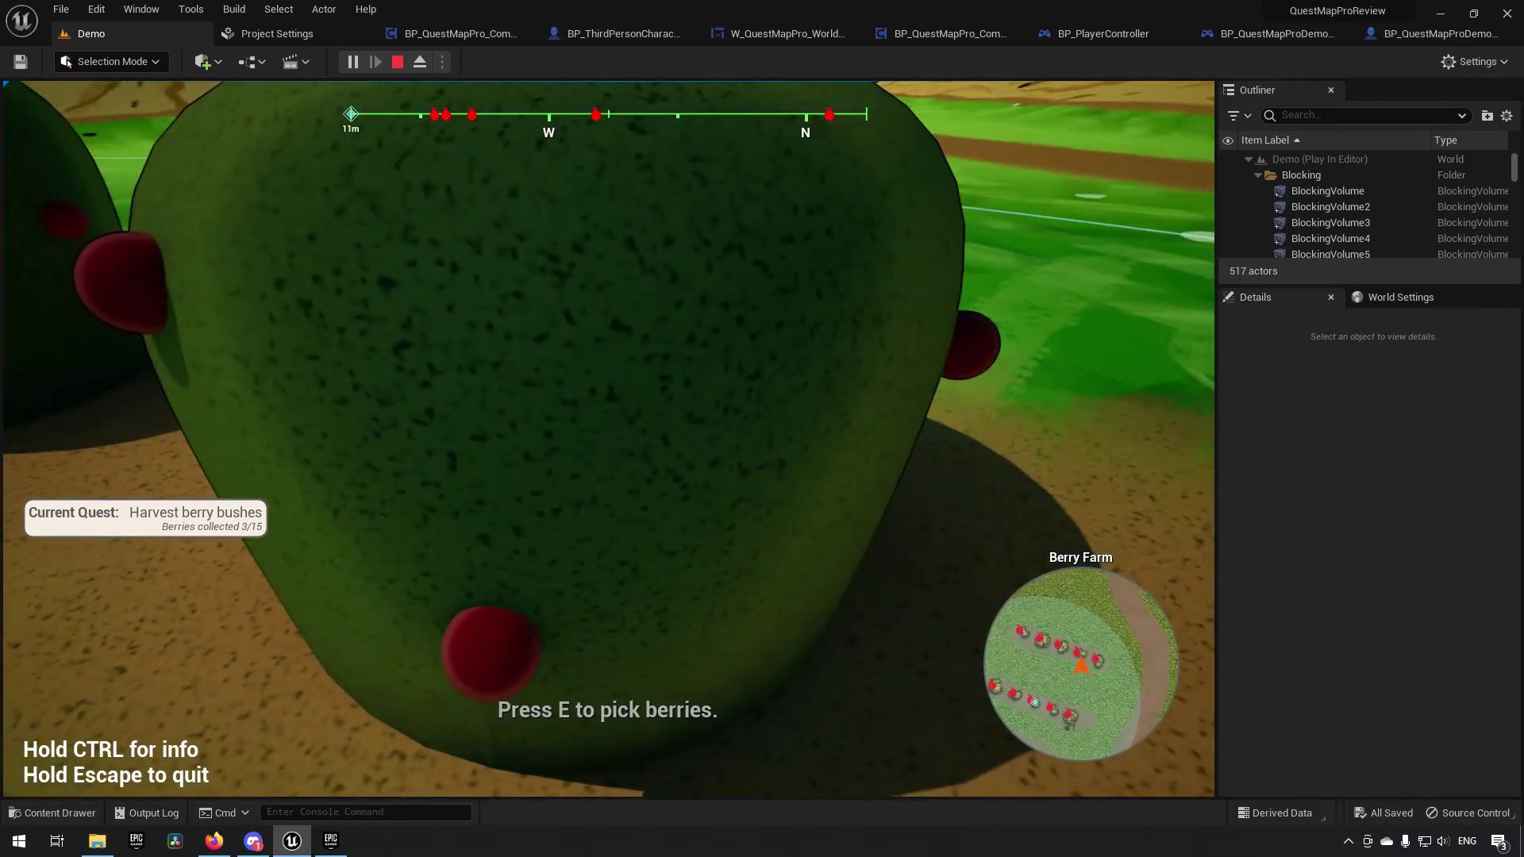
key(e)
key(a)
key(w)
key(e)
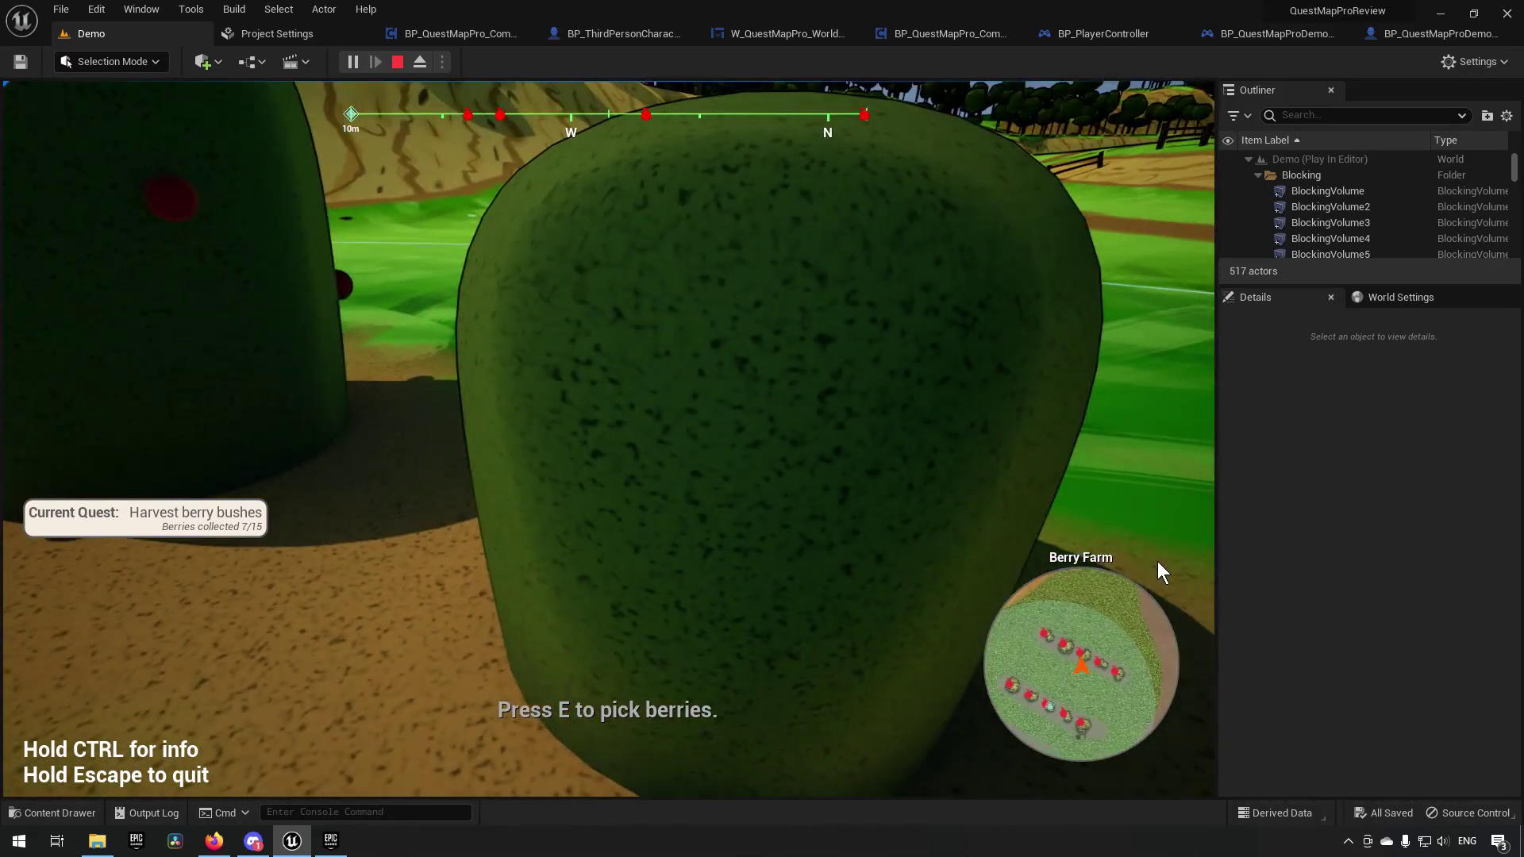
key(w)
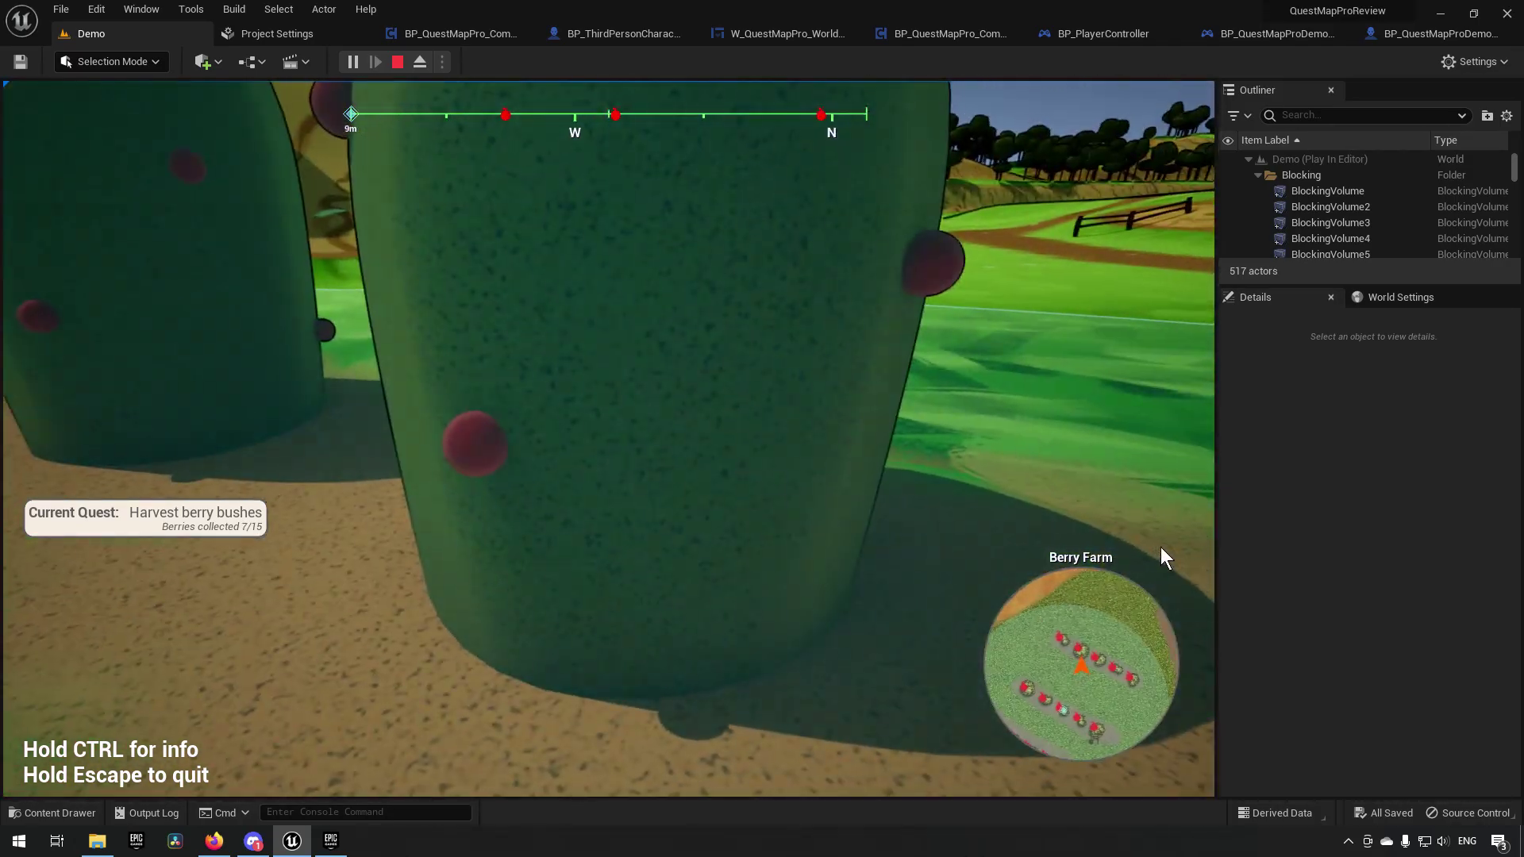
key(e)
key(w)
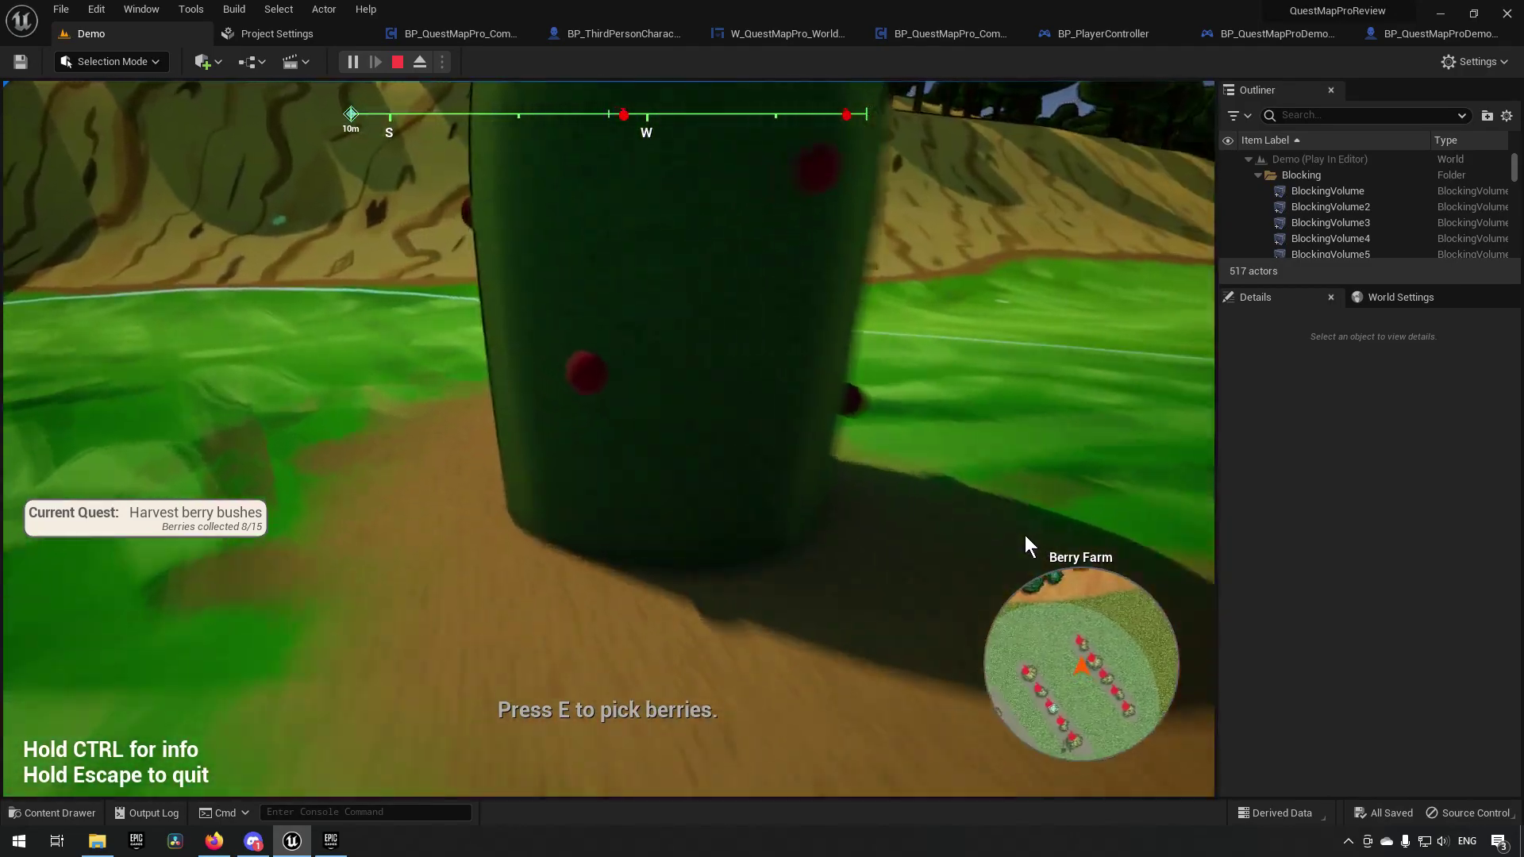
key(e)
key(w)
key(w)
key(e)
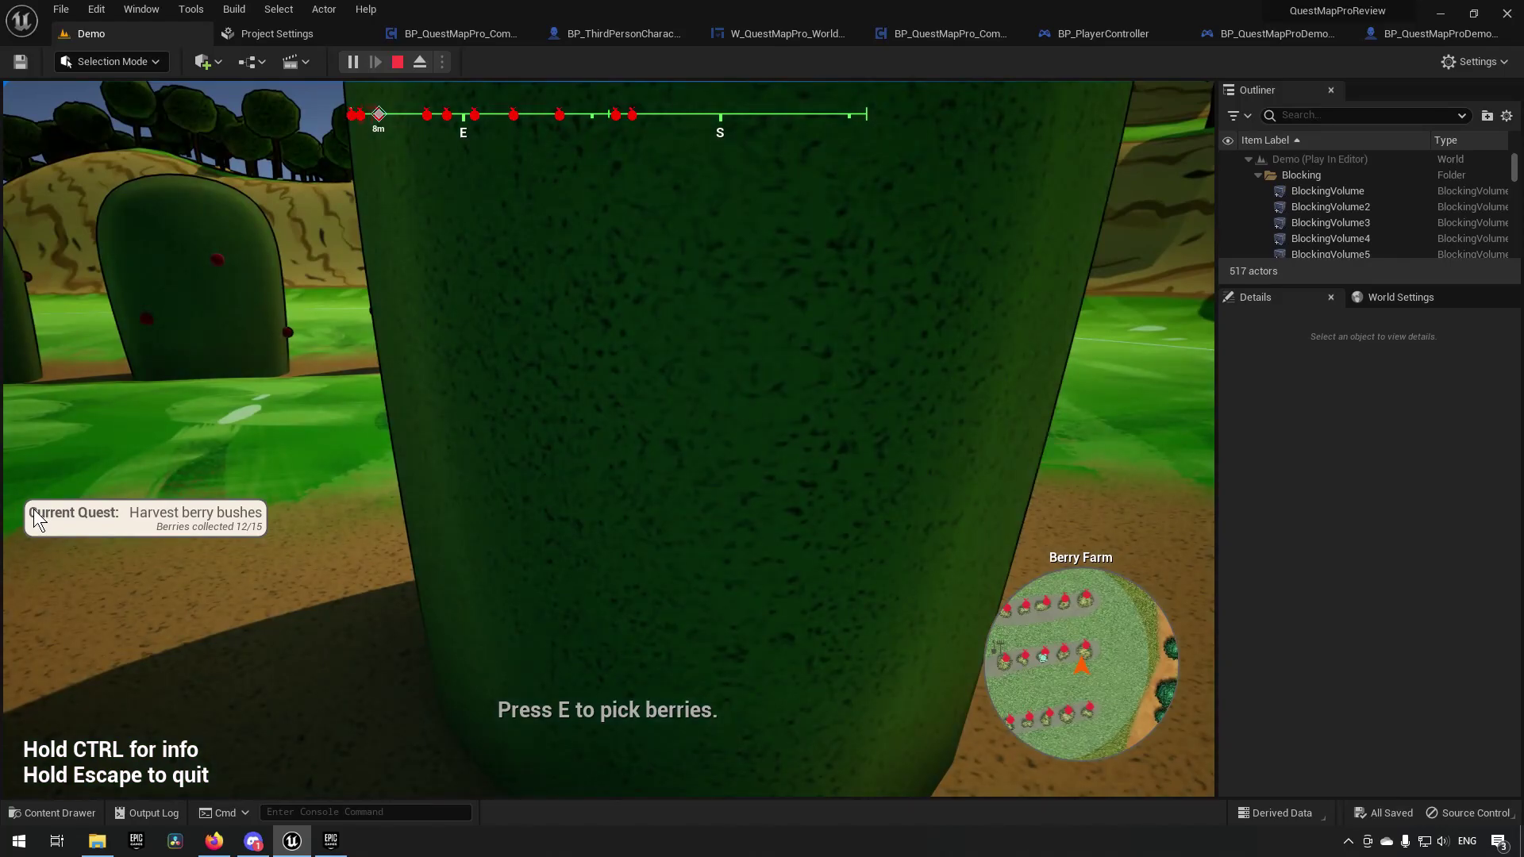
key(a)
key(w)
key(e)
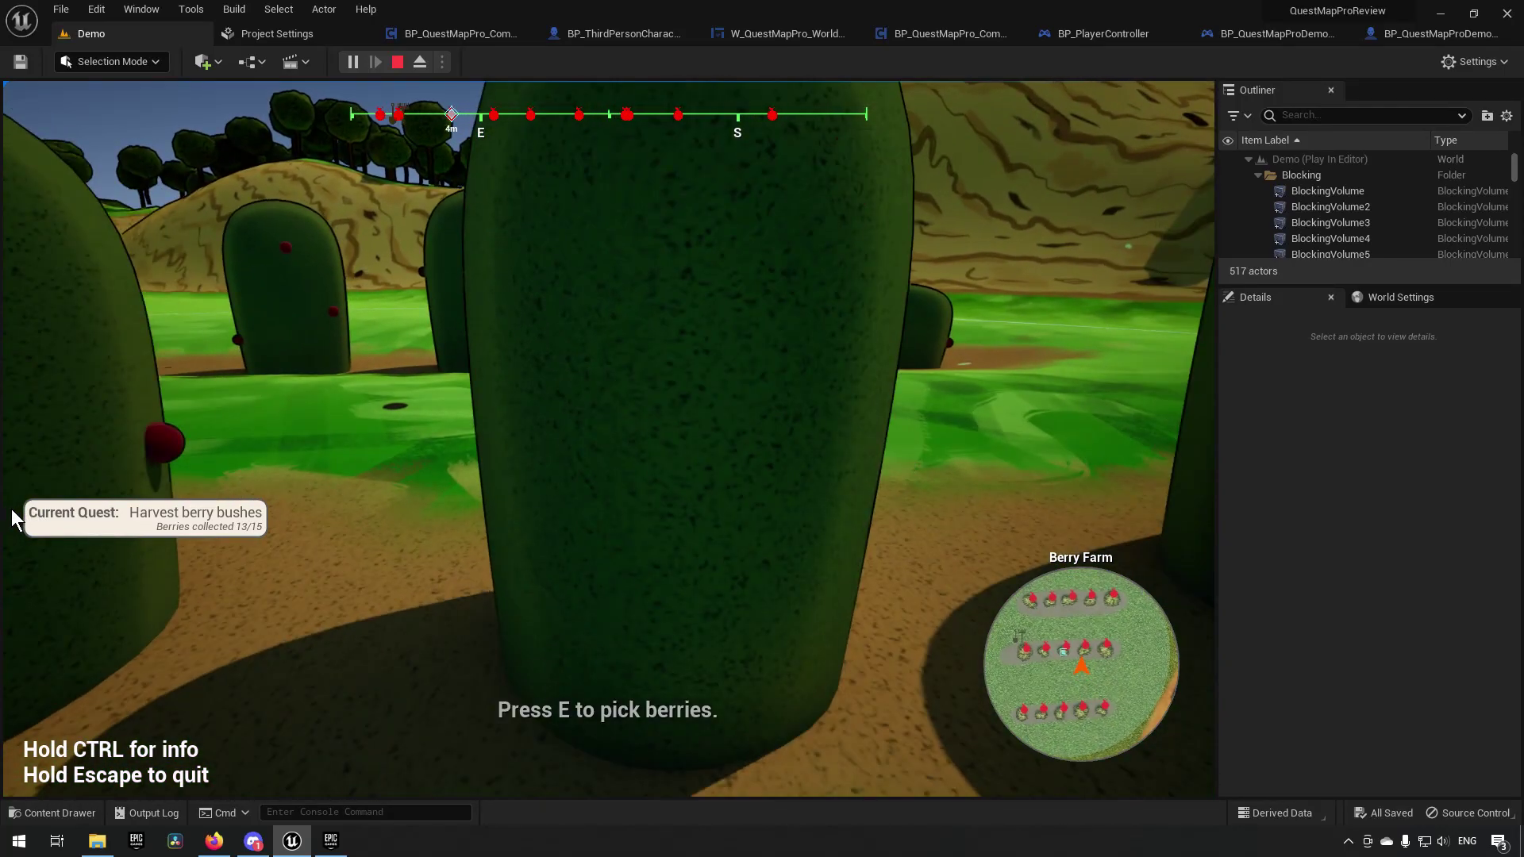
key(a)
key(e)
- Carry the berries to the waypoint behind the farmhouse and place them on the pallet
key(a)
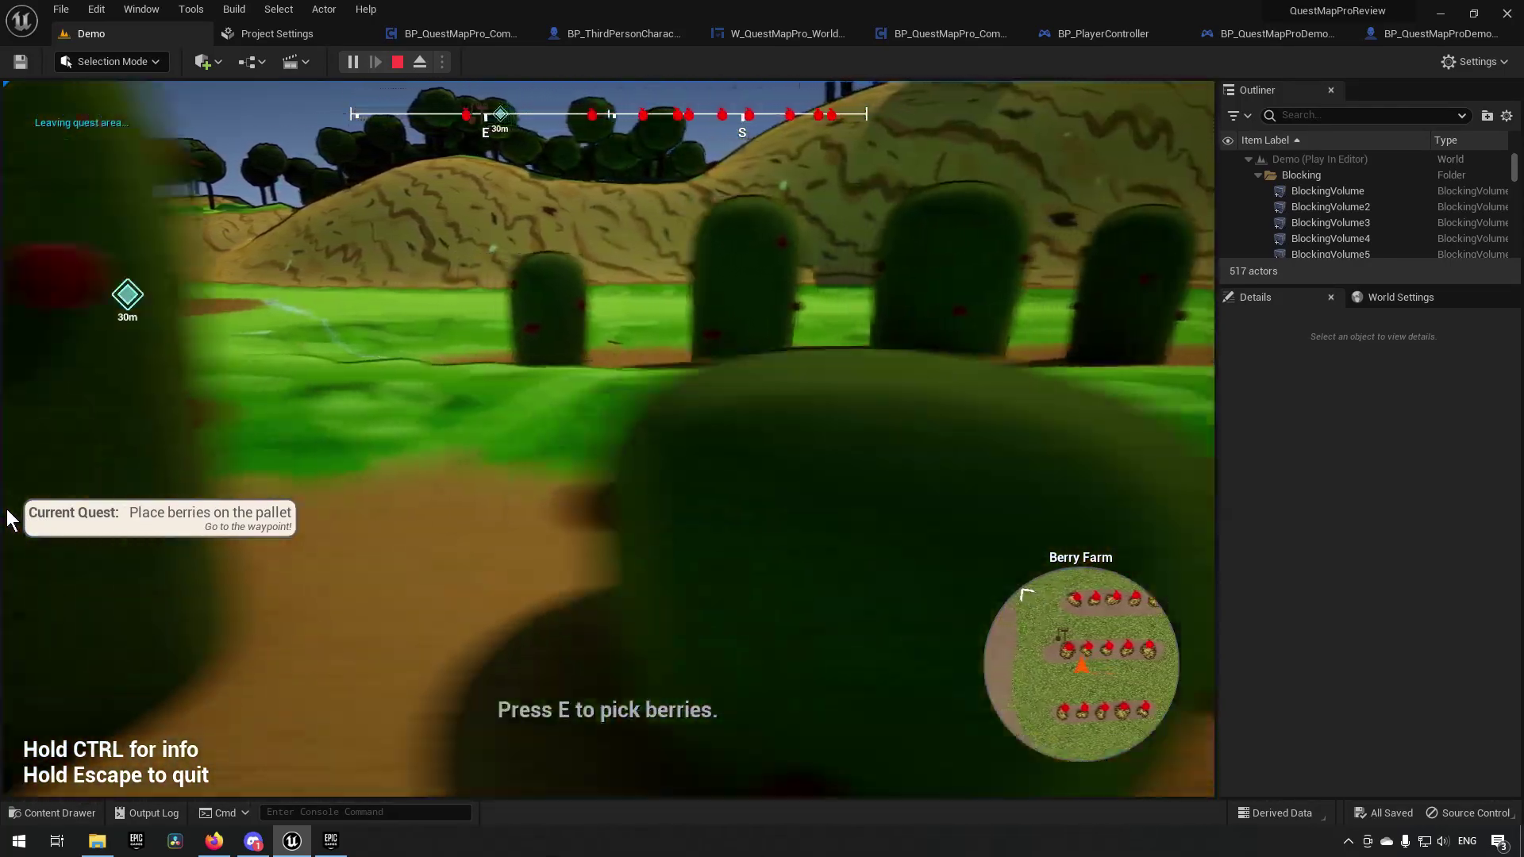
key(a)
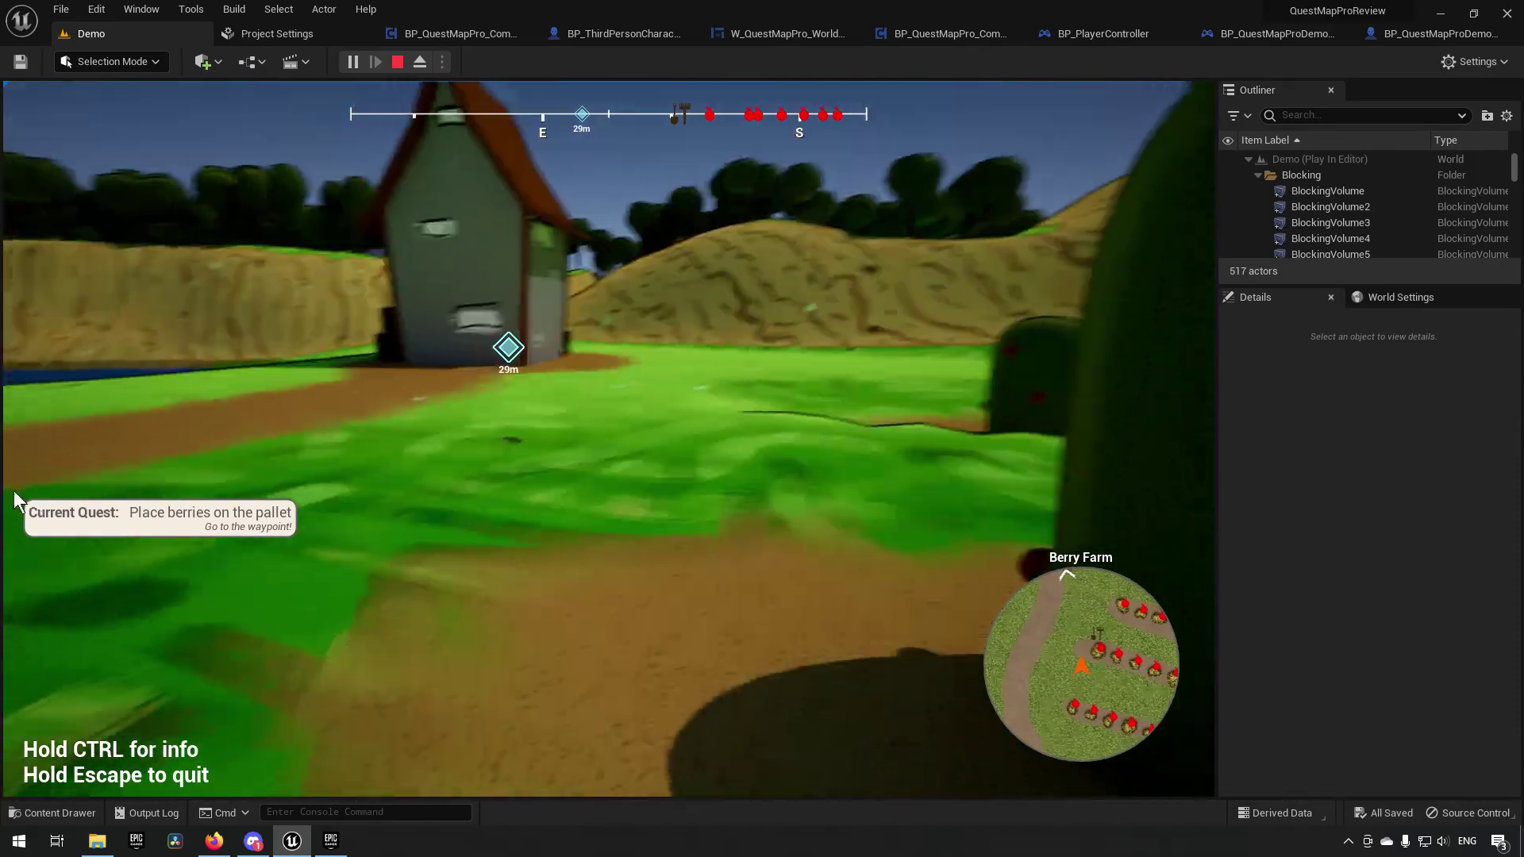
key(w)
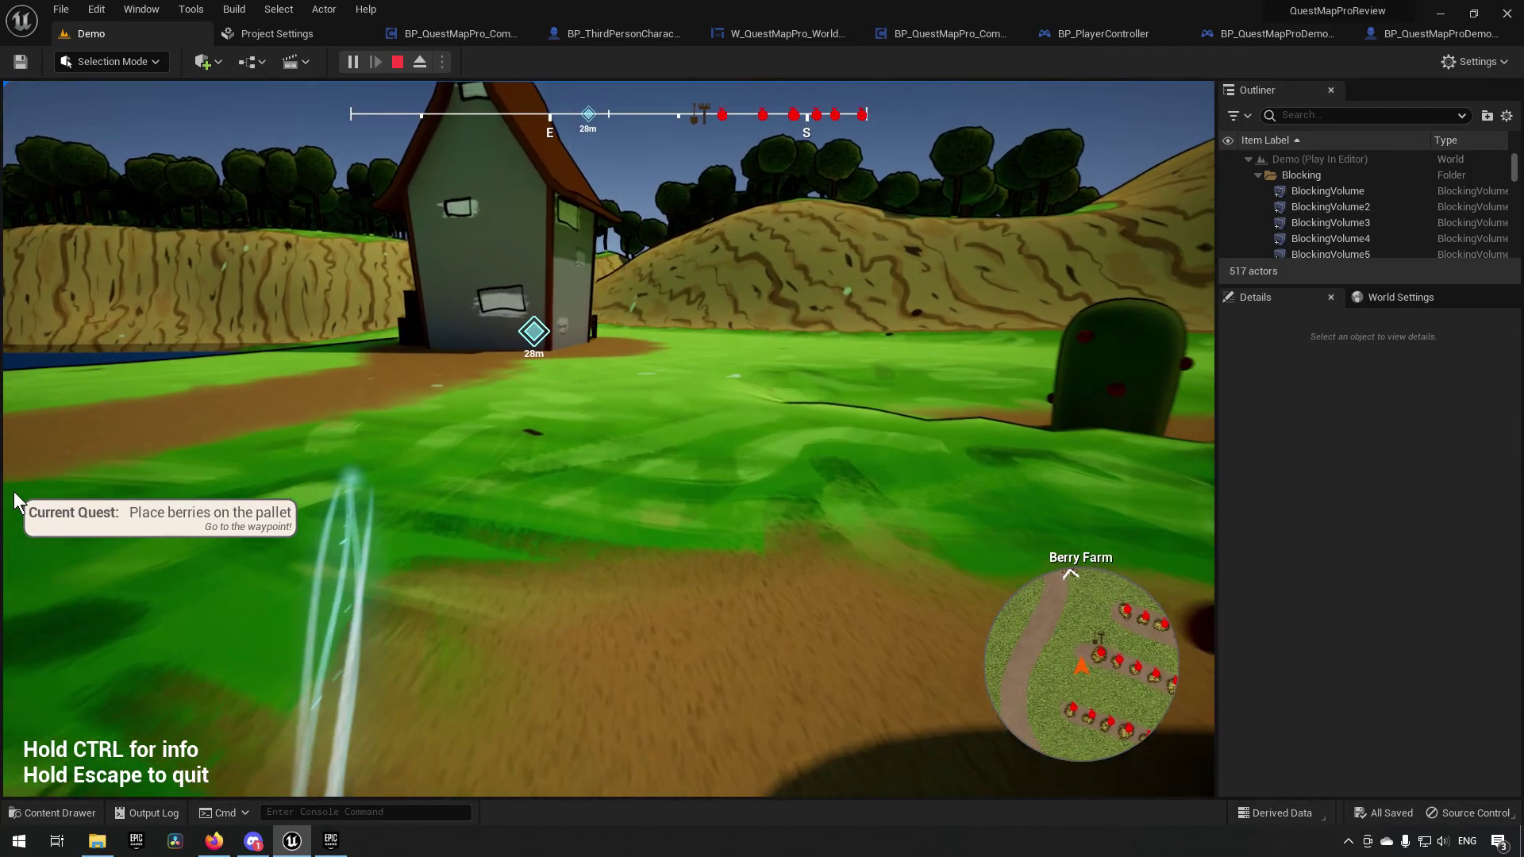
key(w)
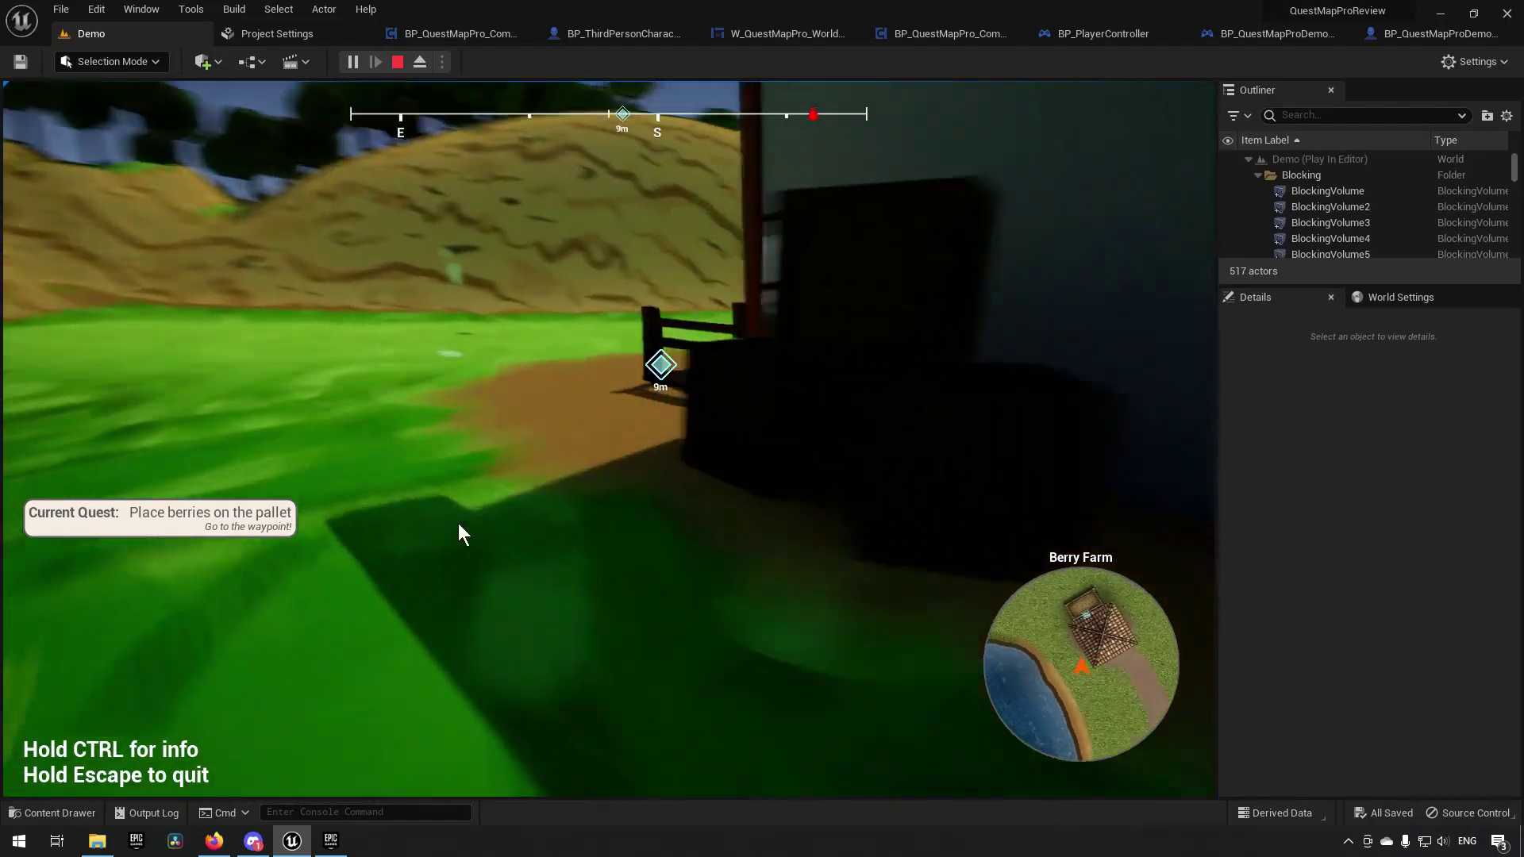
key(w)
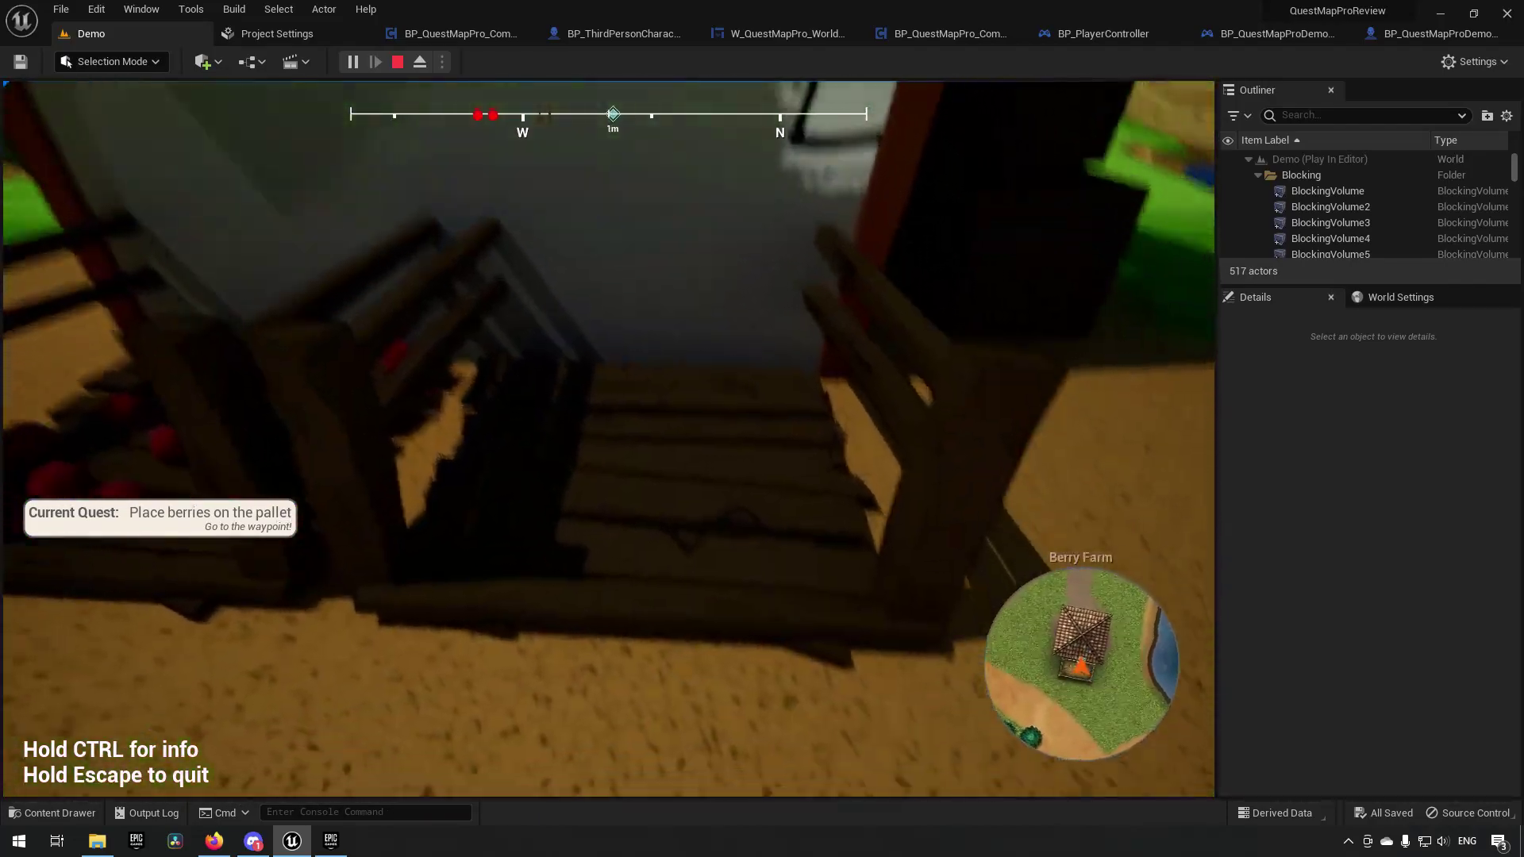
key(e)
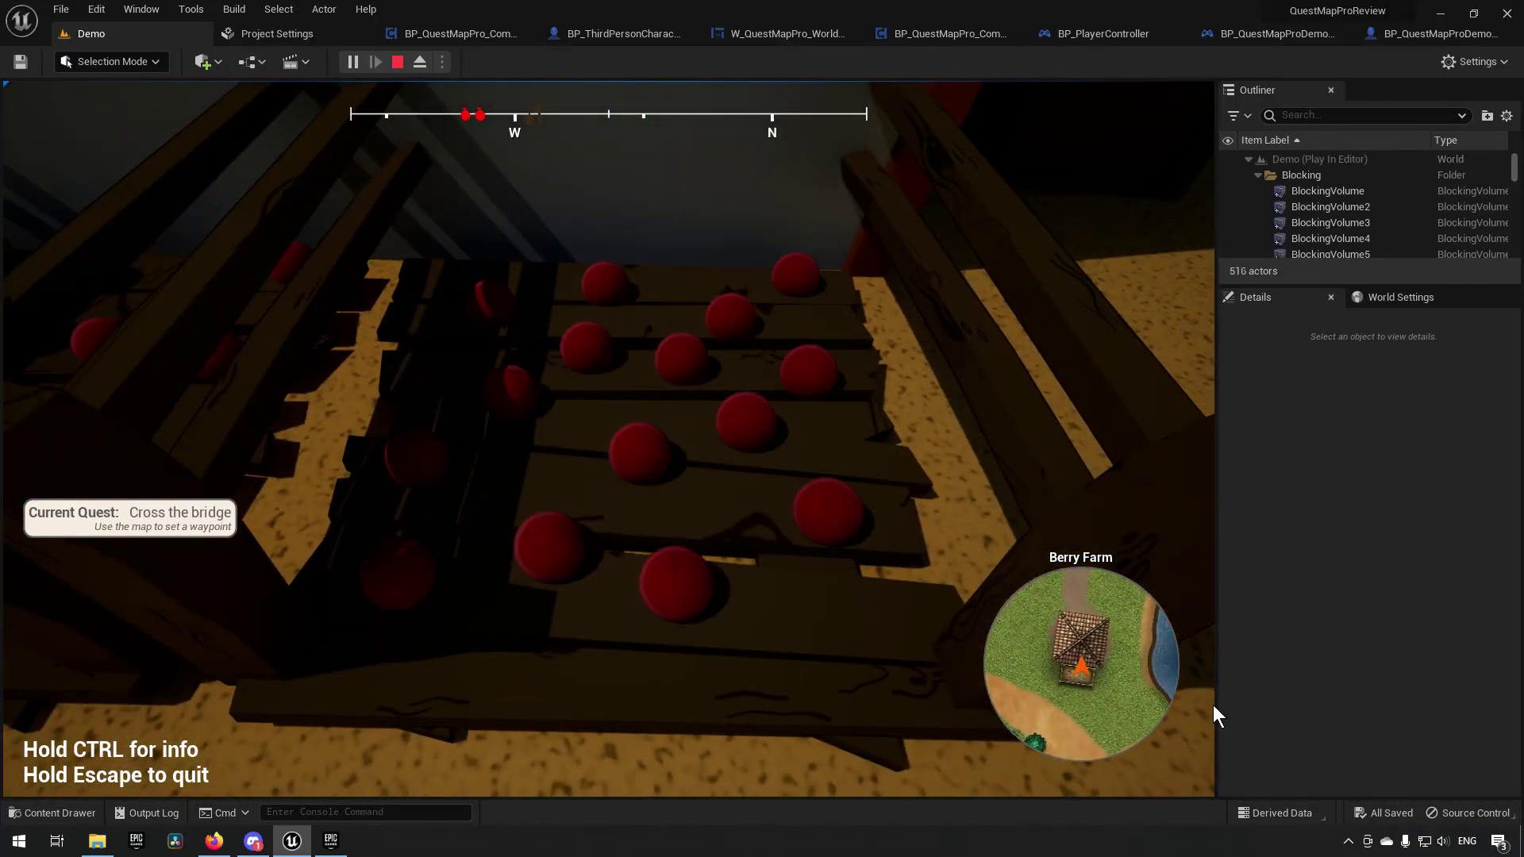
- Leave the farmhouse and walk past the berry bushes along the dirt road out of the Berry Farm
key(d)
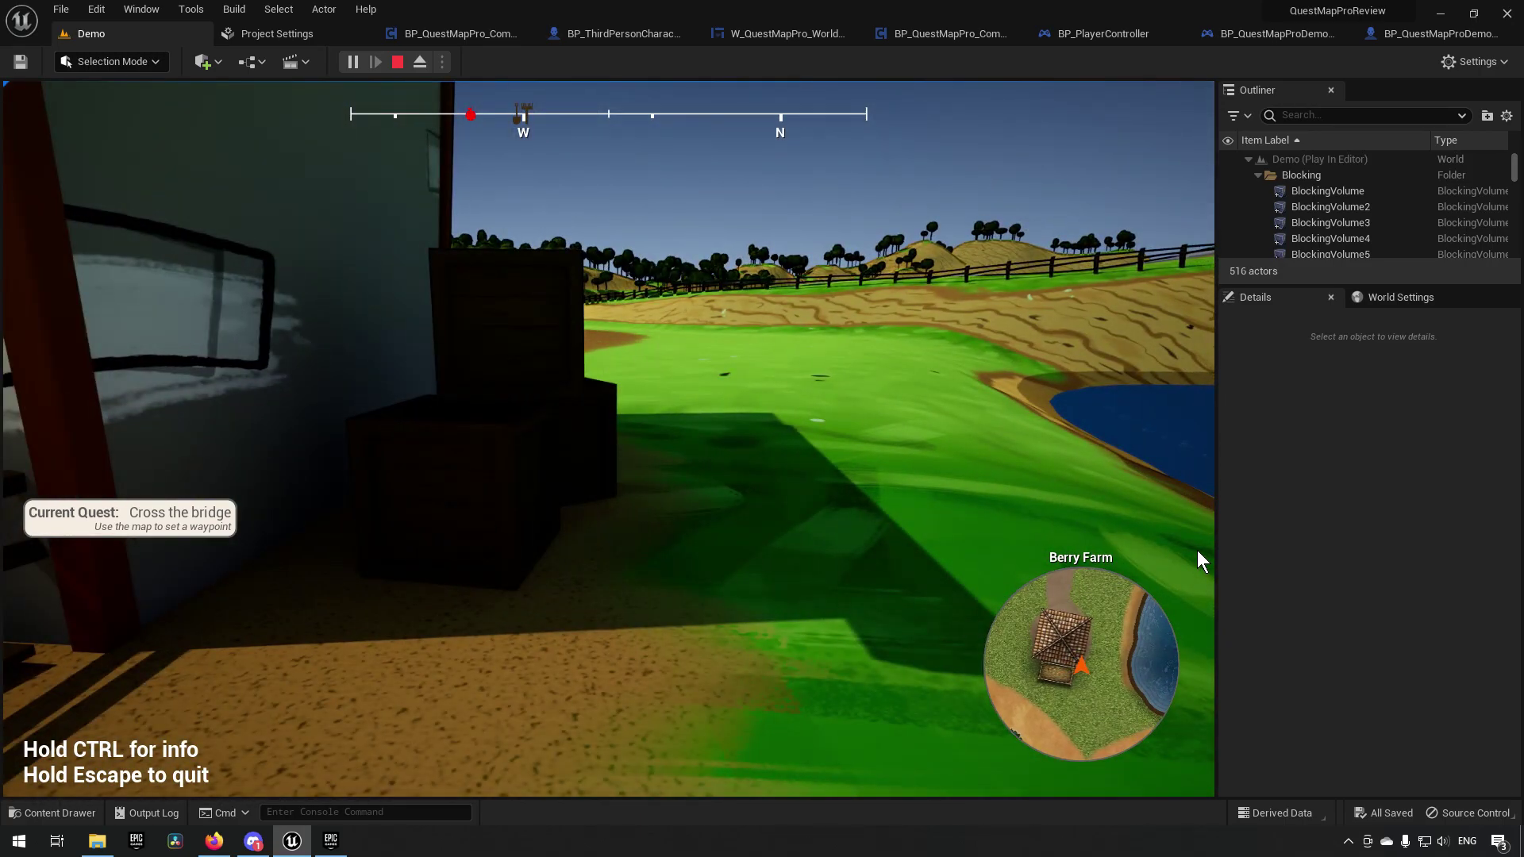
key(w)
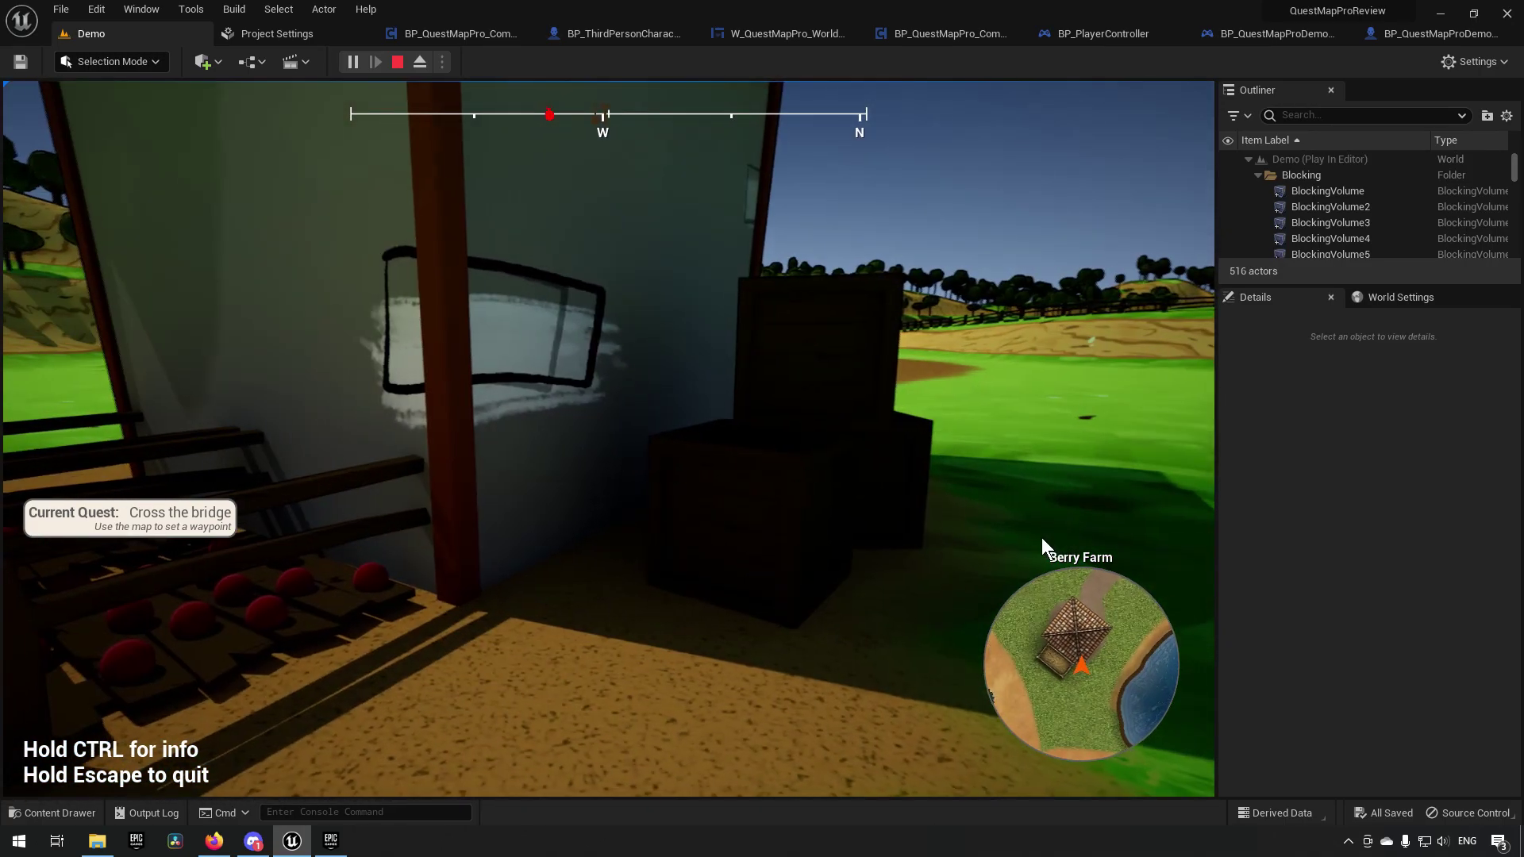
key(w)
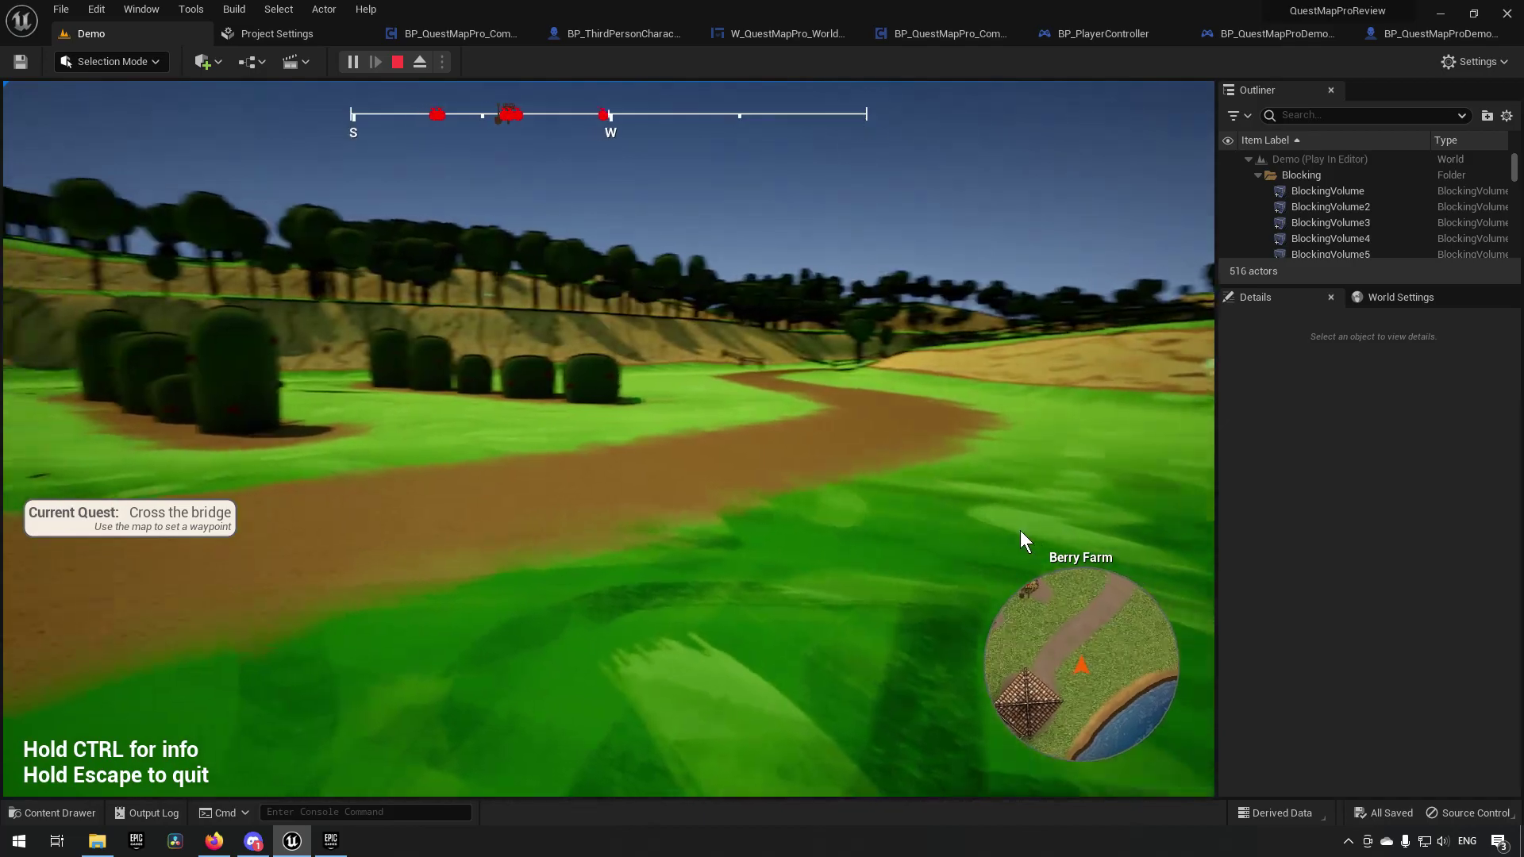
key(w)
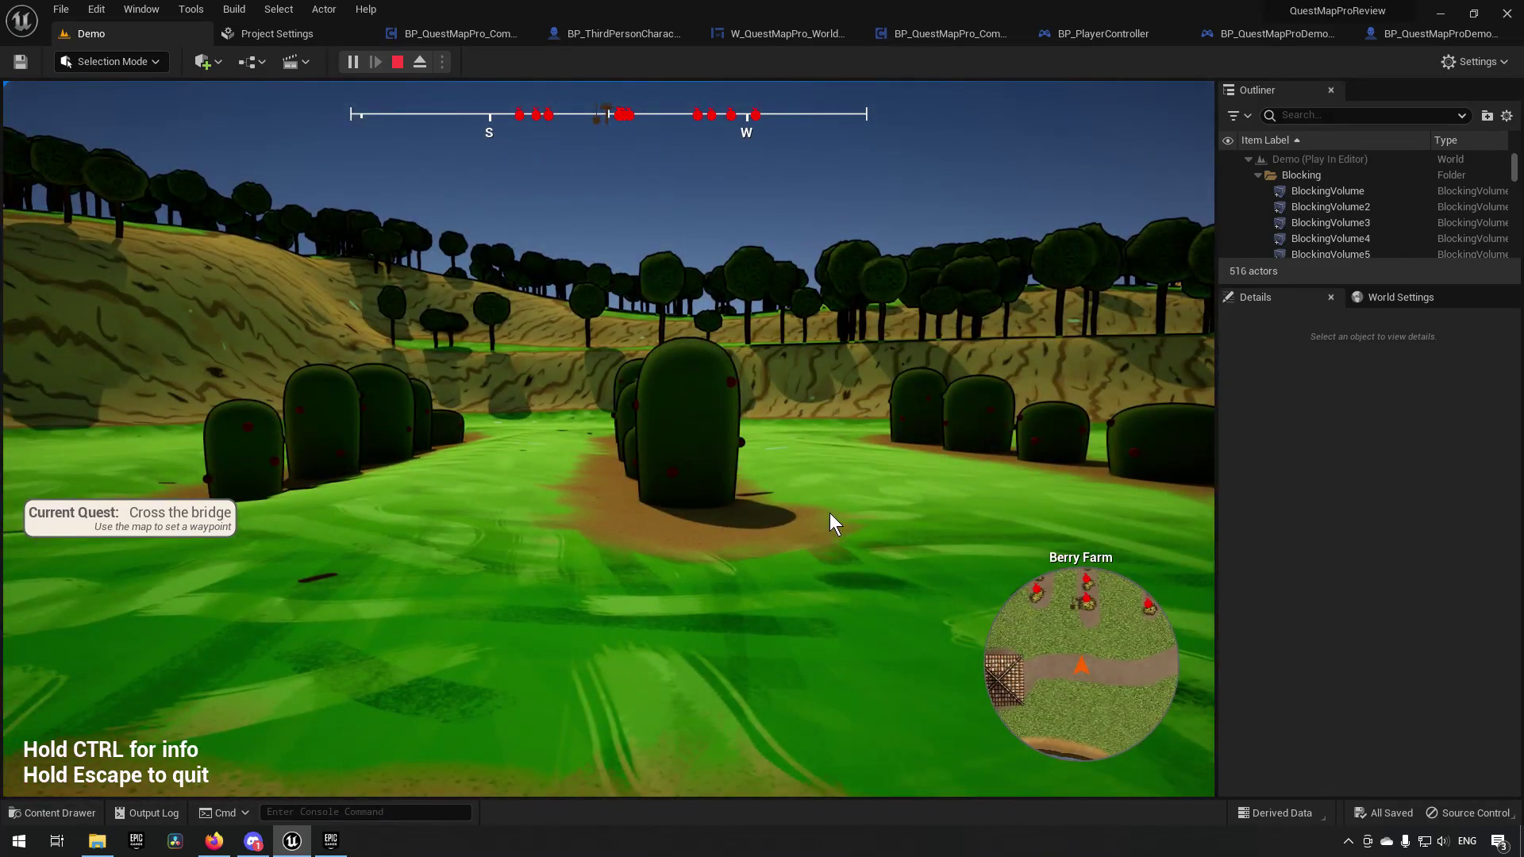
key(w)
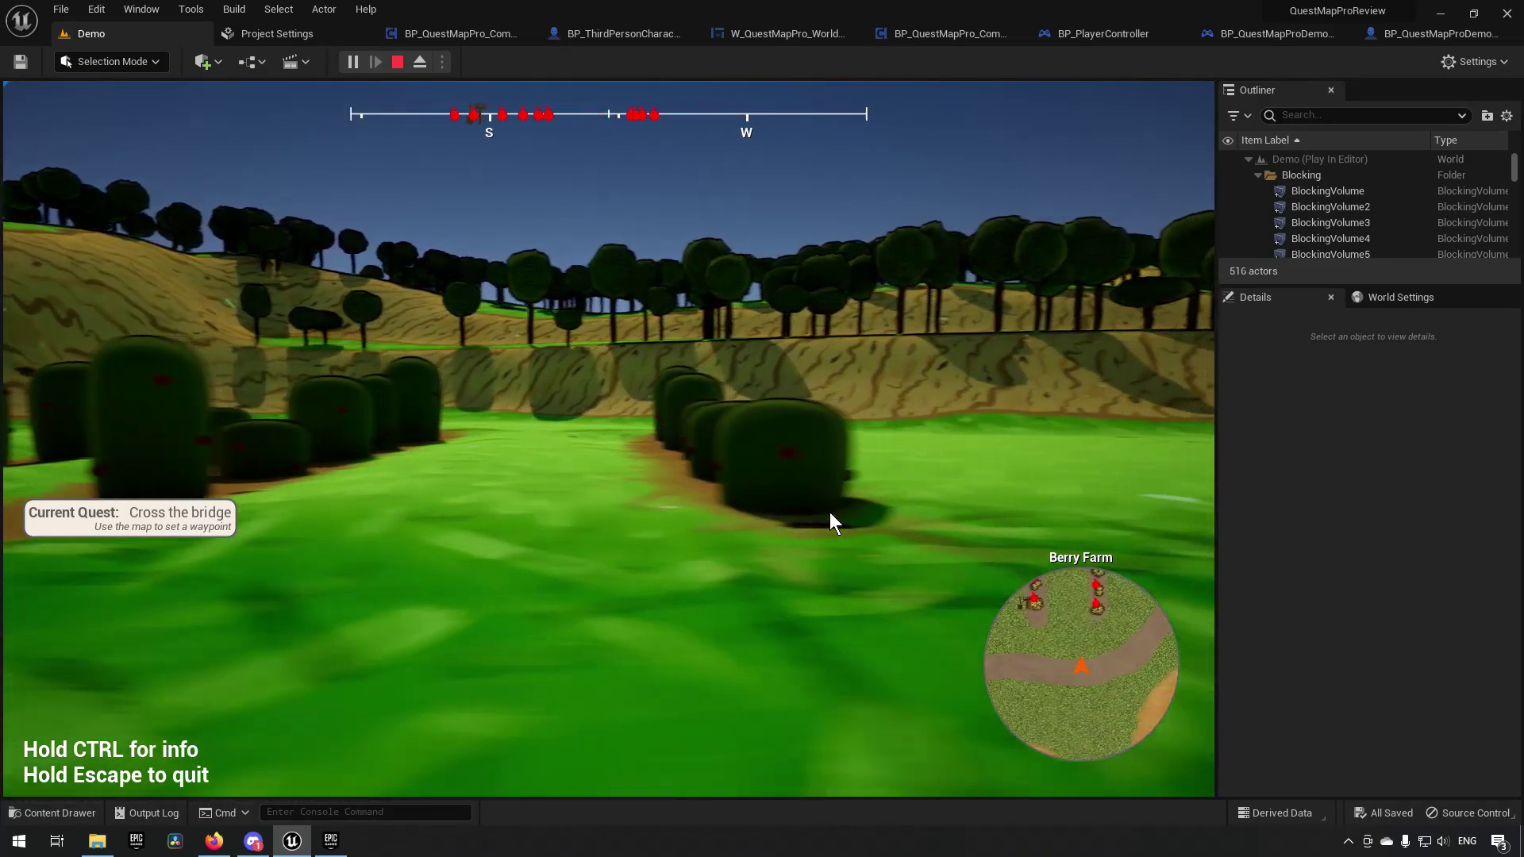
key(w)
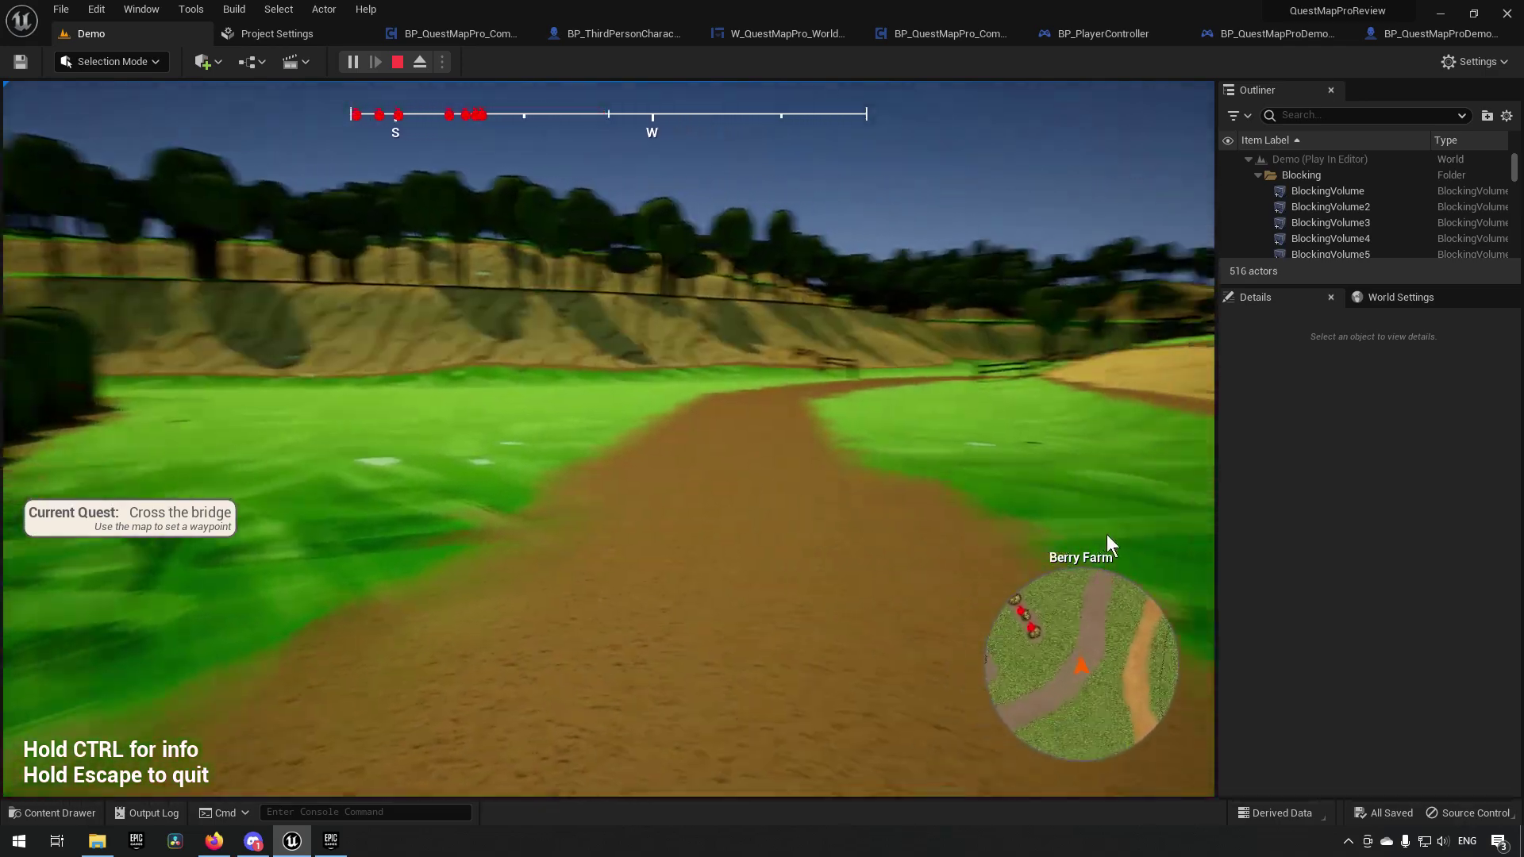
key(w)
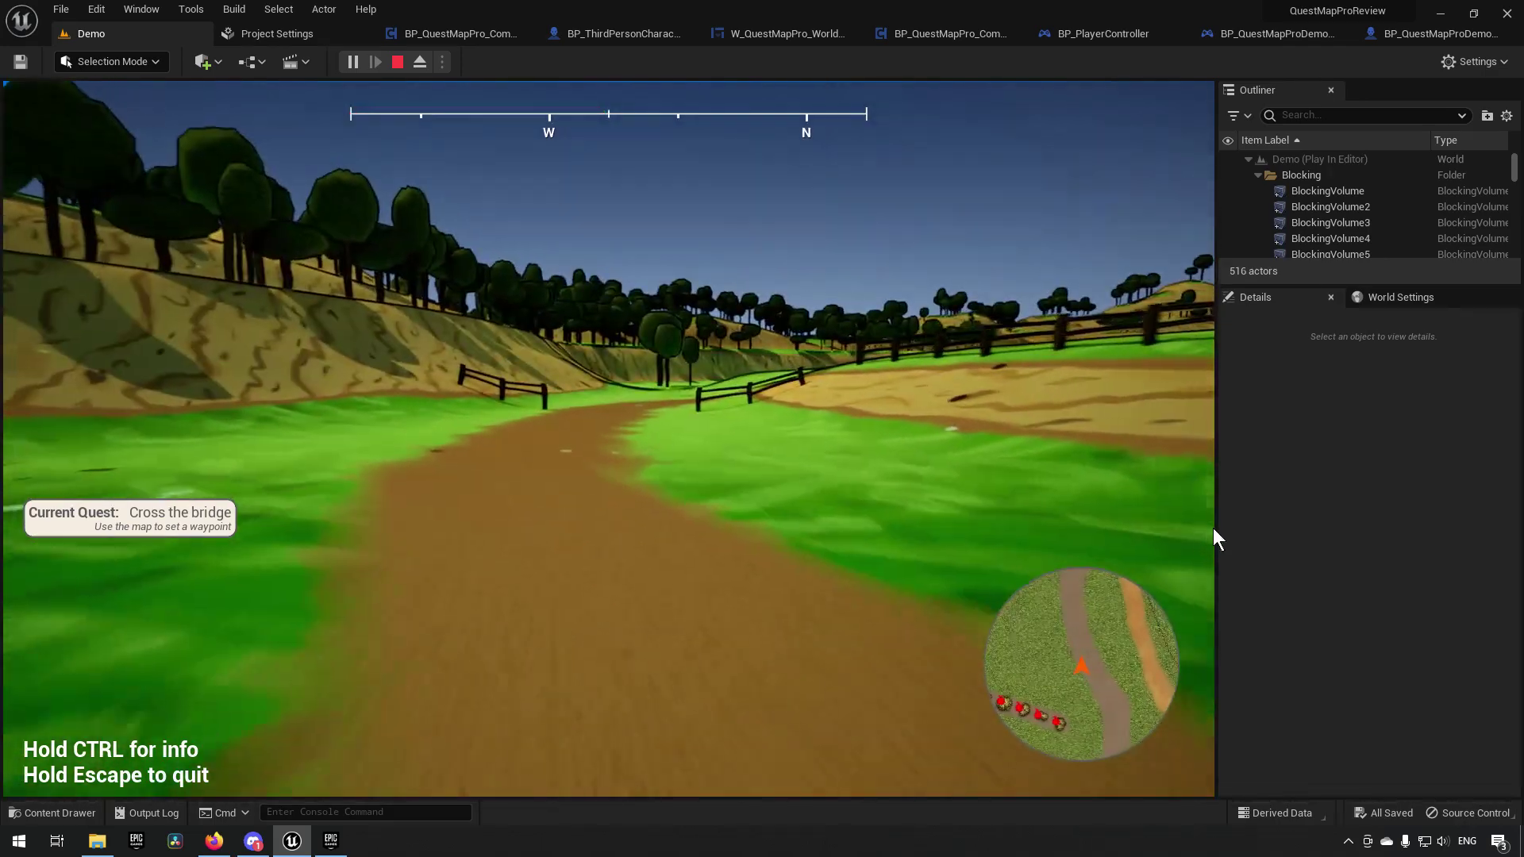
key(w)
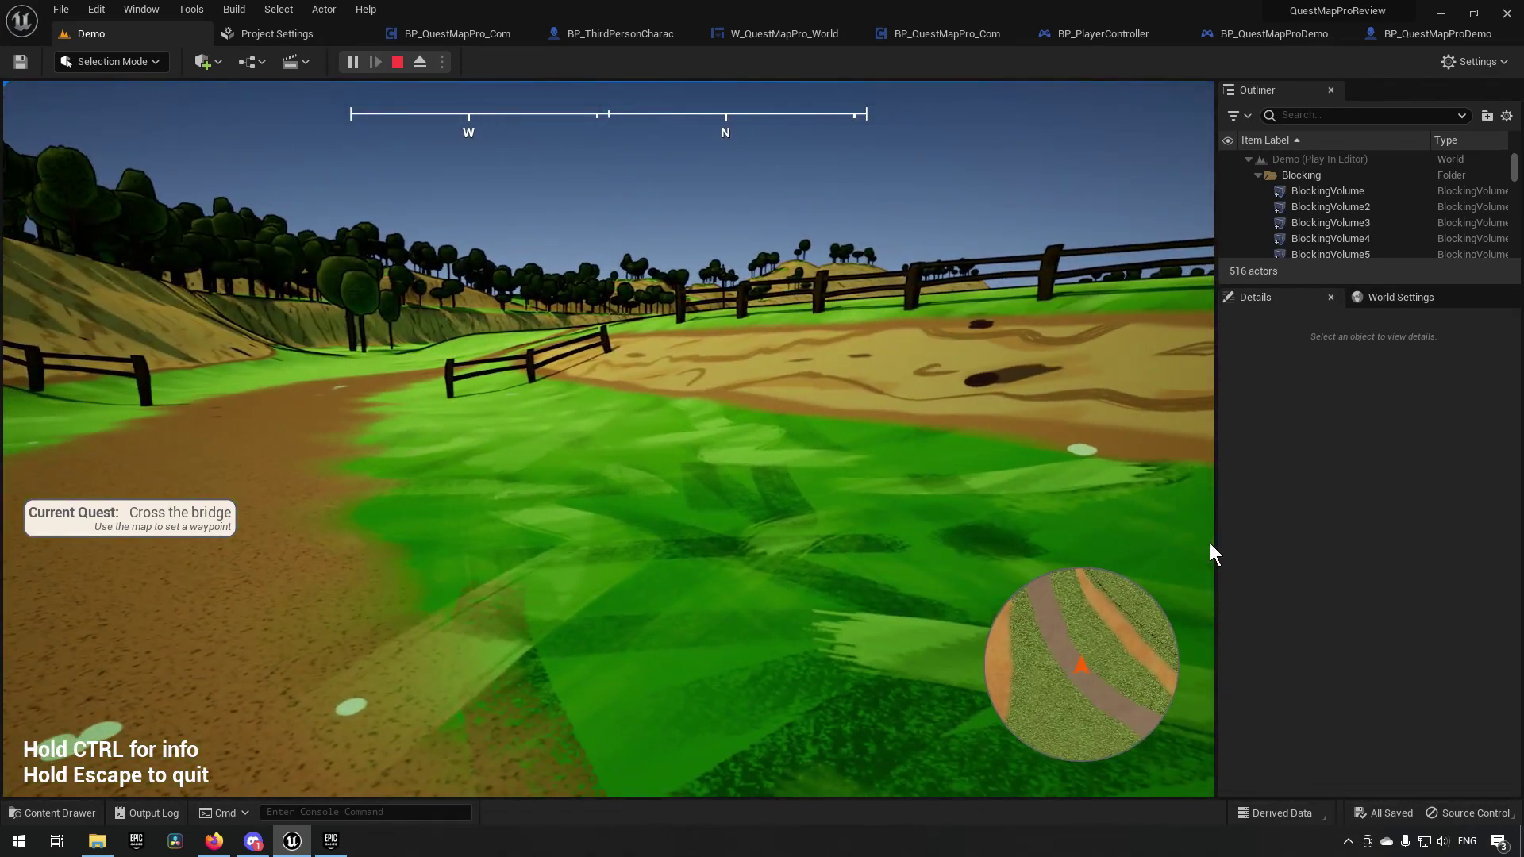
- Open the world map and set several waypoints around the road junction northwest of the berry farm
key(m)
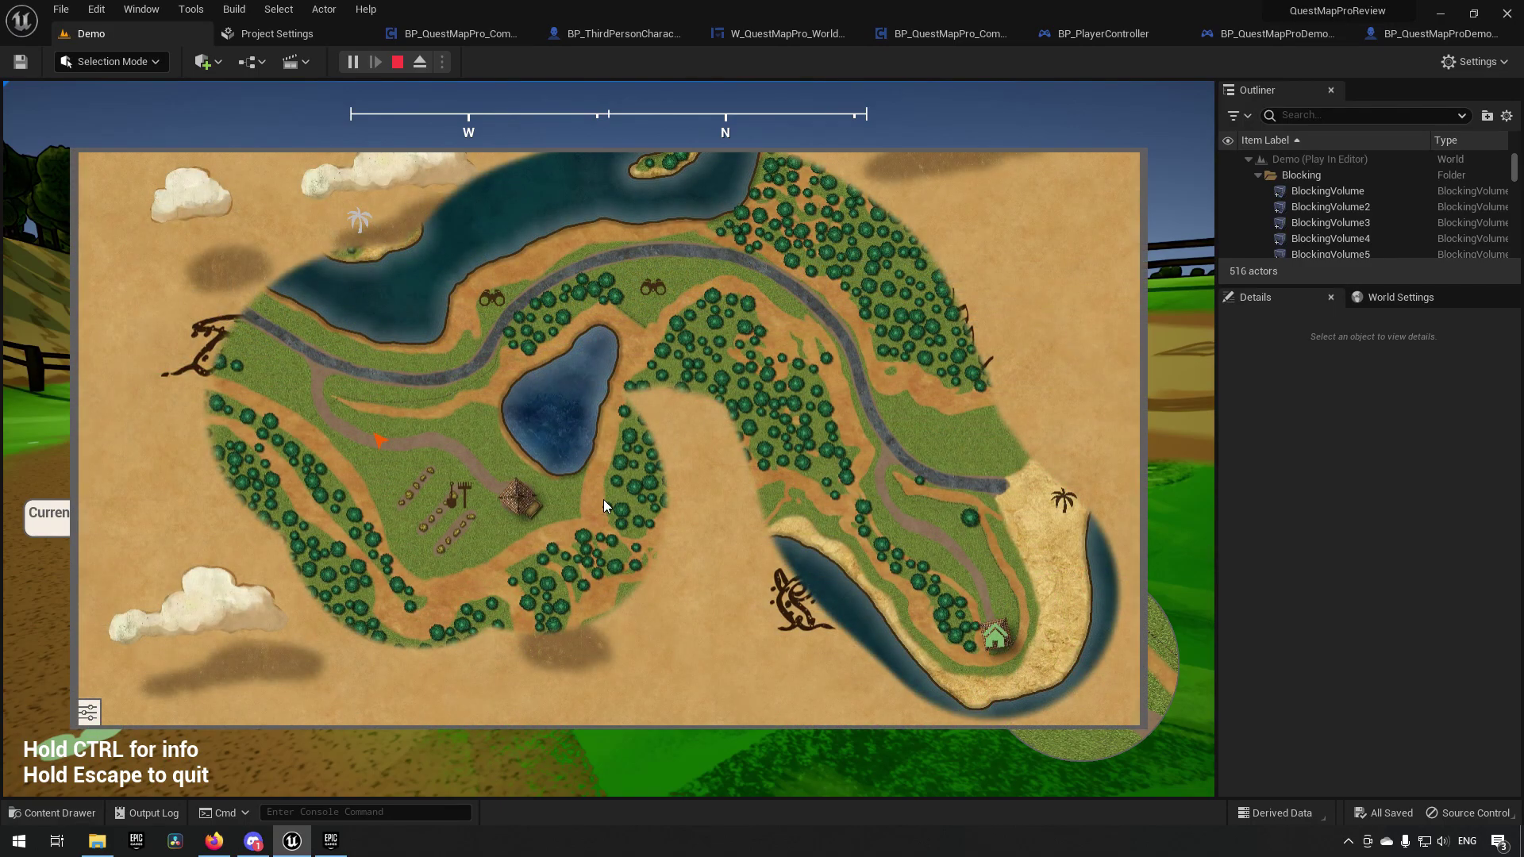
drag(532, 330, 664, 517)
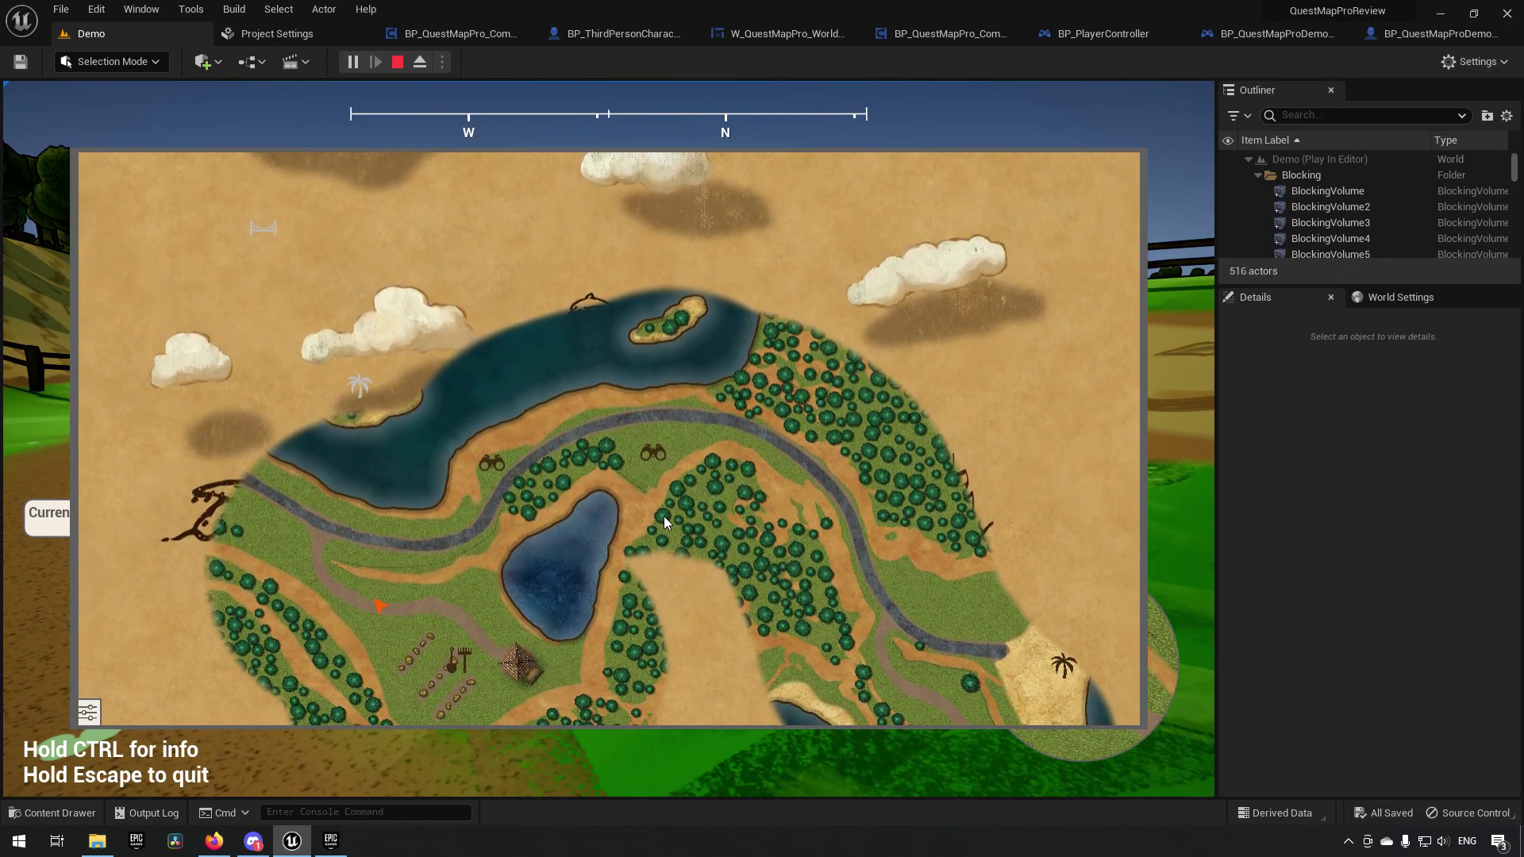
click(562, 505)
click(446, 512)
- Add a purple triangle marker named LFB to the world map in the trees just north of the lake
right_click(530, 512)
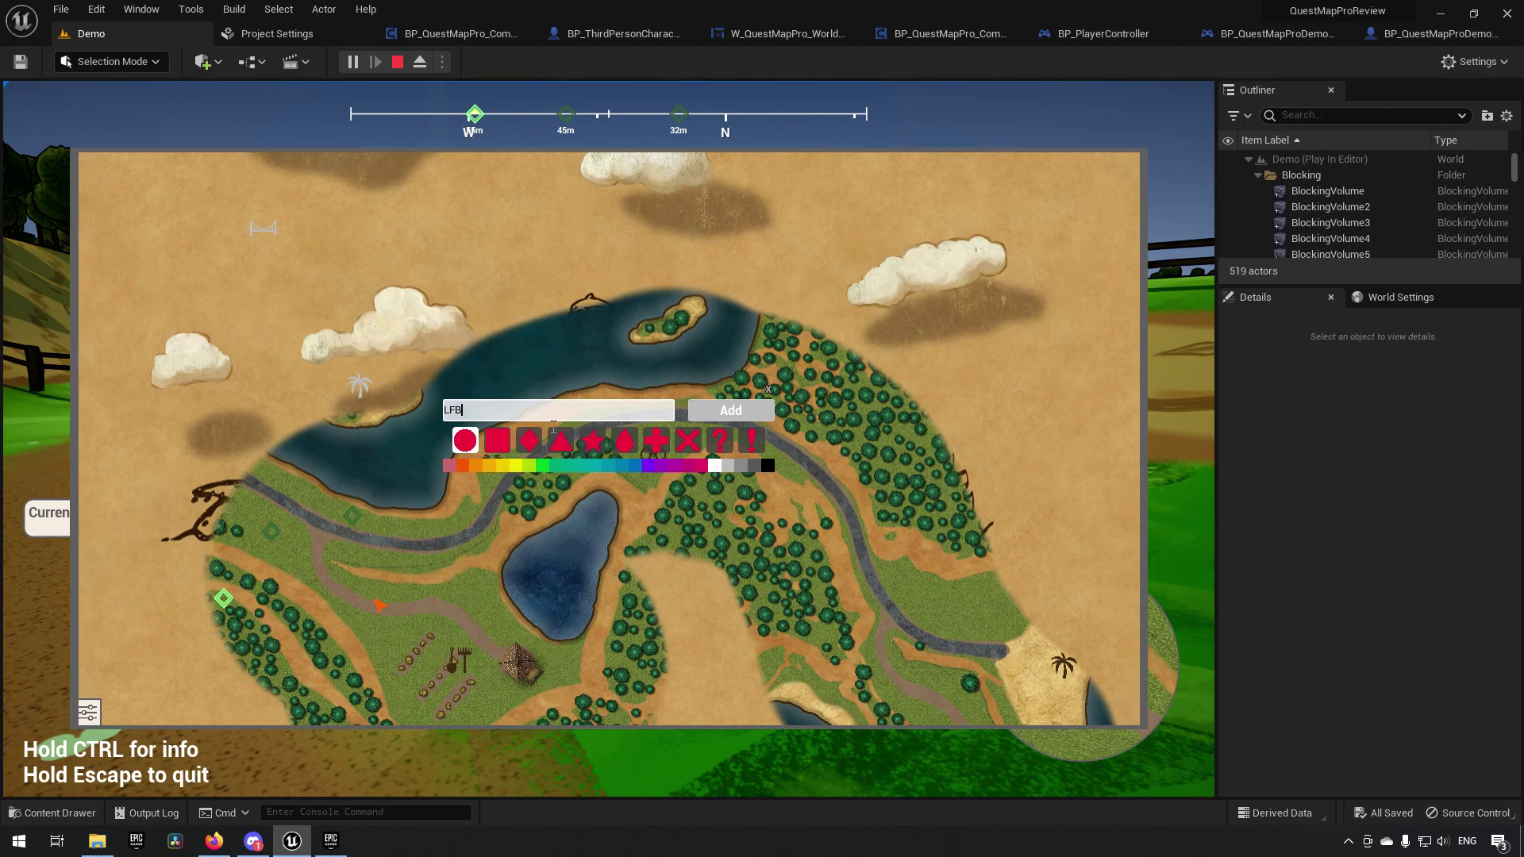
click(650, 468)
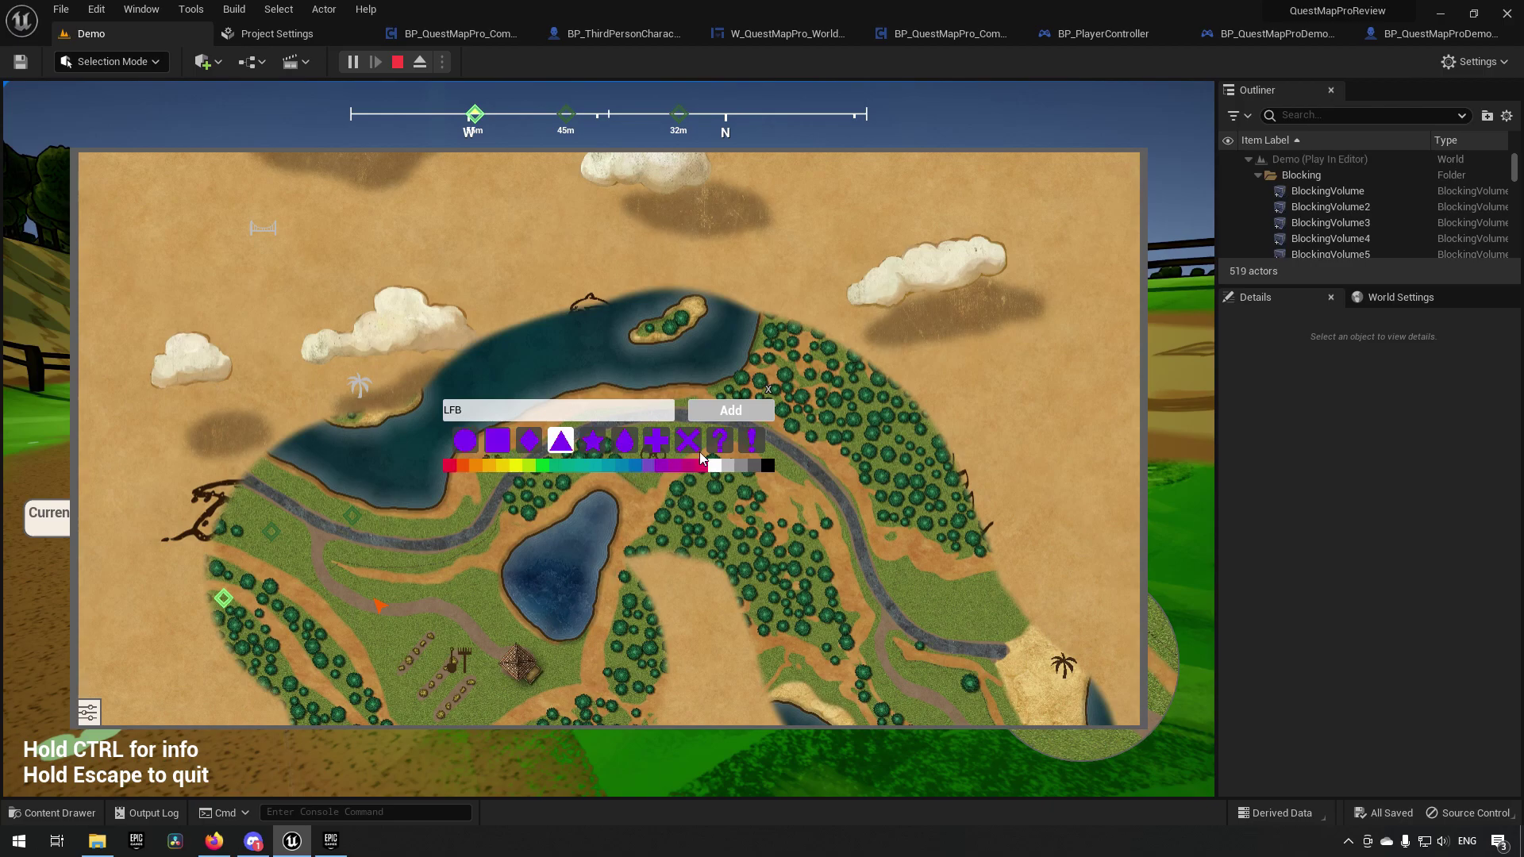
click(743, 411)
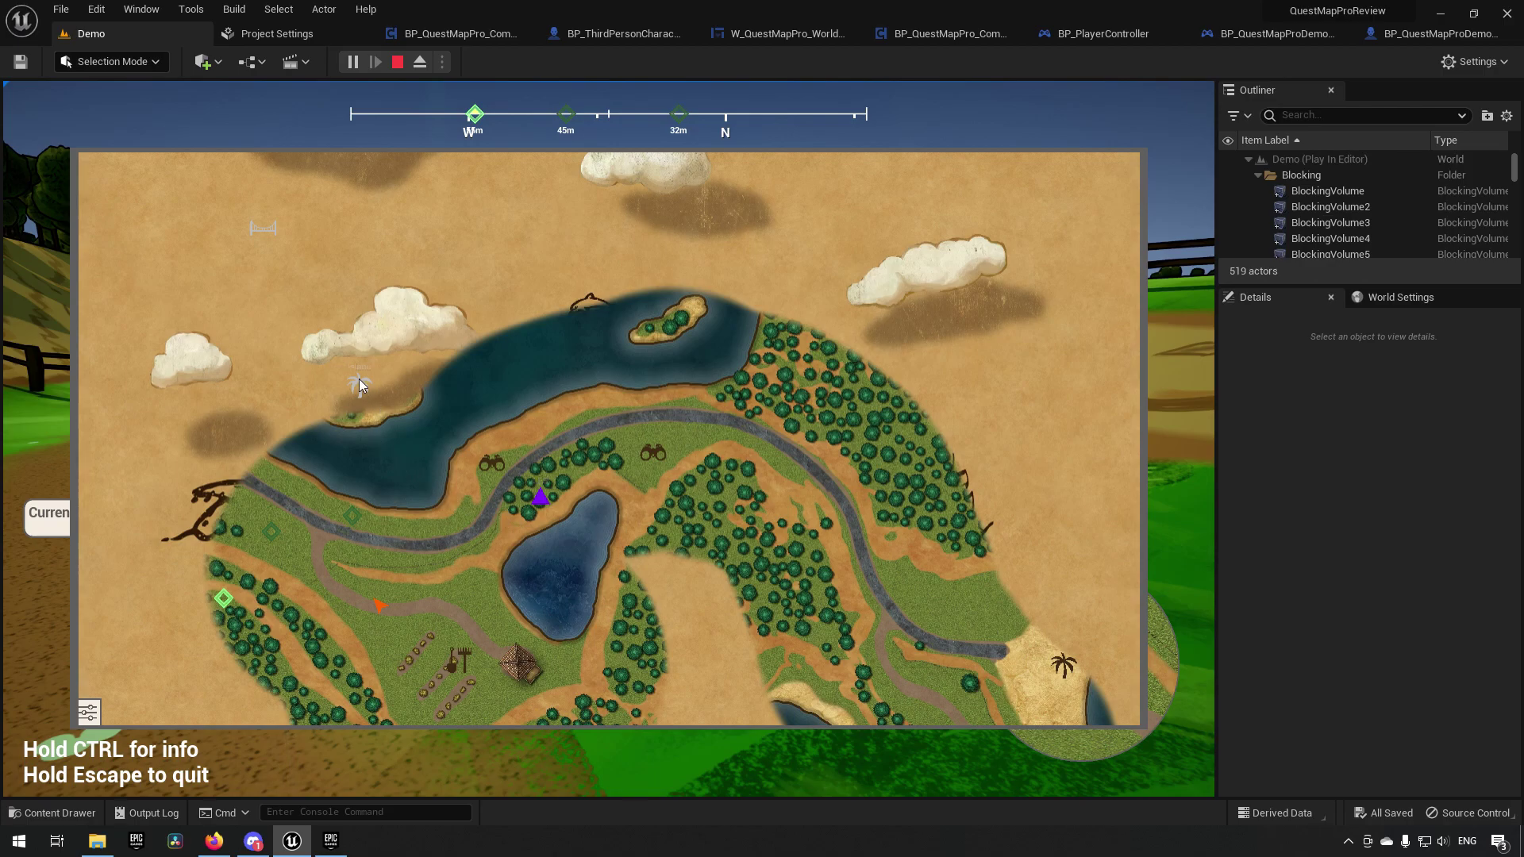
- Set a waypoint on the map's bridge icon, close the map and follow the navigation trail onto the bridge
click(263, 238)
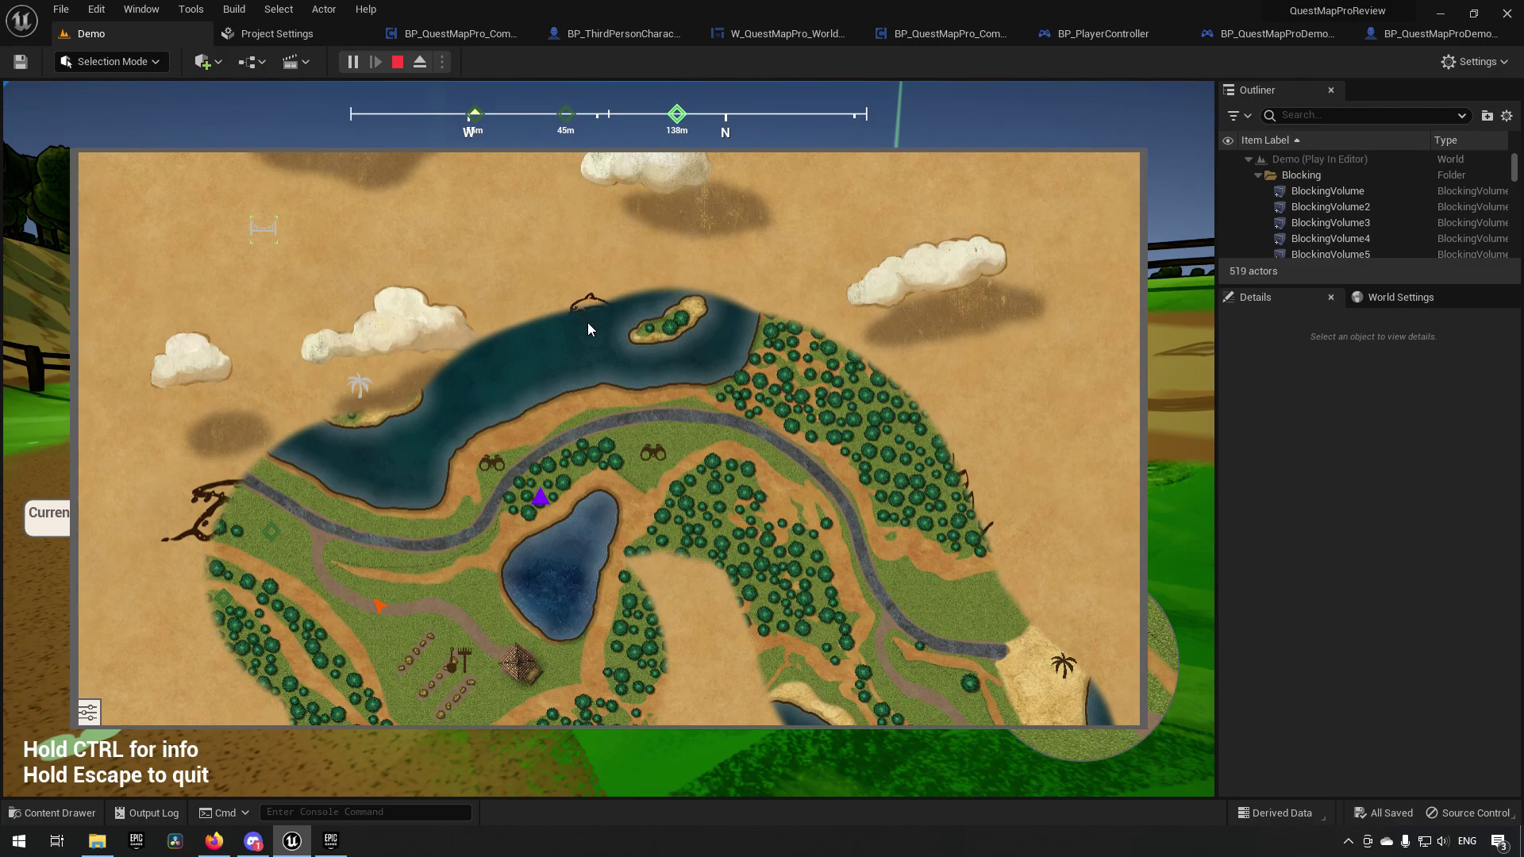
key(m)
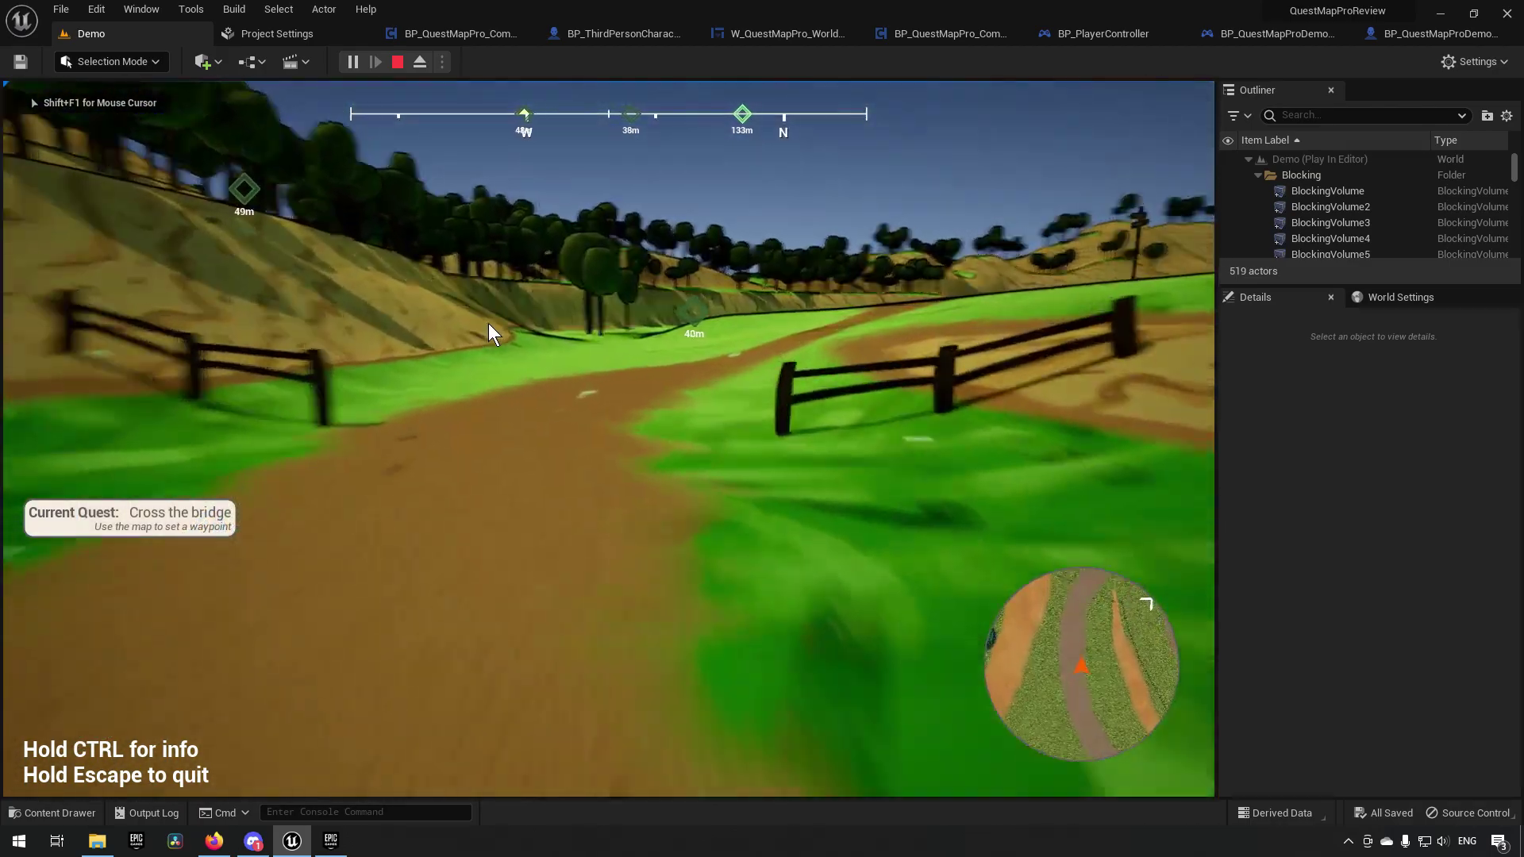
key(w)
key(w)
key(w)
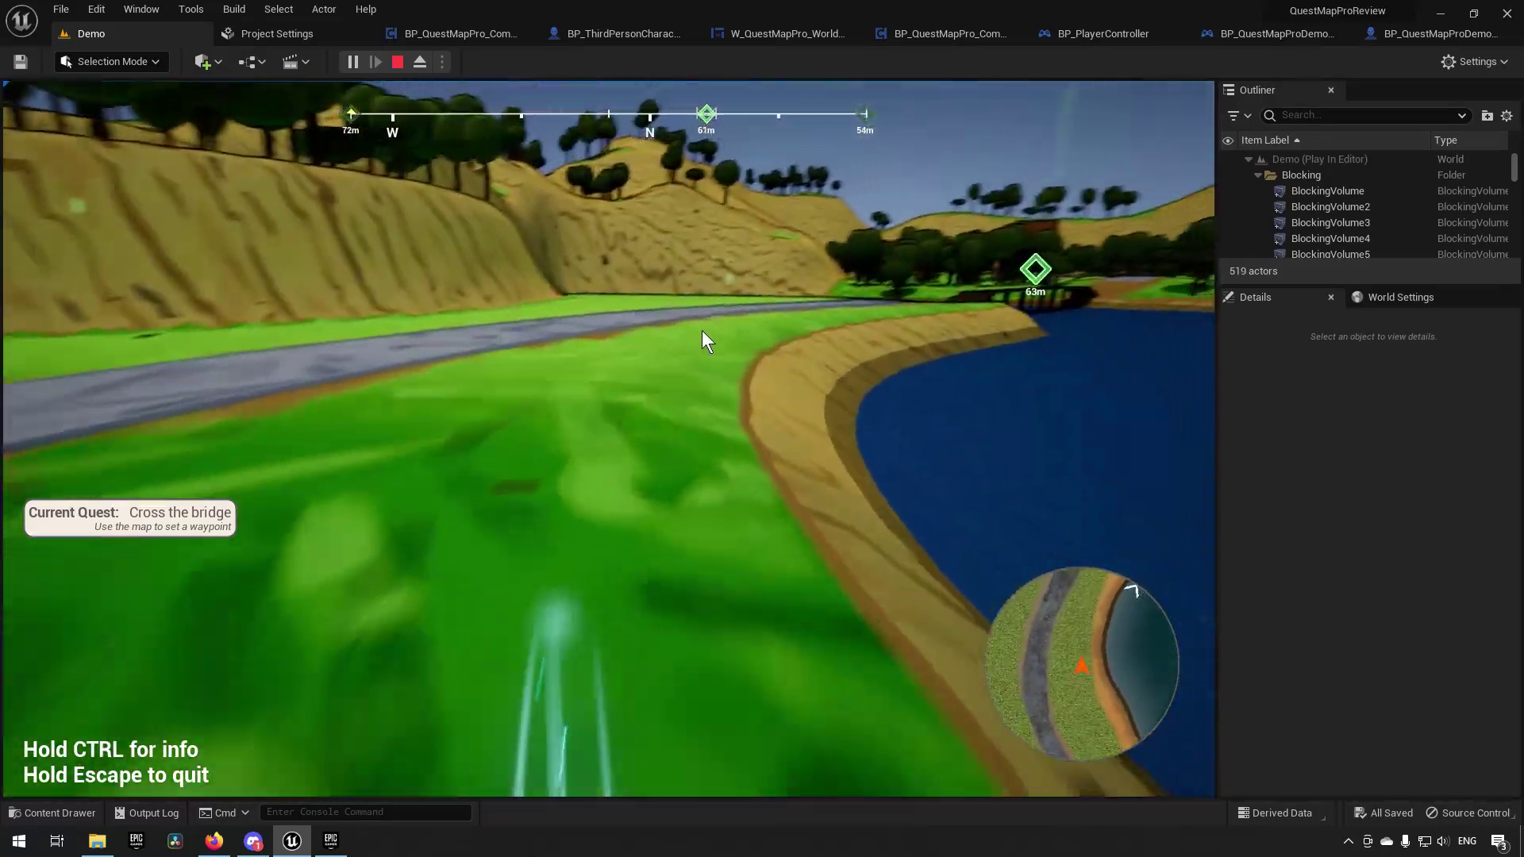
key(w)
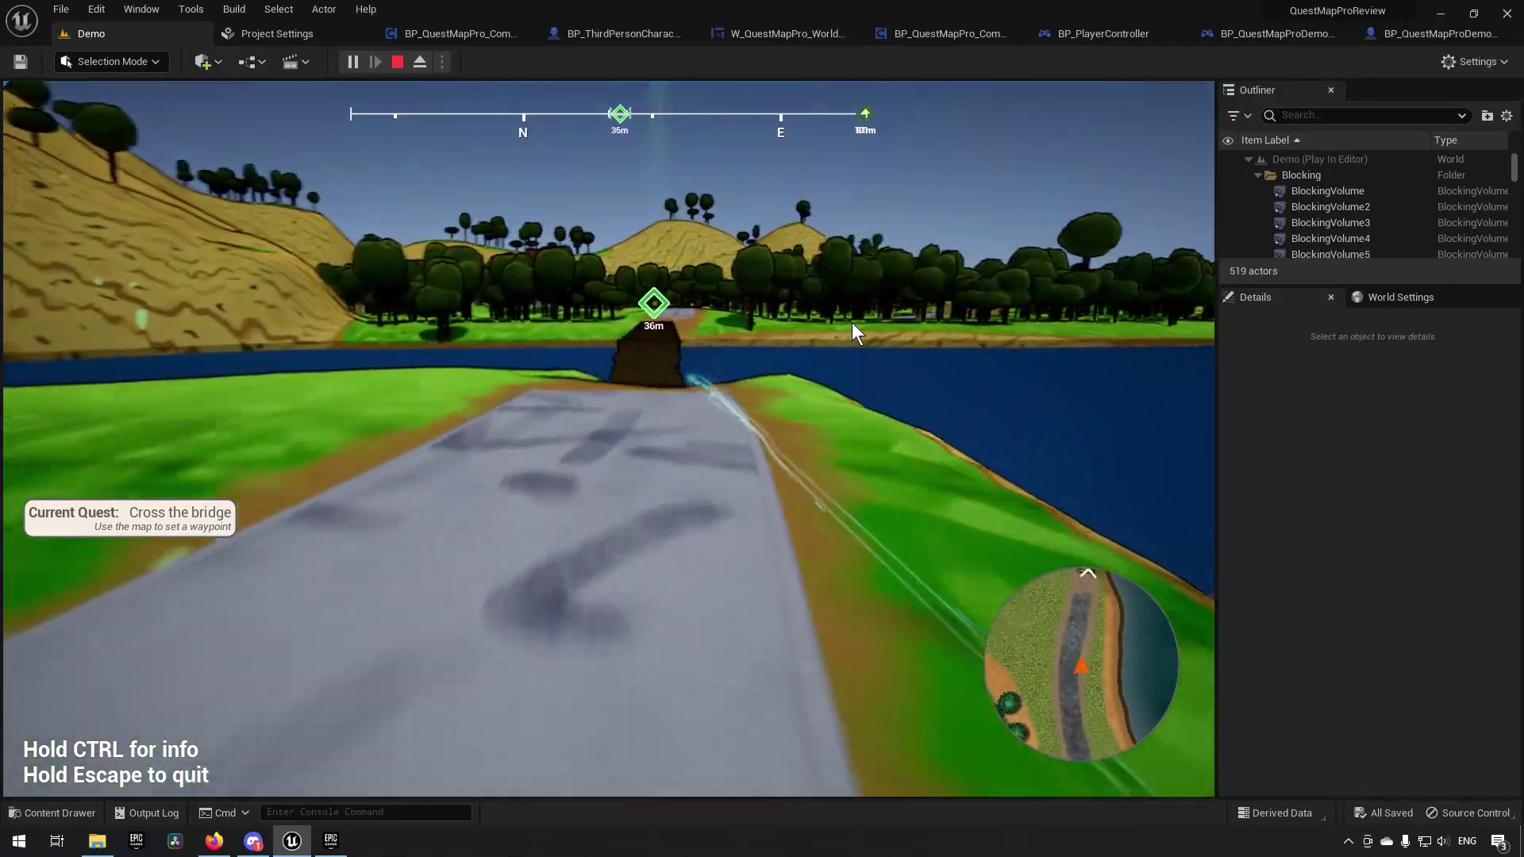
key(w)
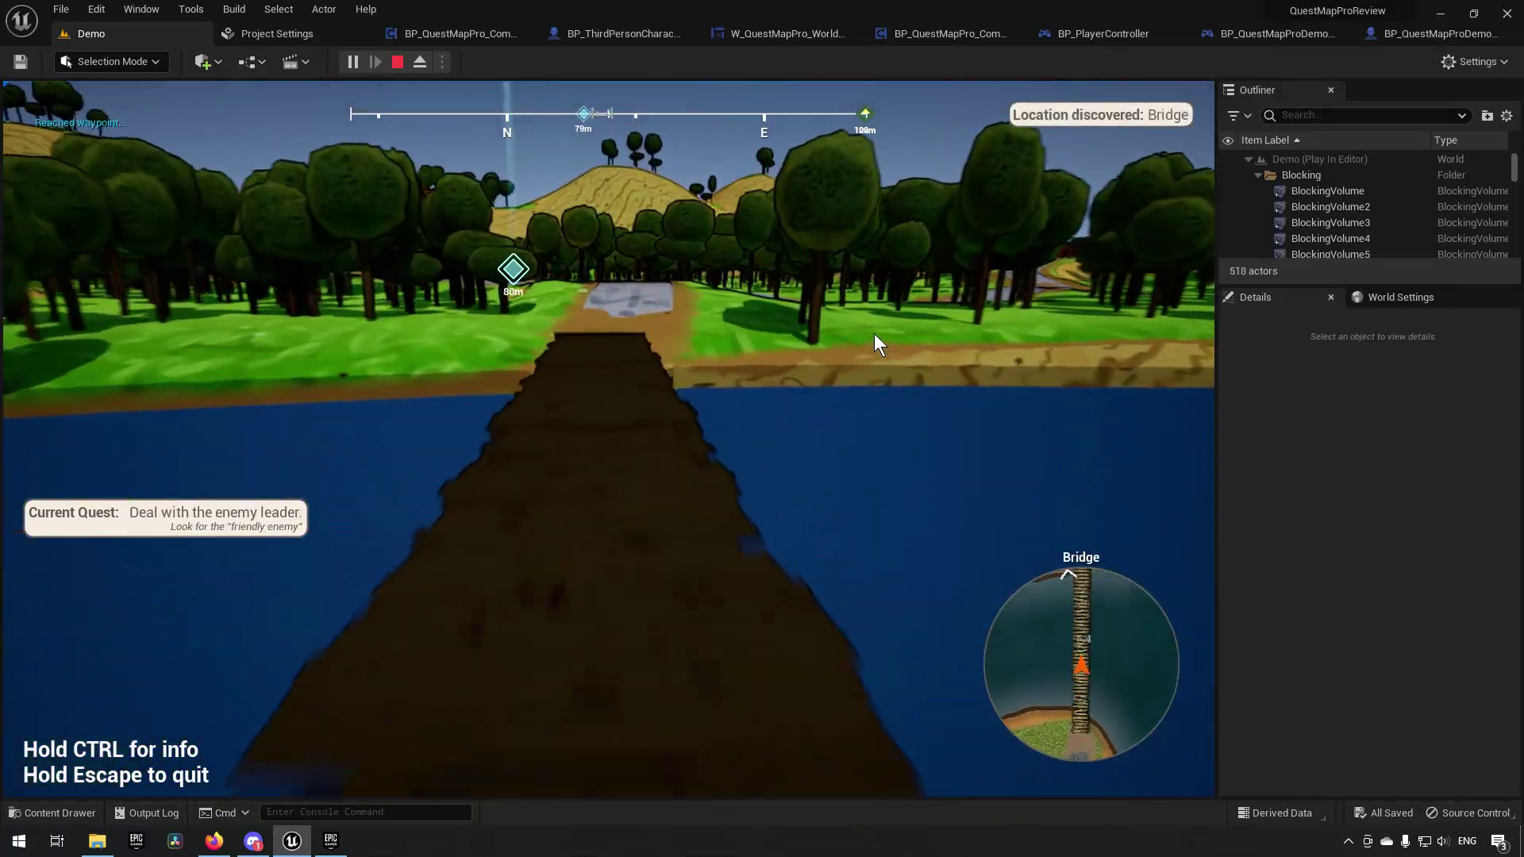
- Cross the bridge and follow the road to the house surrounded by enemies
key(w)
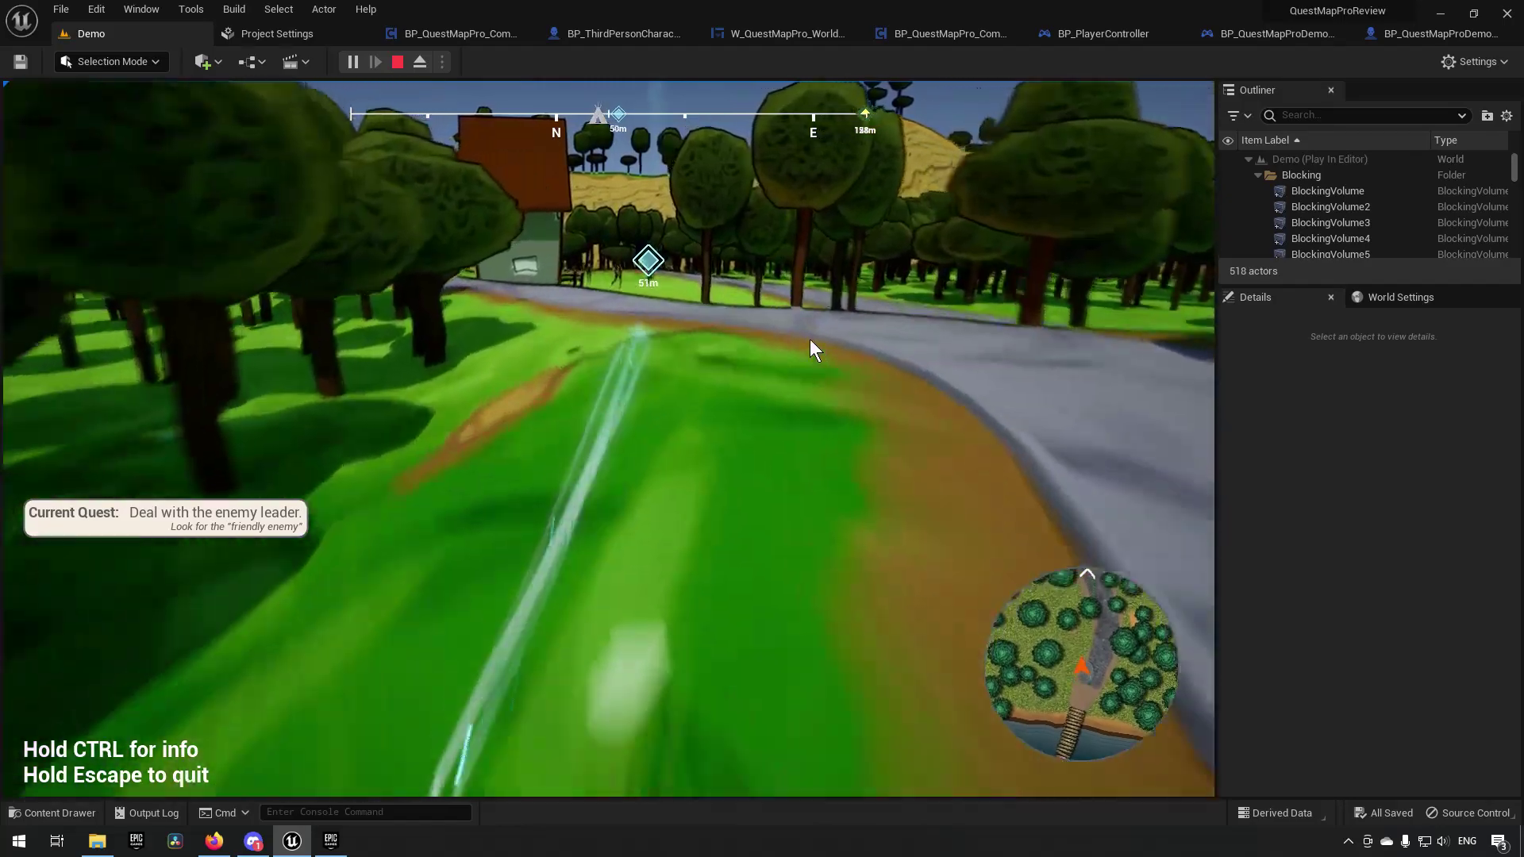
key(w)
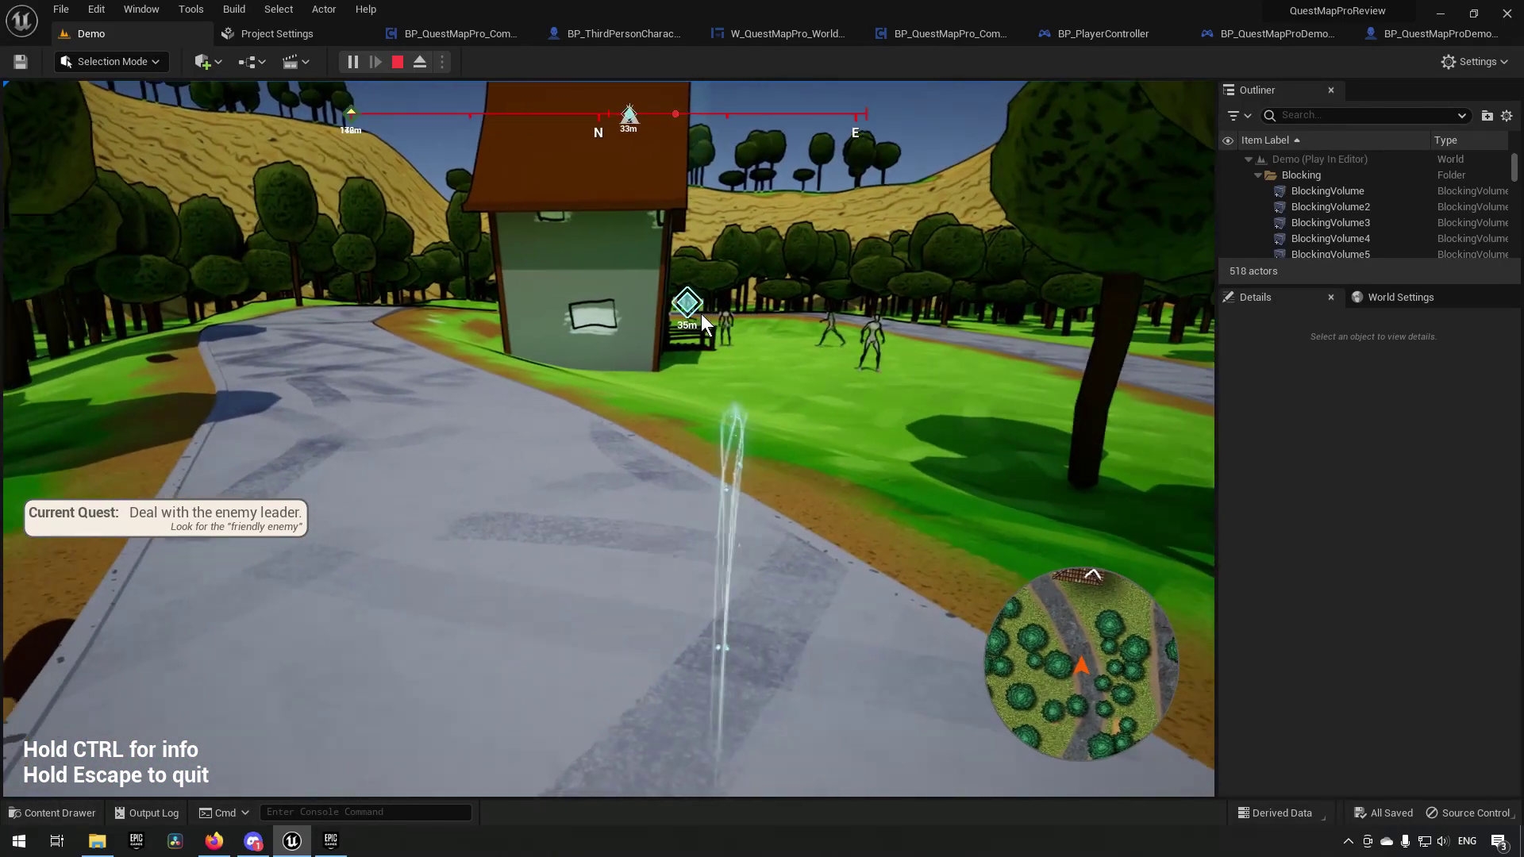
key(w)
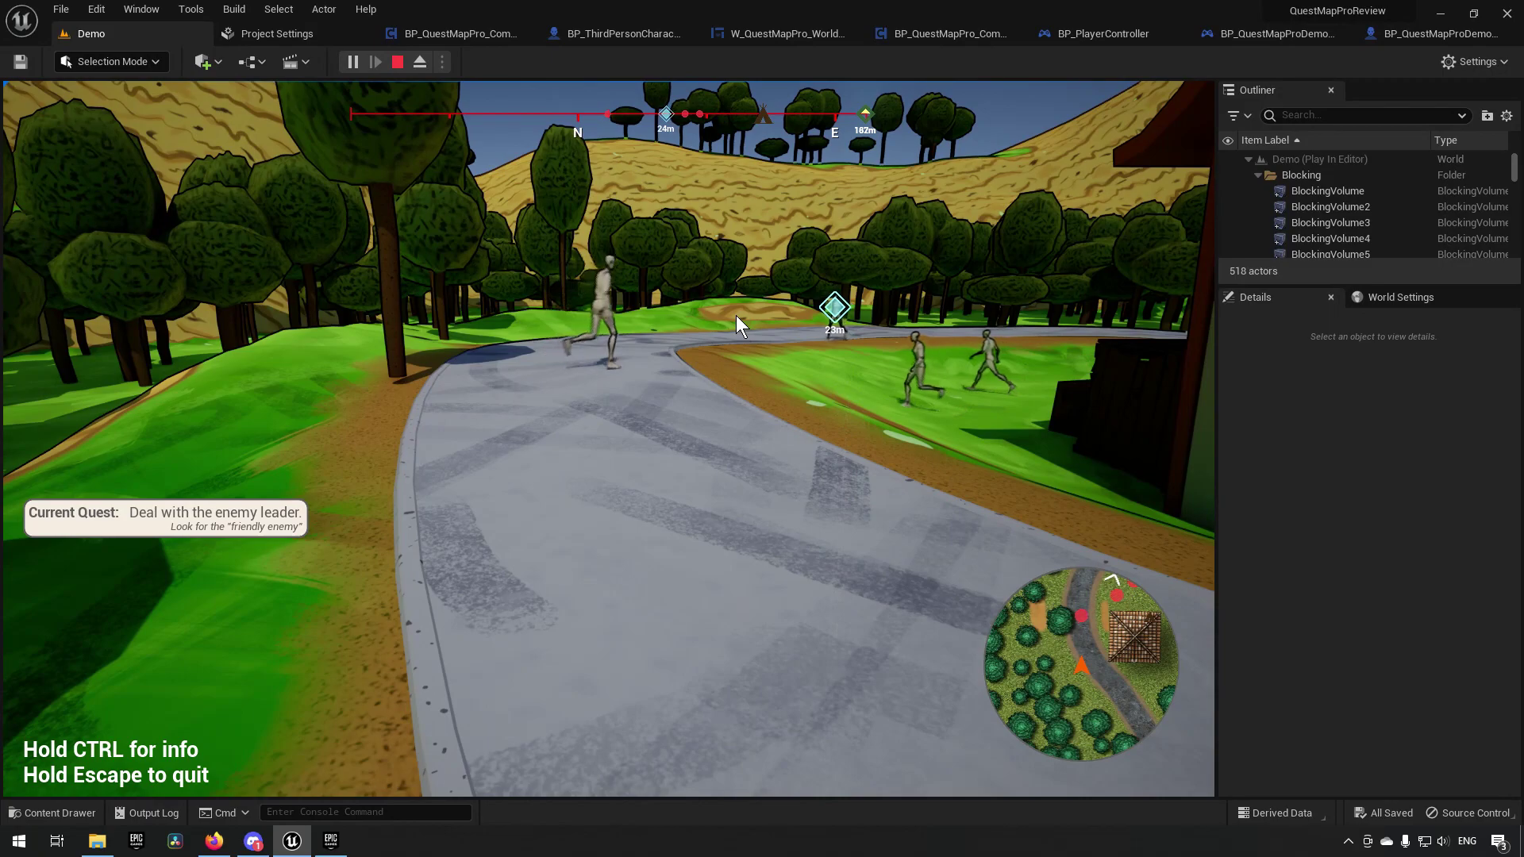
- Examine the enemy leader's quest marker and the moving enemy markers on the world map, then close the map
key(m)
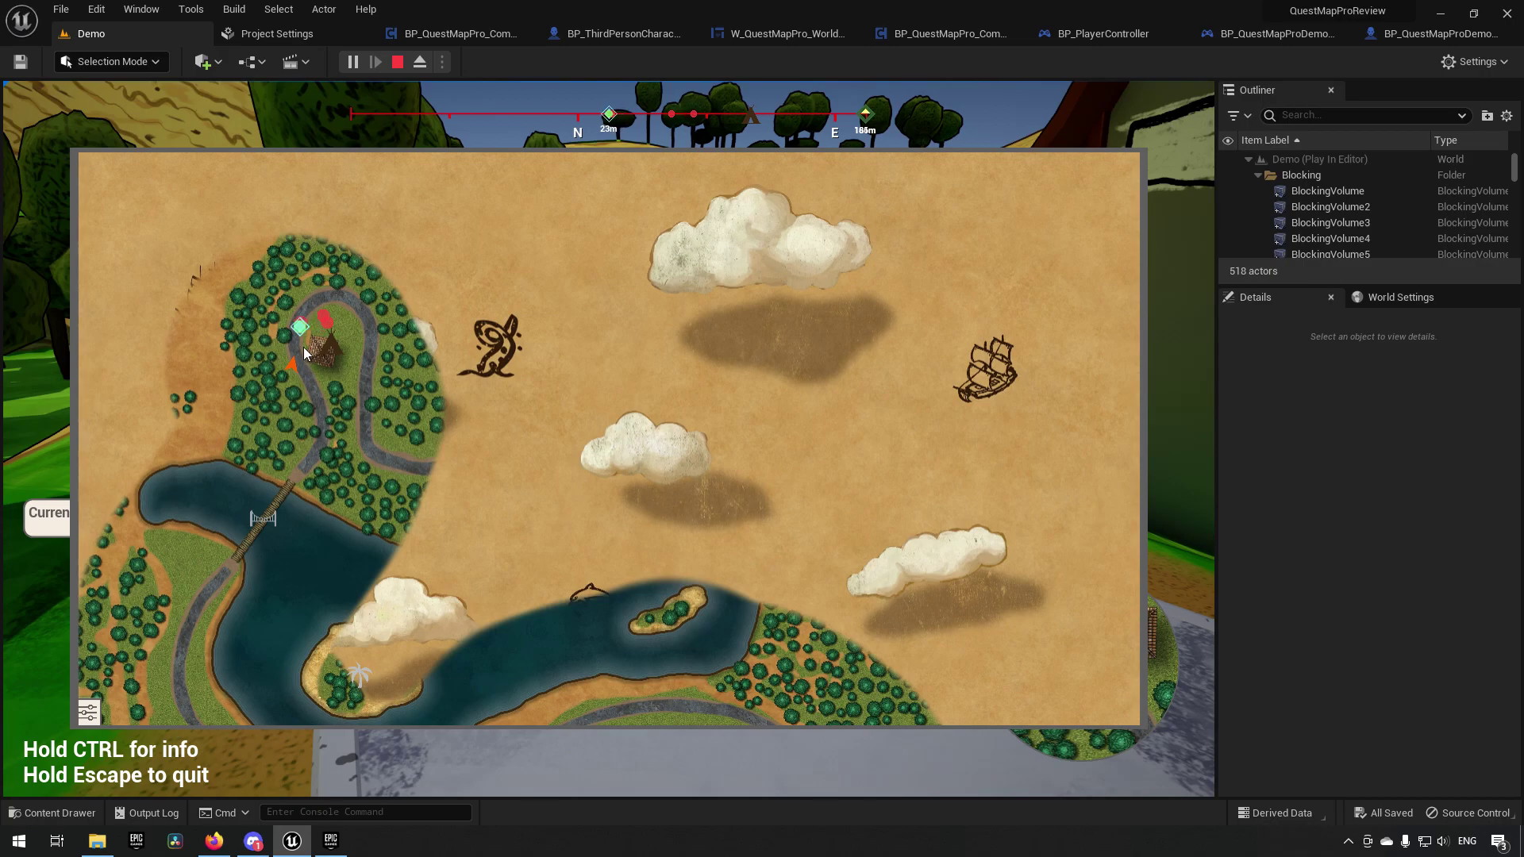
mouse_move(300, 332)
key(m)
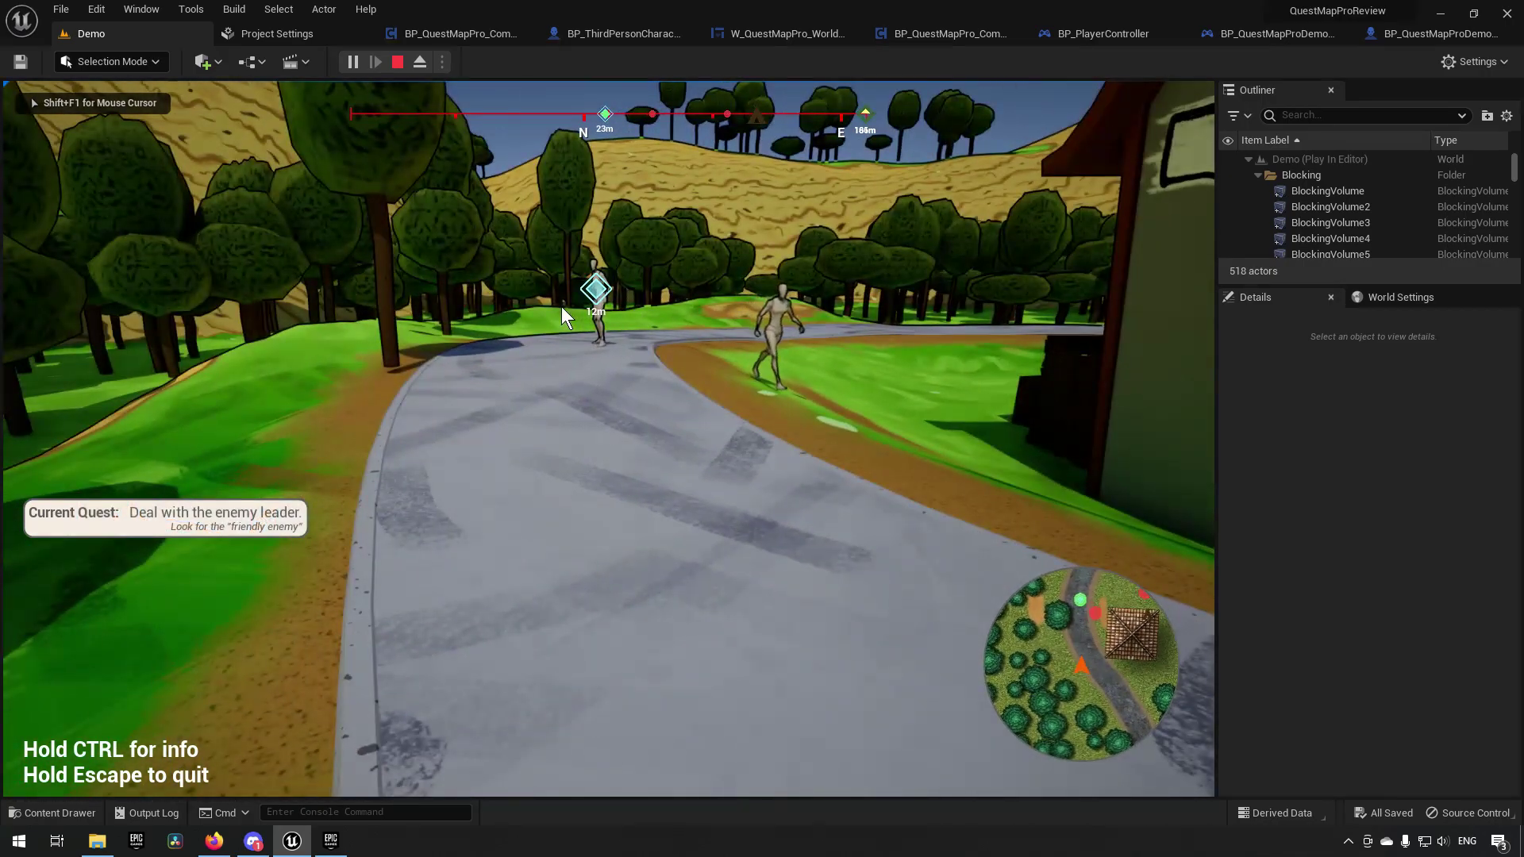
key(m)
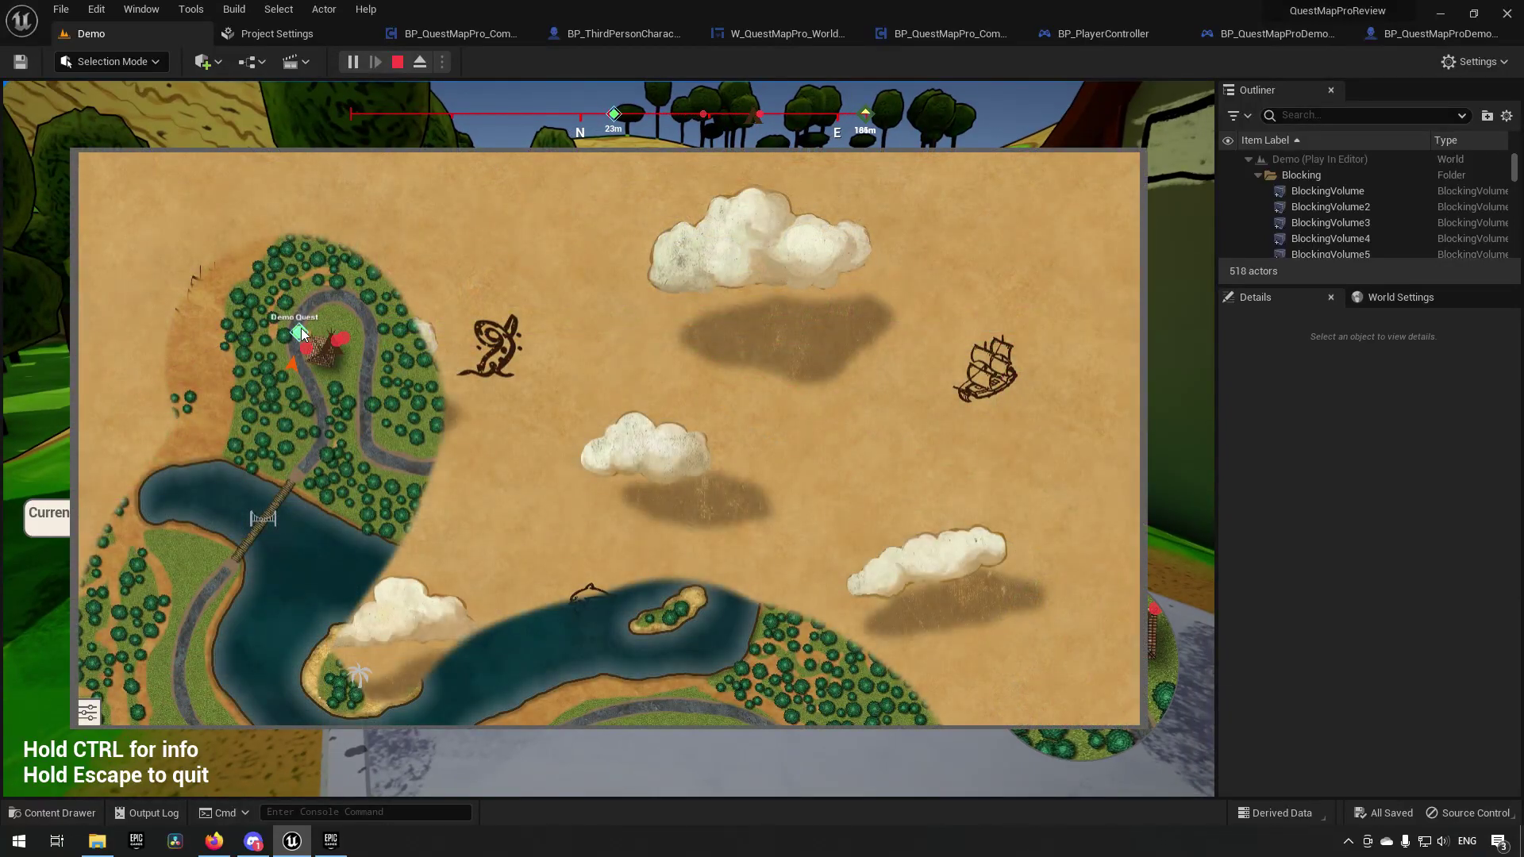
key(m)
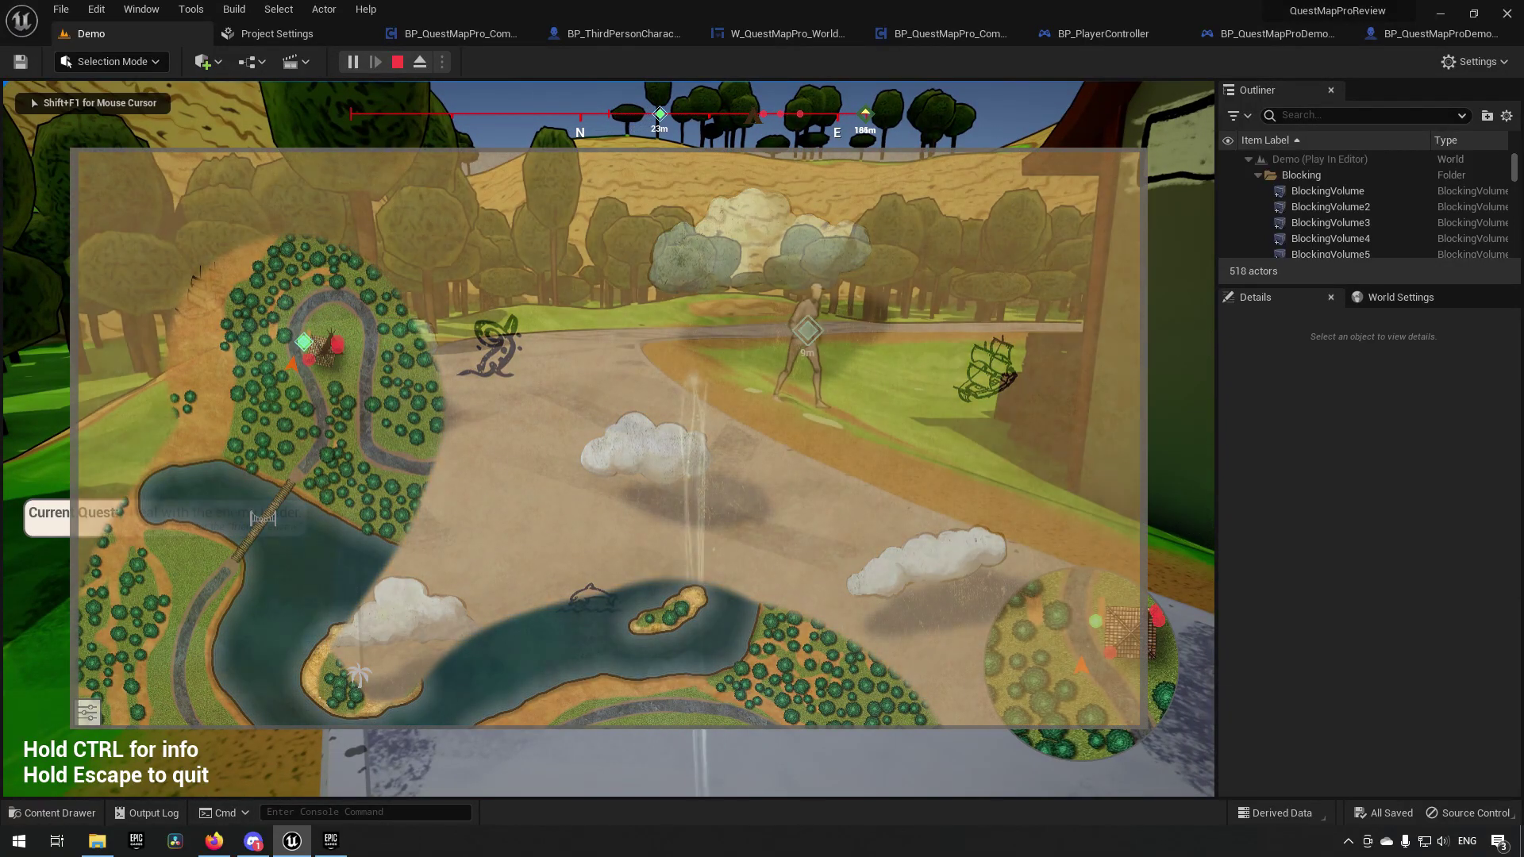
- Approach the friendly enemy leader beside the house in the Enemy Encampment and take him down
key(w)
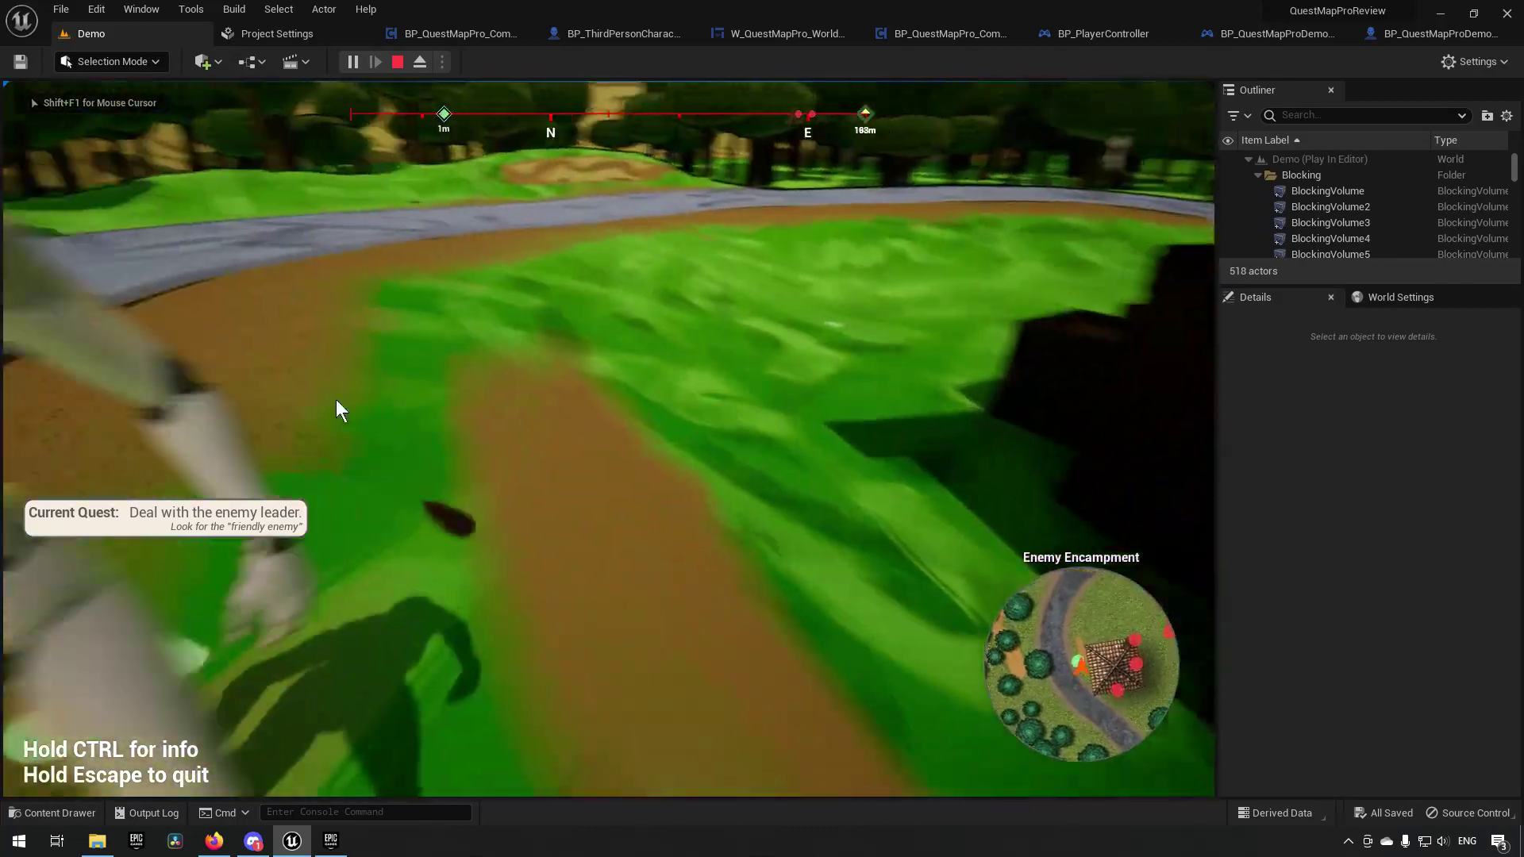
key(s)
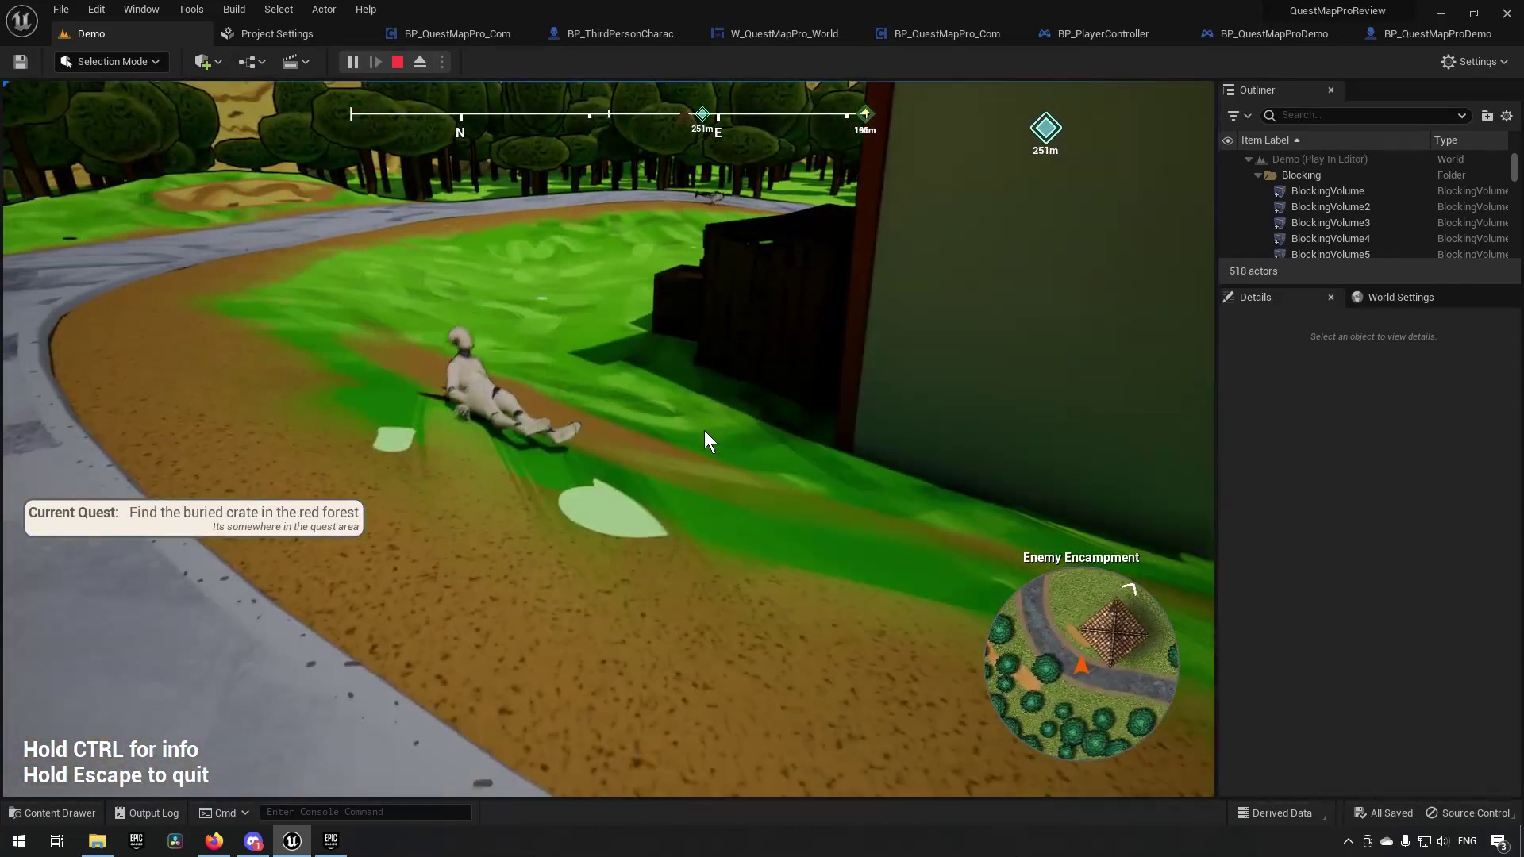
key(w)
key(s)
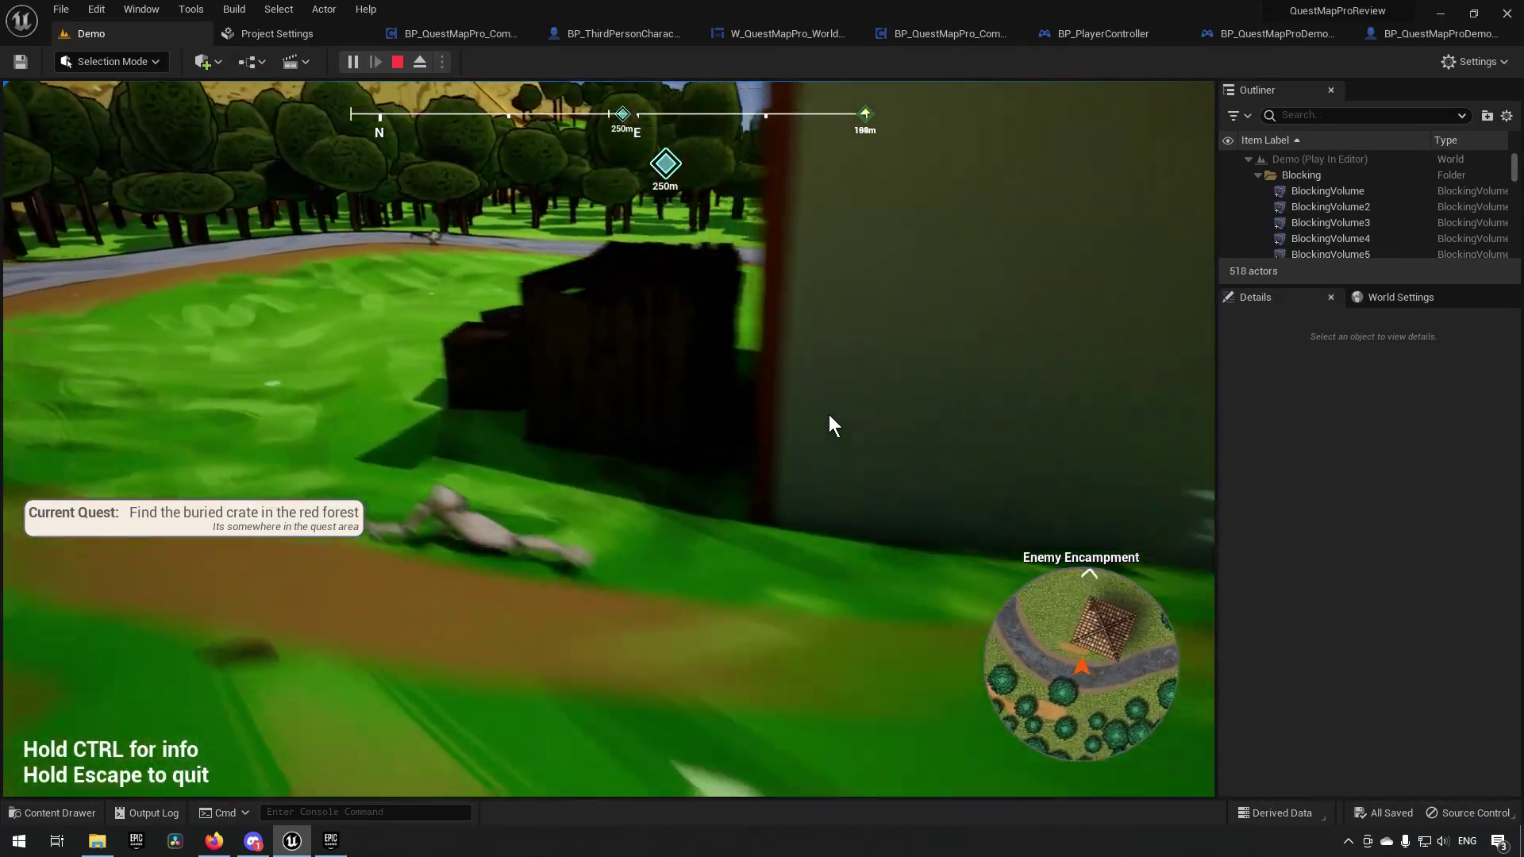
- Follow the road past the Big Tree into the red forest and check the buried crate's quest area on the world map
key(w)
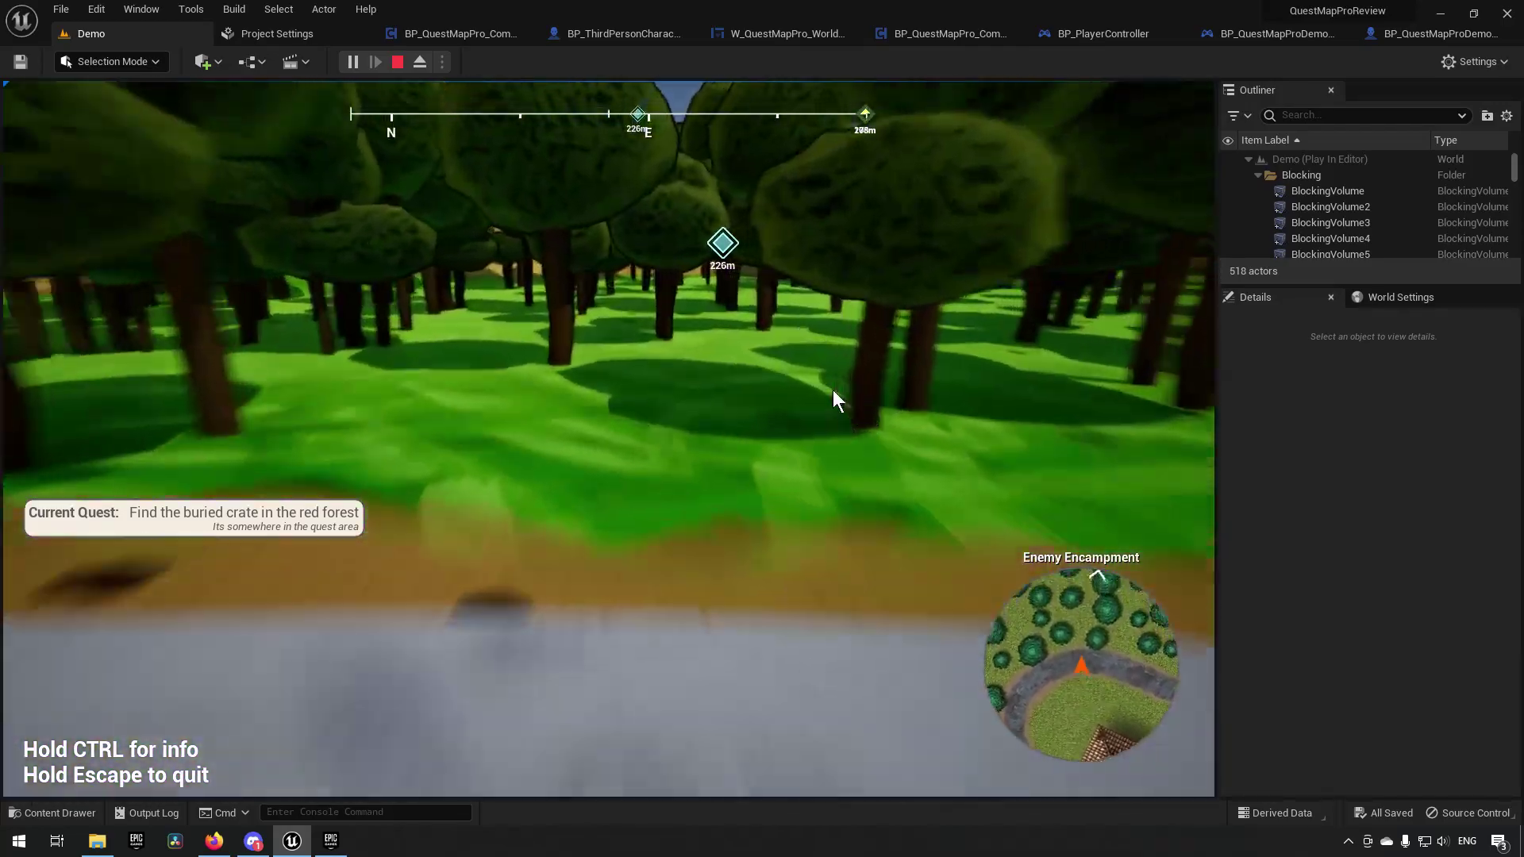
key(s)
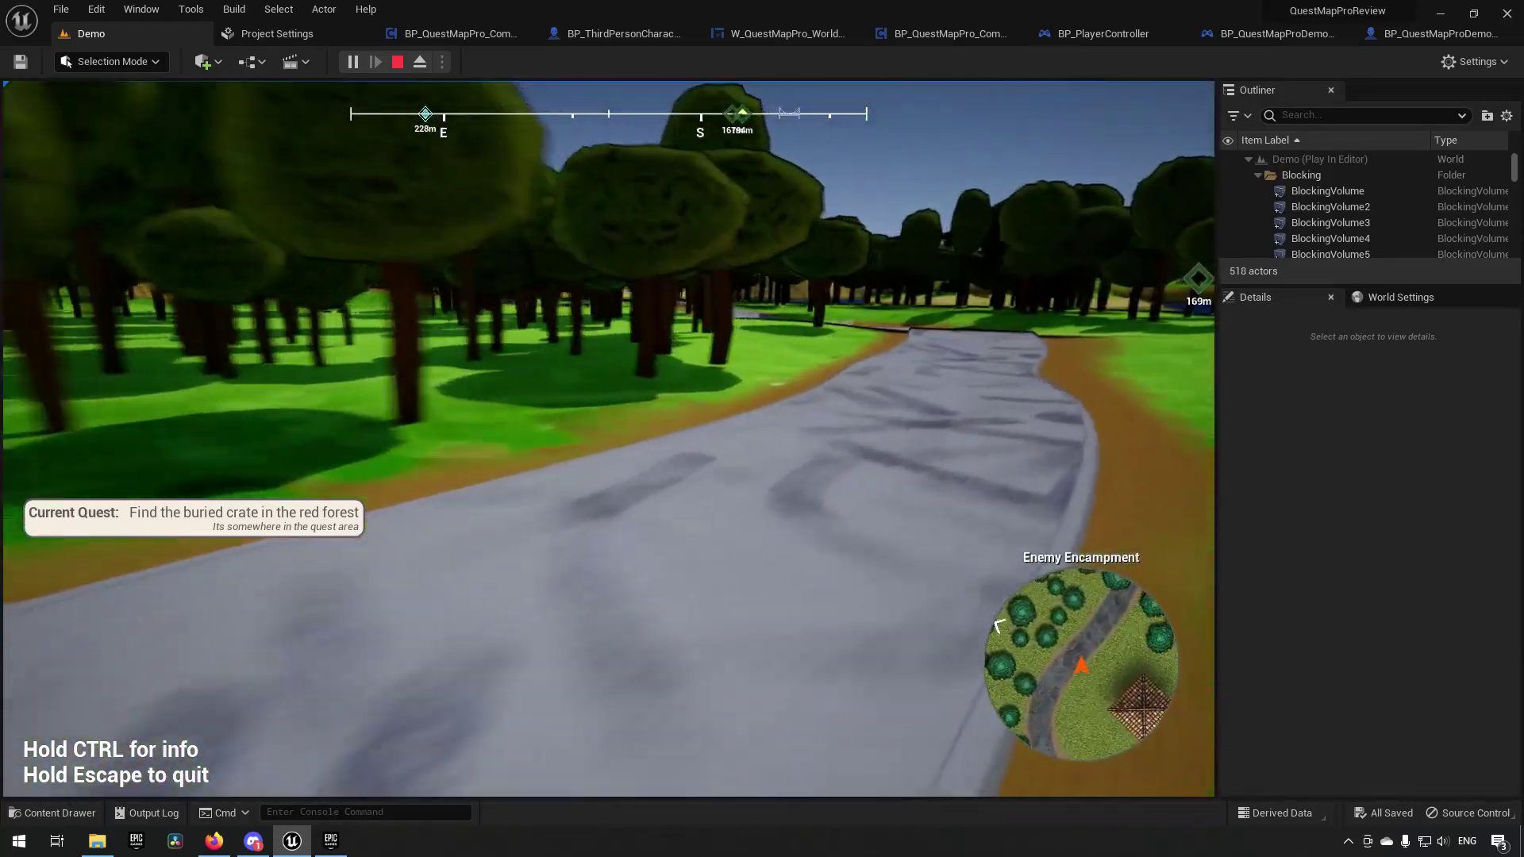
key(w)
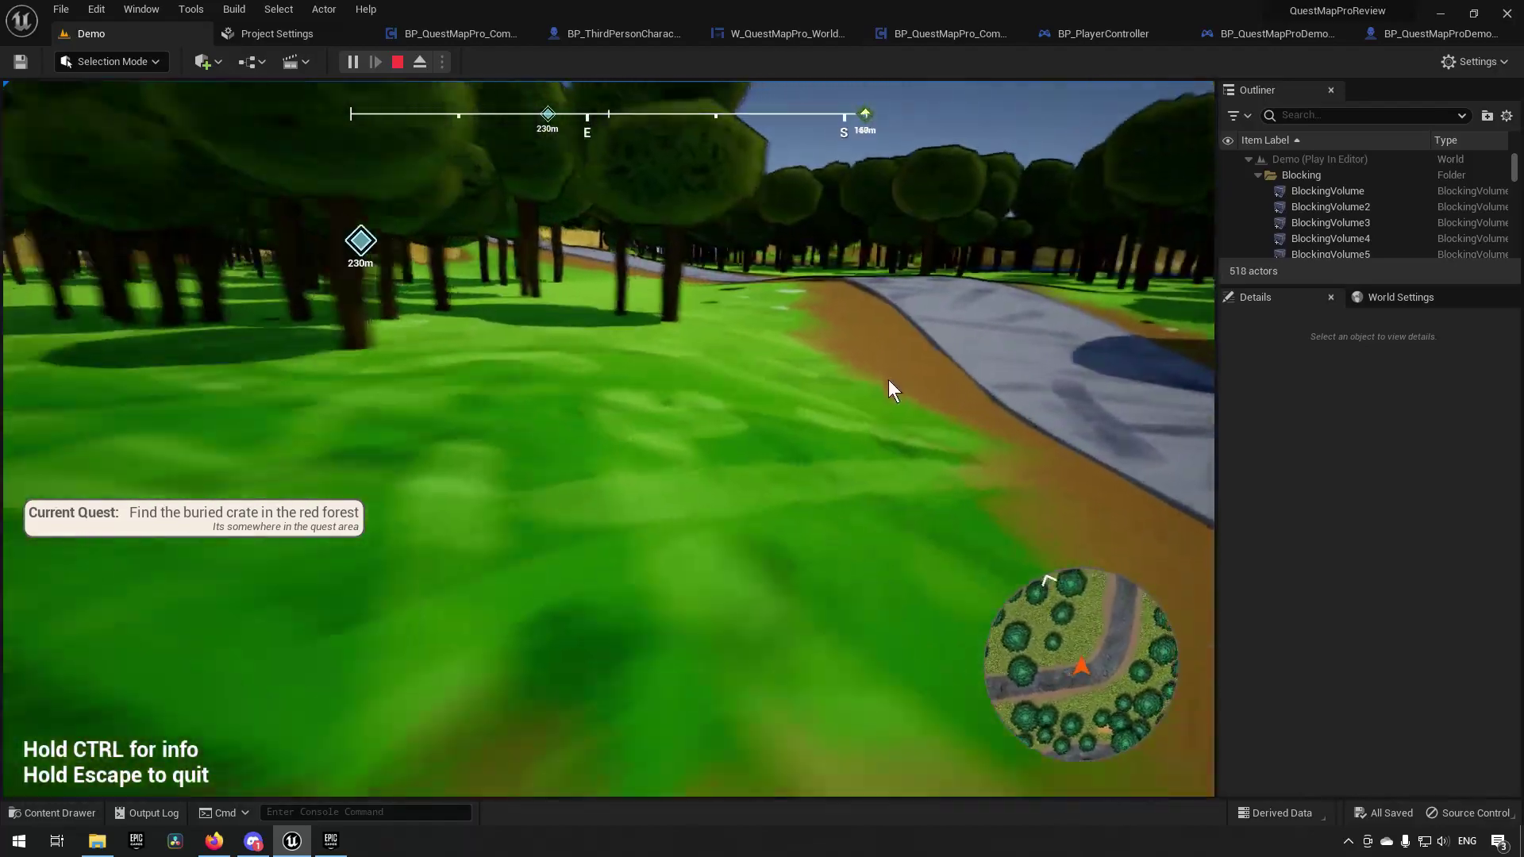
key(w)
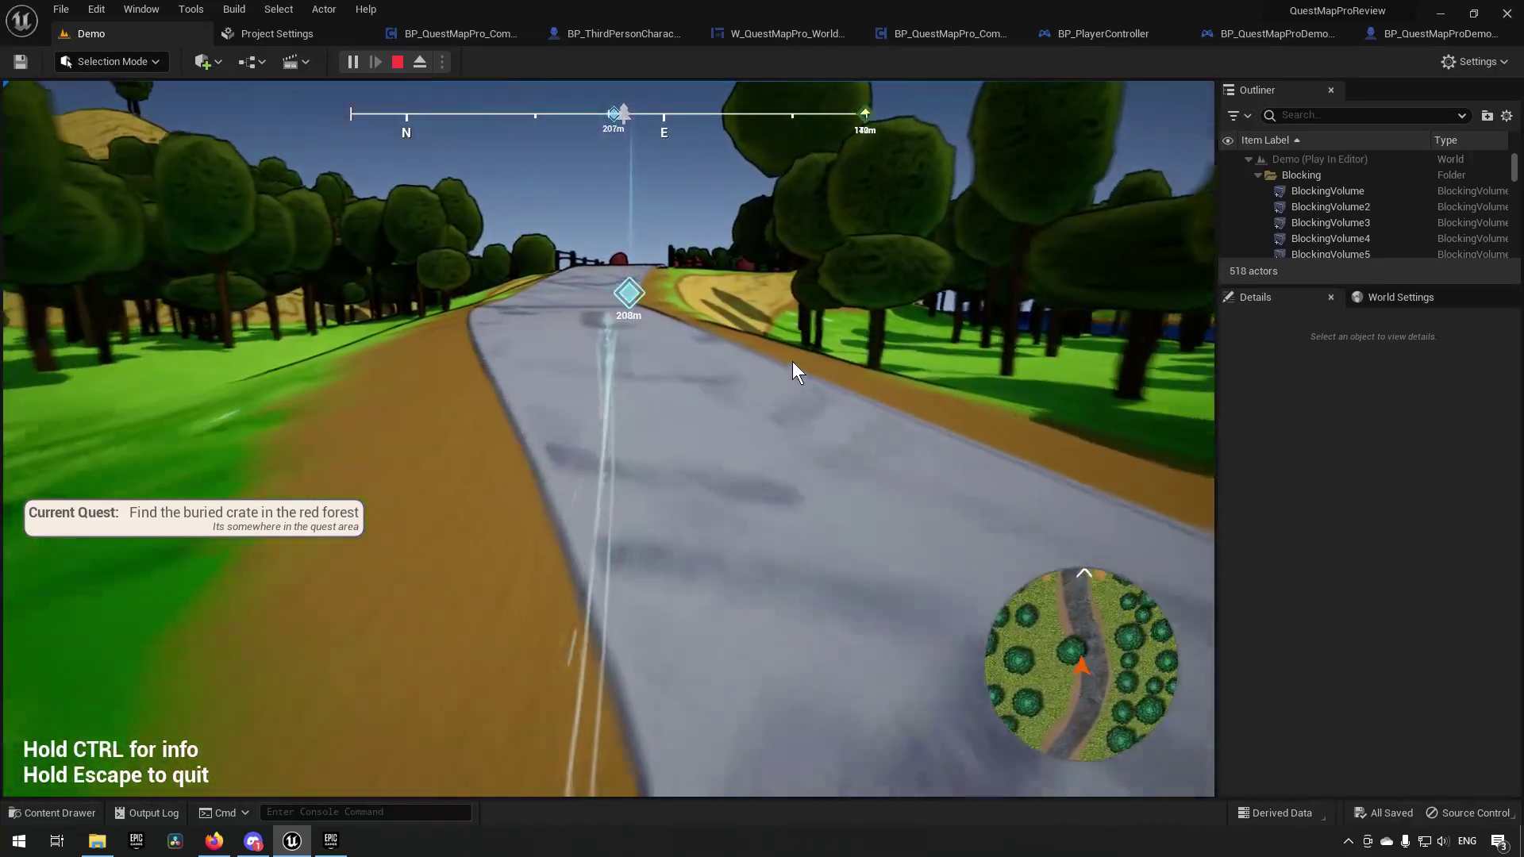
key(w)
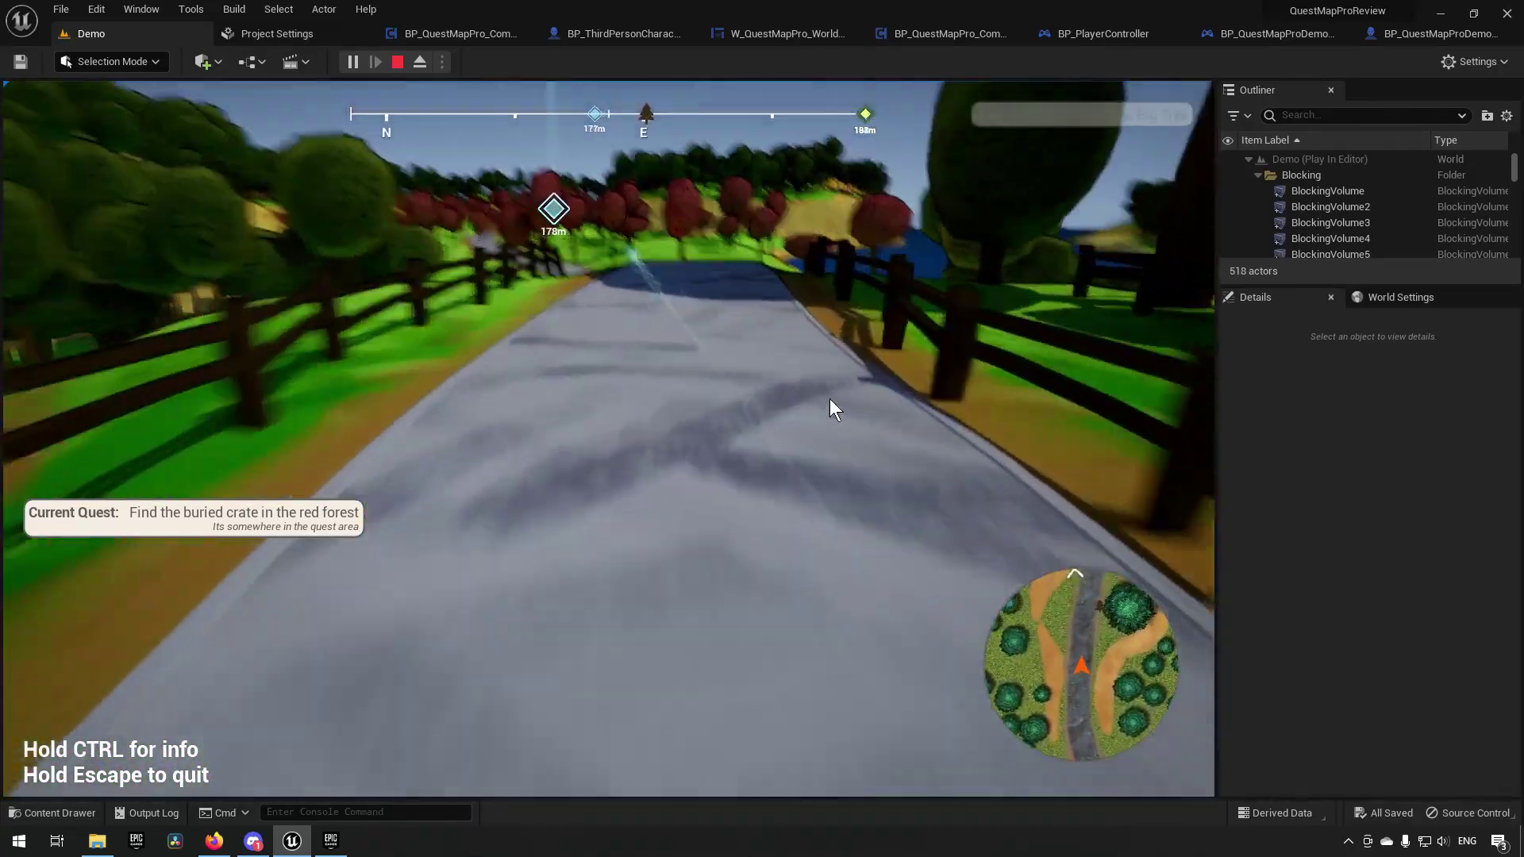
key(w)
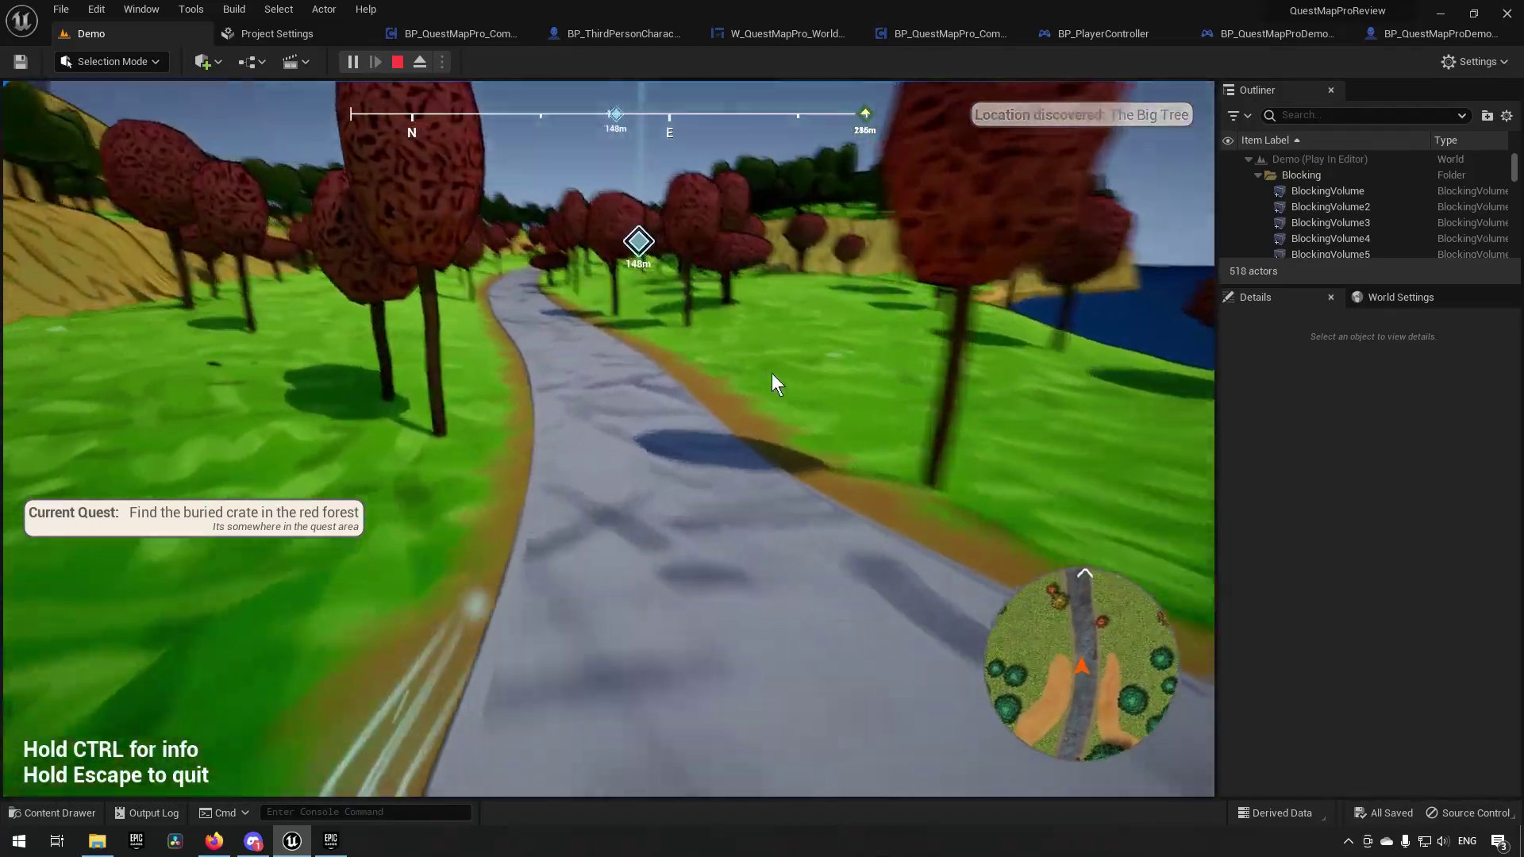
key(w)
key(m)
key(m)
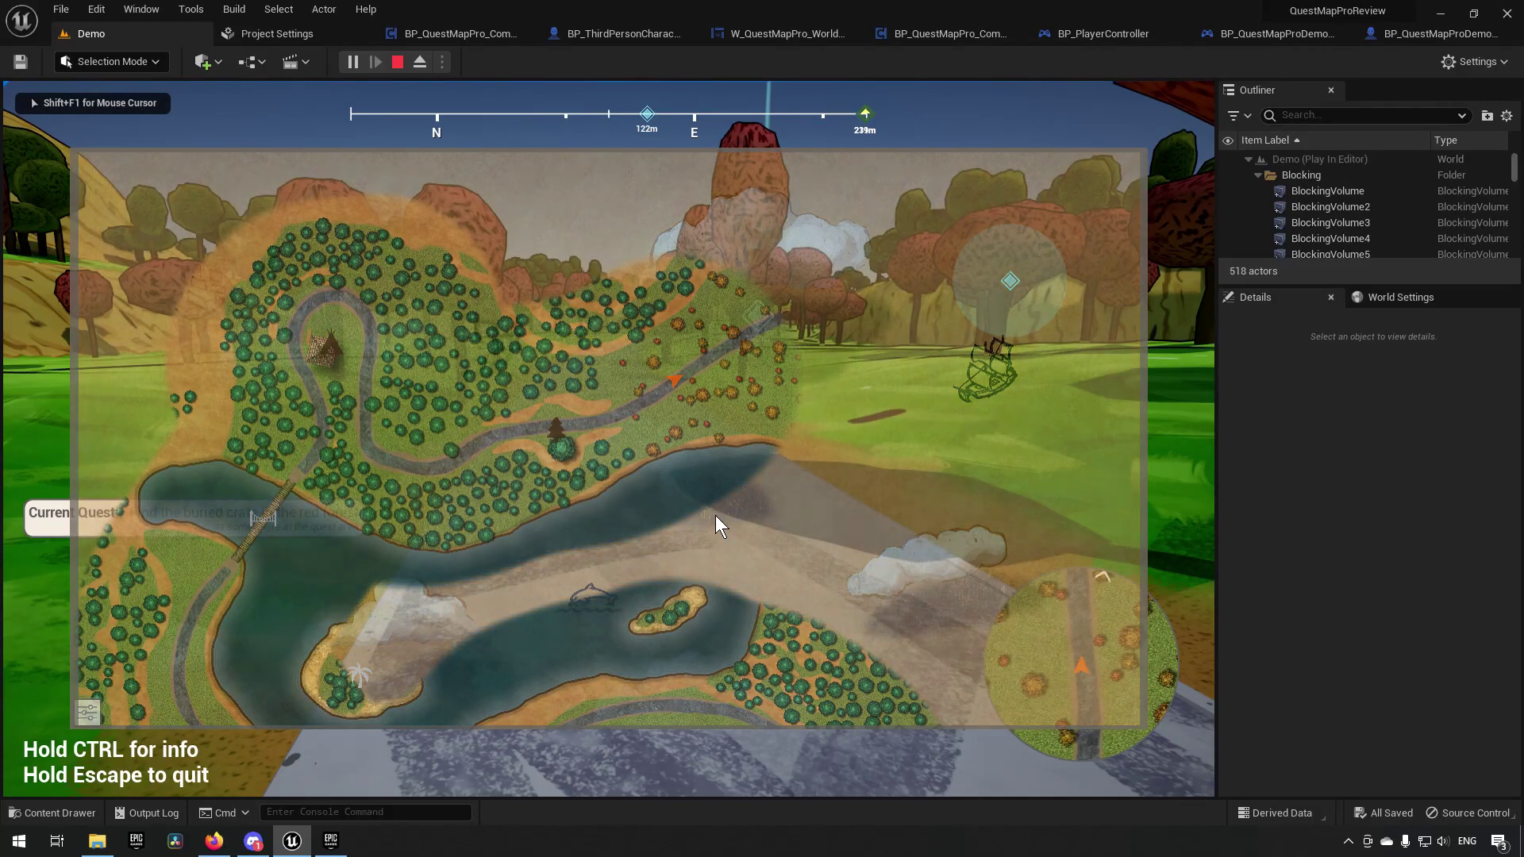
- Follow the road and the trail into the Red Forest Glade up to the quest marker in the middle of the quest area
key(w)
key(w)
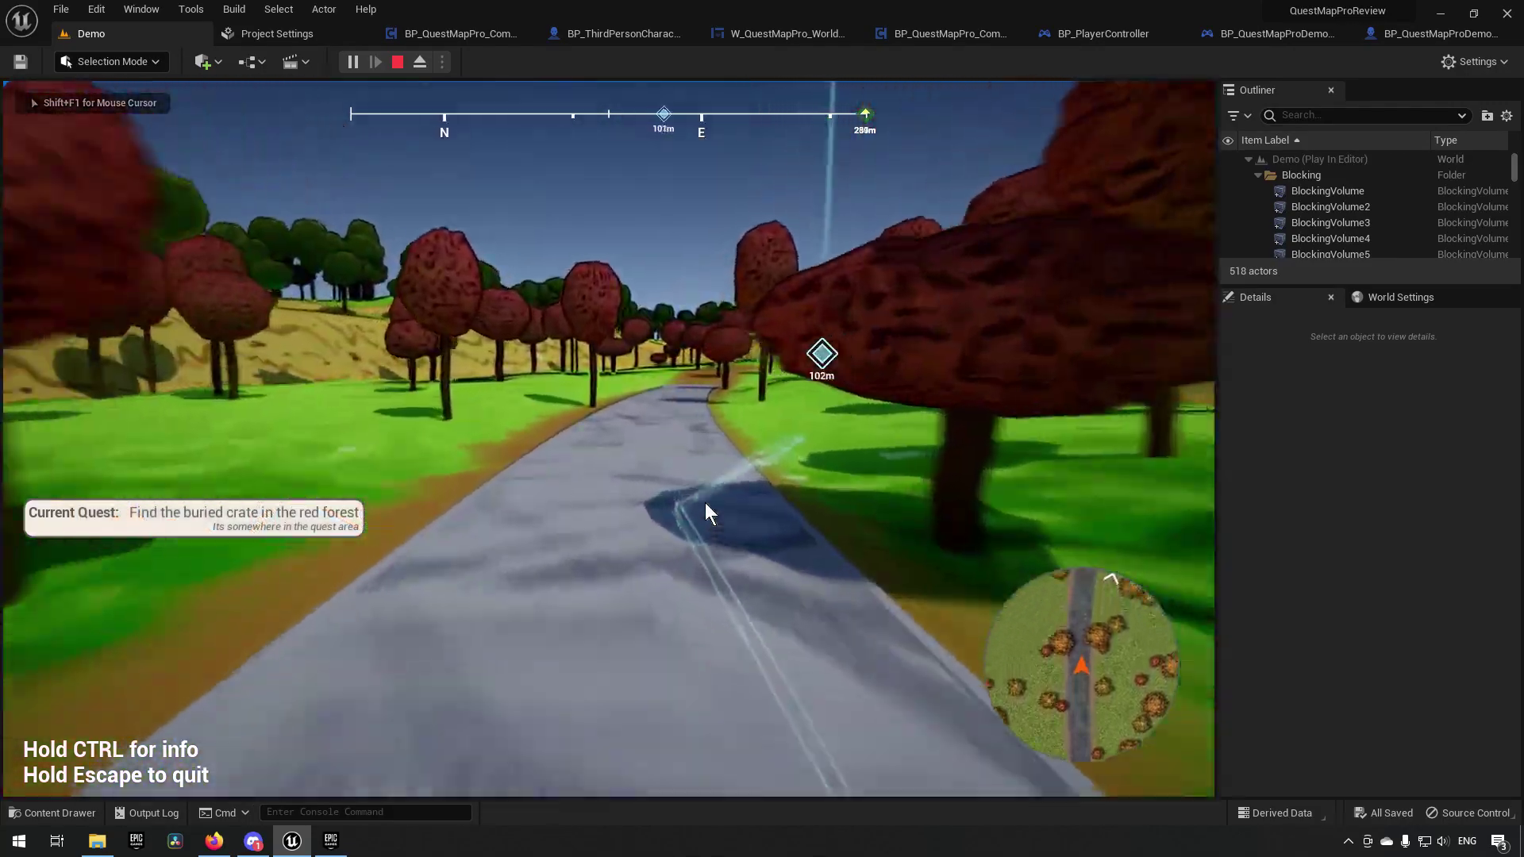
key(w)
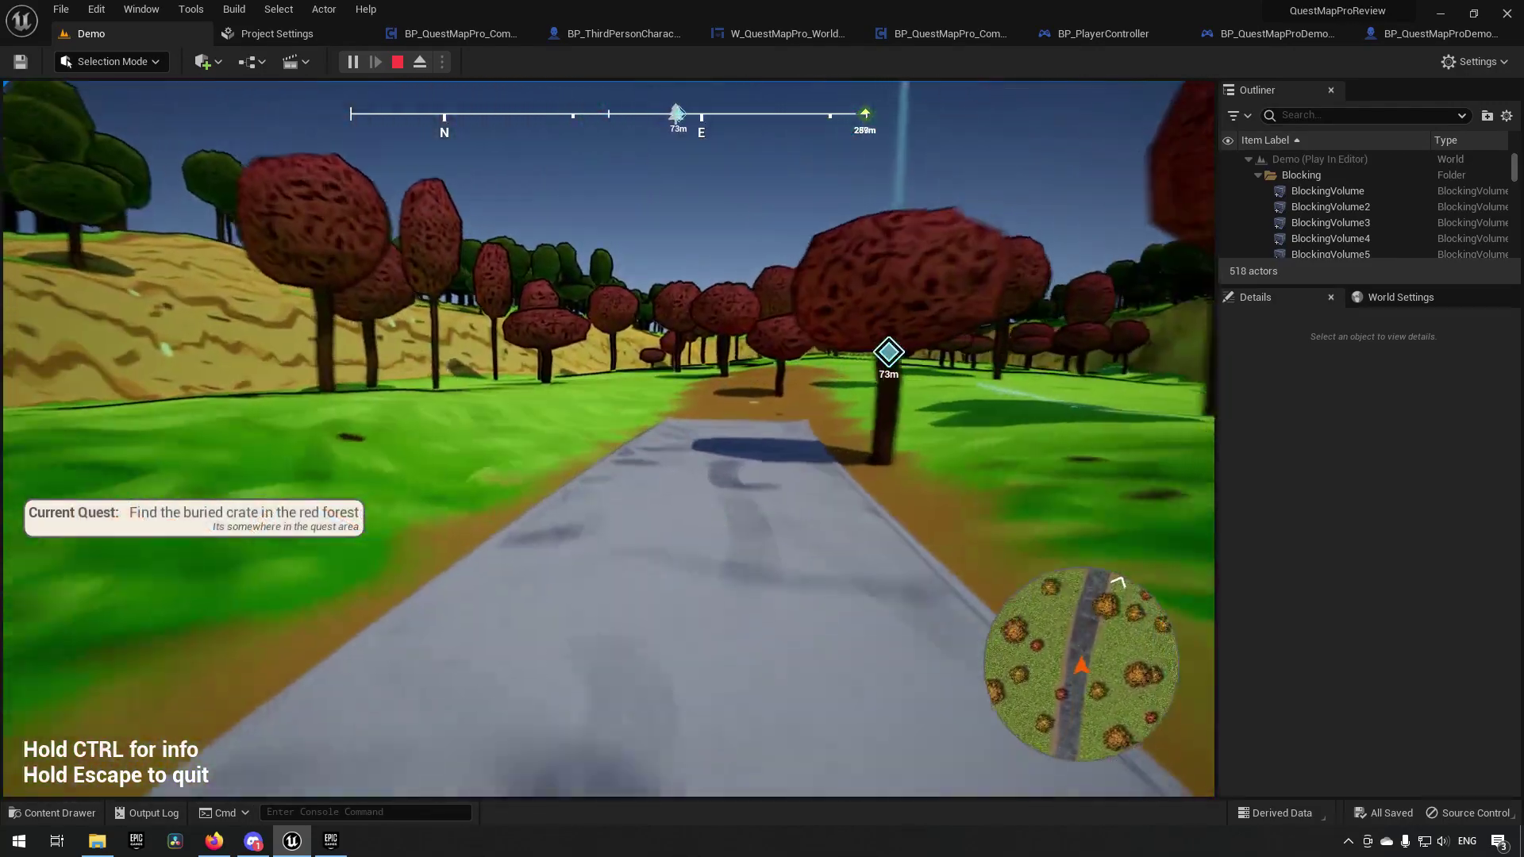
key(w)
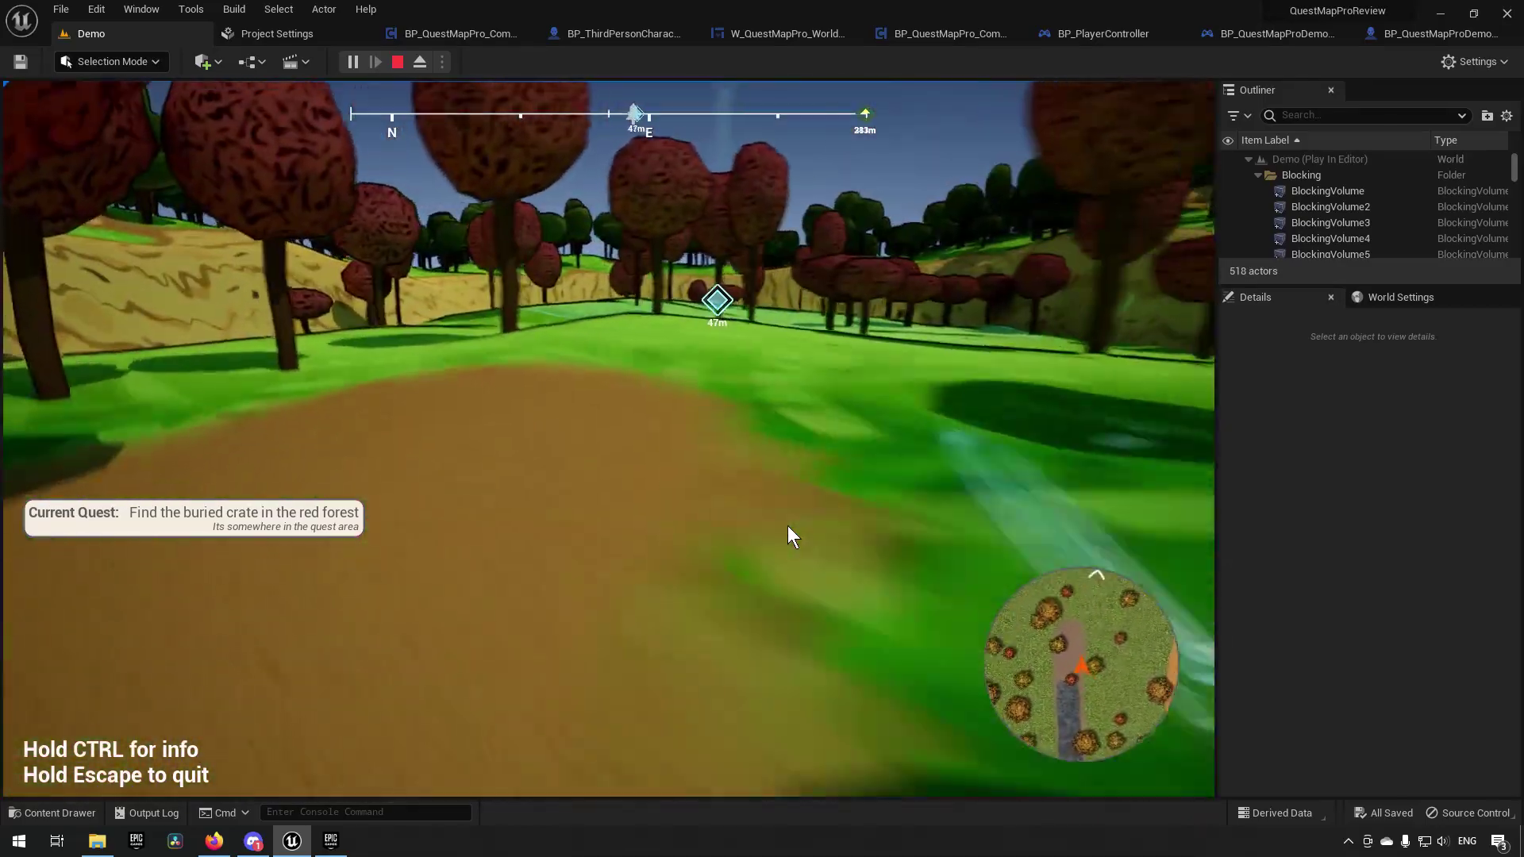
key(w)
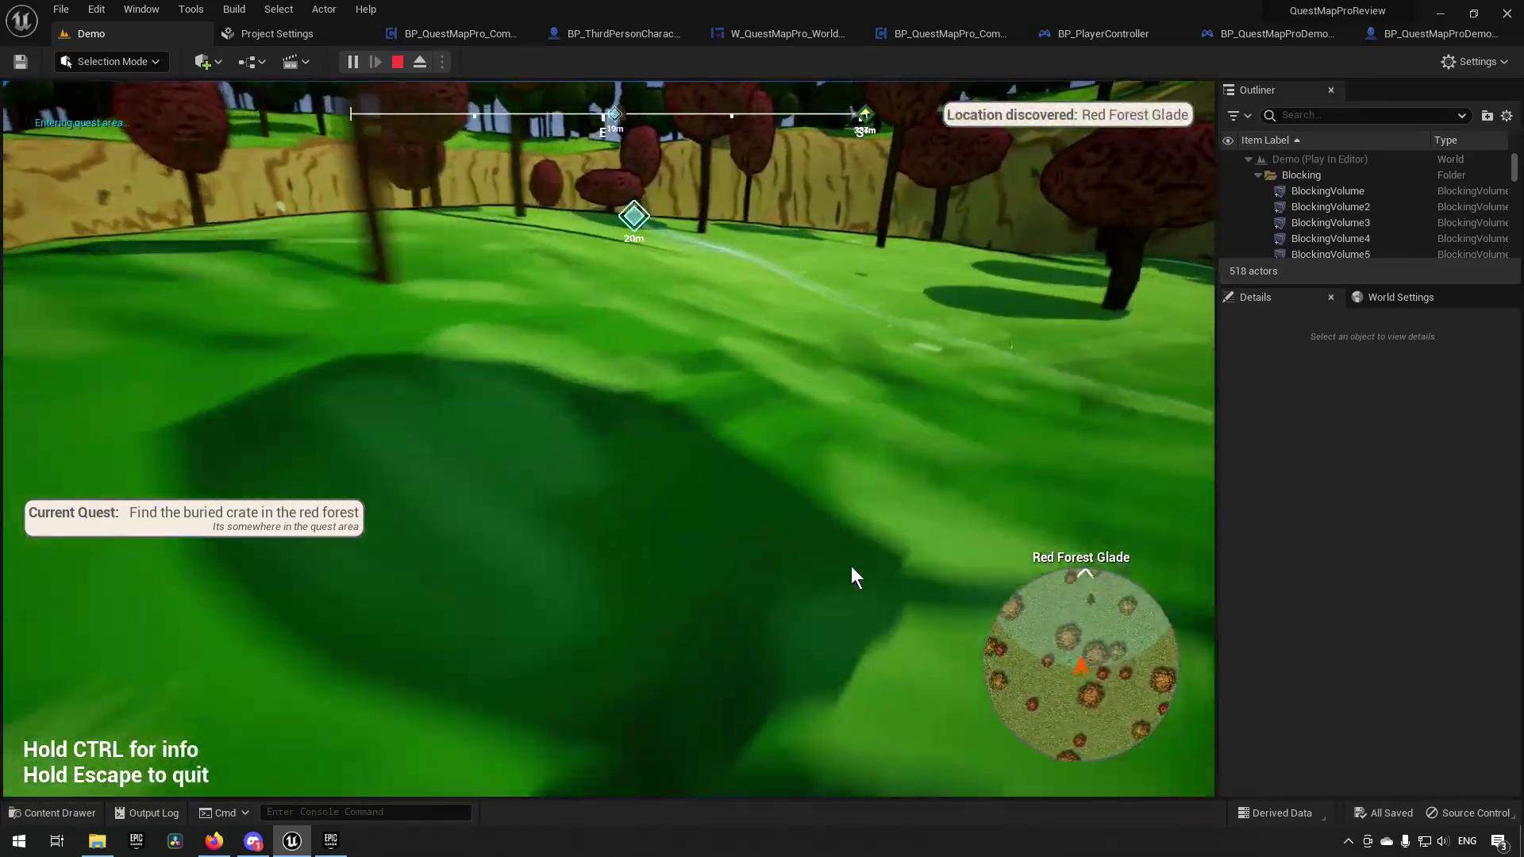
key(w)
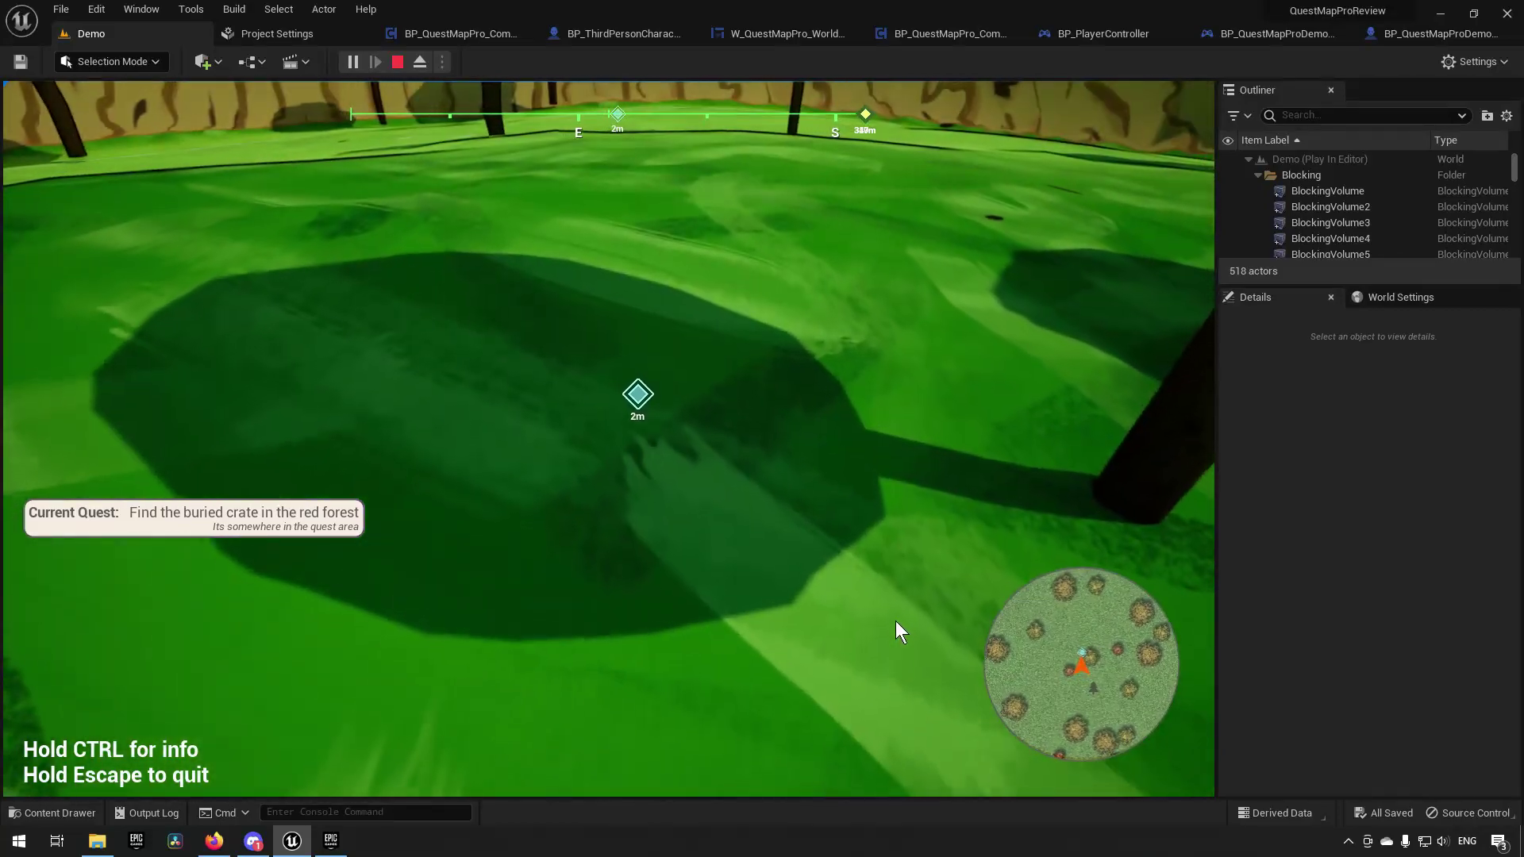
key(w)
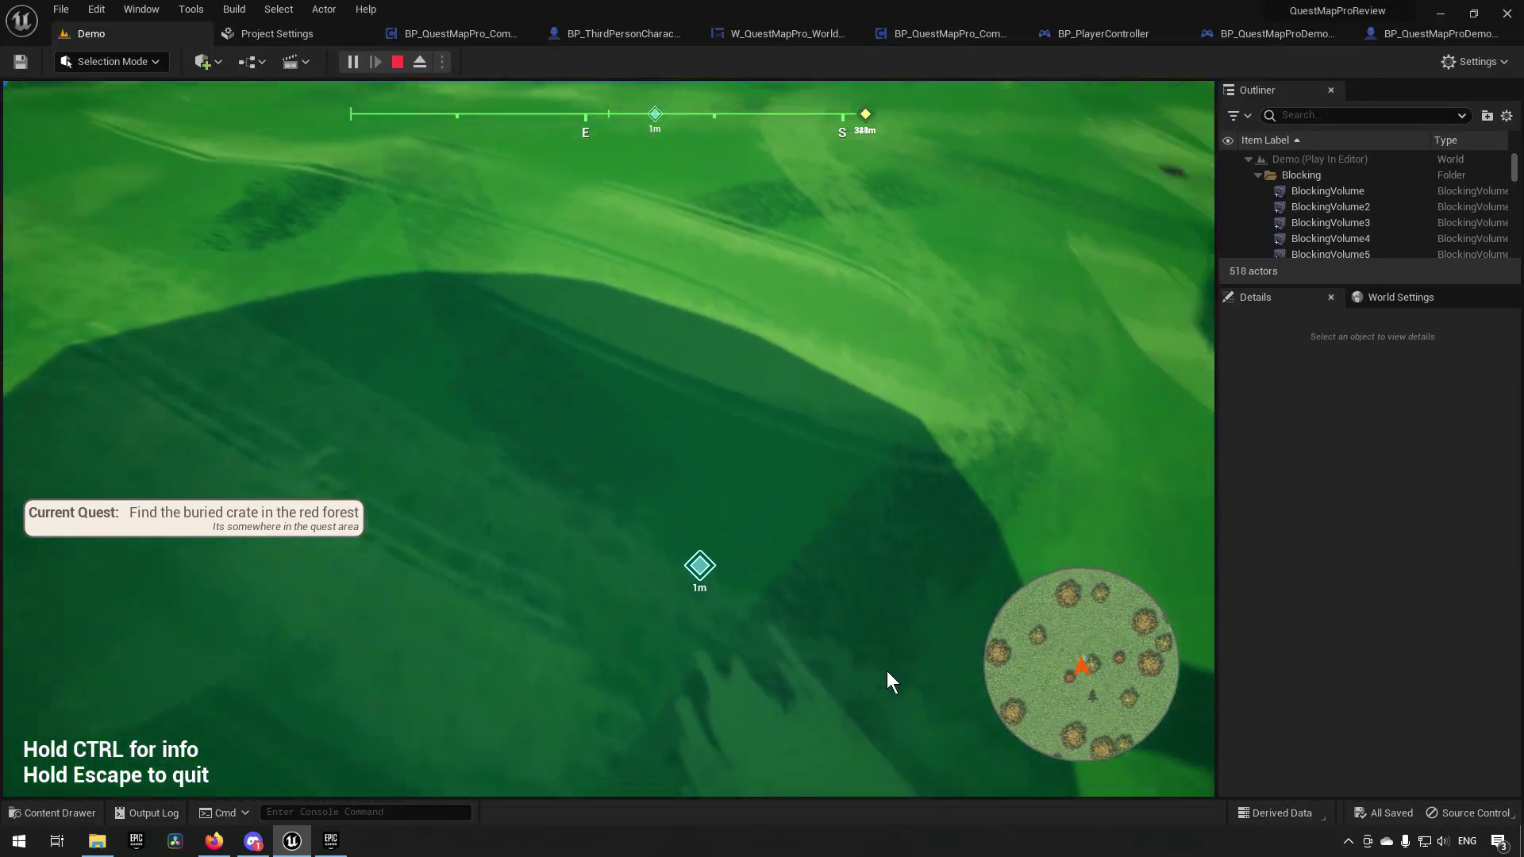
- Search the red forest's quest area for the hidden crate and open it
key(w)
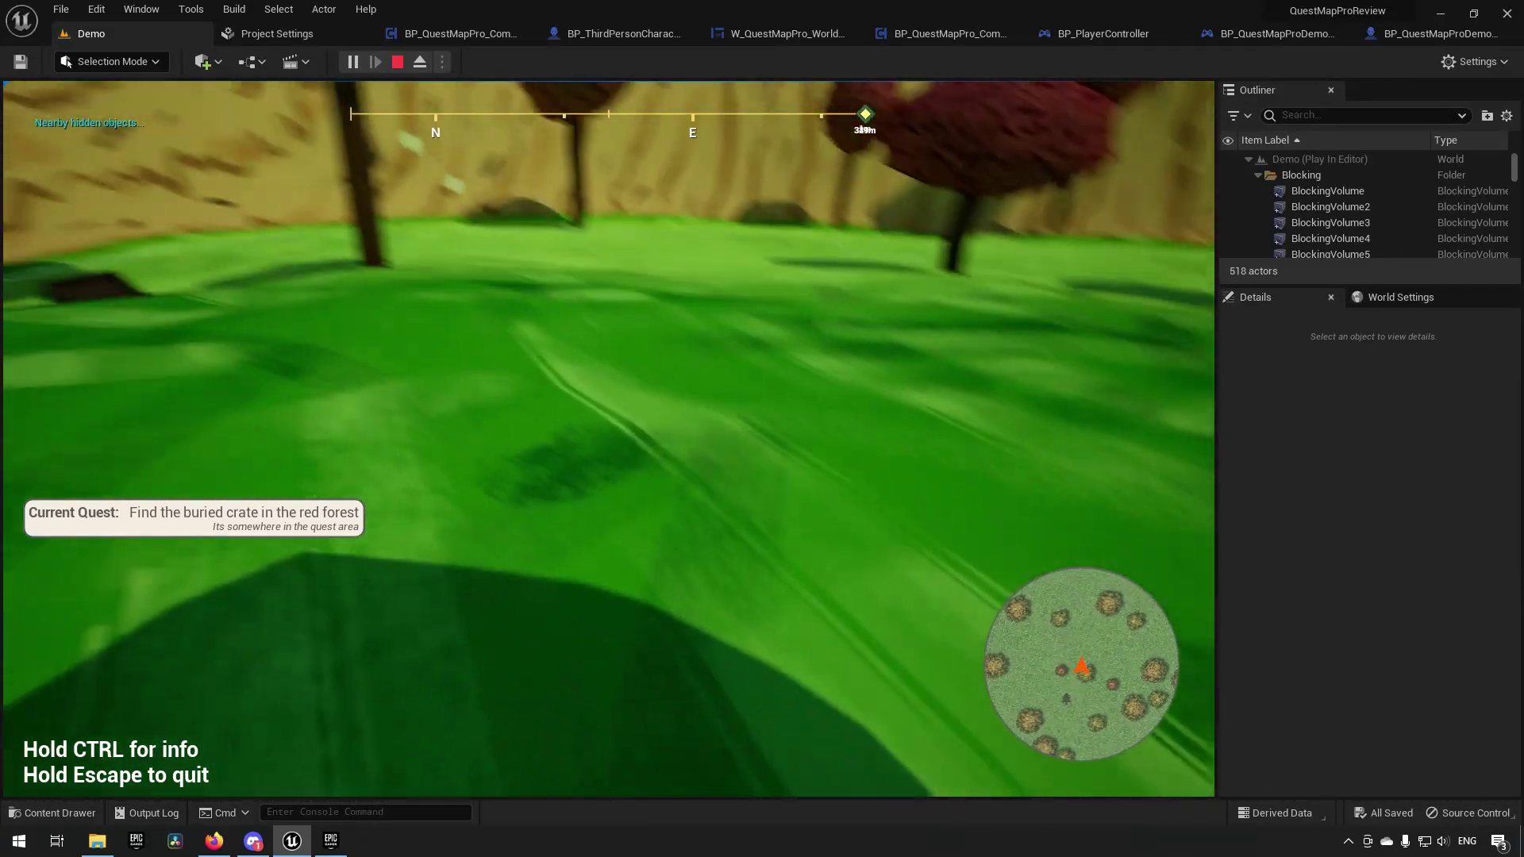
key(w)
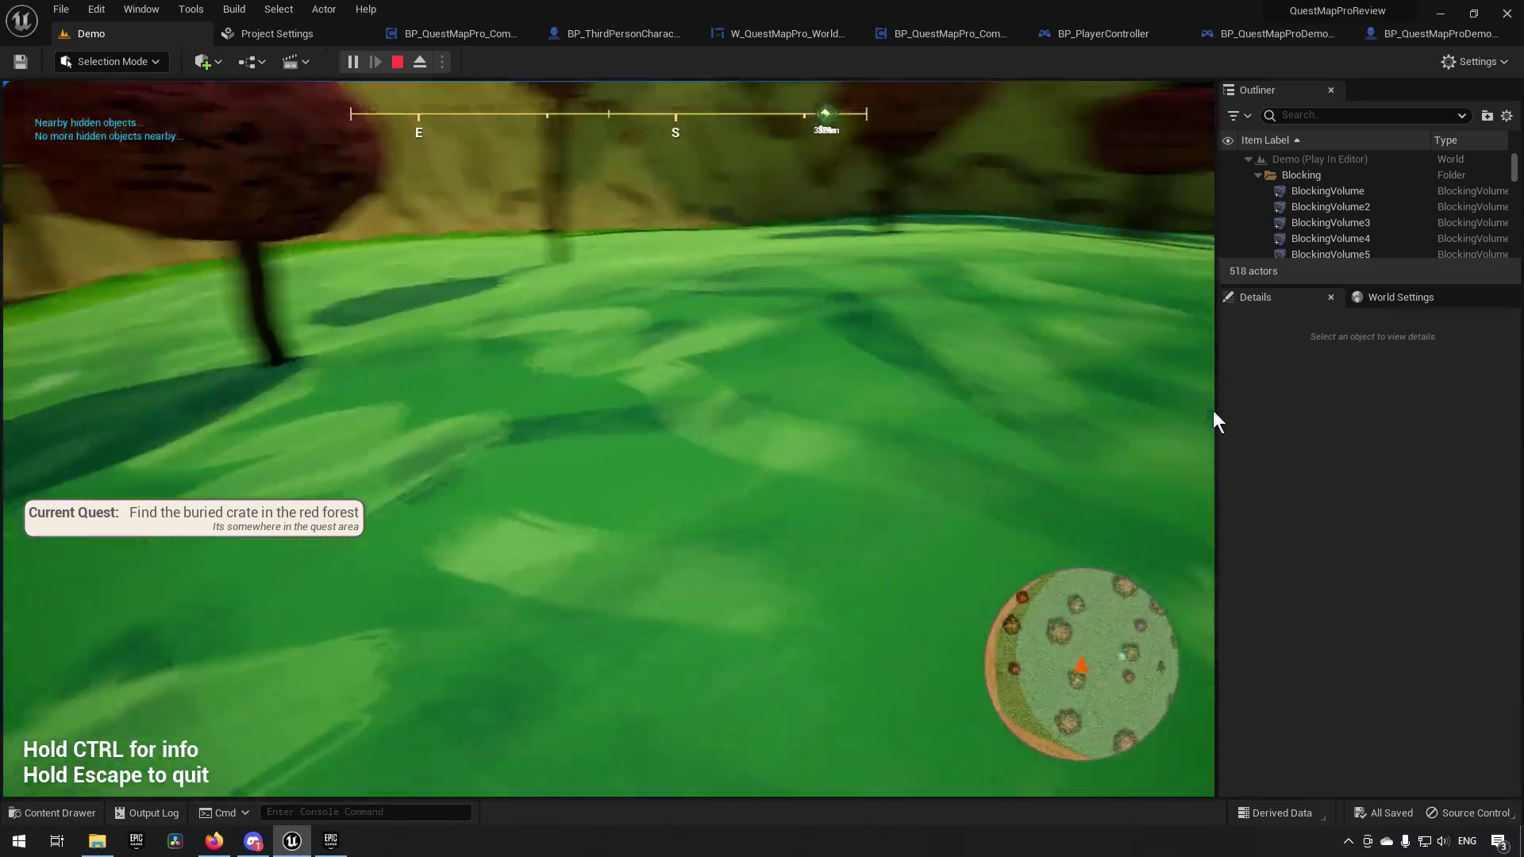
key(w)
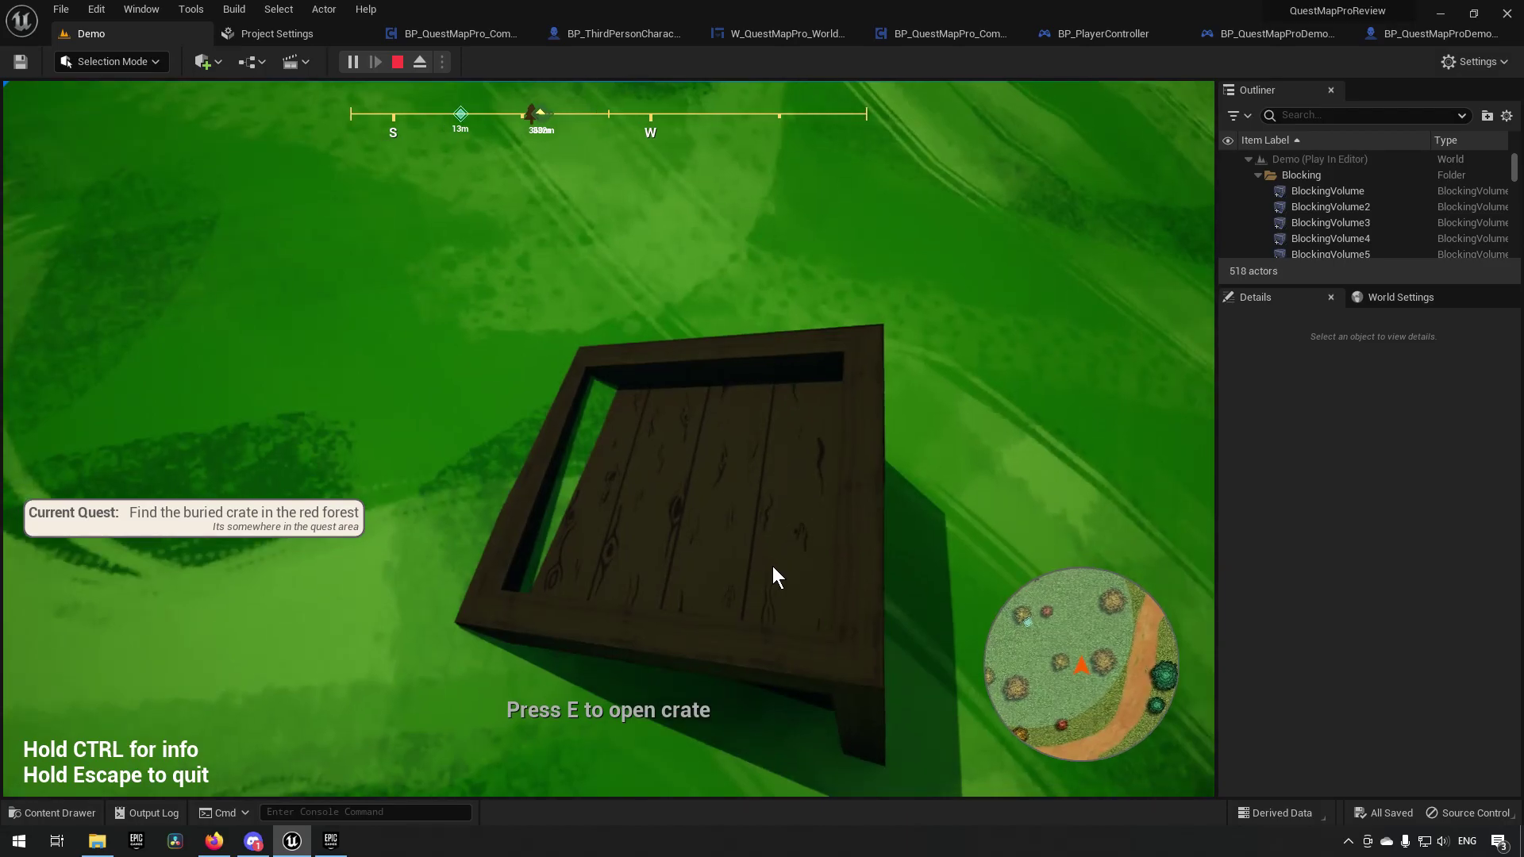
key(e)
key(w)
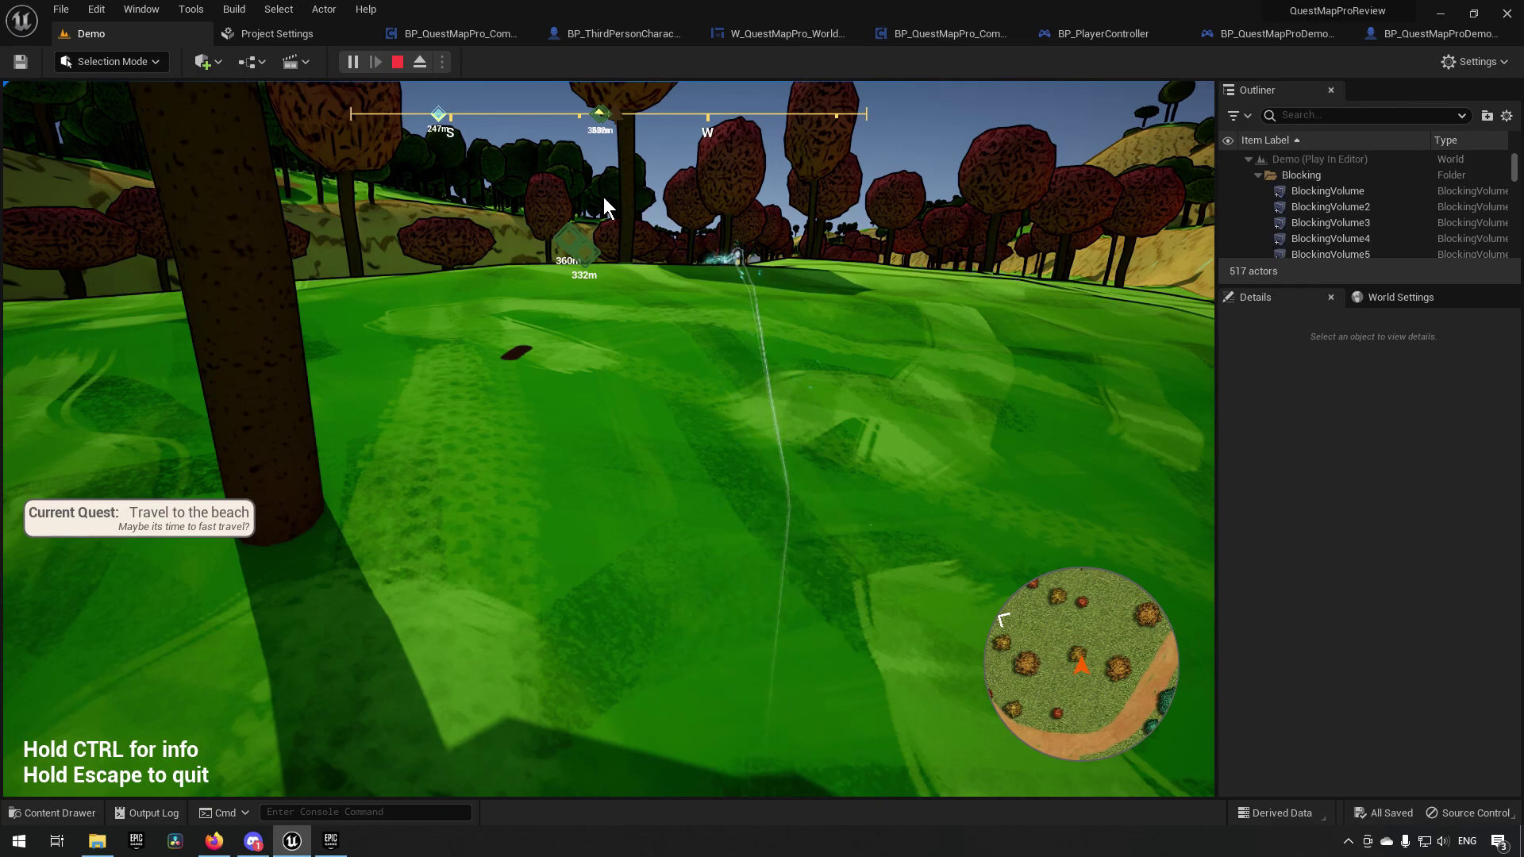
- Fast travel to the Home landmark near the beach from the world map
key(m)
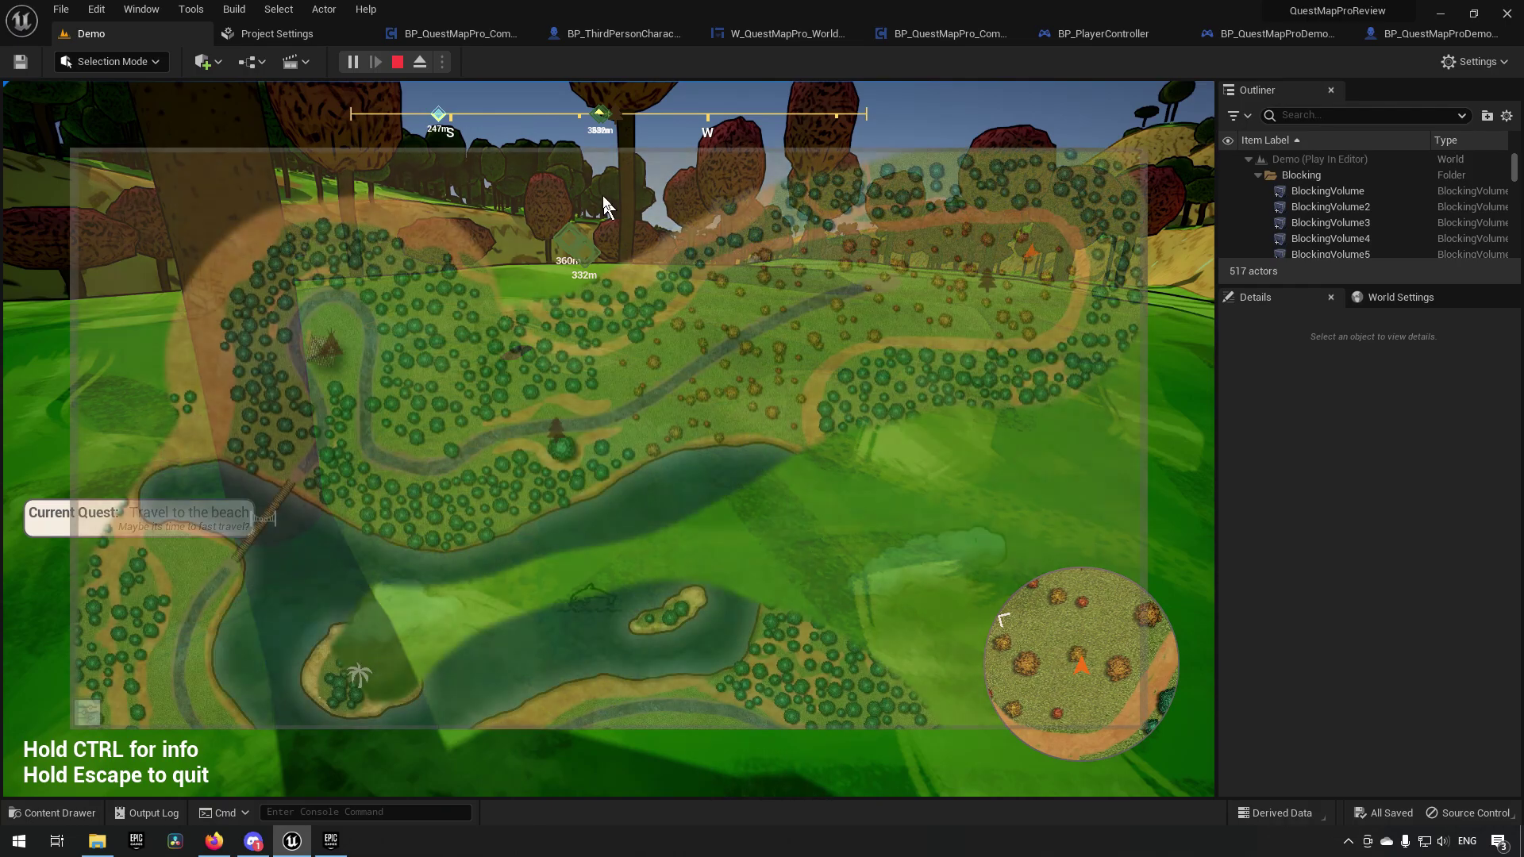
drag(691, 512, 682, 303)
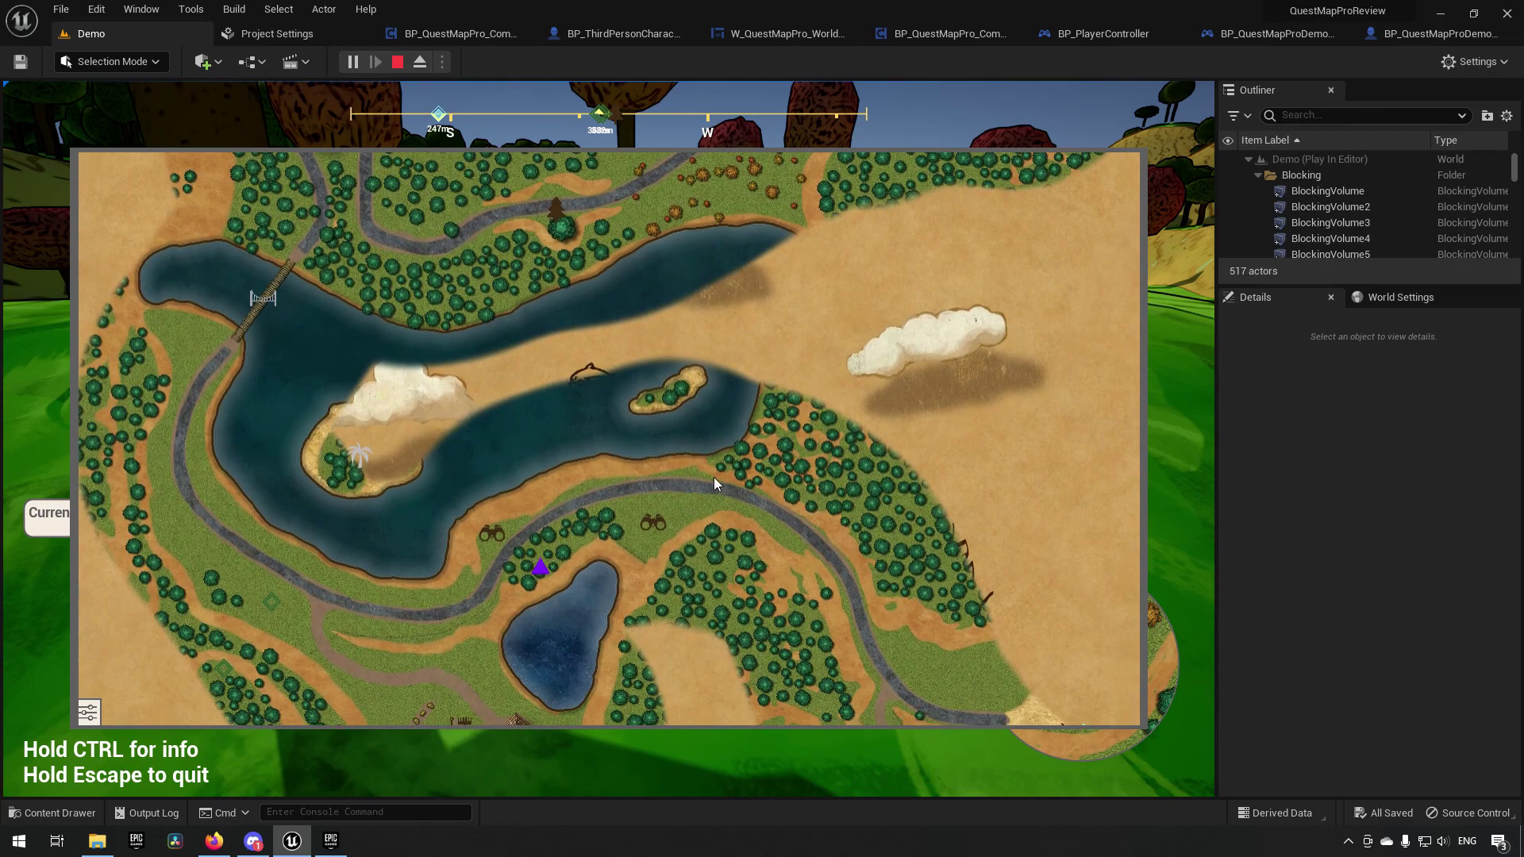
drag(713, 460, 694, 181)
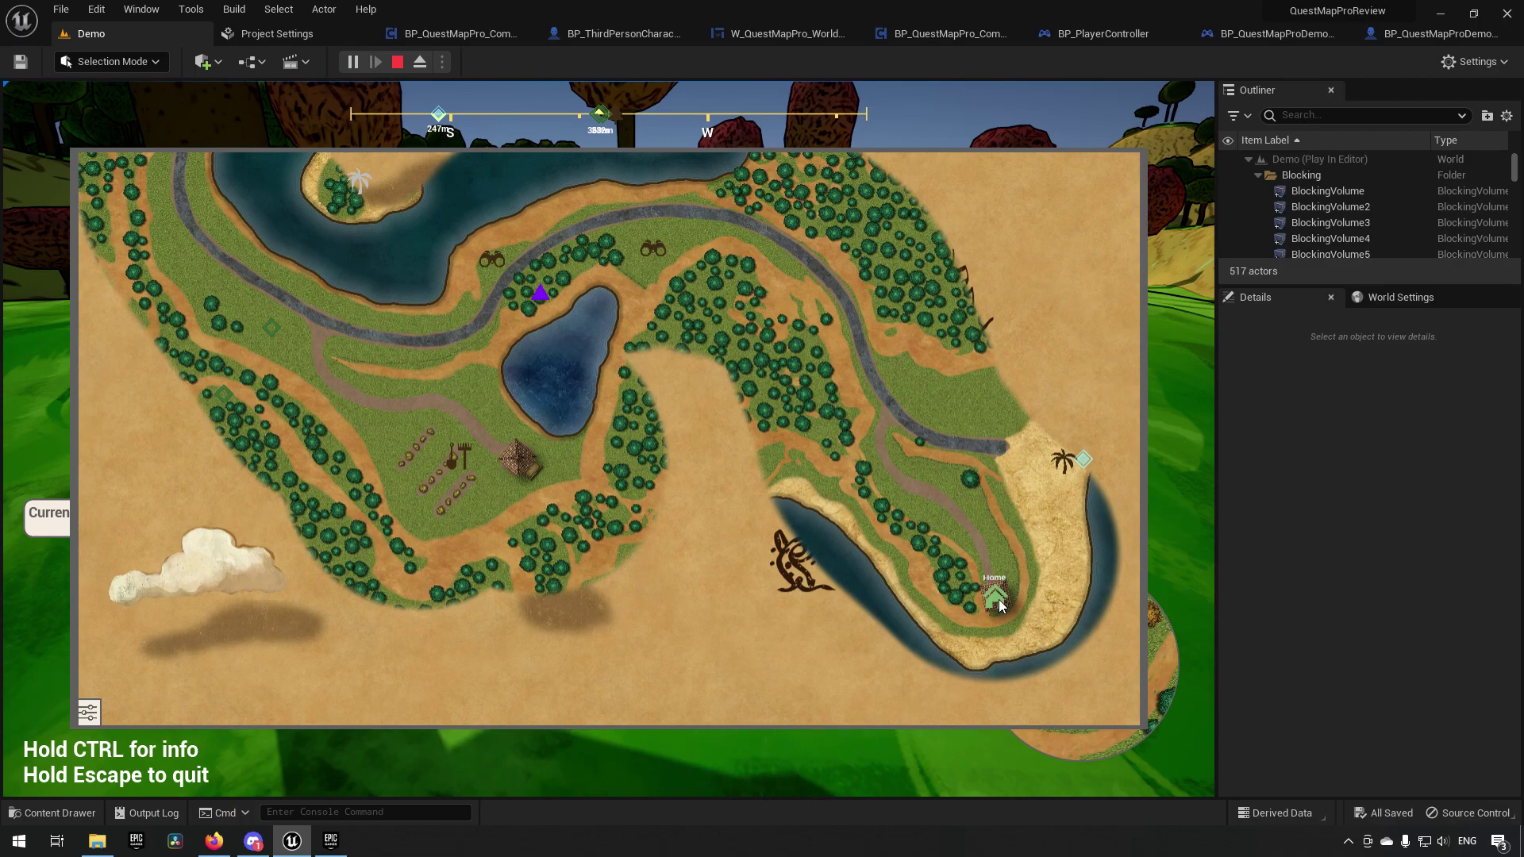
click(997, 600)
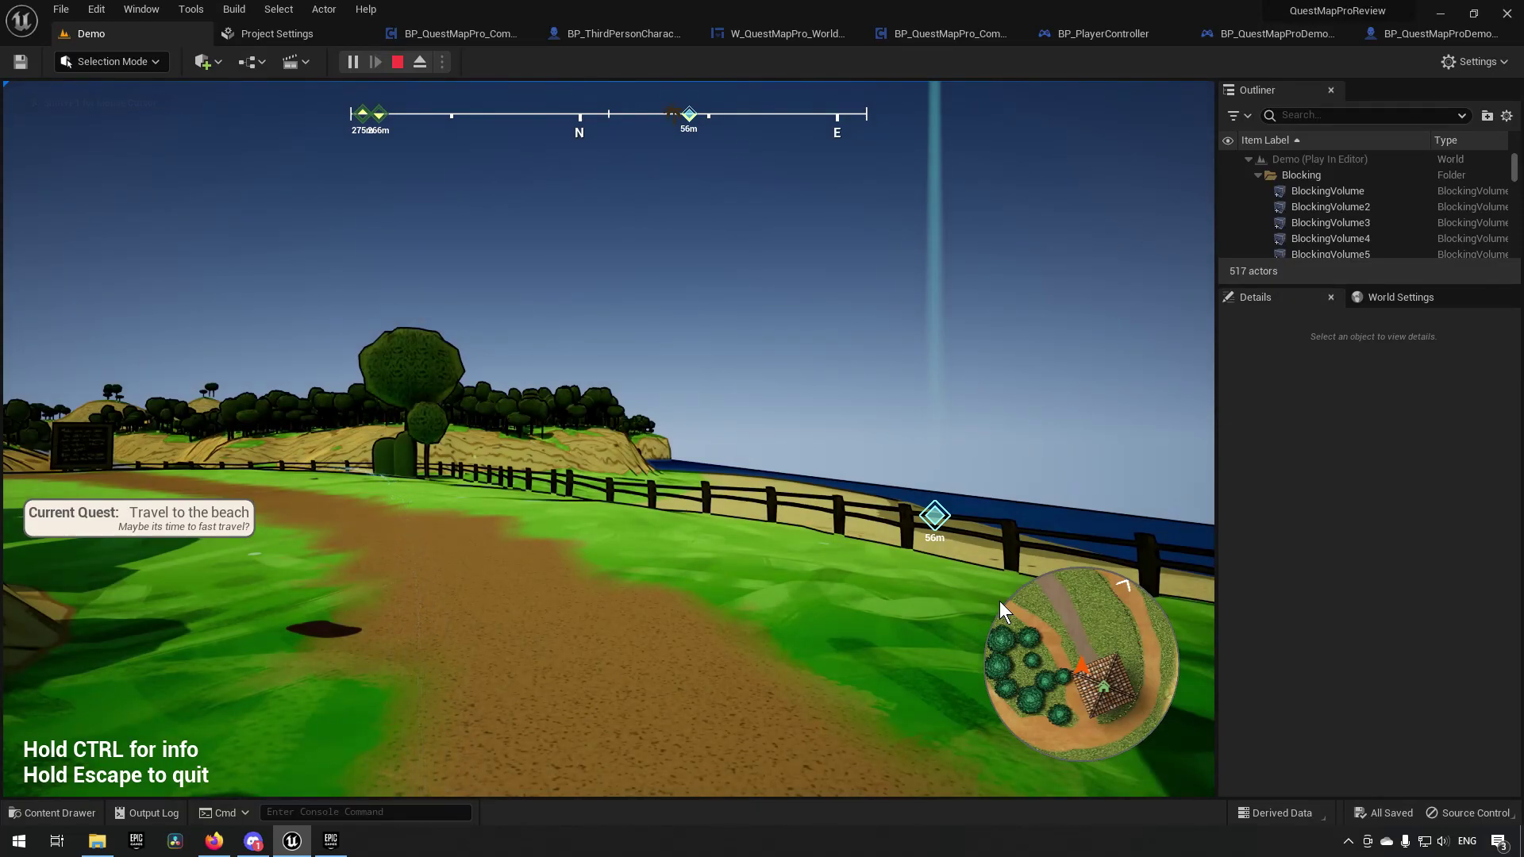
- Run from the house past the fence to the quest marker on the beach
key(w)
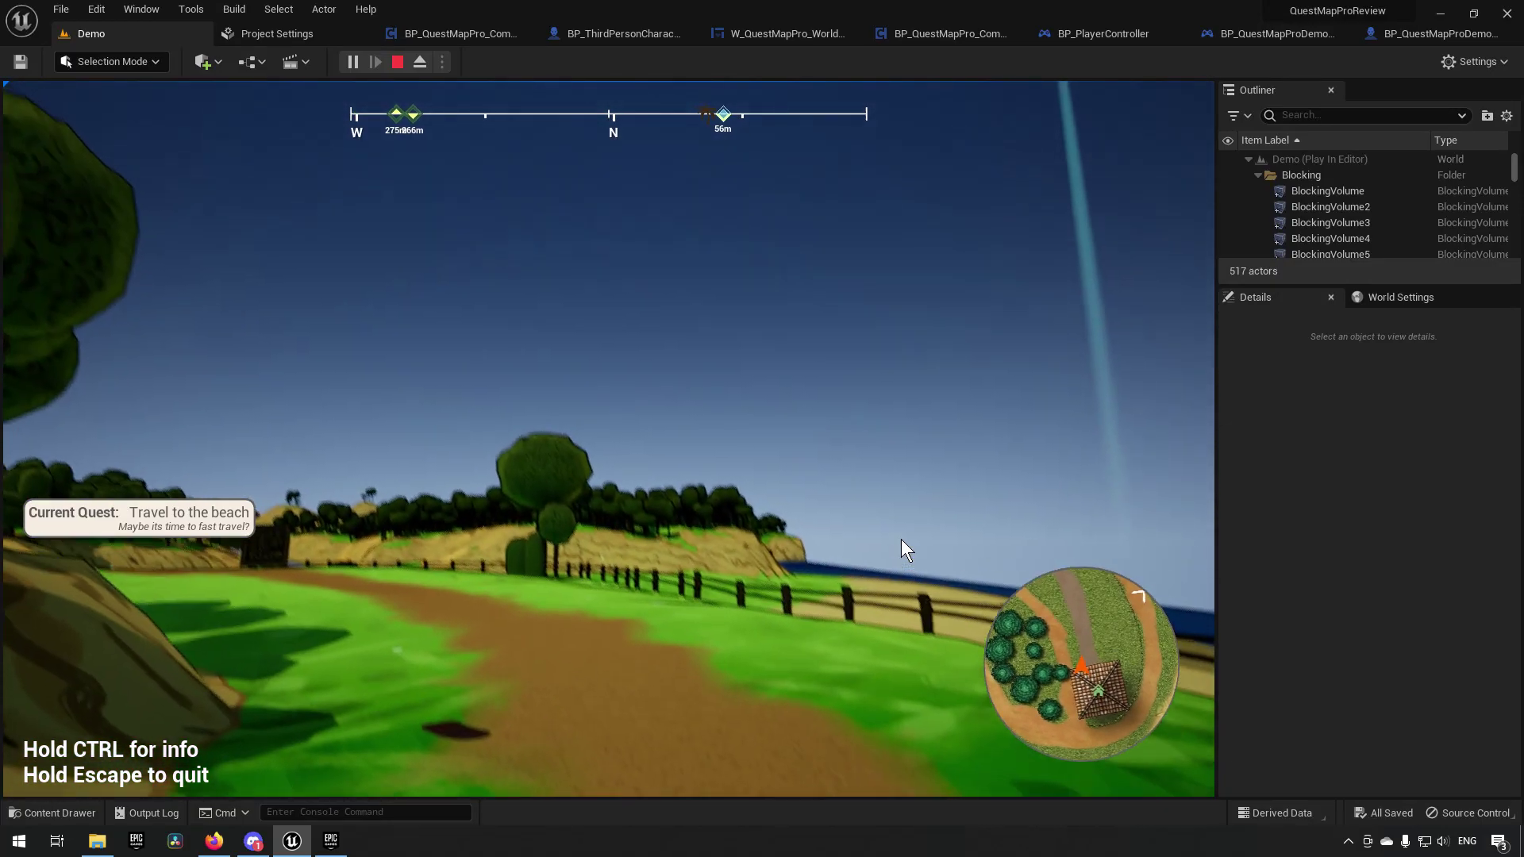
key(w)
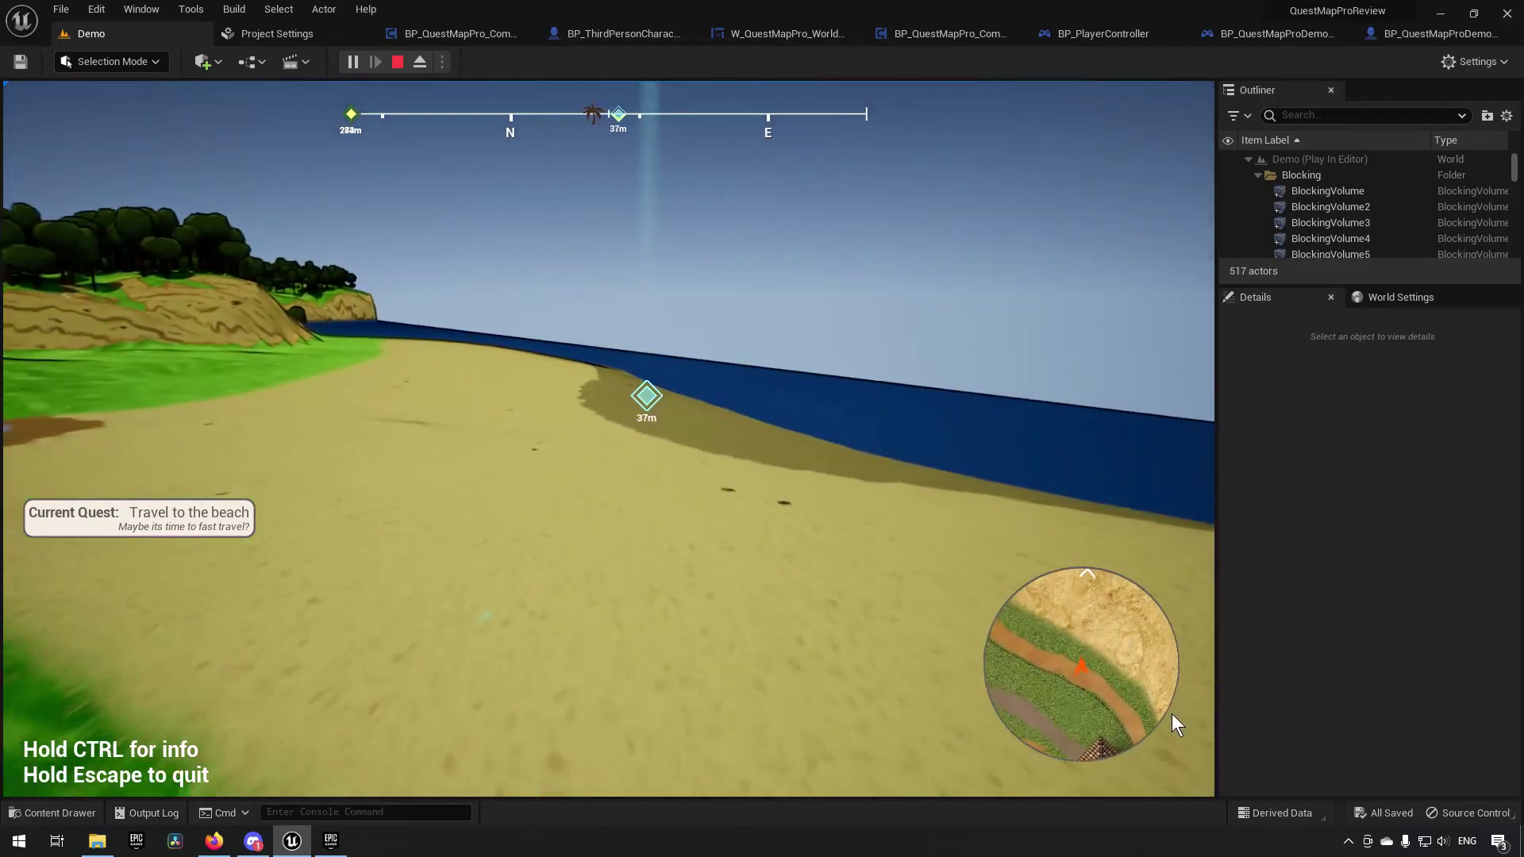
key(w)
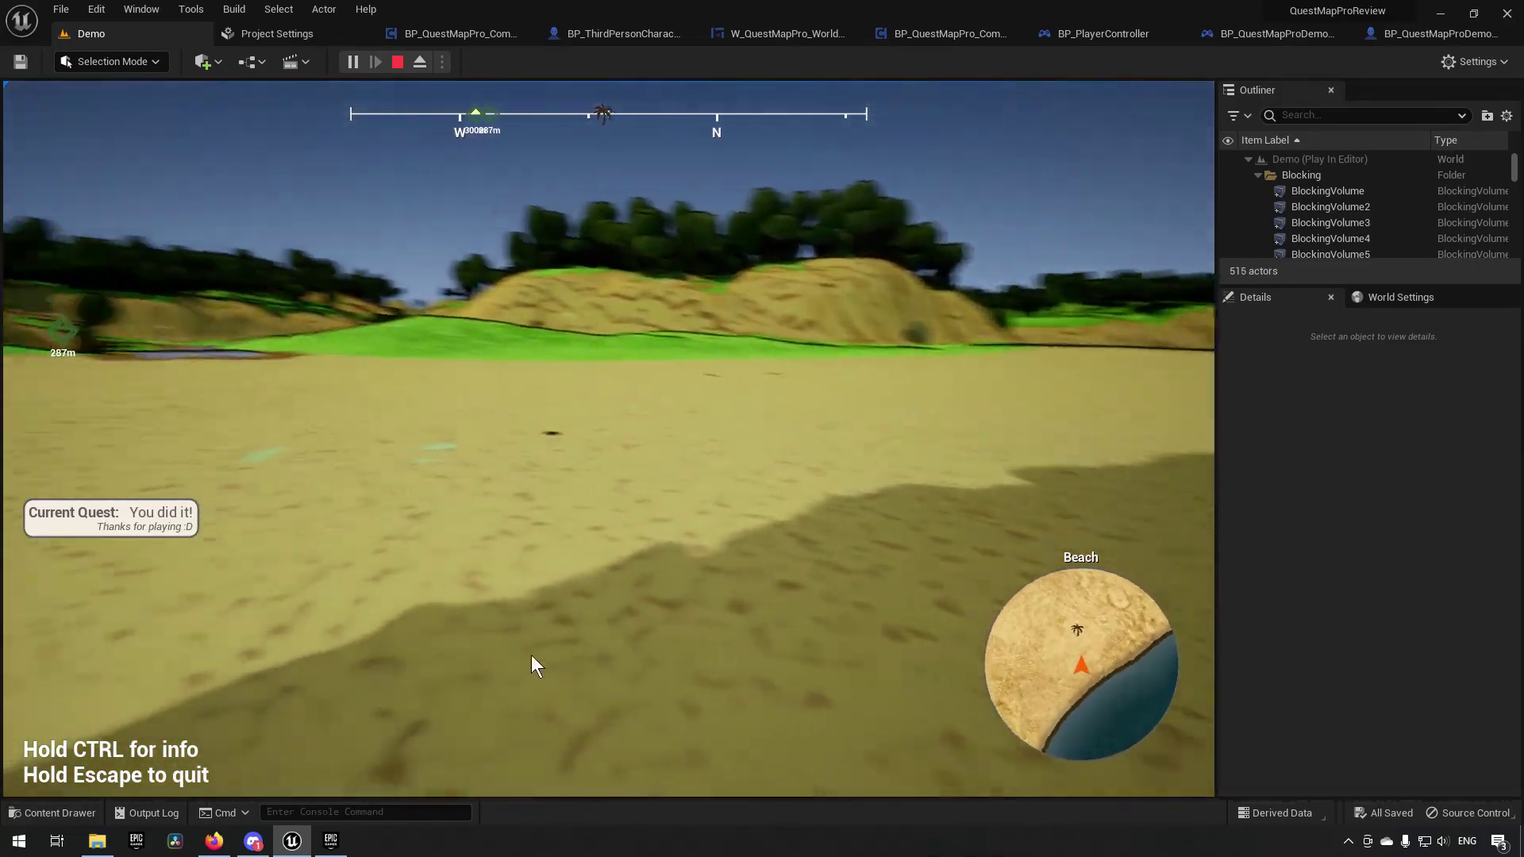
- Look around the beach, release the game's hold on the cursor and stop the play session
drag(531, 655, 406, 640)
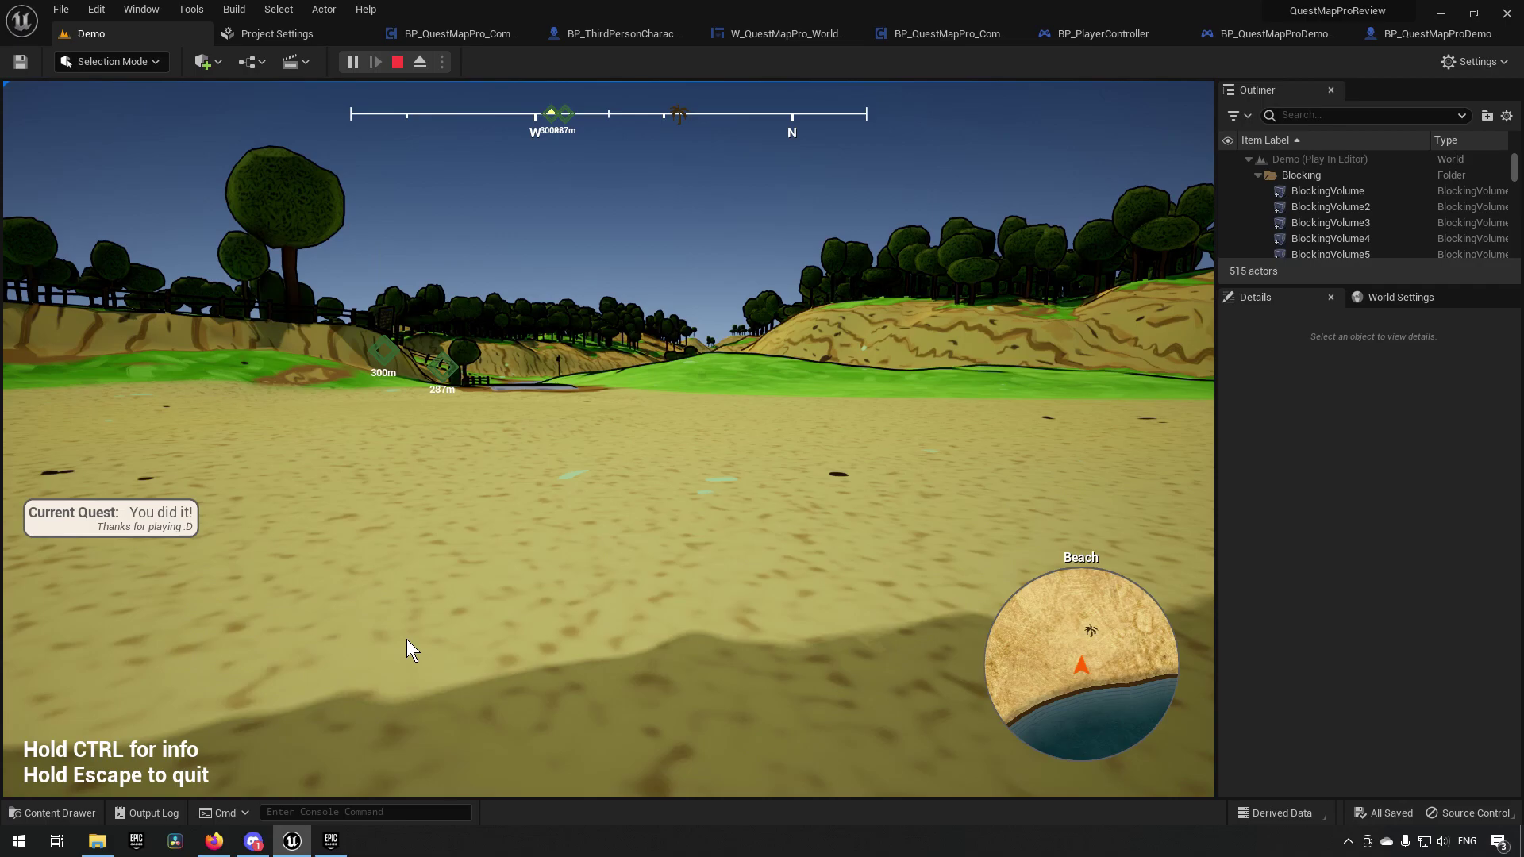
key(shift+F1)
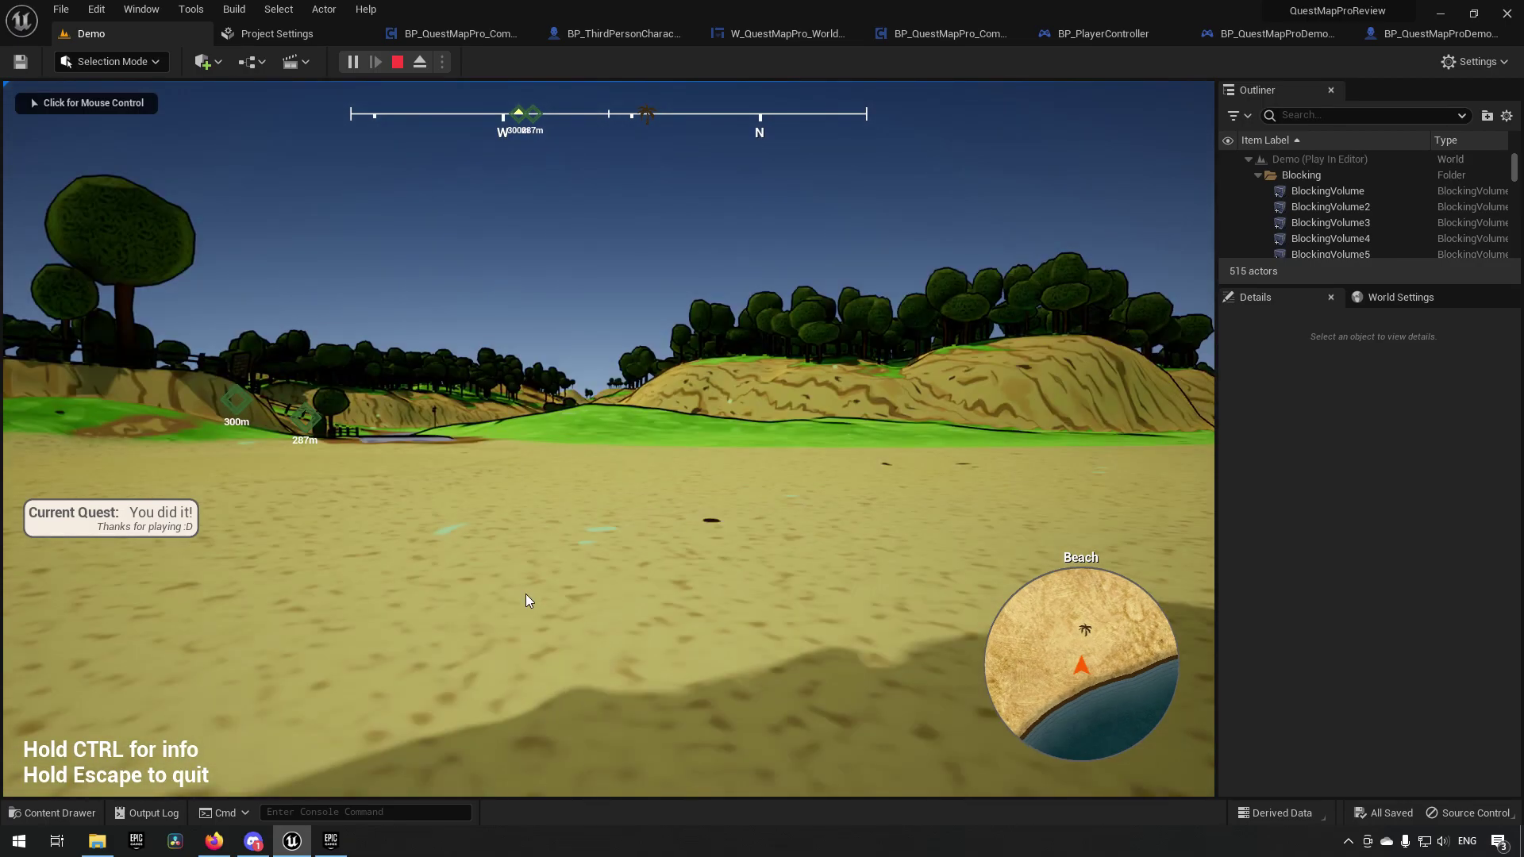
click(398, 61)
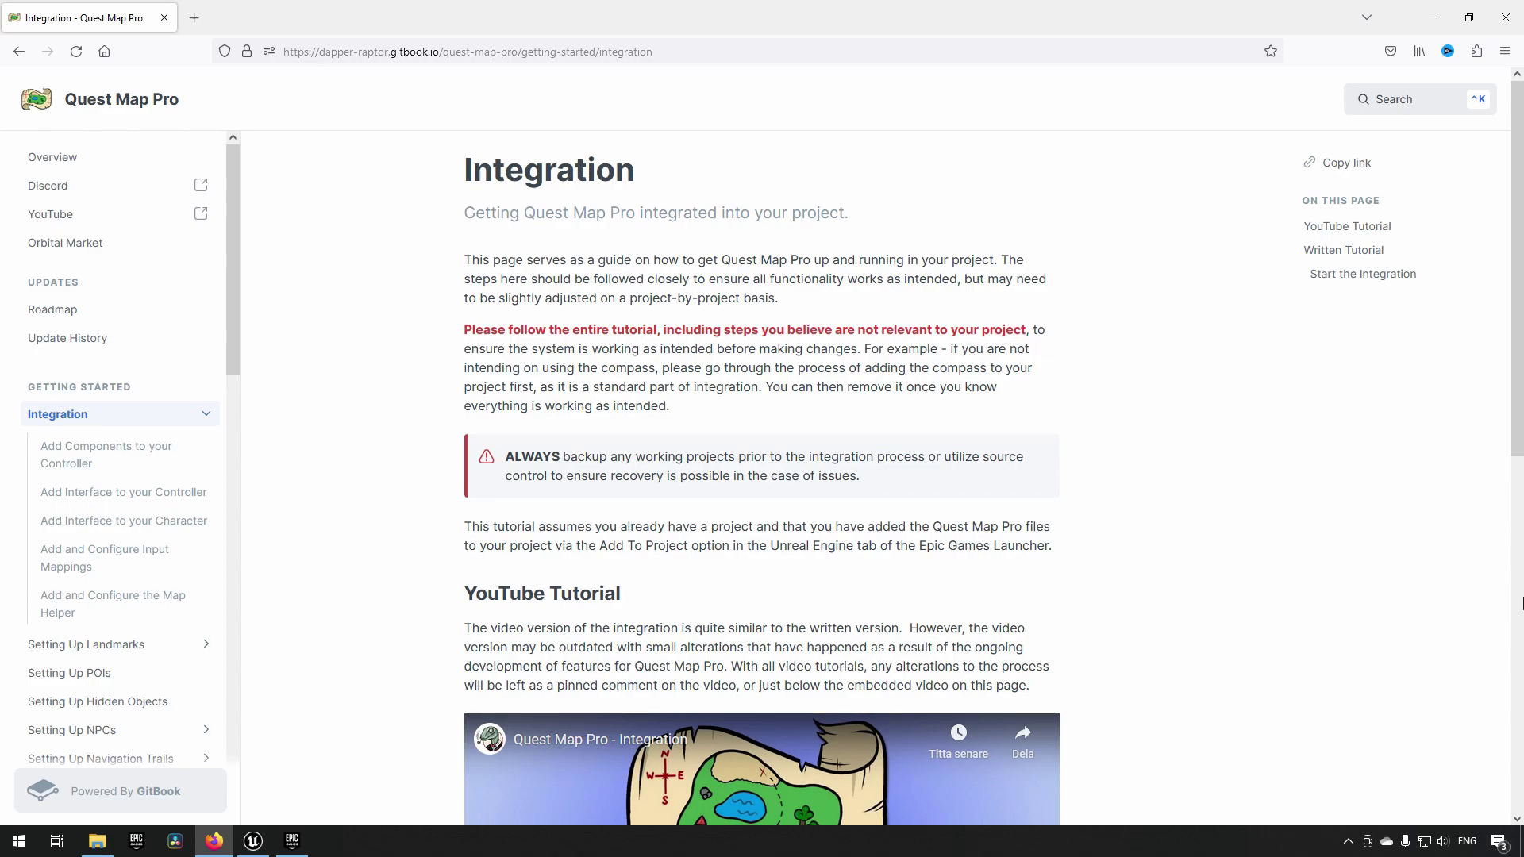
- Review the feature videos on the documentation's Overview page and check the Discord invite link, closing its tab
click(154, 156)
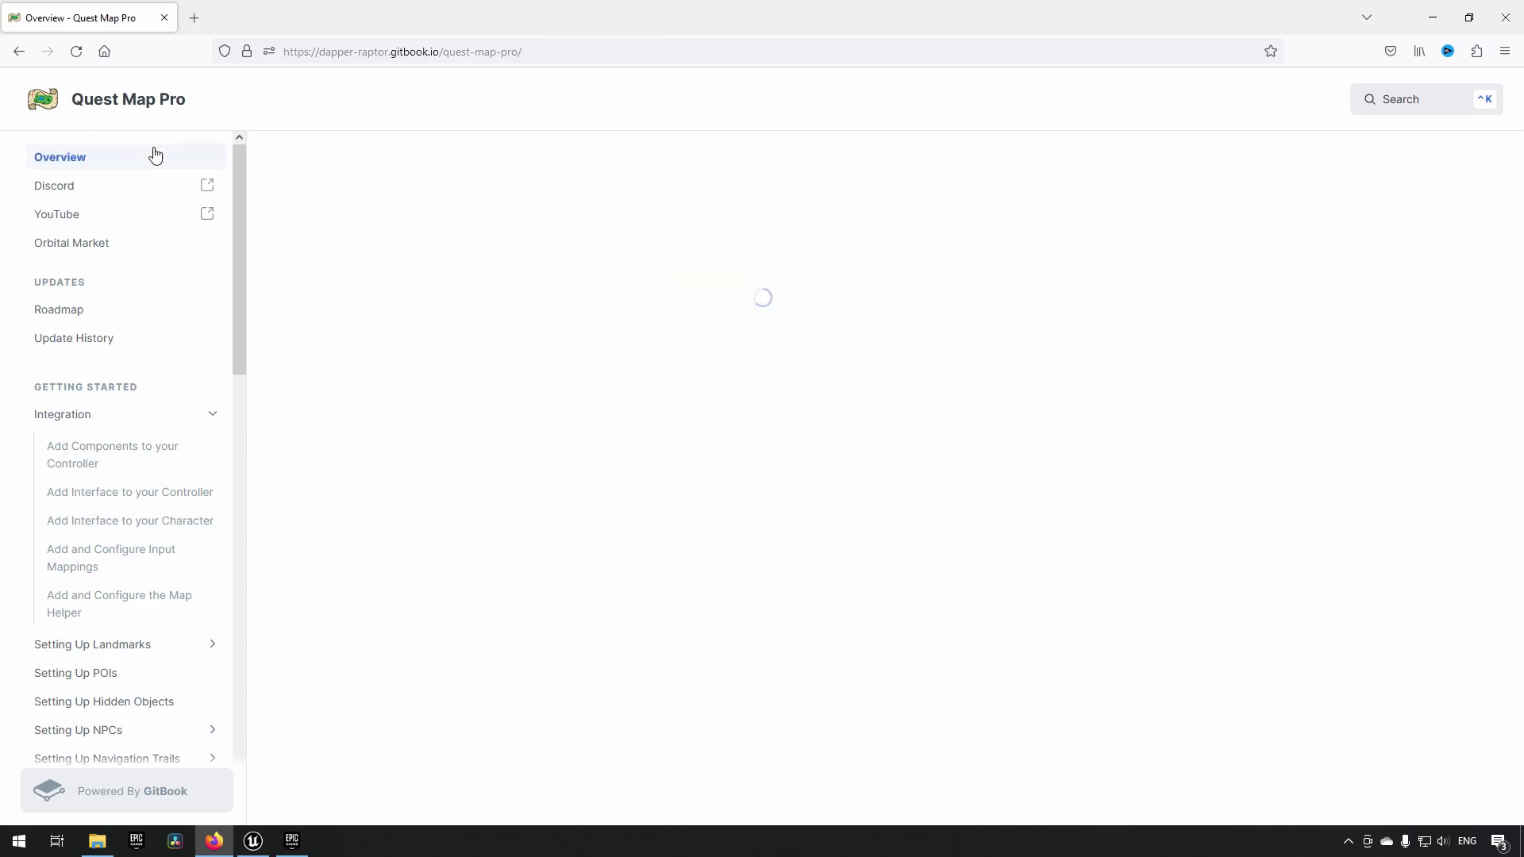
scroll(588, 556, down, 3)
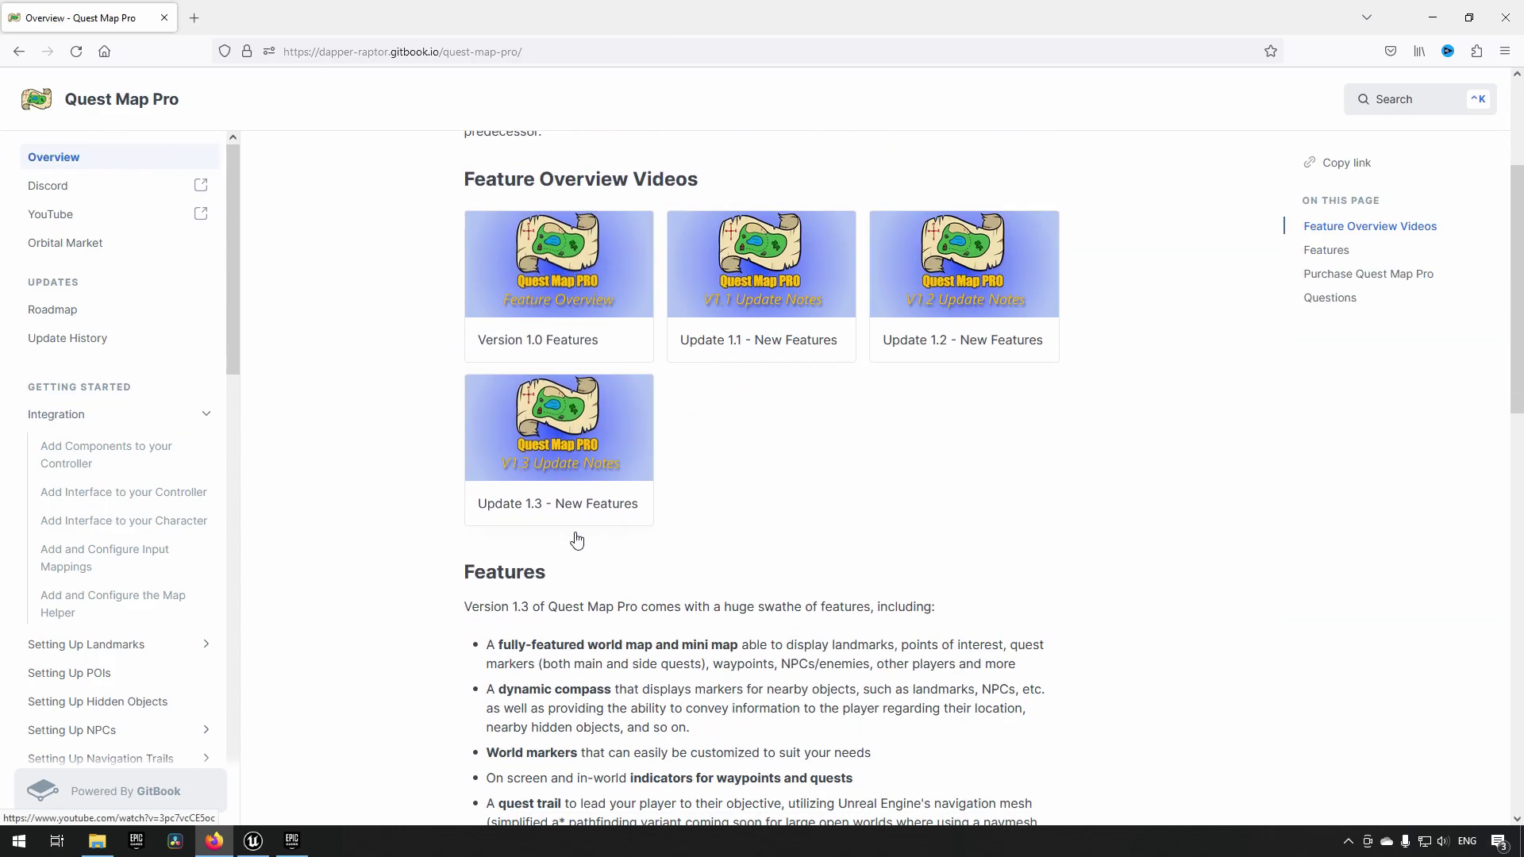
scroll(722, 555, up, 2)
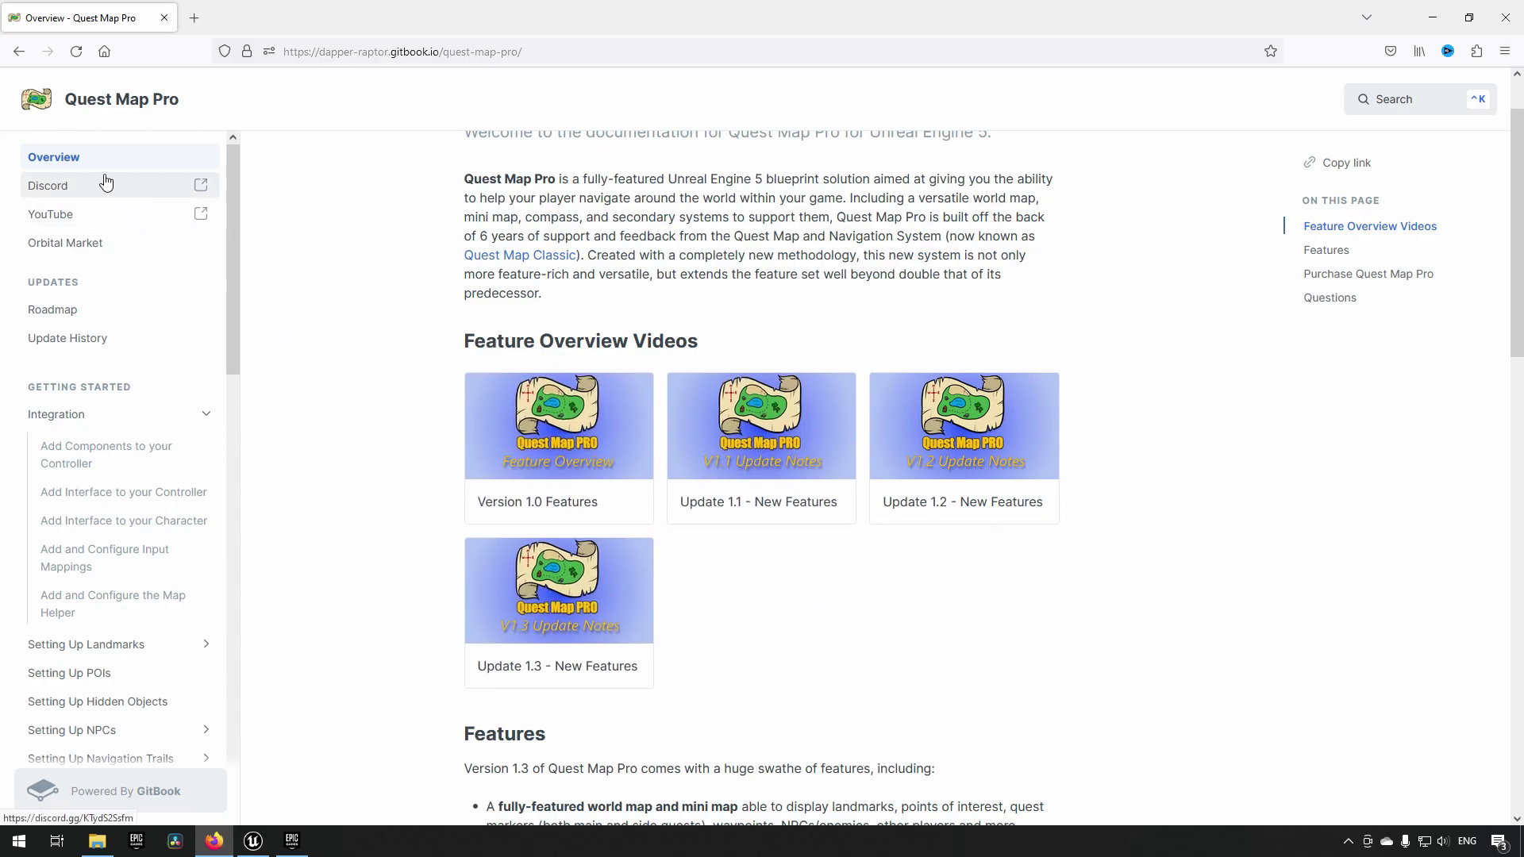
click(77, 195)
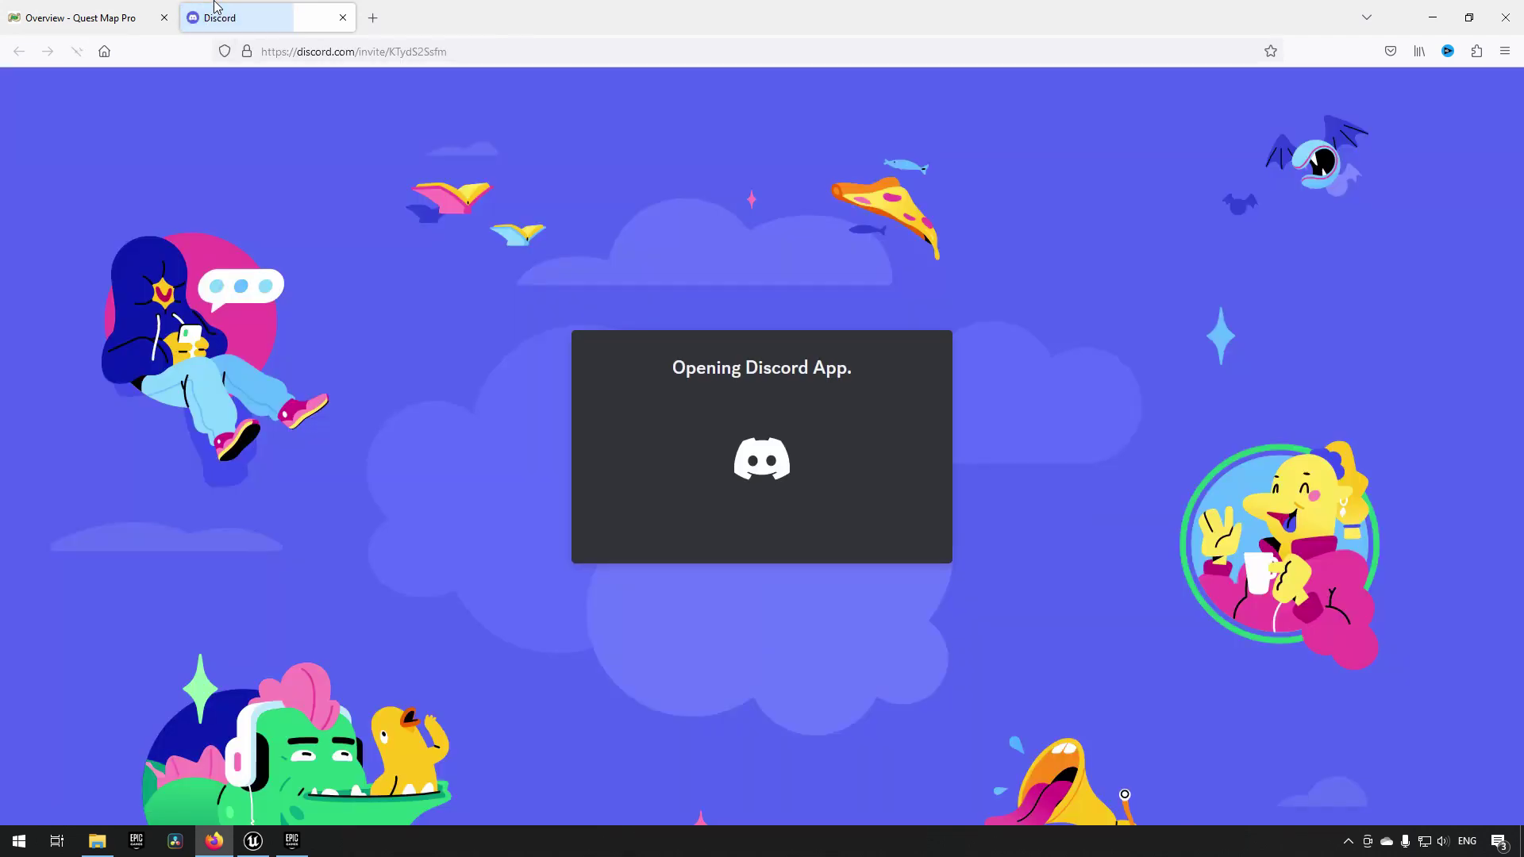
middle_click(212, 7)
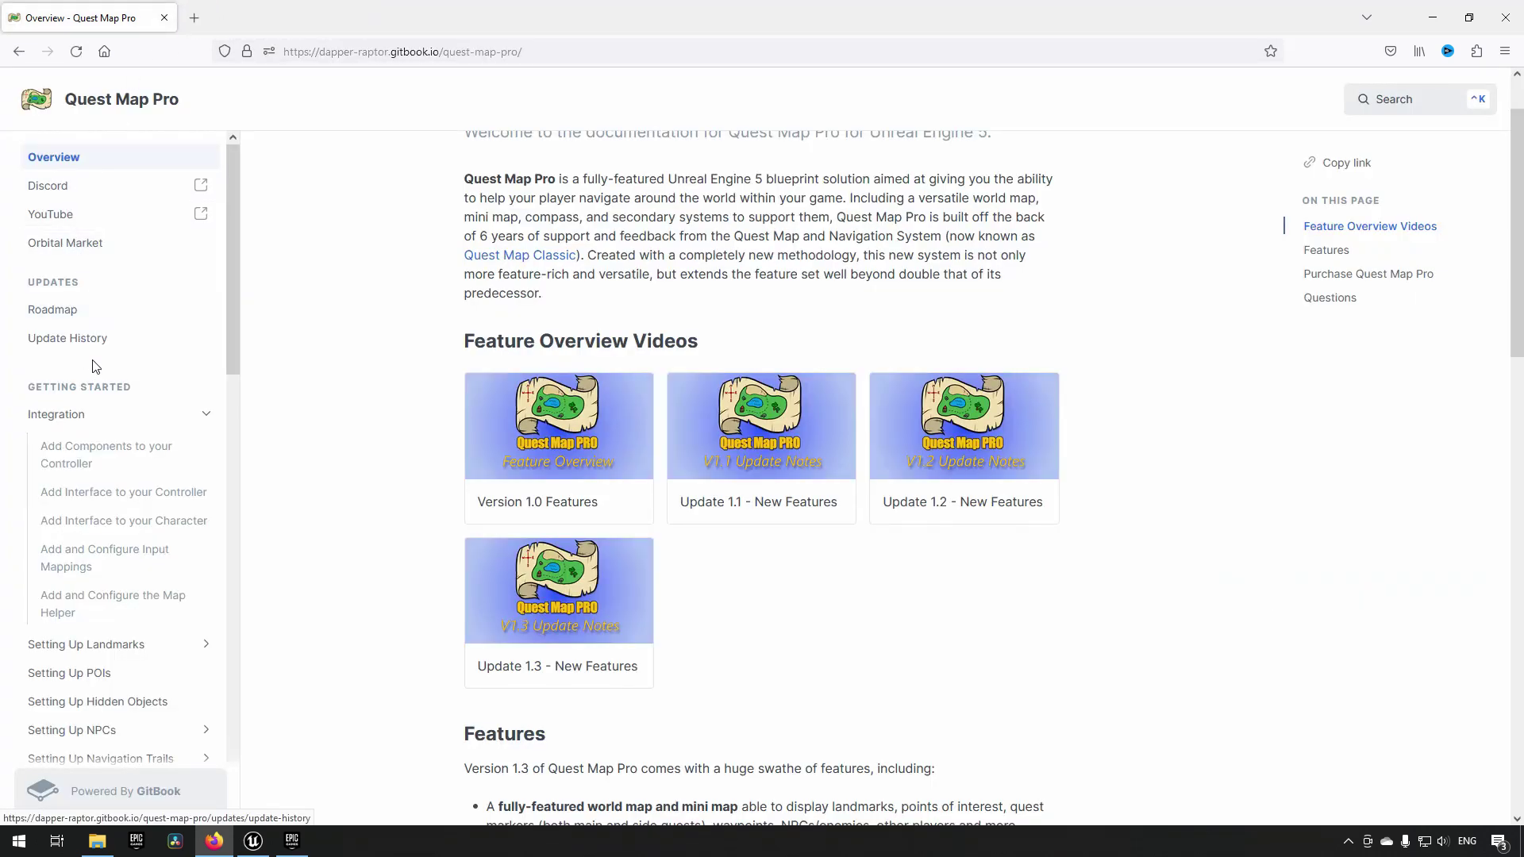
- Examine the integration pages on adding components to the controller and interfaces to the controller and character
scroll(99, 429, down, 3)
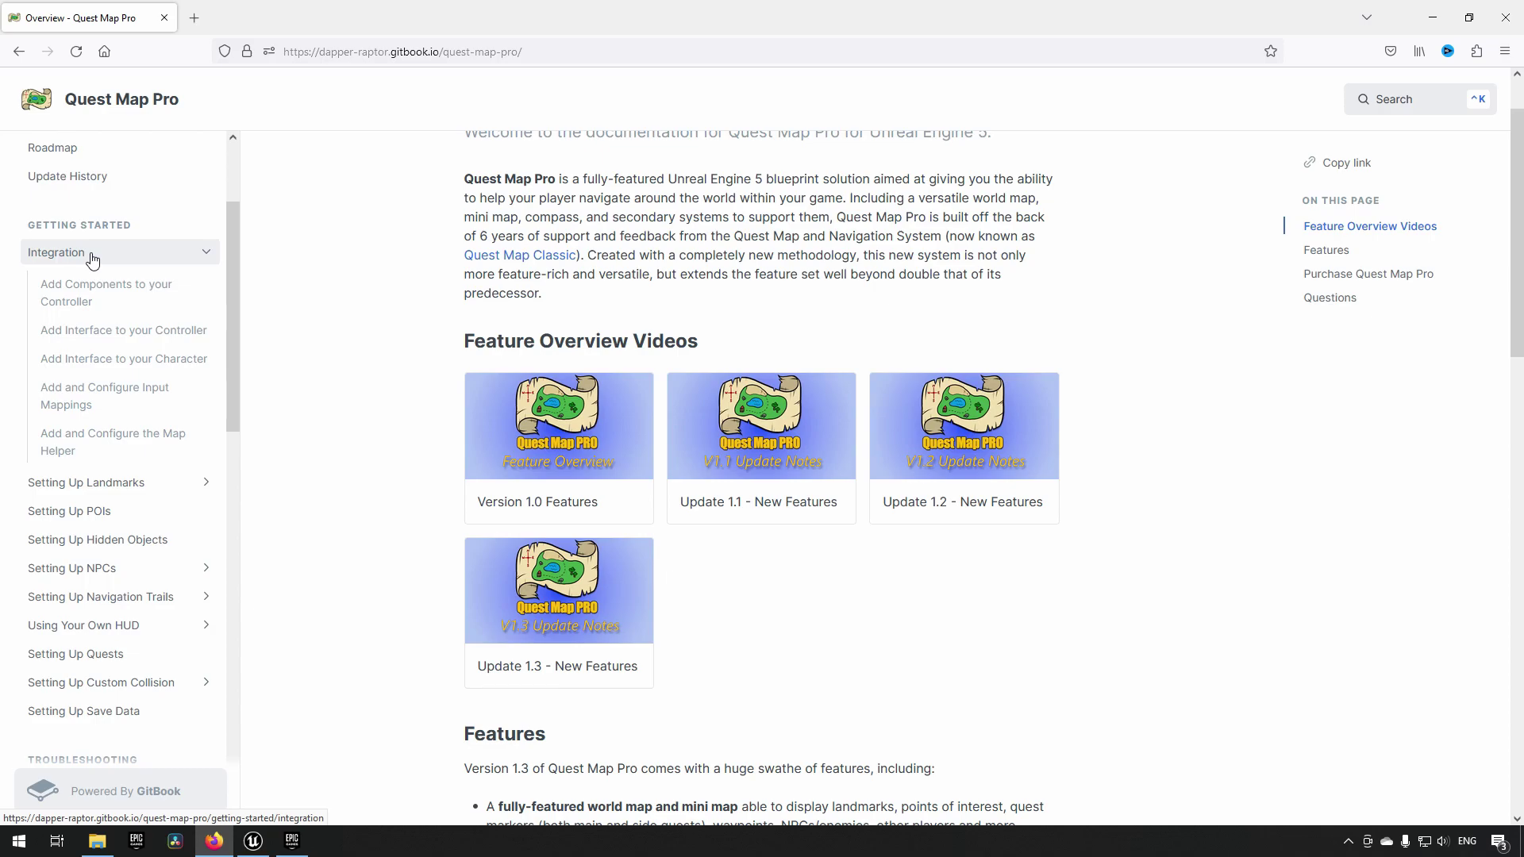
click(106, 292)
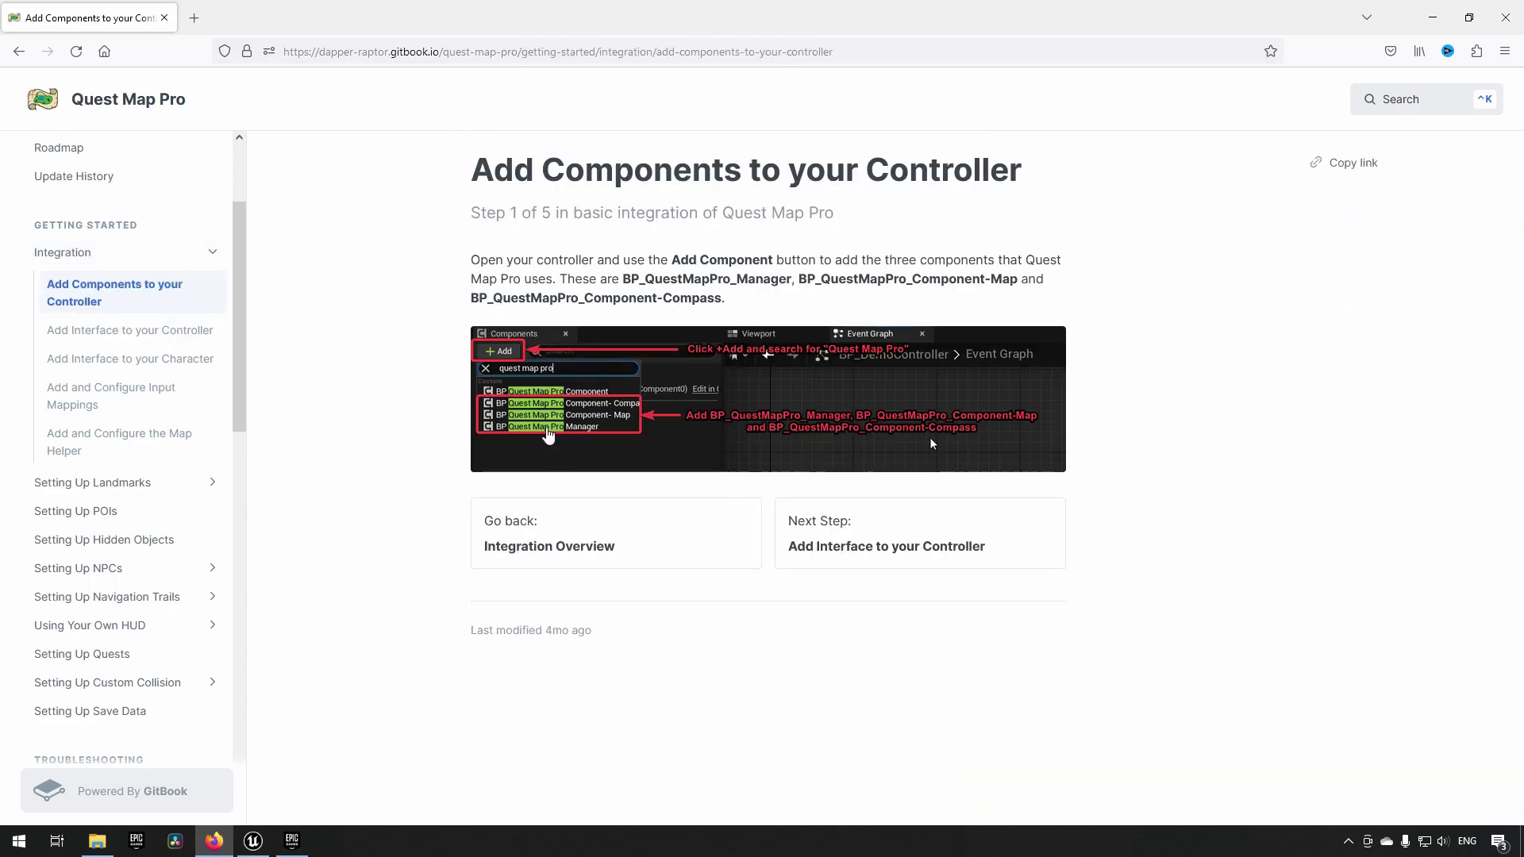
click(79, 334)
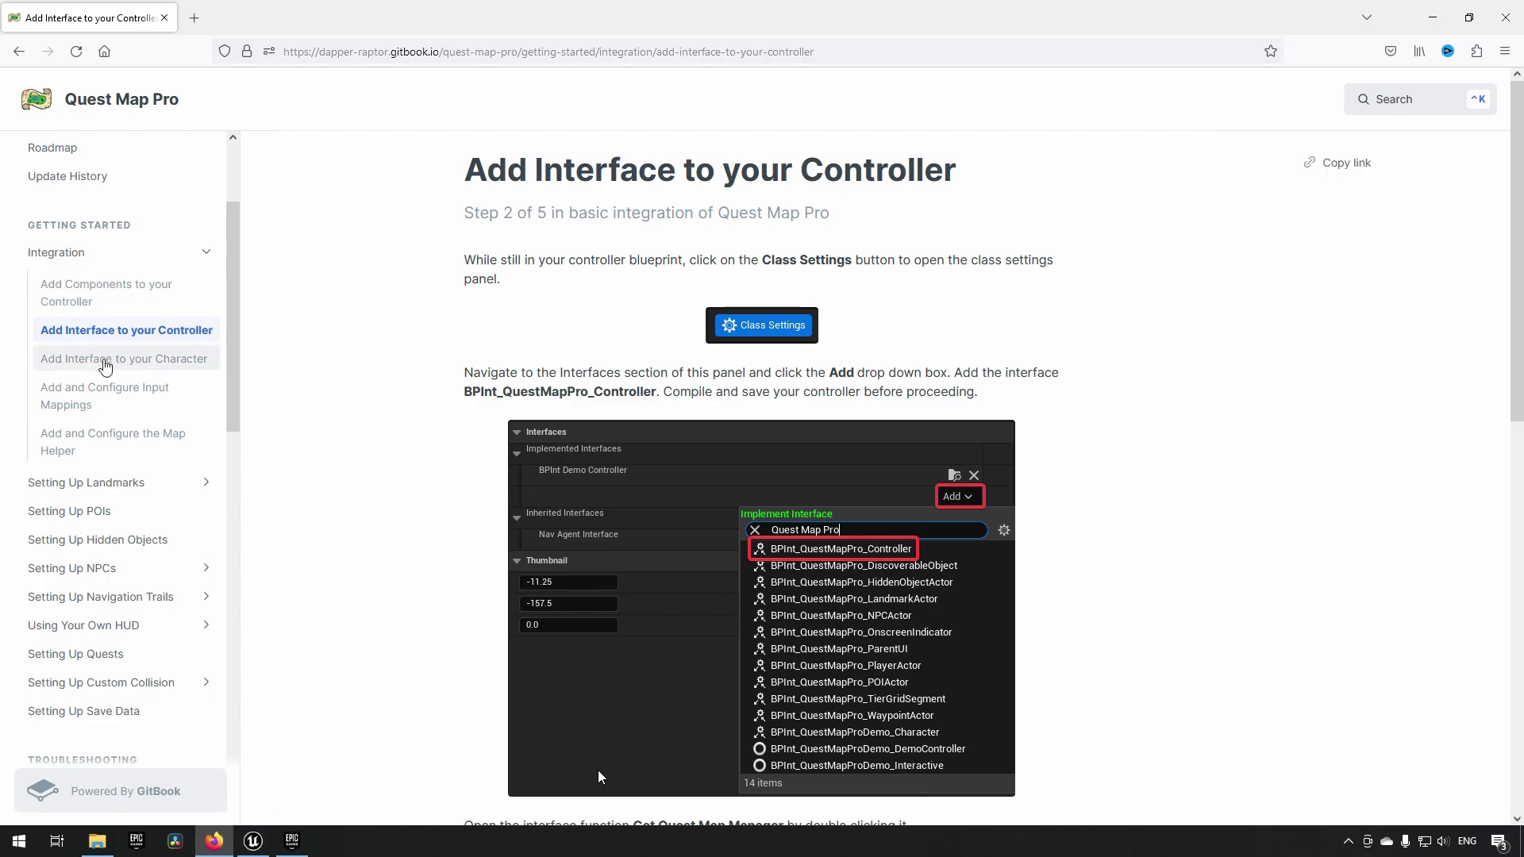
click(102, 361)
- Look over the video tutorial and the written tutorial steps on the main Integration page
click(109, 253)
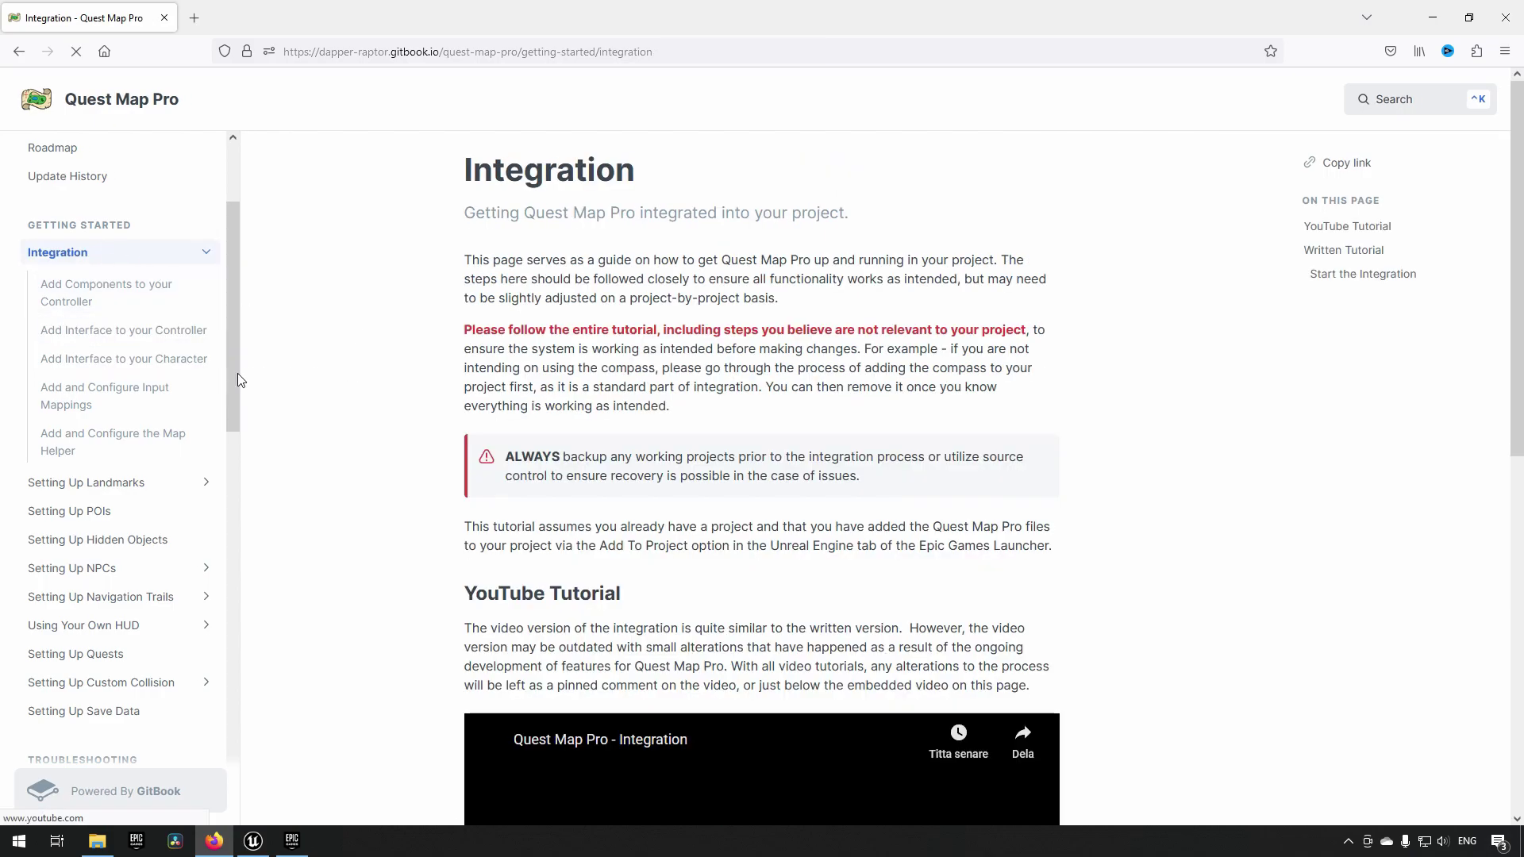
scroll(616, 470, down, 7)
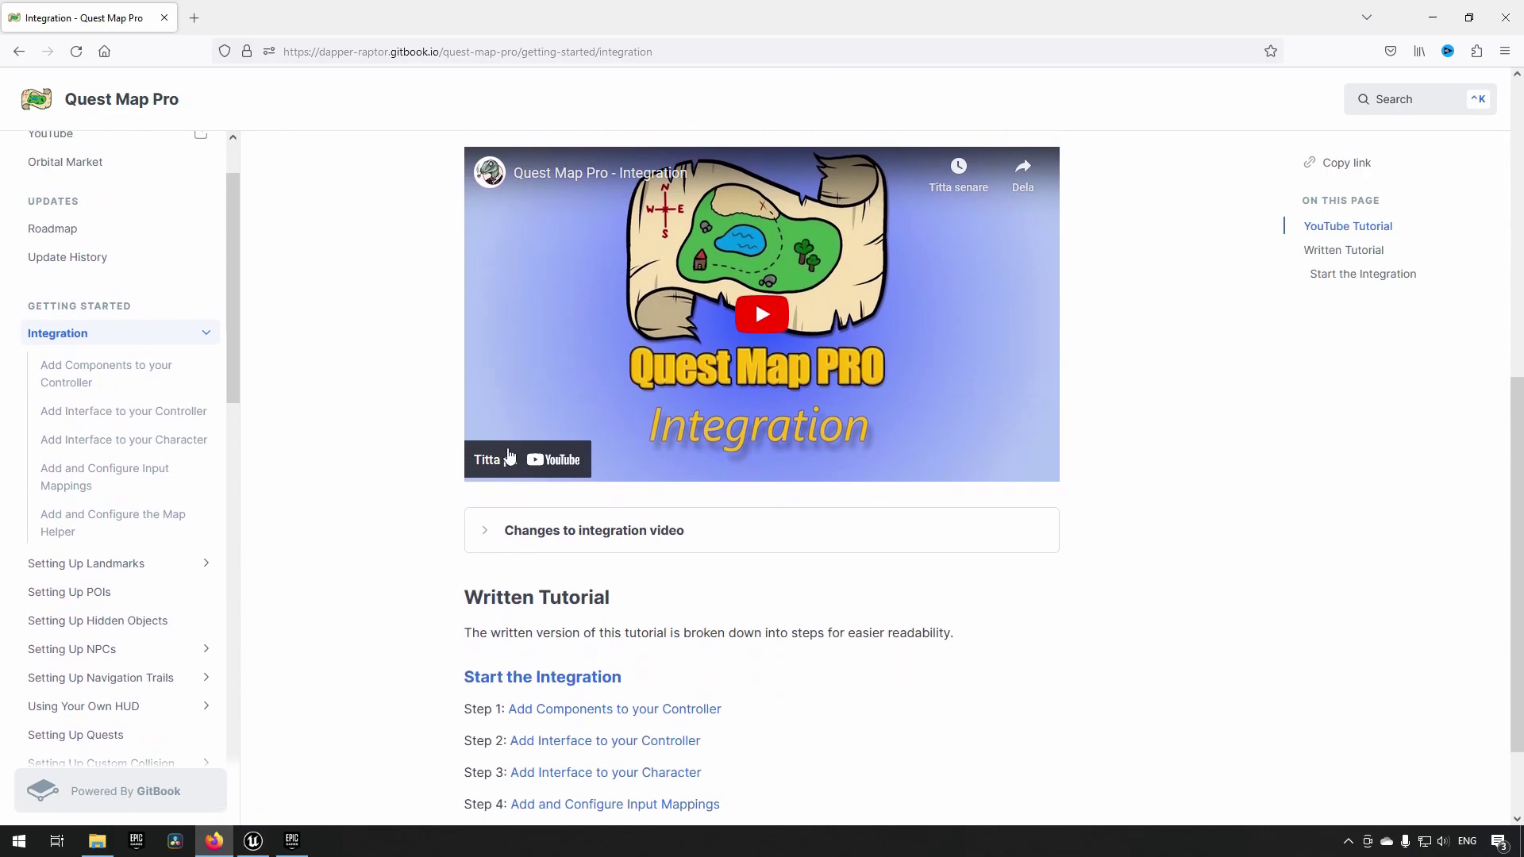
scroll(553, 428, up, 2)
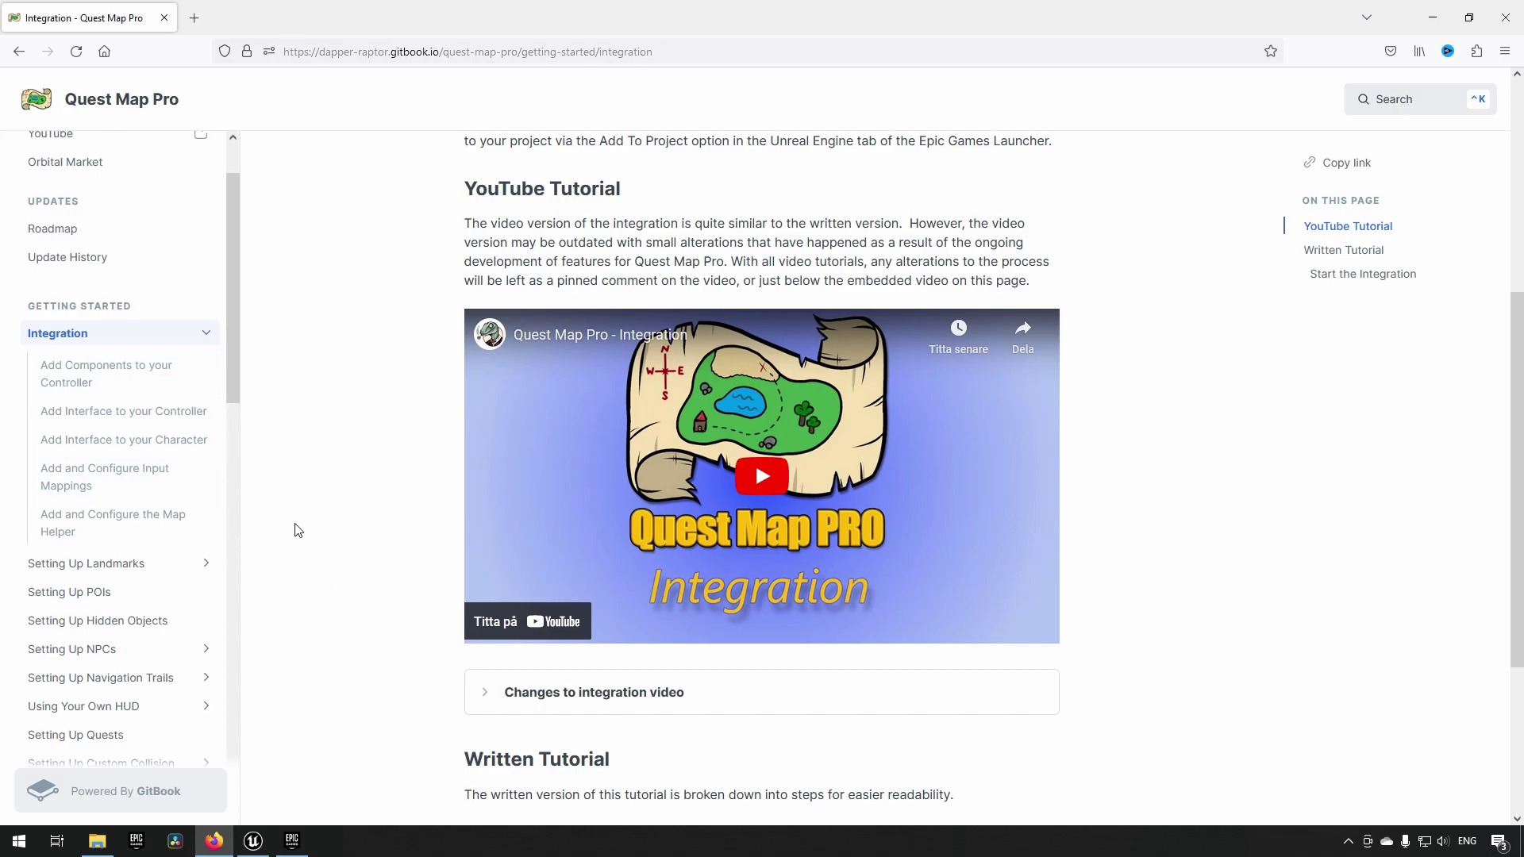
- Skim the documentation's remaining setup and troubleshooting topics and return to the Overview page
scroll(164, 606, down, 3)
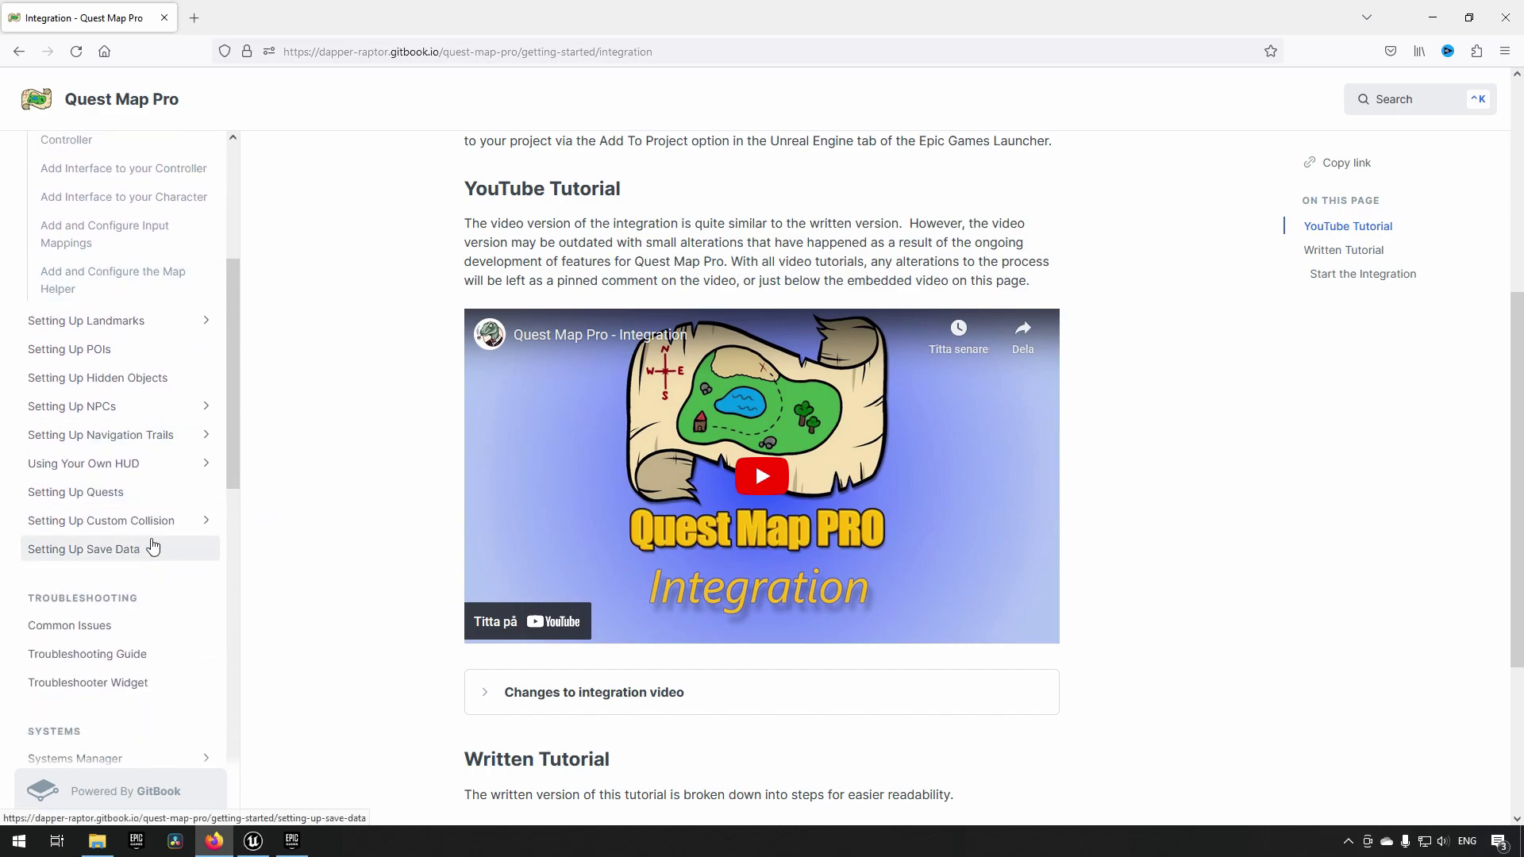
scroll(344, 644, up, 5)
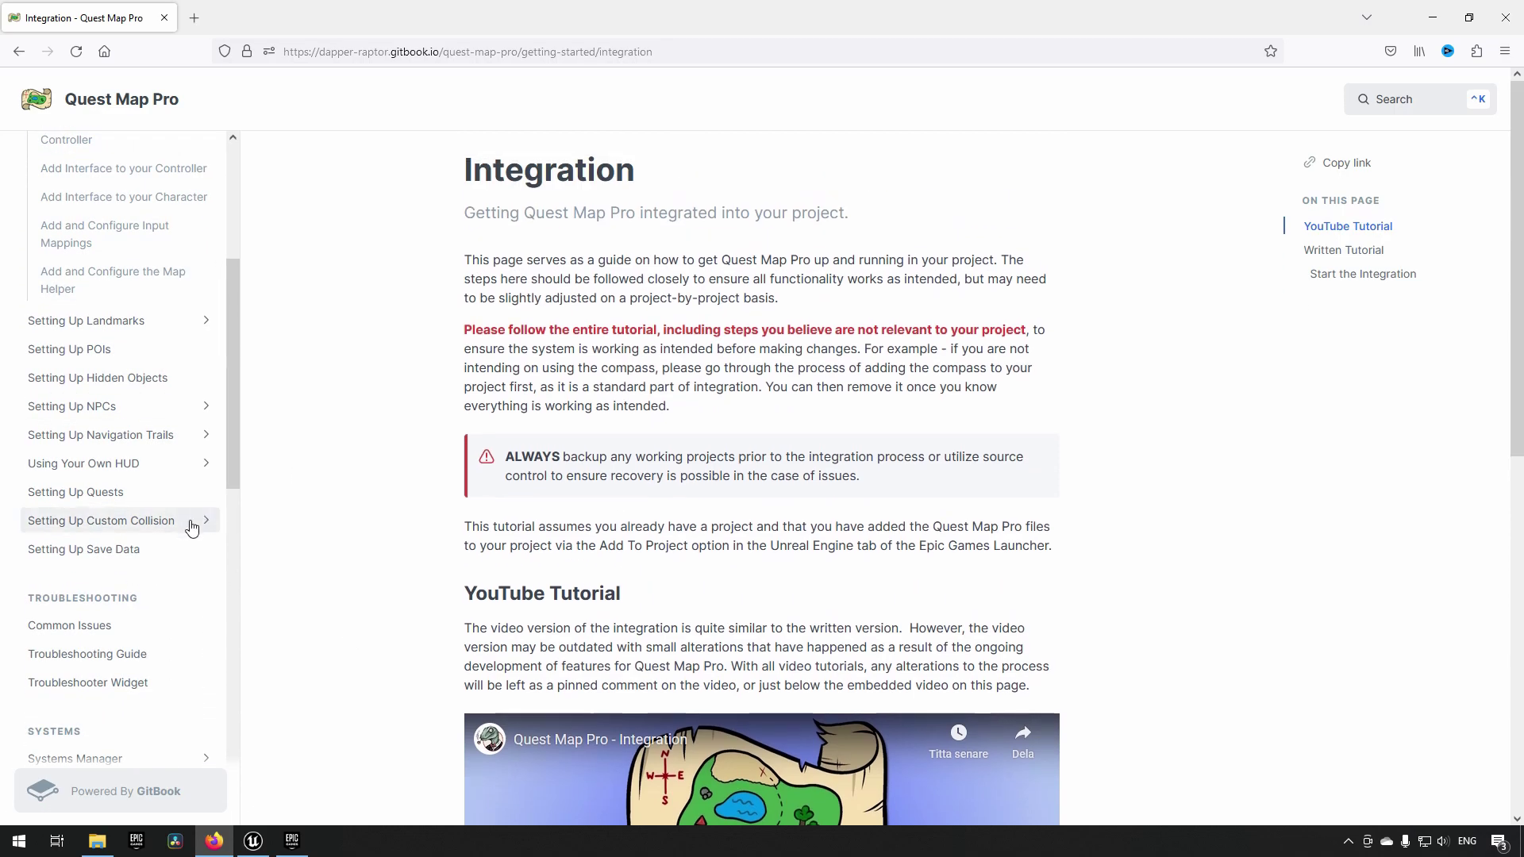
scroll(169, 540, up, 4)
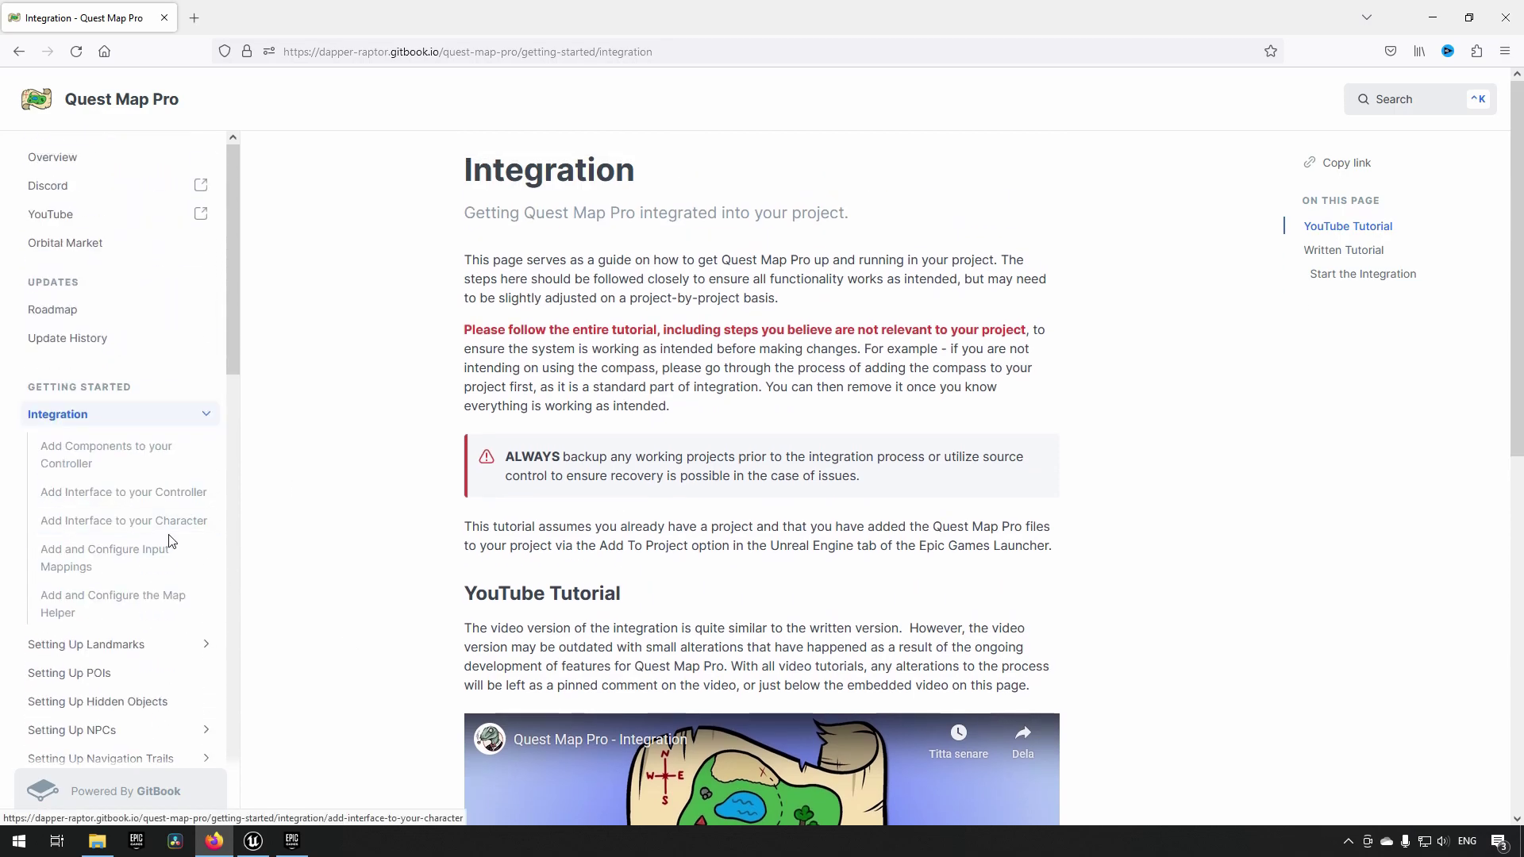
click(116, 166)
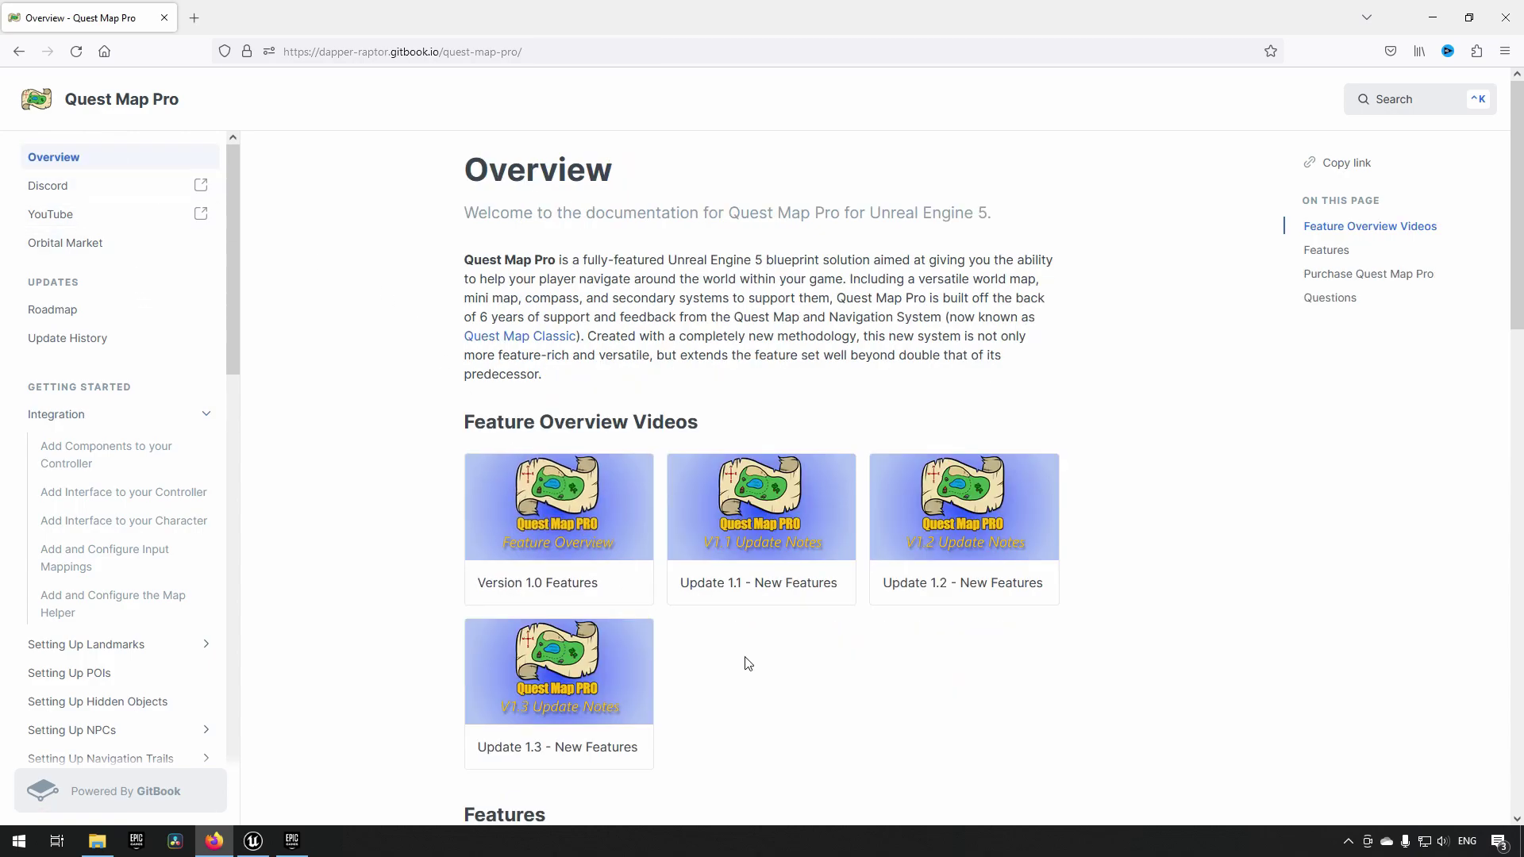
- Check the Version 1.0 Features video link, close its tab, and skim the Overview page's features, purchase and questions sections
click(616, 555)
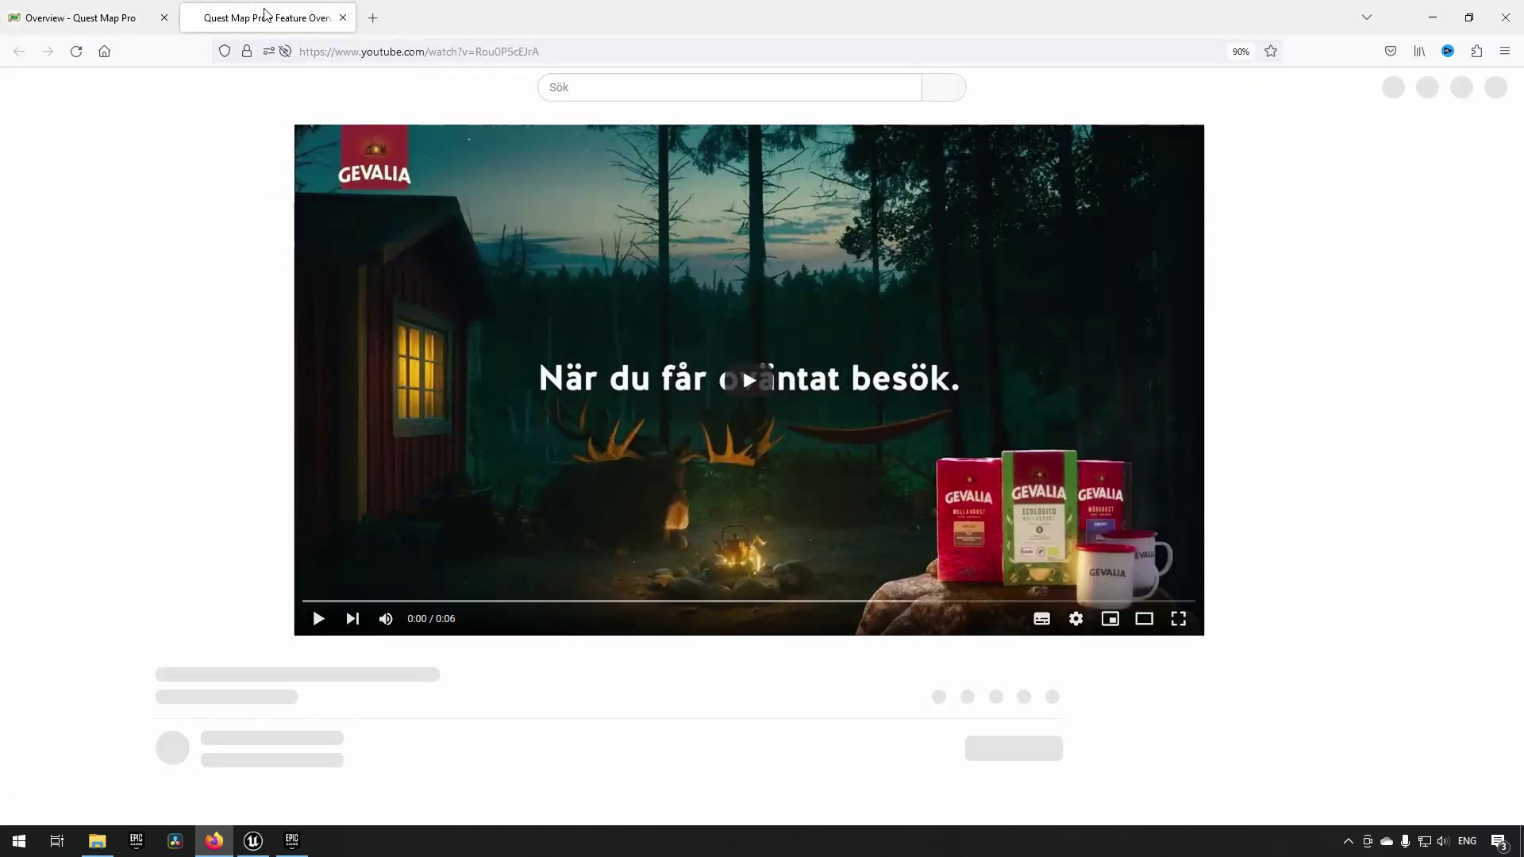
key(ctrl+w)
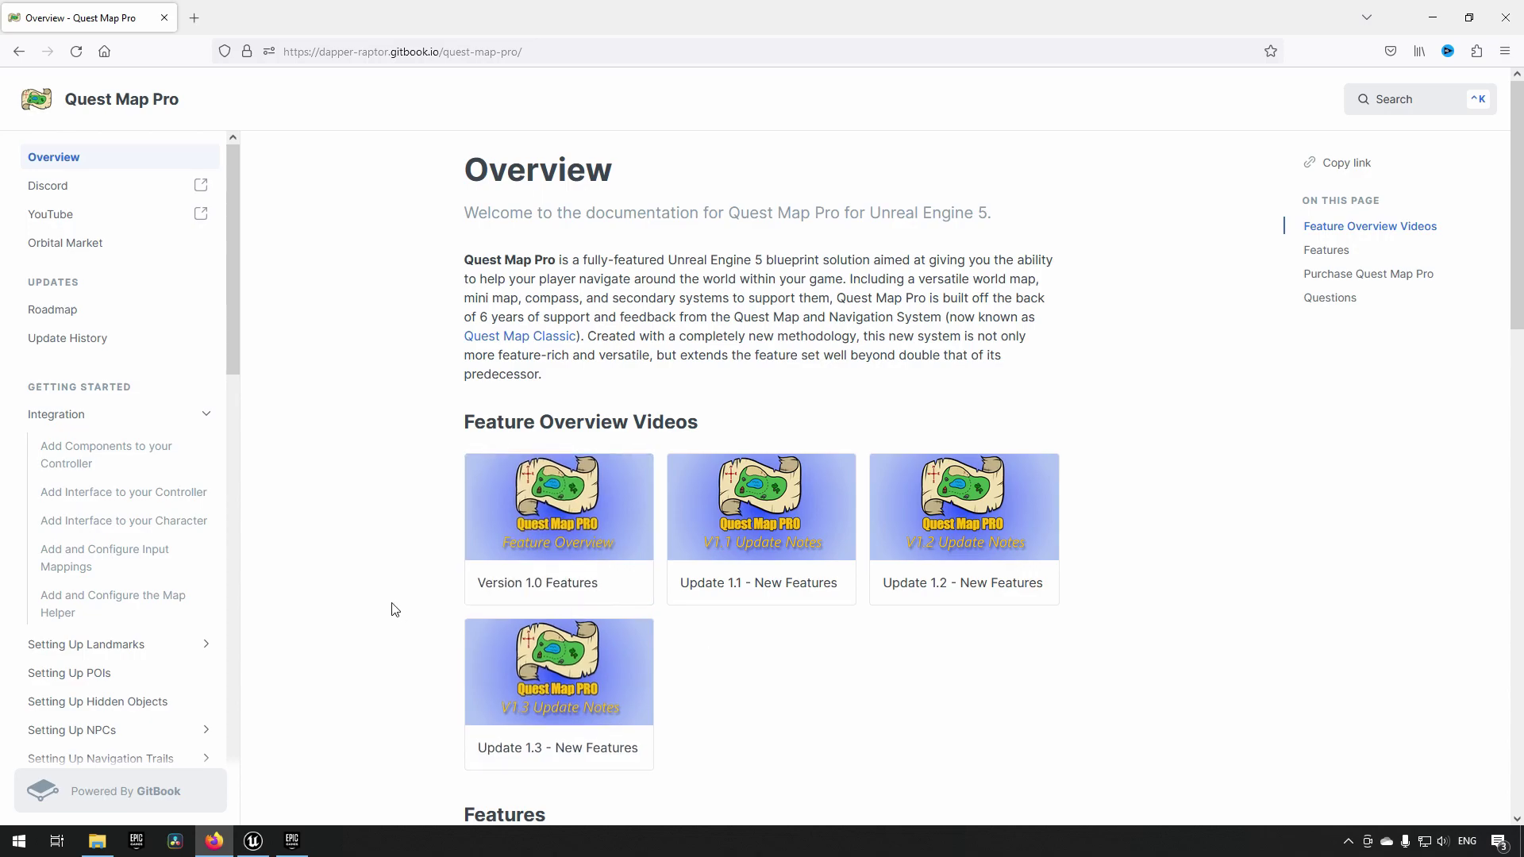
scroll(394, 609, down, 4)
scroll(395, 609, down, 10)
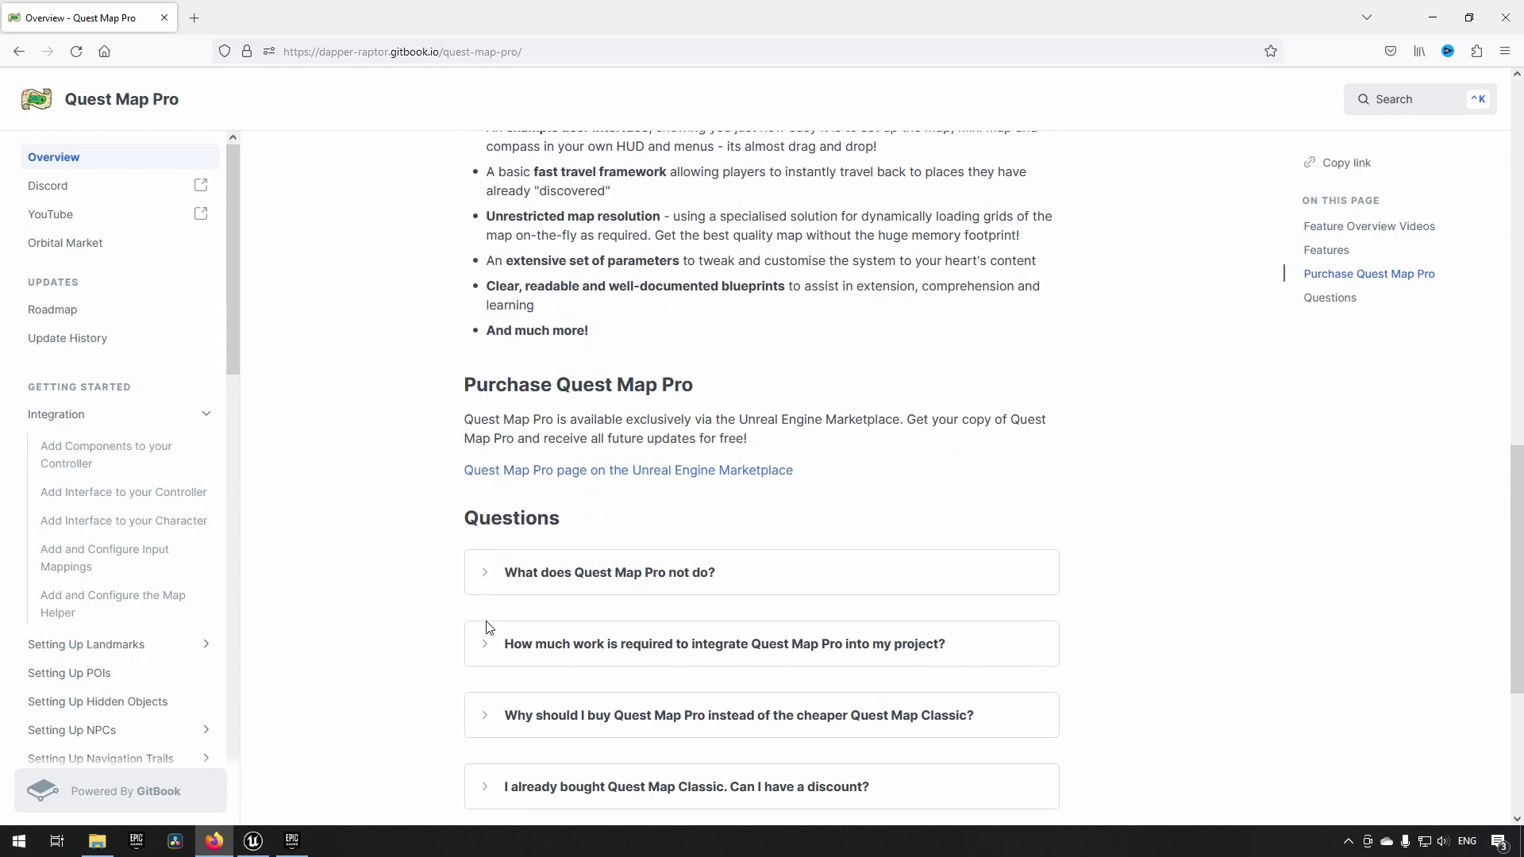
scroll(436, 618, down, 5)
scroll(435, 617, up, 15)
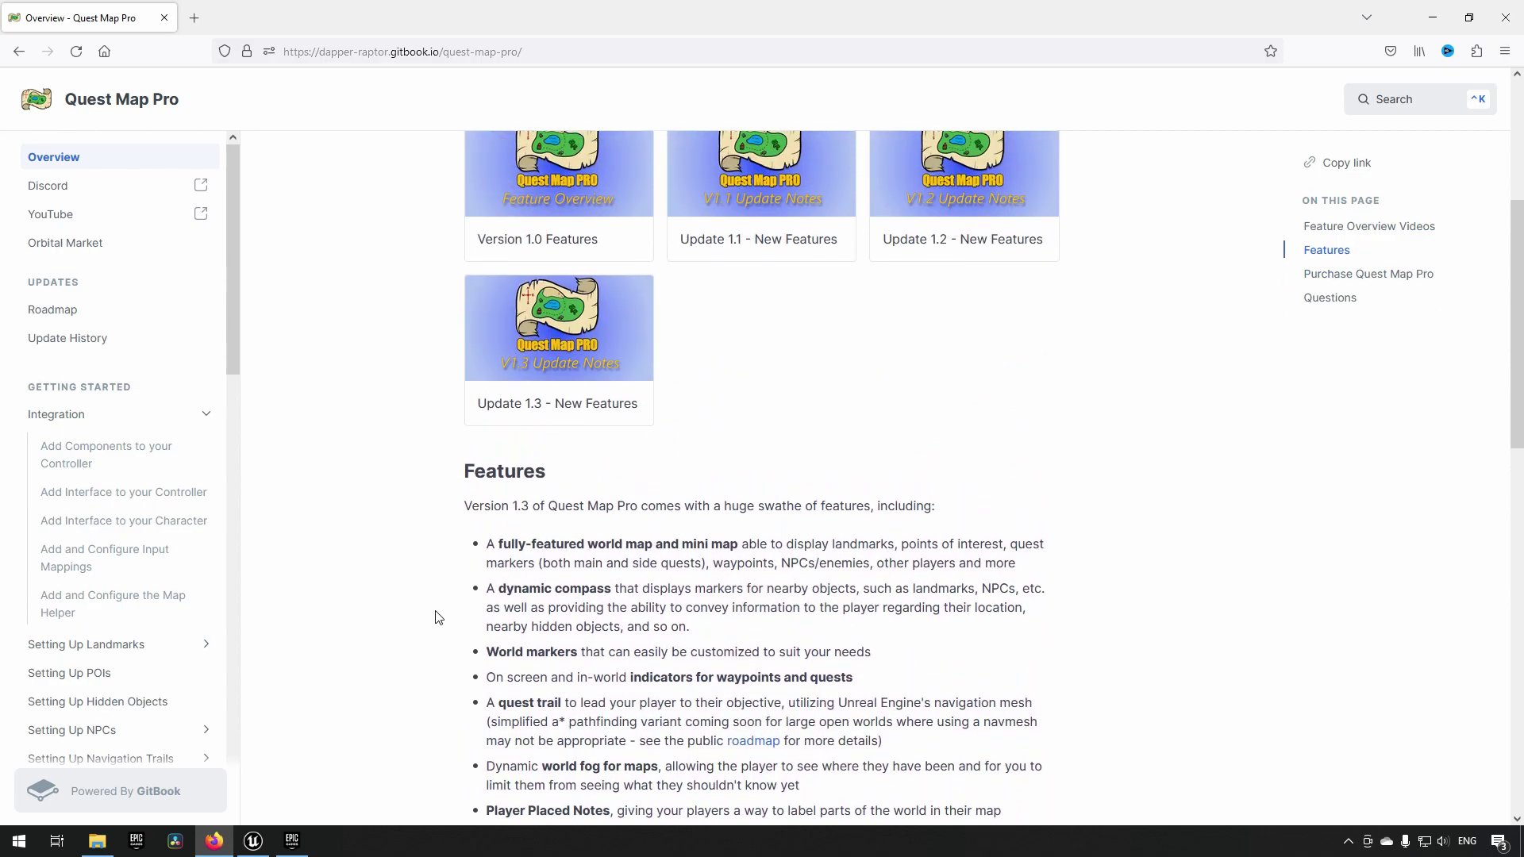
scroll(436, 618, up, 5)
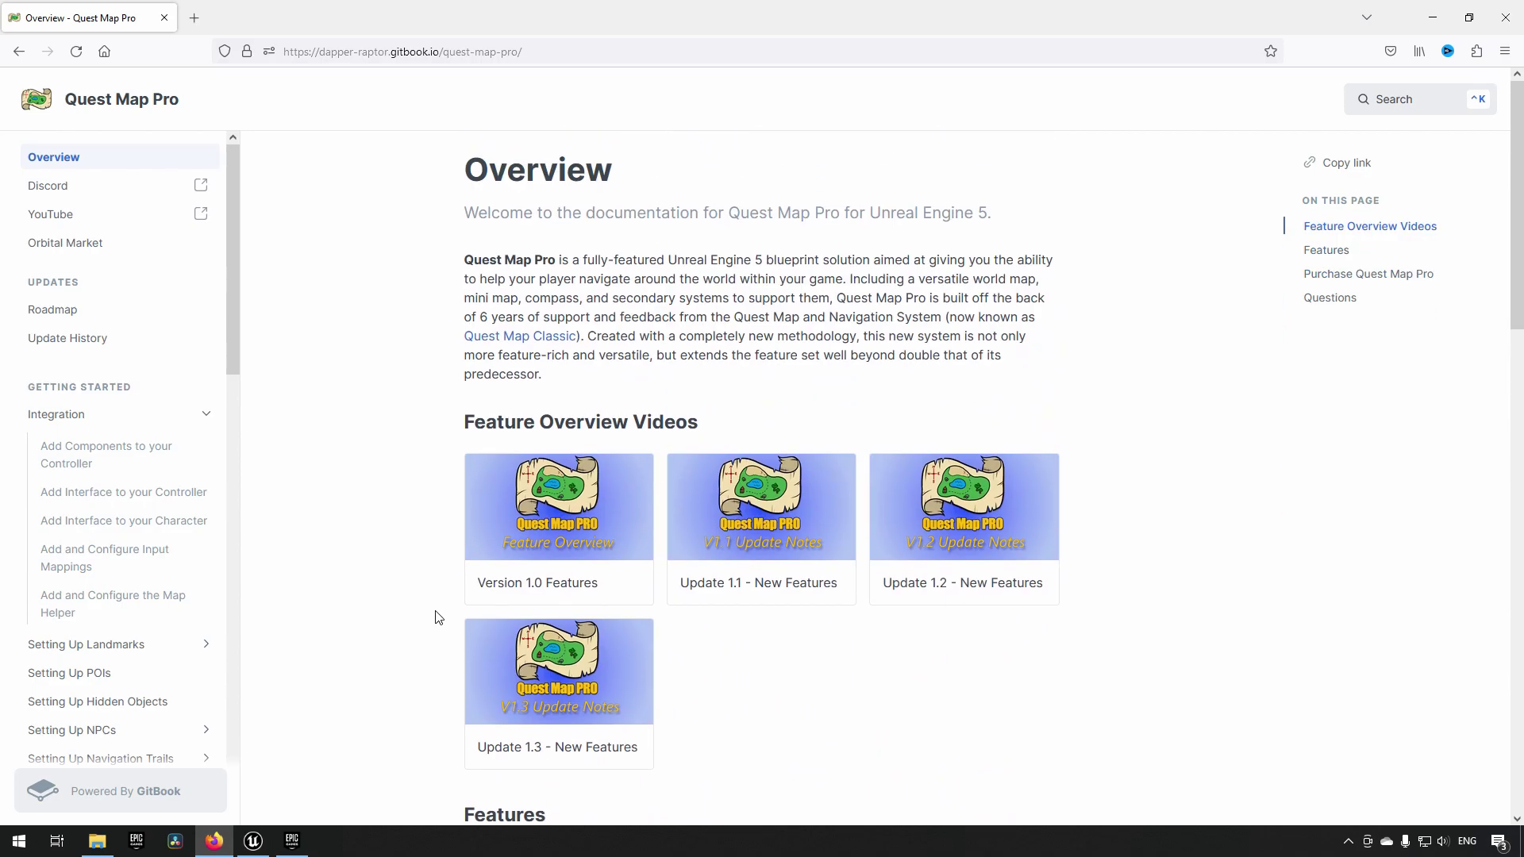
- Switch to the Epic Games Launcher and review Quest Map Pro's feature list and question answers in its Marketplace description
click(293, 843)
scroll(681, 709, down, 6)
scroll(681, 709, up, 3)
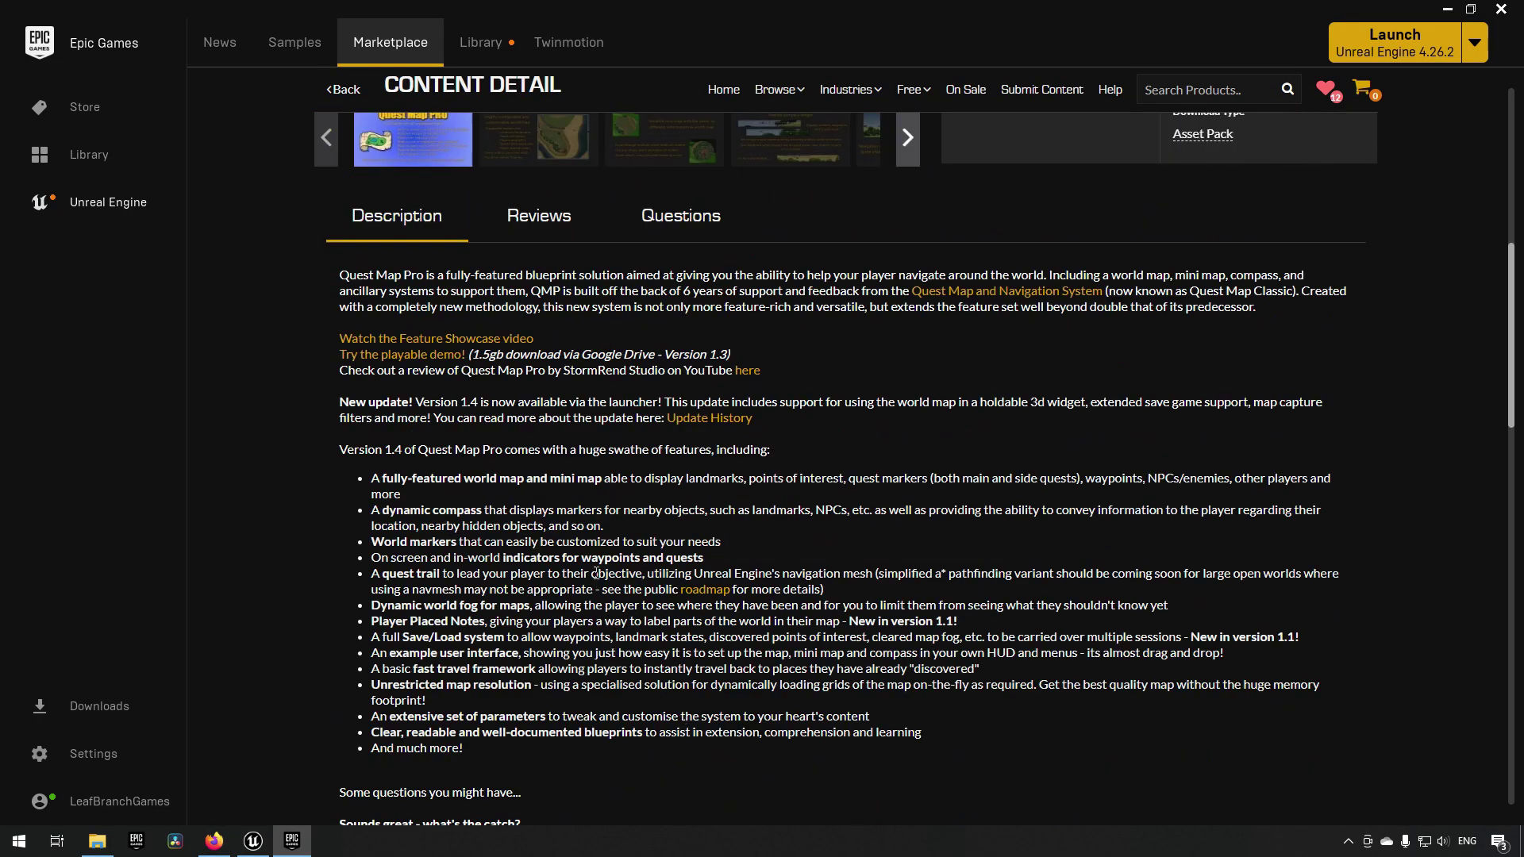
scroll(685, 667, down, 7)
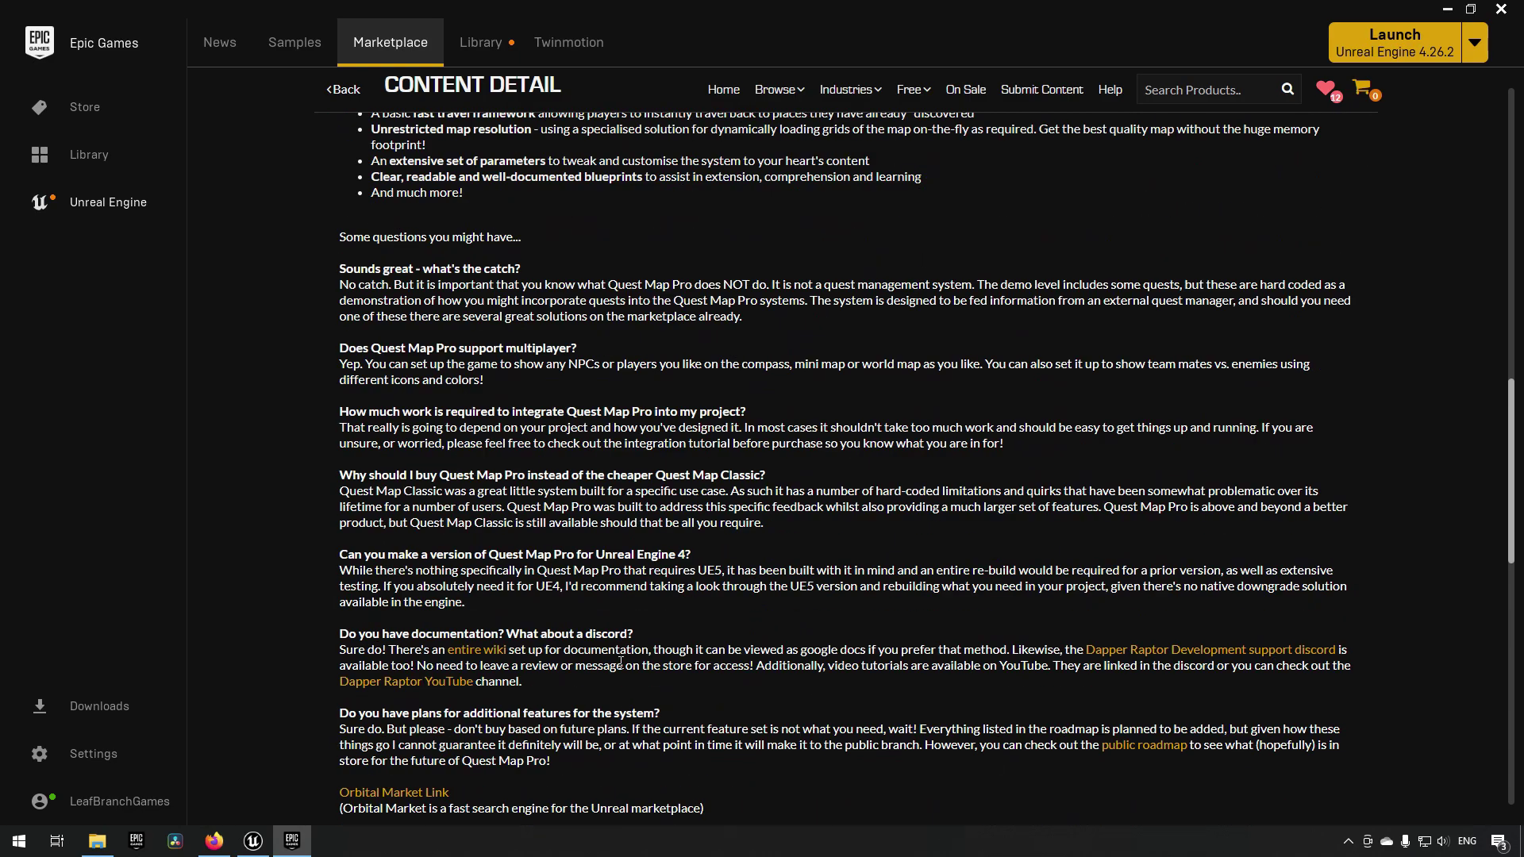
- Switch back to Firefox, open the documentation's Update History page, and highlight the Version 1.4 release date
click(215, 843)
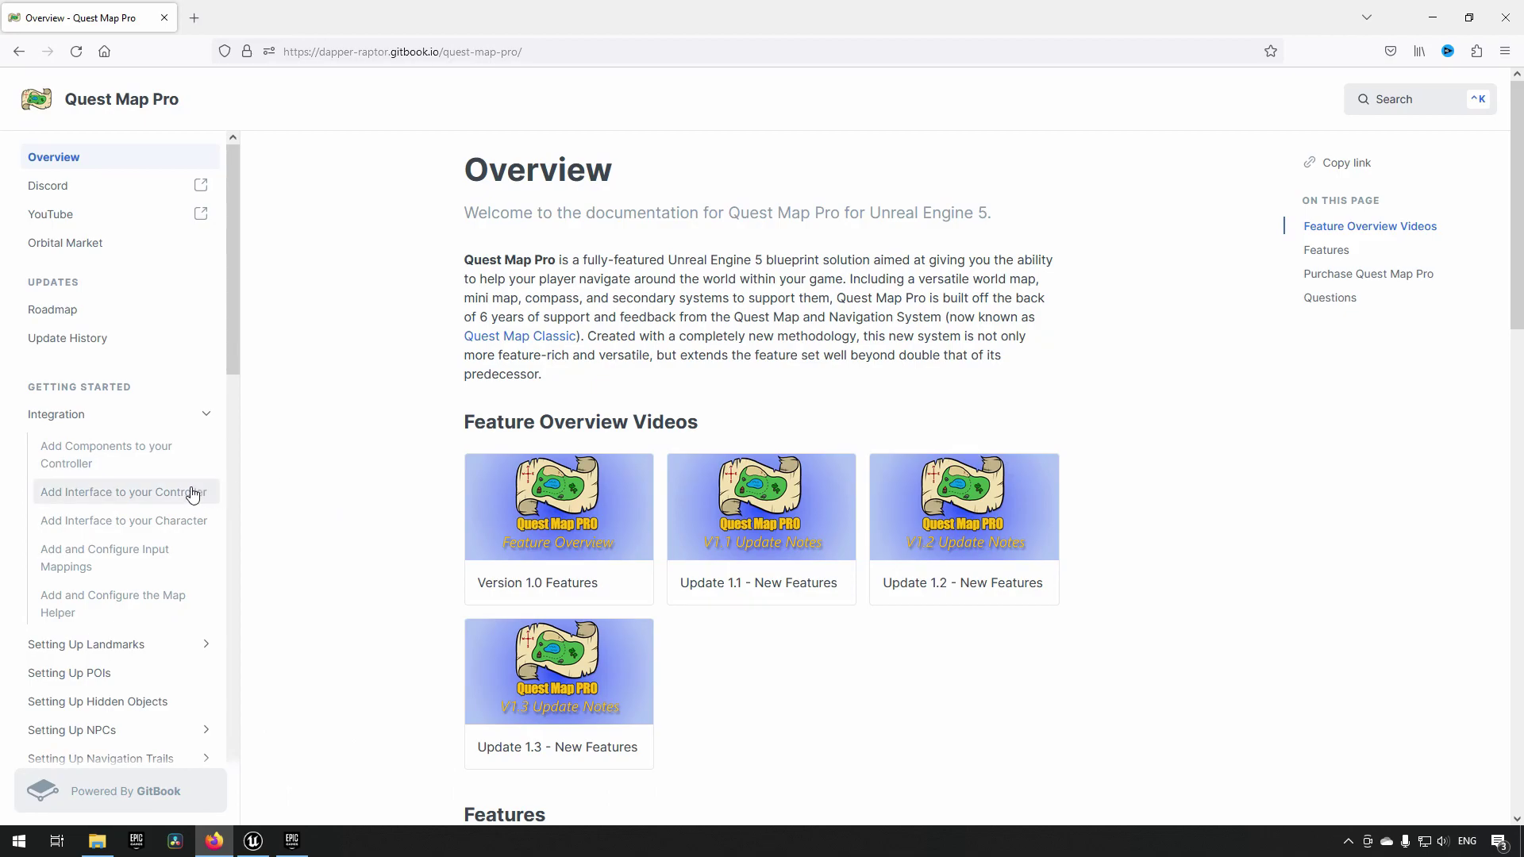
click(94, 340)
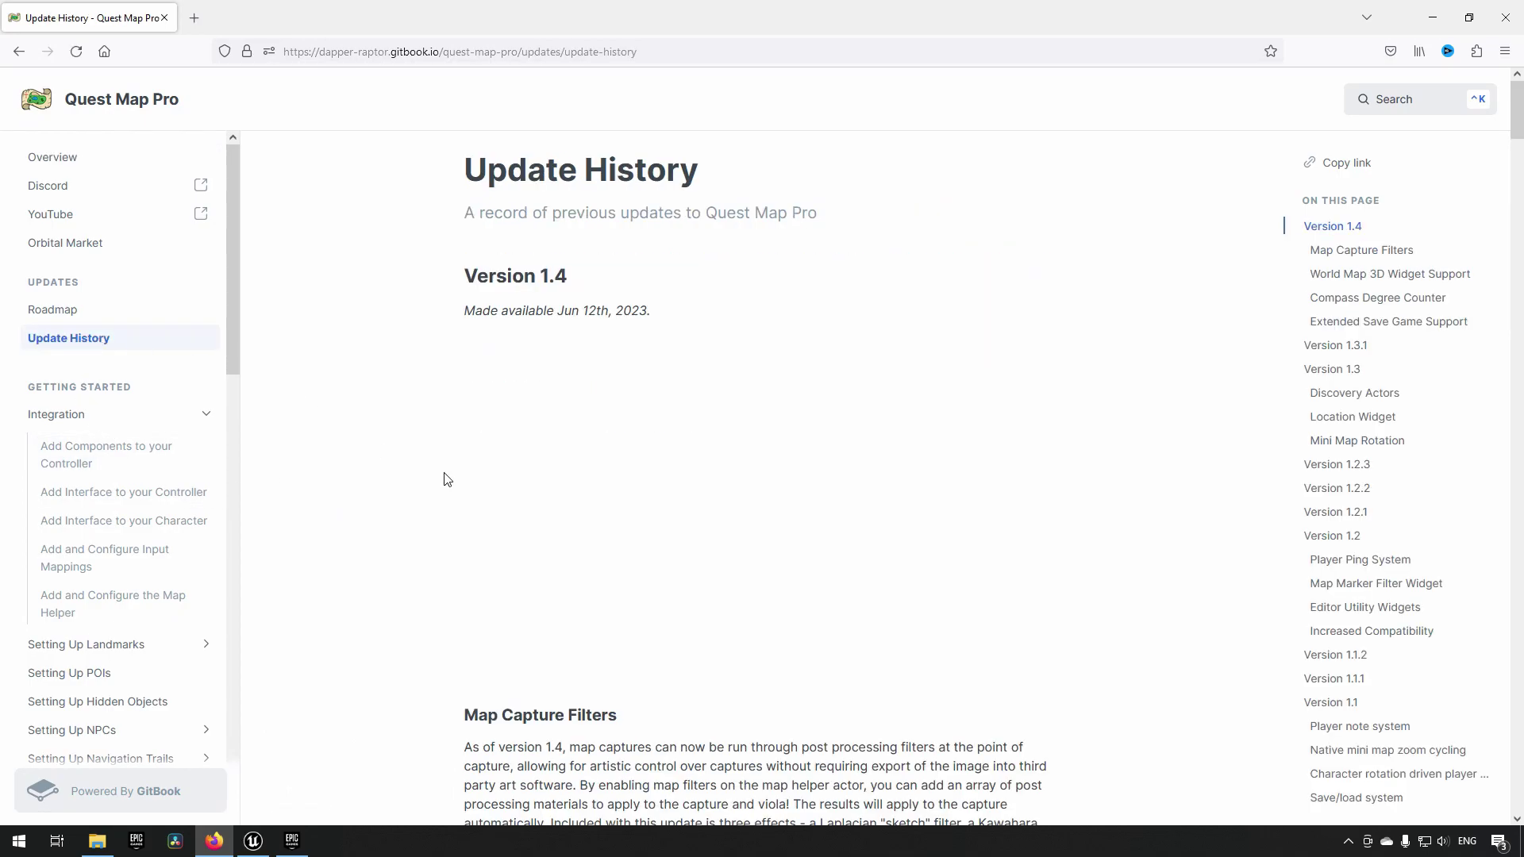
scroll(385, 447, down, 5)
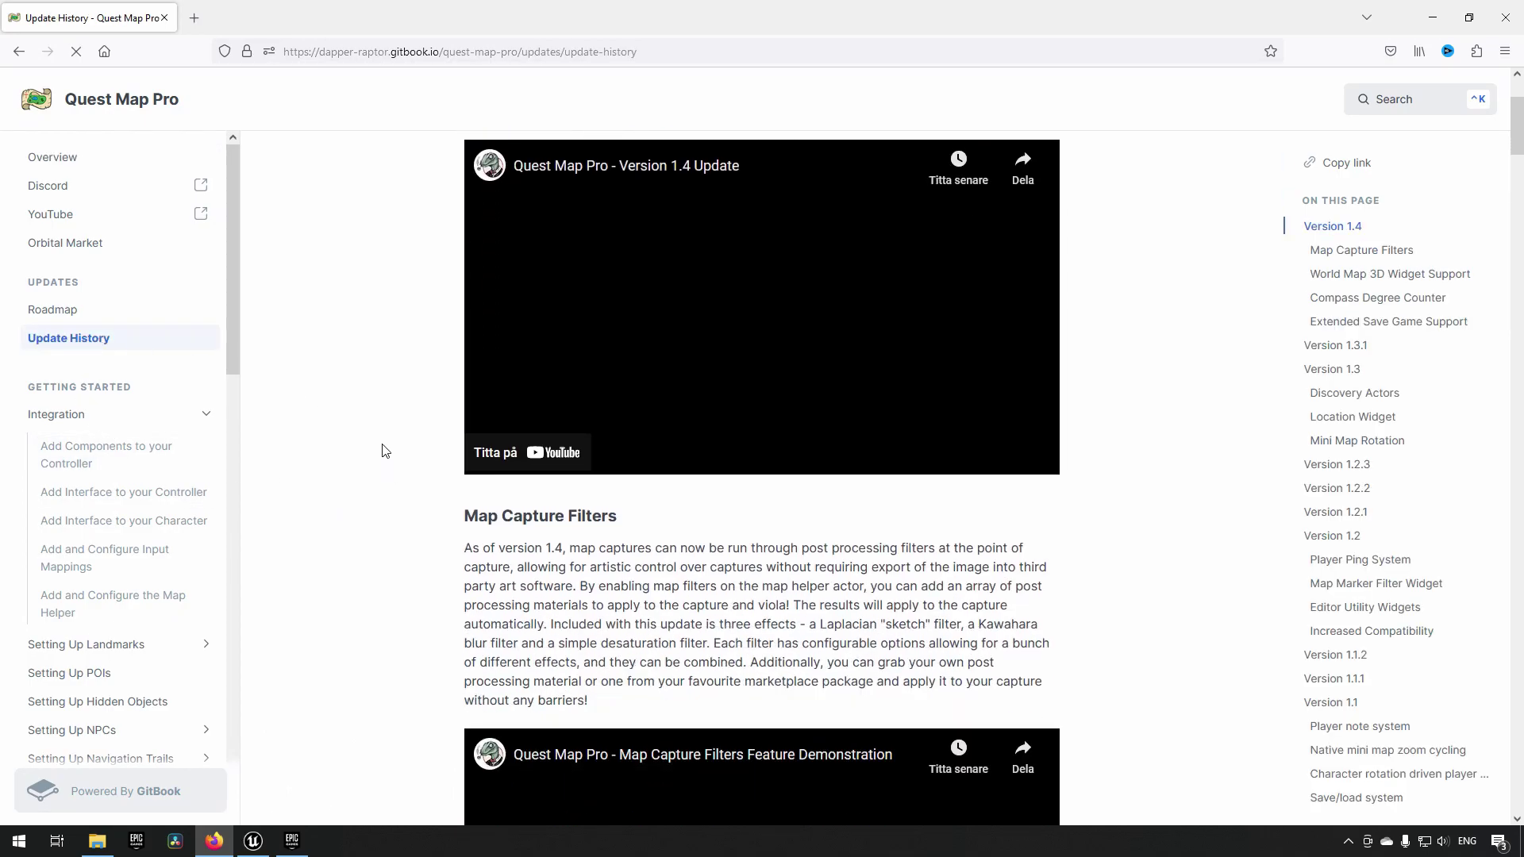
scroll(385, 449, up, 4)
scroll(385, 450, down, 1)
scroll(385, 449, up, 3)
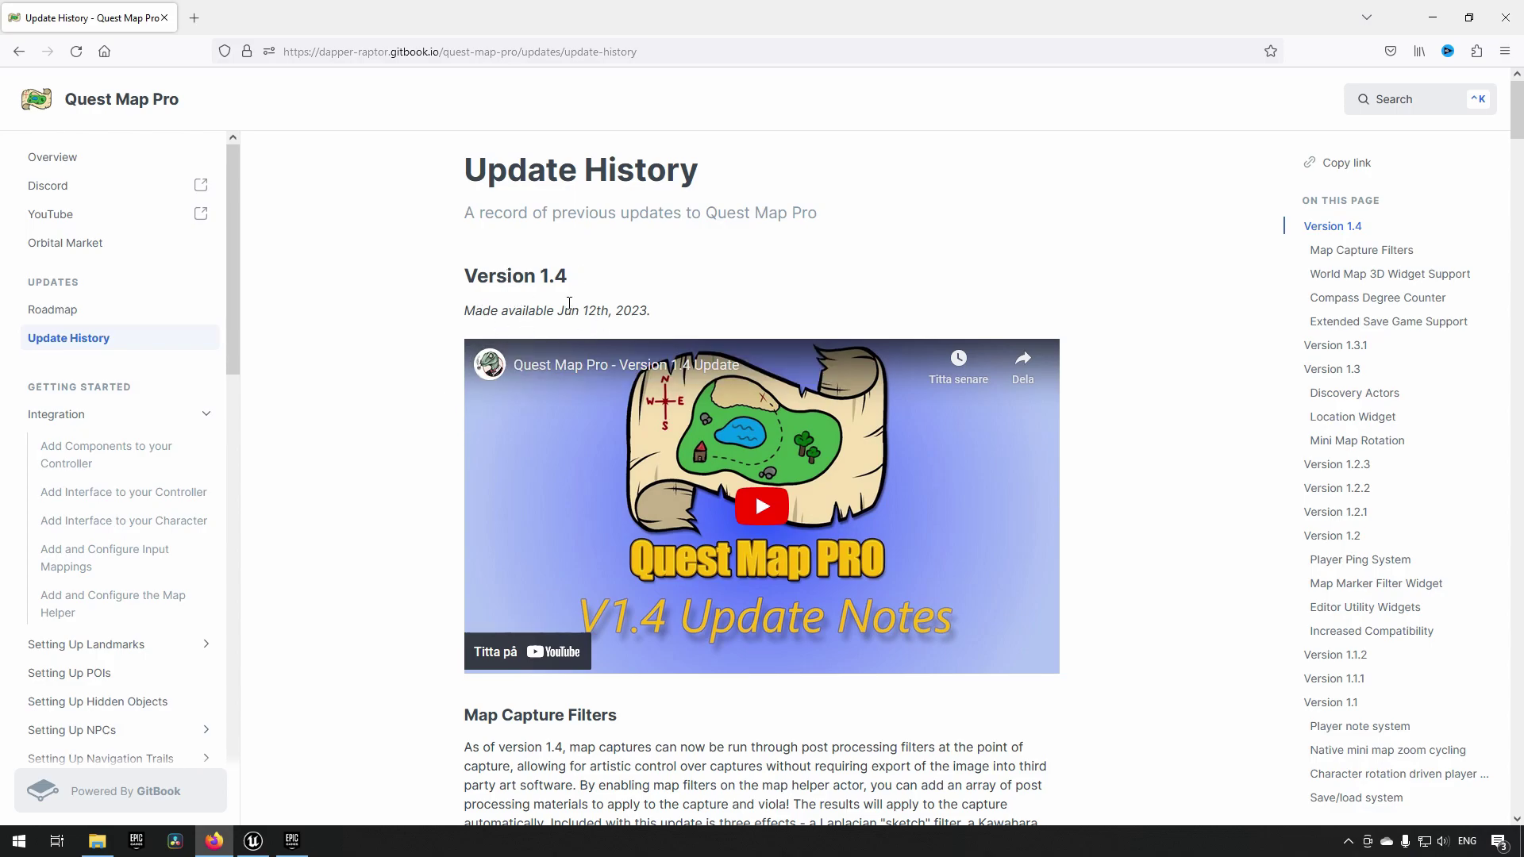
drag(565, 311, 631, 311)
- Read the Version 1.4 notes on map capture filters, the 3D world map widget, the compass degree counter and extended save support
scroll(389, 409, down, 5)
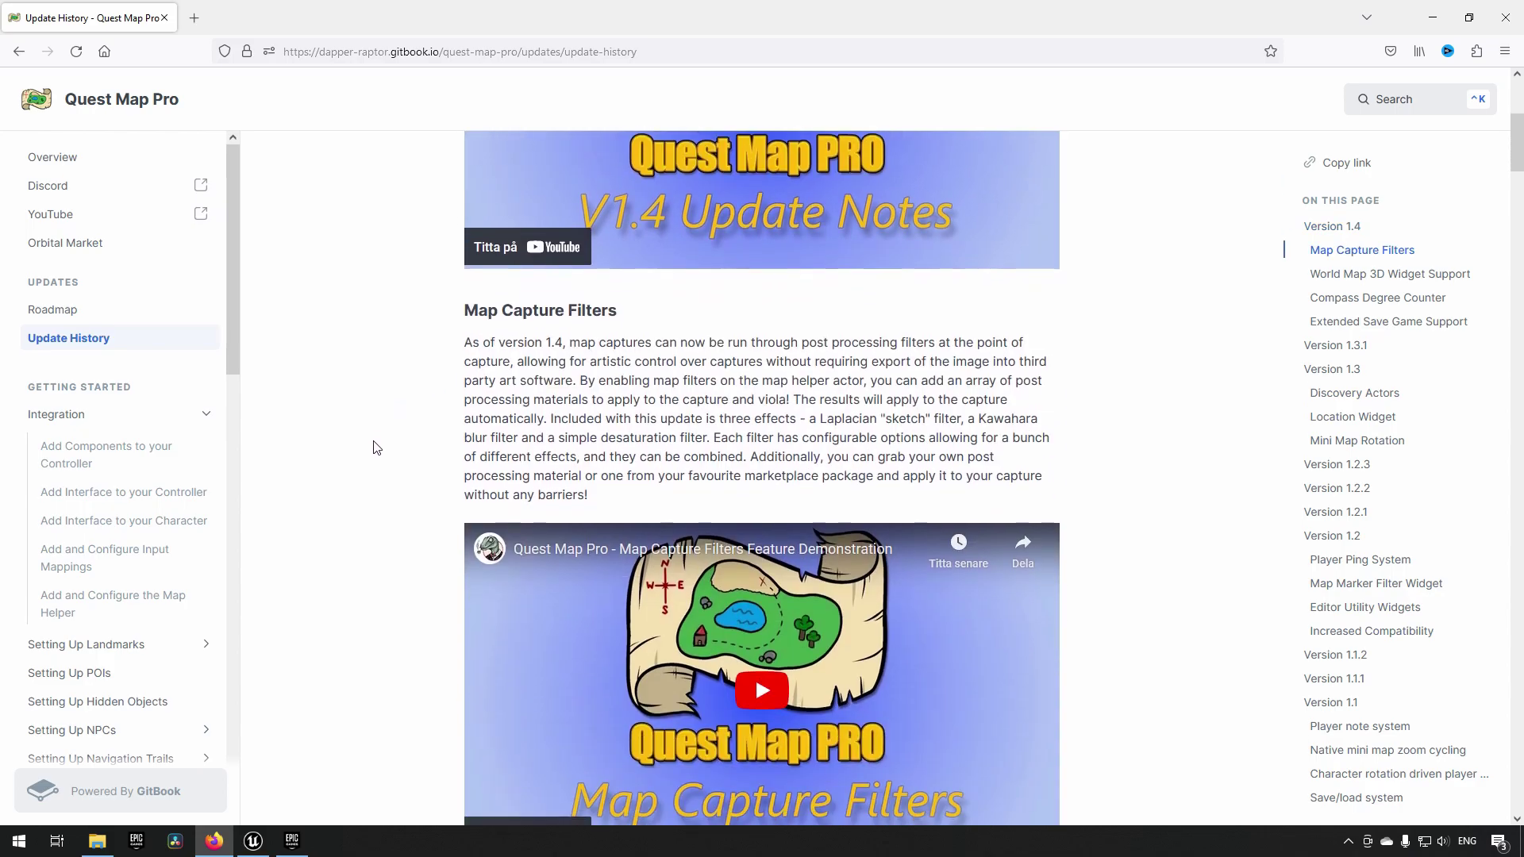
scroll(364, 454, down, 1)
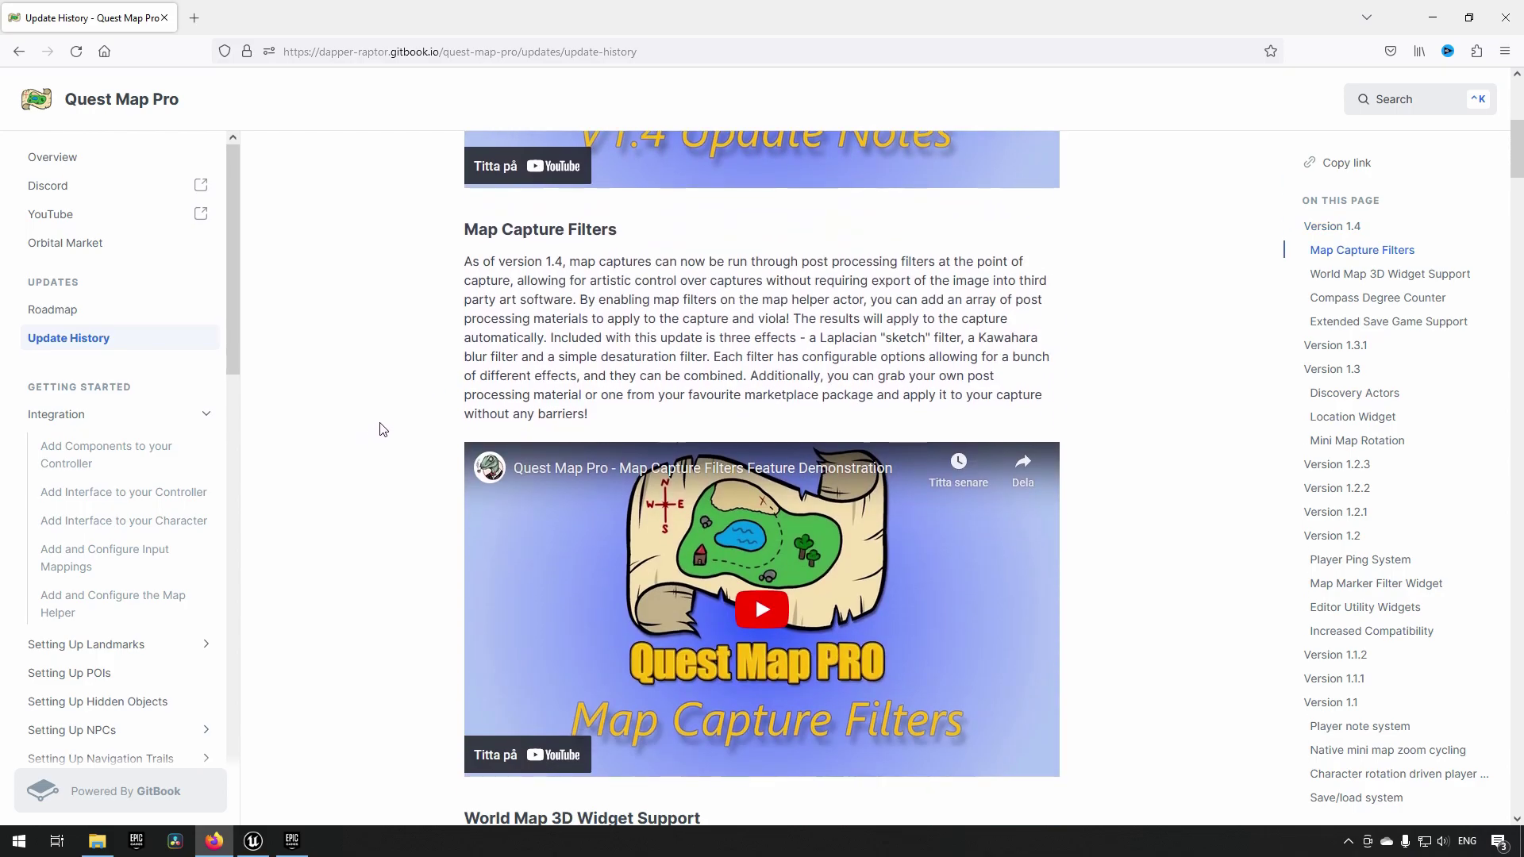
scroll(382, 430, down, 1)
scroll(409, 365, up, 2)
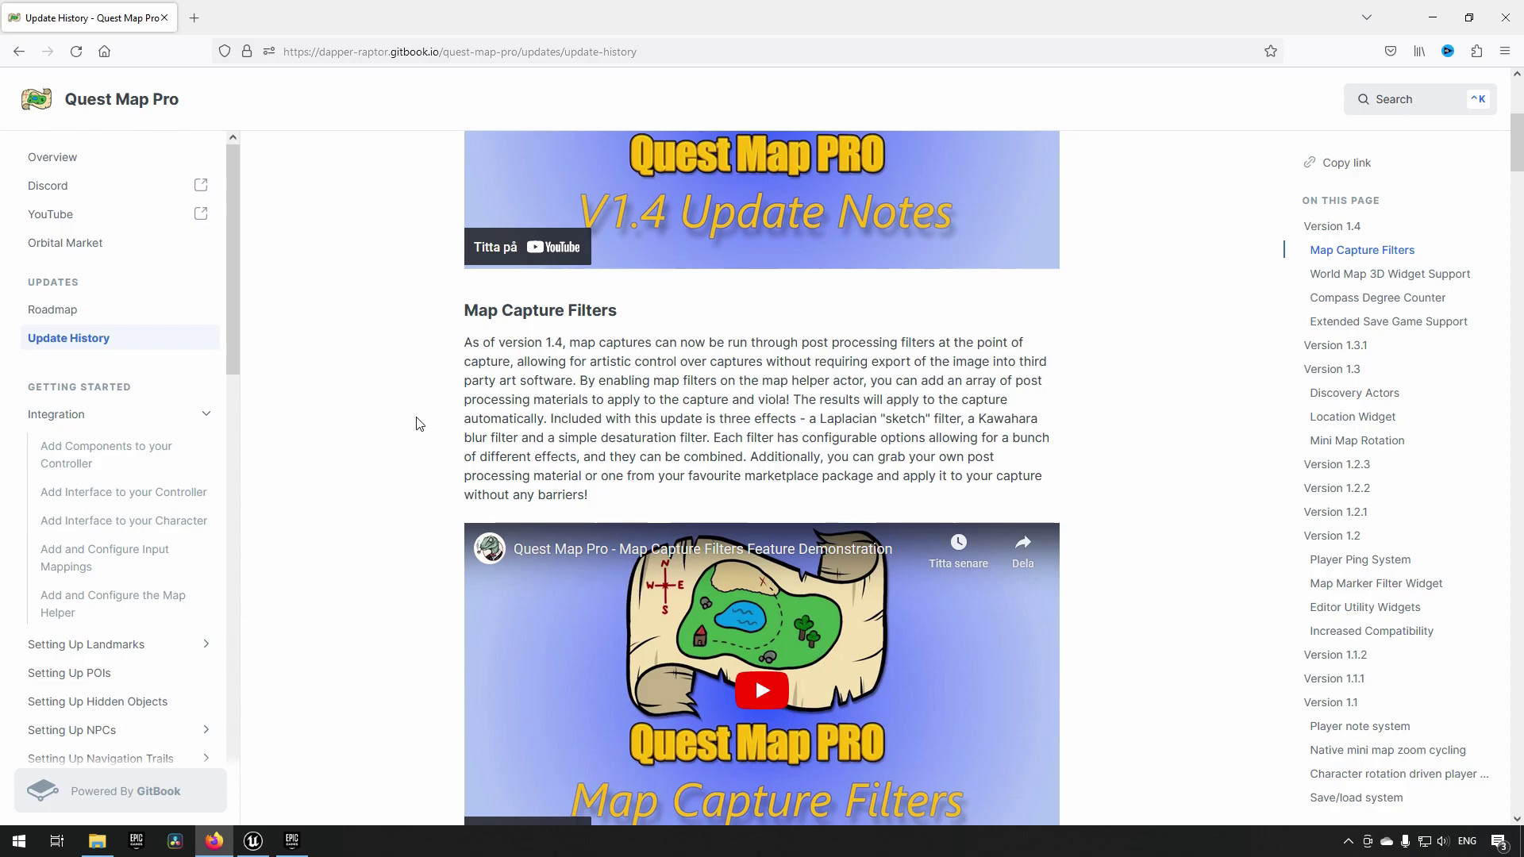
scroll(417, 425, down, 6)
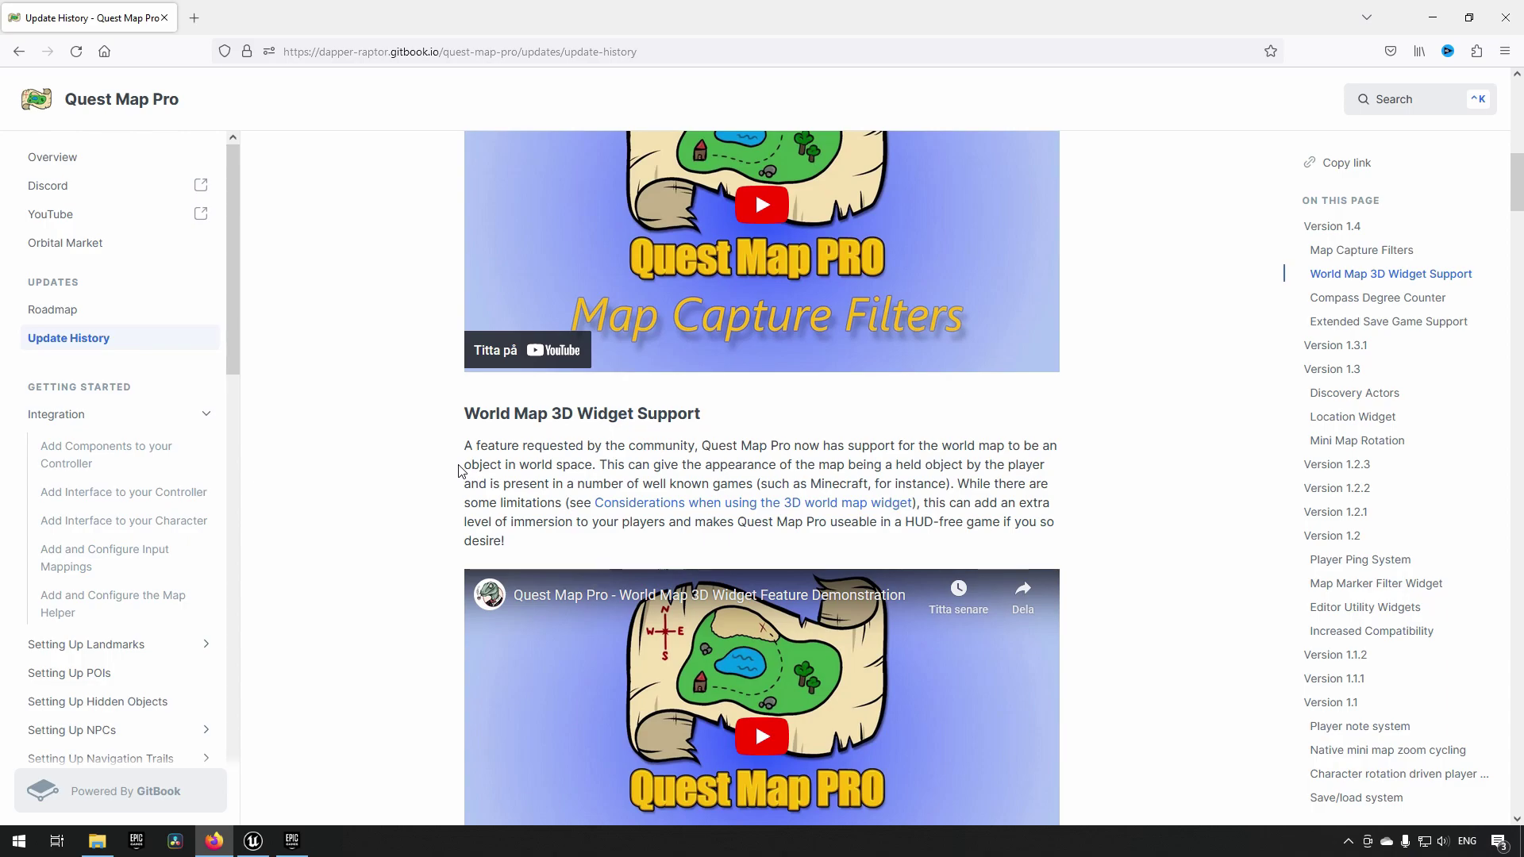
scroll(459, 470, down, 6)
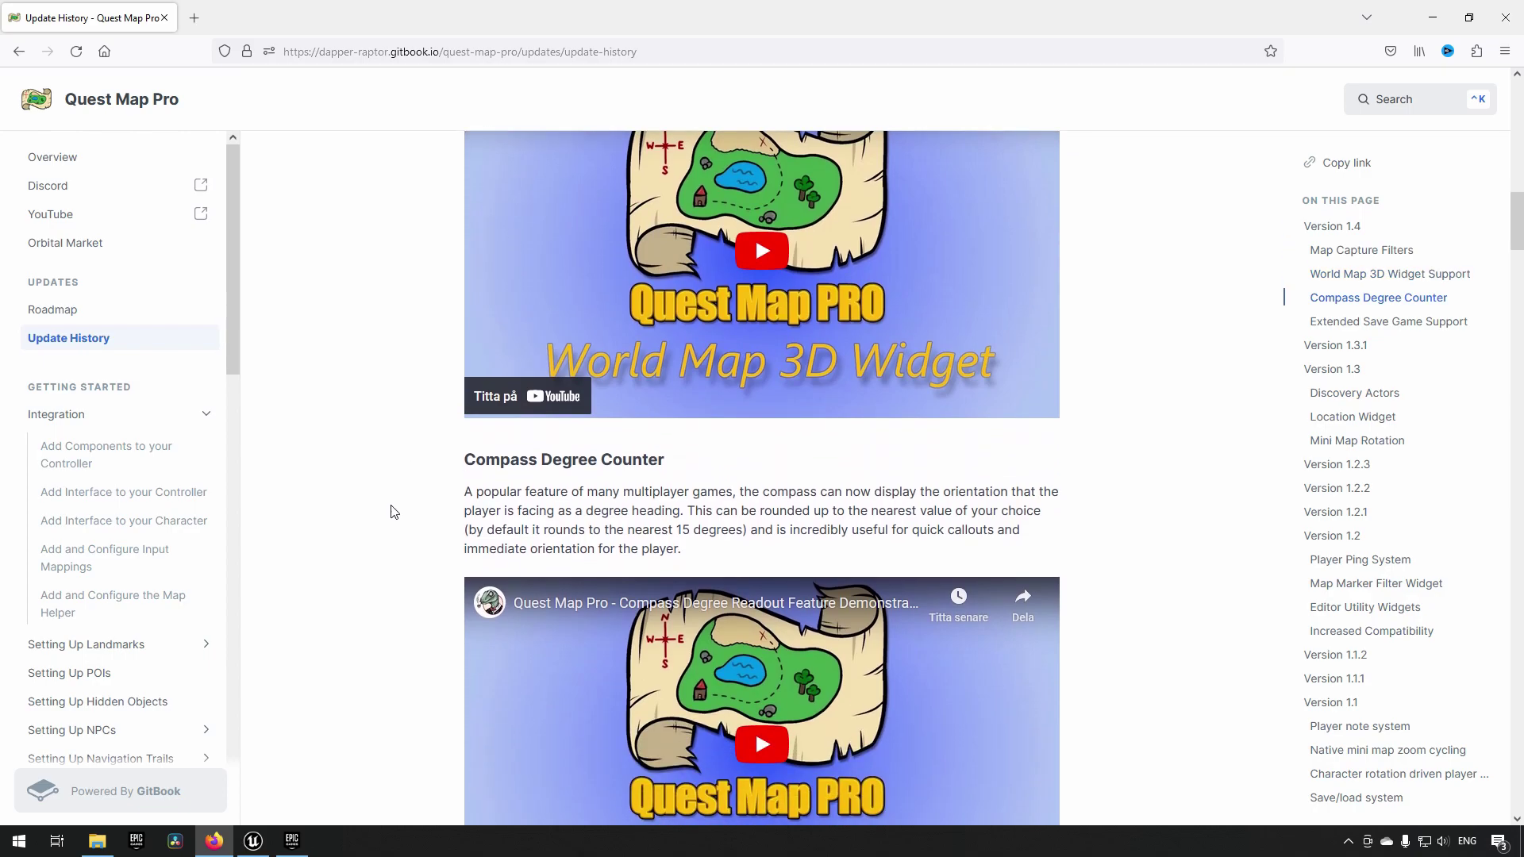
scroll(516, 469, down, 2)
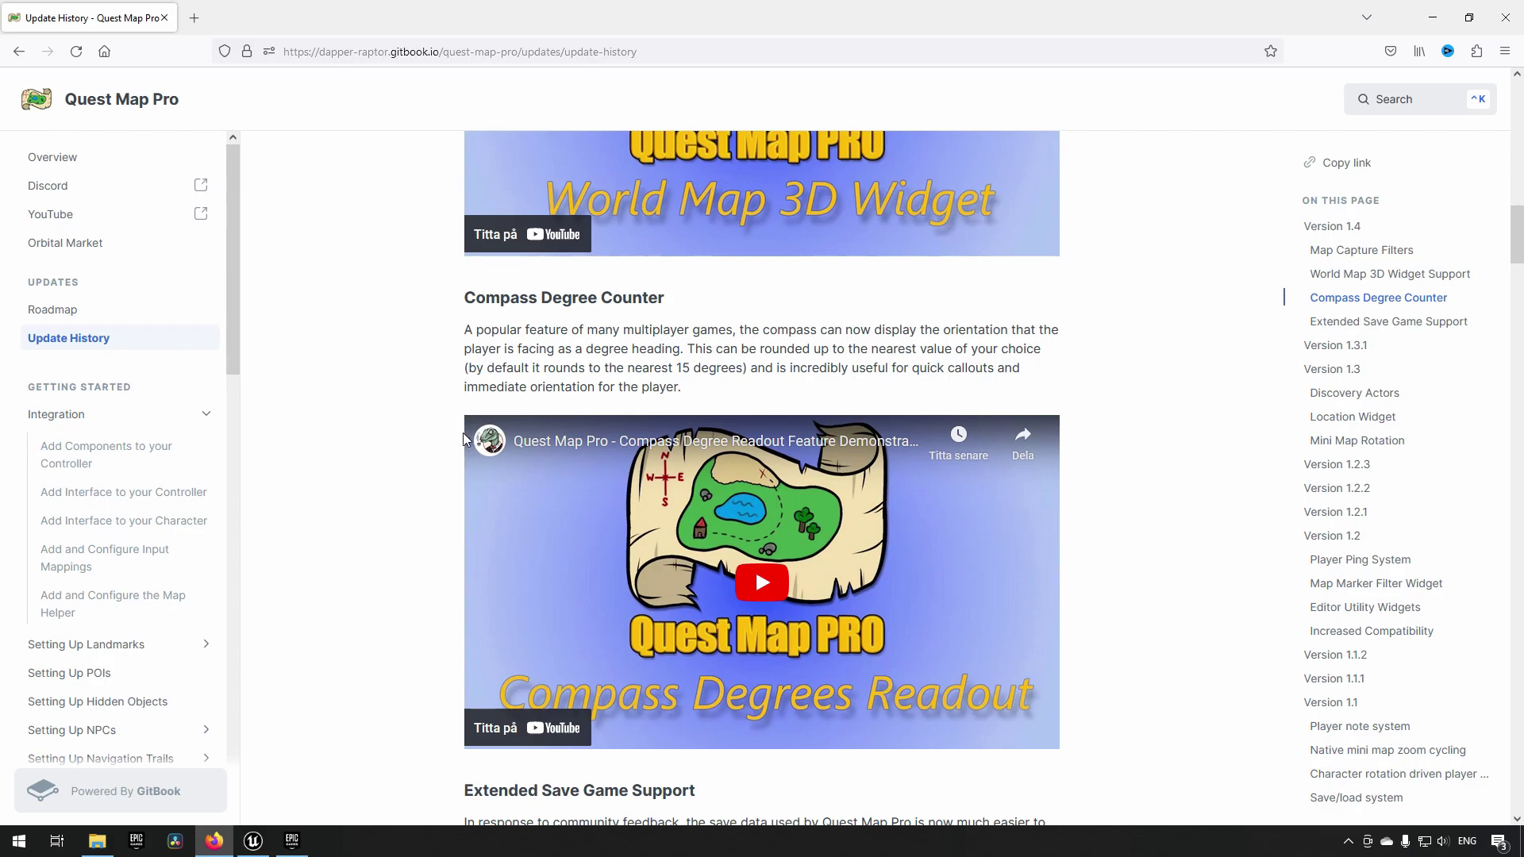
scroll(426, 453, down, 4)
scroll(417, 524, down, 2)
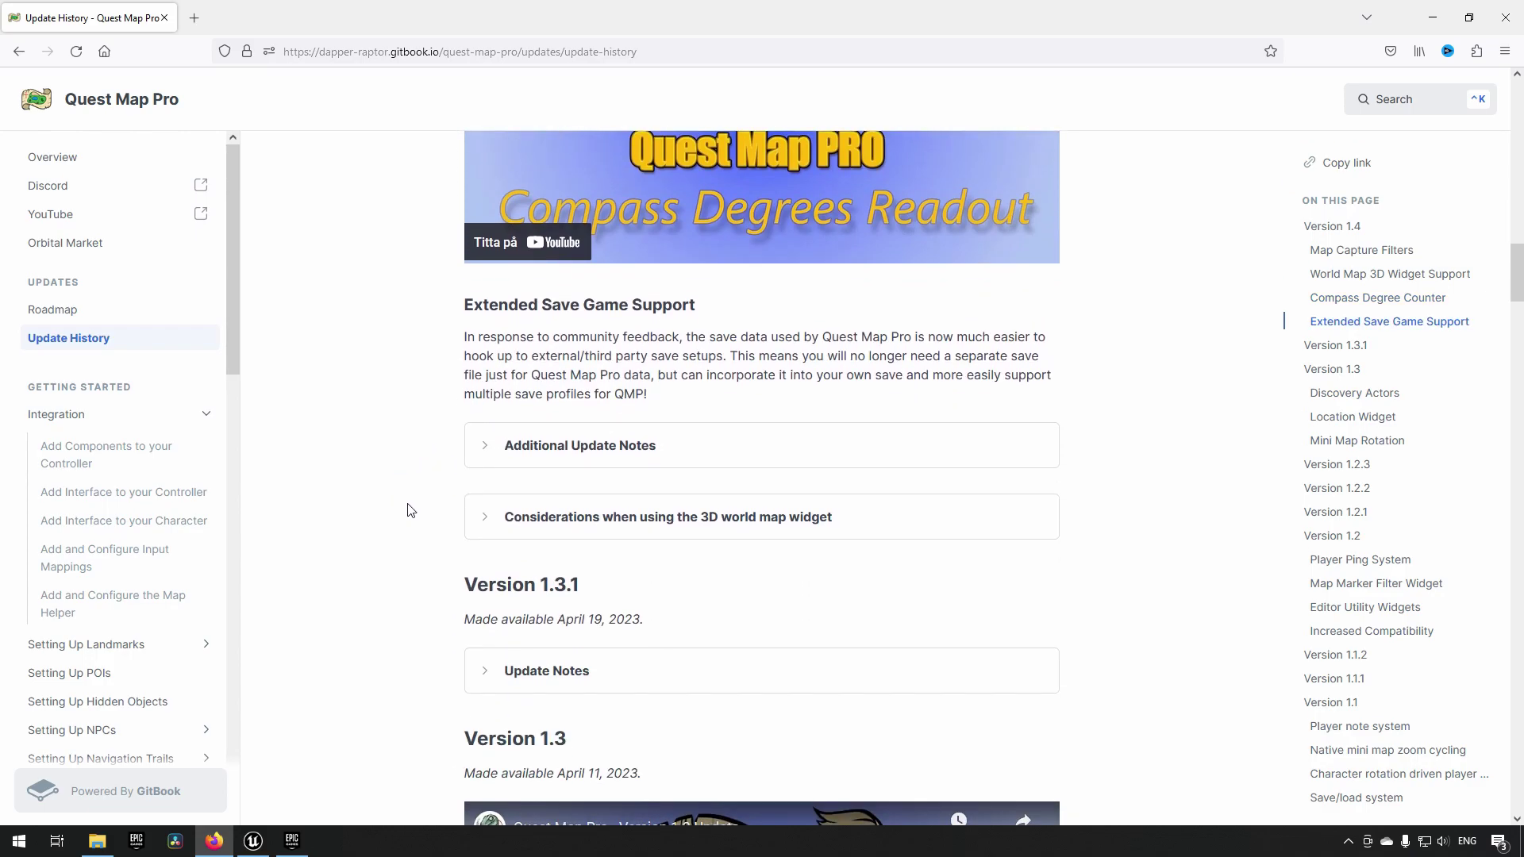
scroll(432, 476, down, 3)
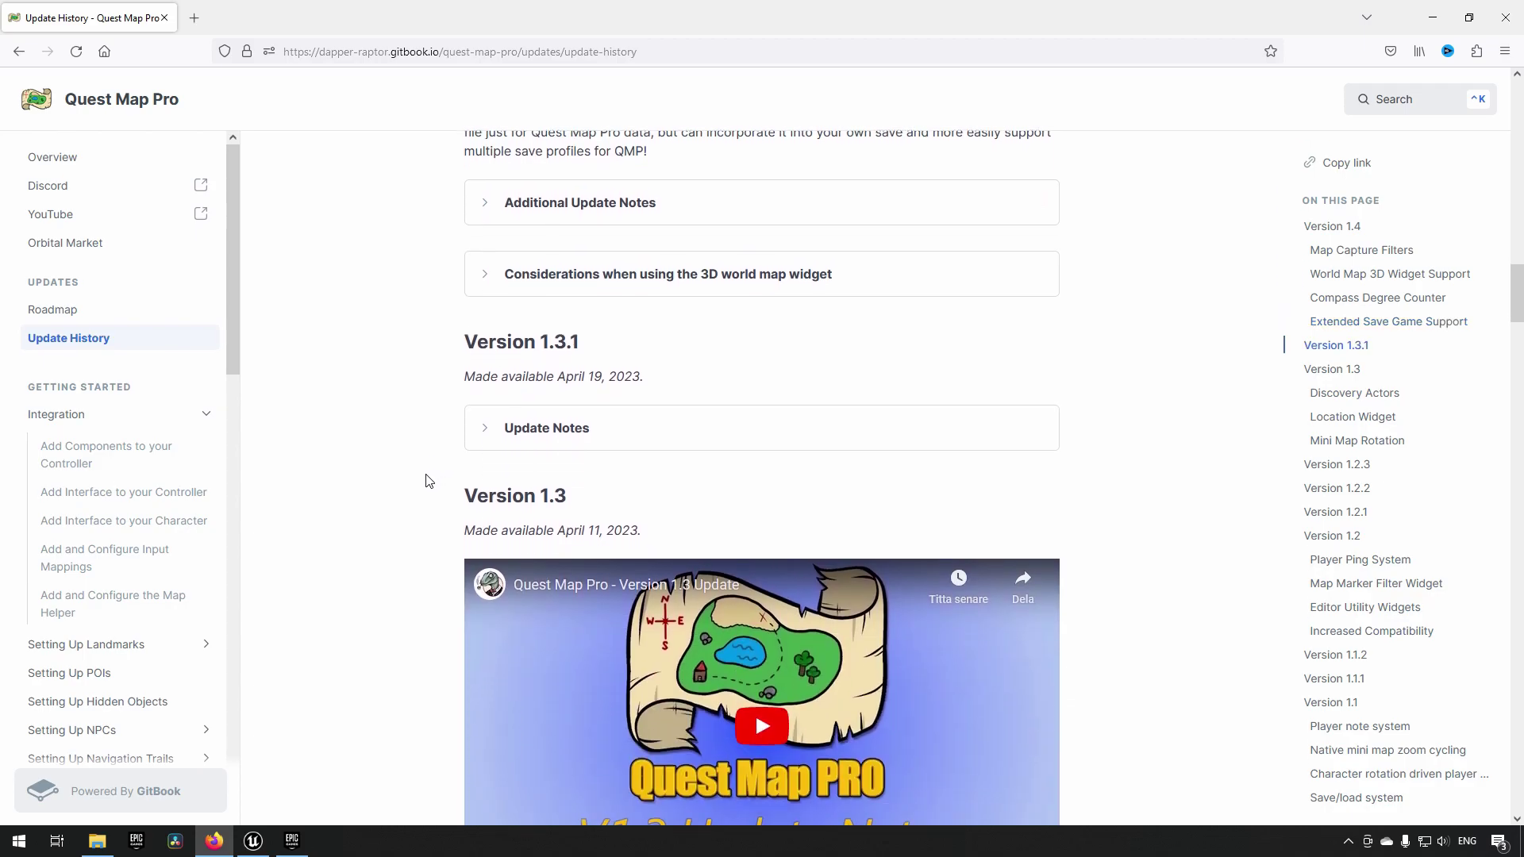
scroll(429, 483, up, 3)
scroll(402, 435, down, 3)
- Review the Version 1.3 notes on Discovery Actors, the Location Widget and Mini Map Rotation
scroll(398, 441, down, 4)
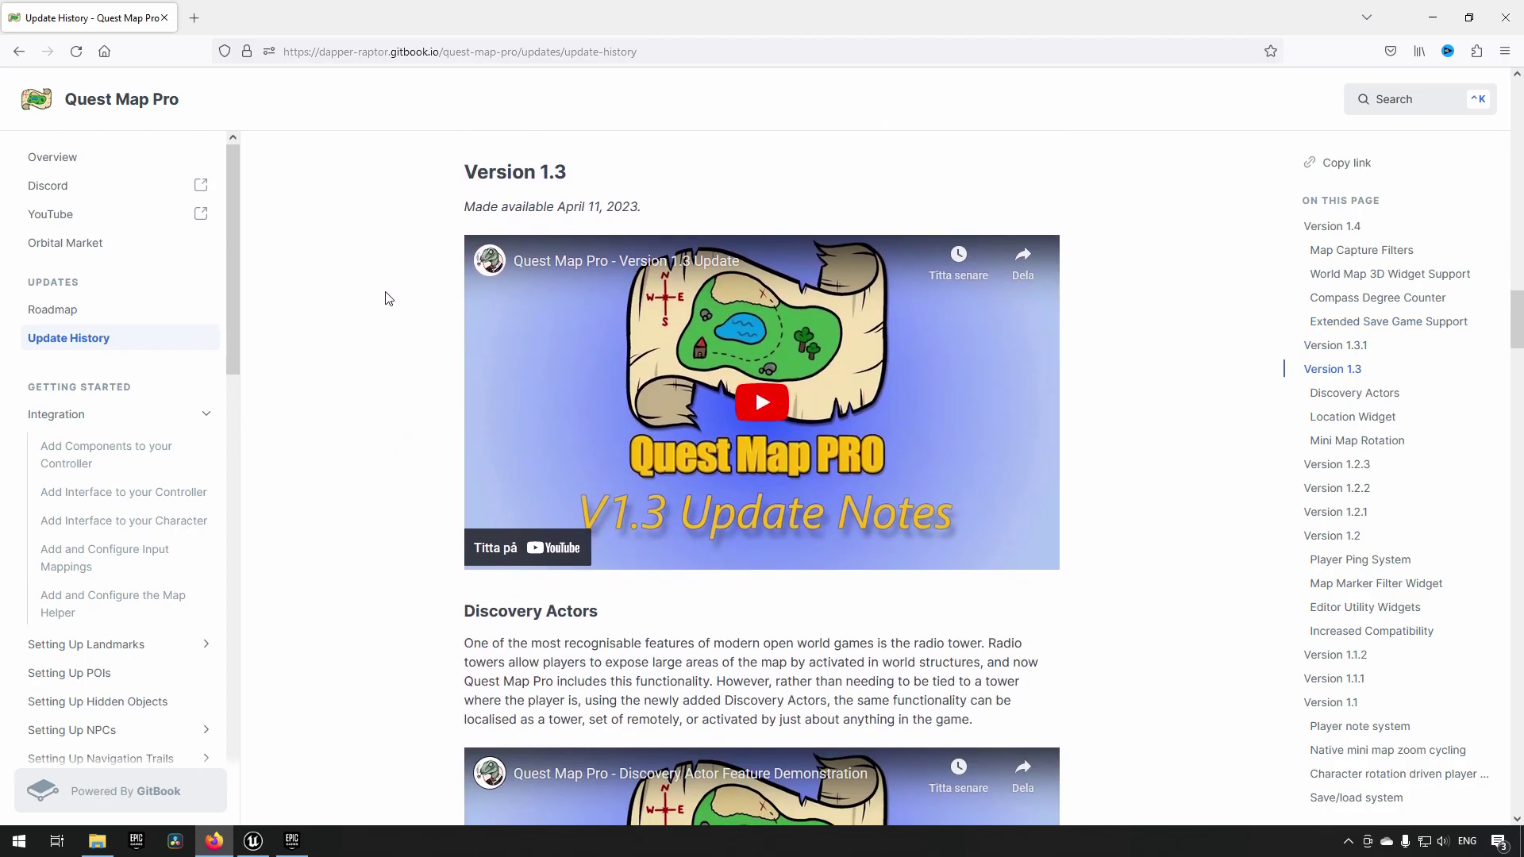
scroll(375, 385, down, 3)
scroll(375, 389, up, 3)
scroll(410, 494, down, 2)
scroll(410, 445, down, 2)
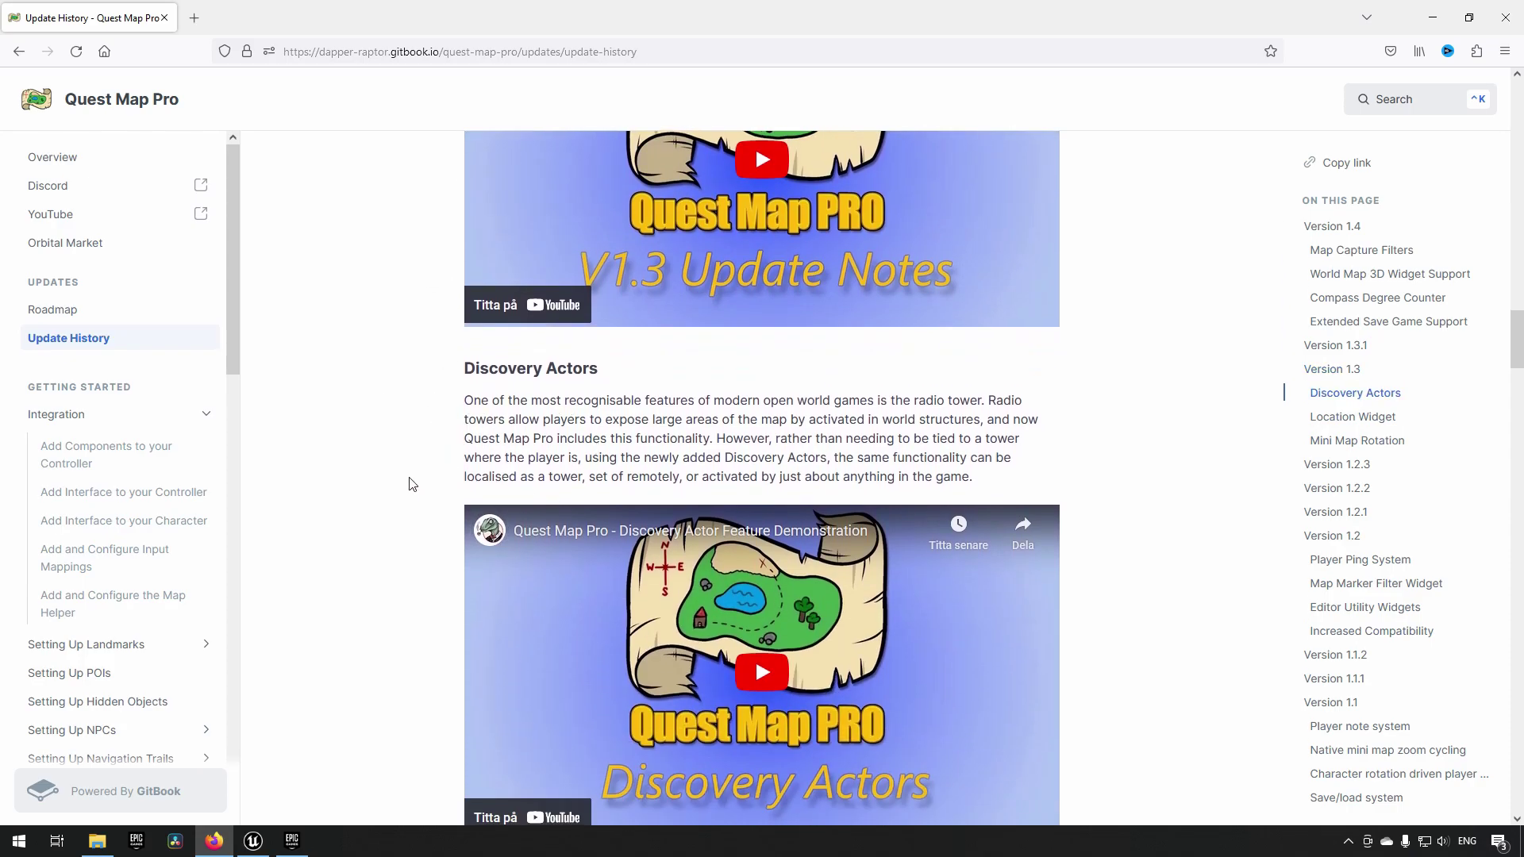
scroll(409, 480, down, 4)
scroll(415, 564, down, 6)
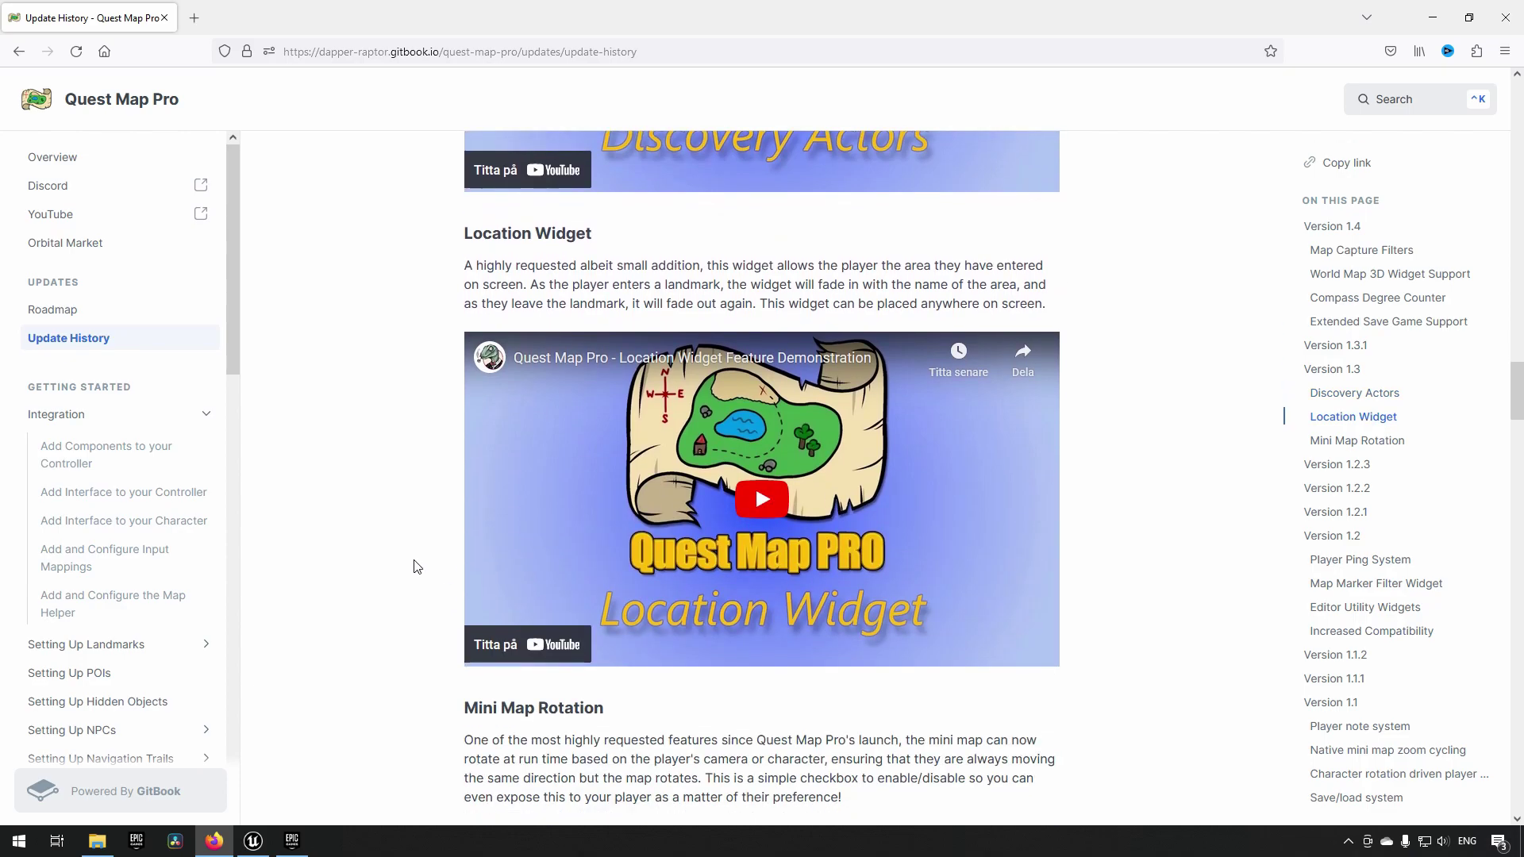
scroll(421, 592, down, 11)
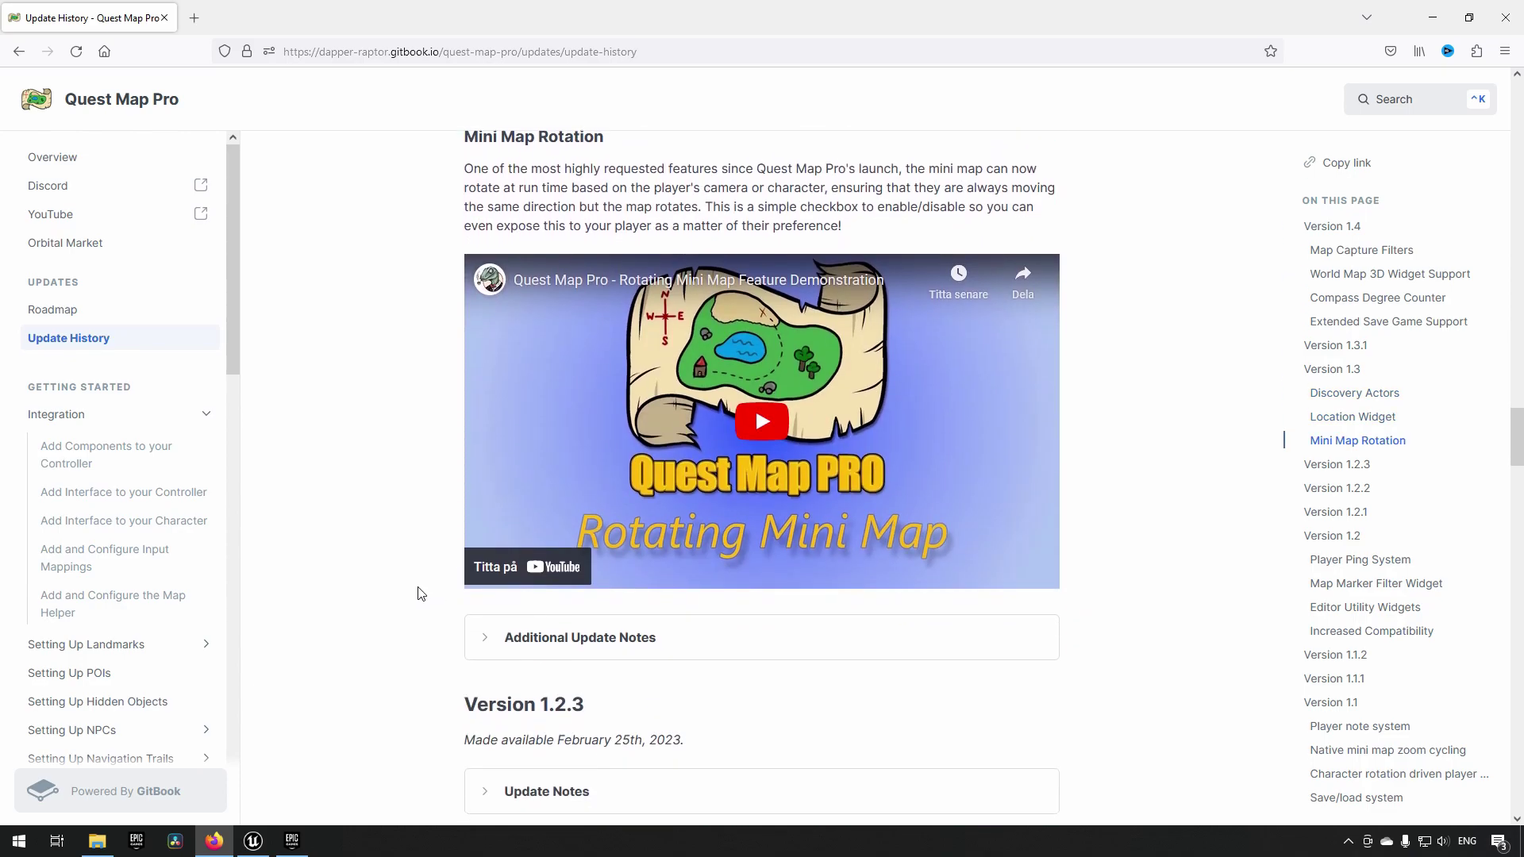
- Skim the Version 1.2 and older update notes, including player ping, marker filters and editor utility widgets, and return to Version 1.4
scroll(423, 579, down, 6)
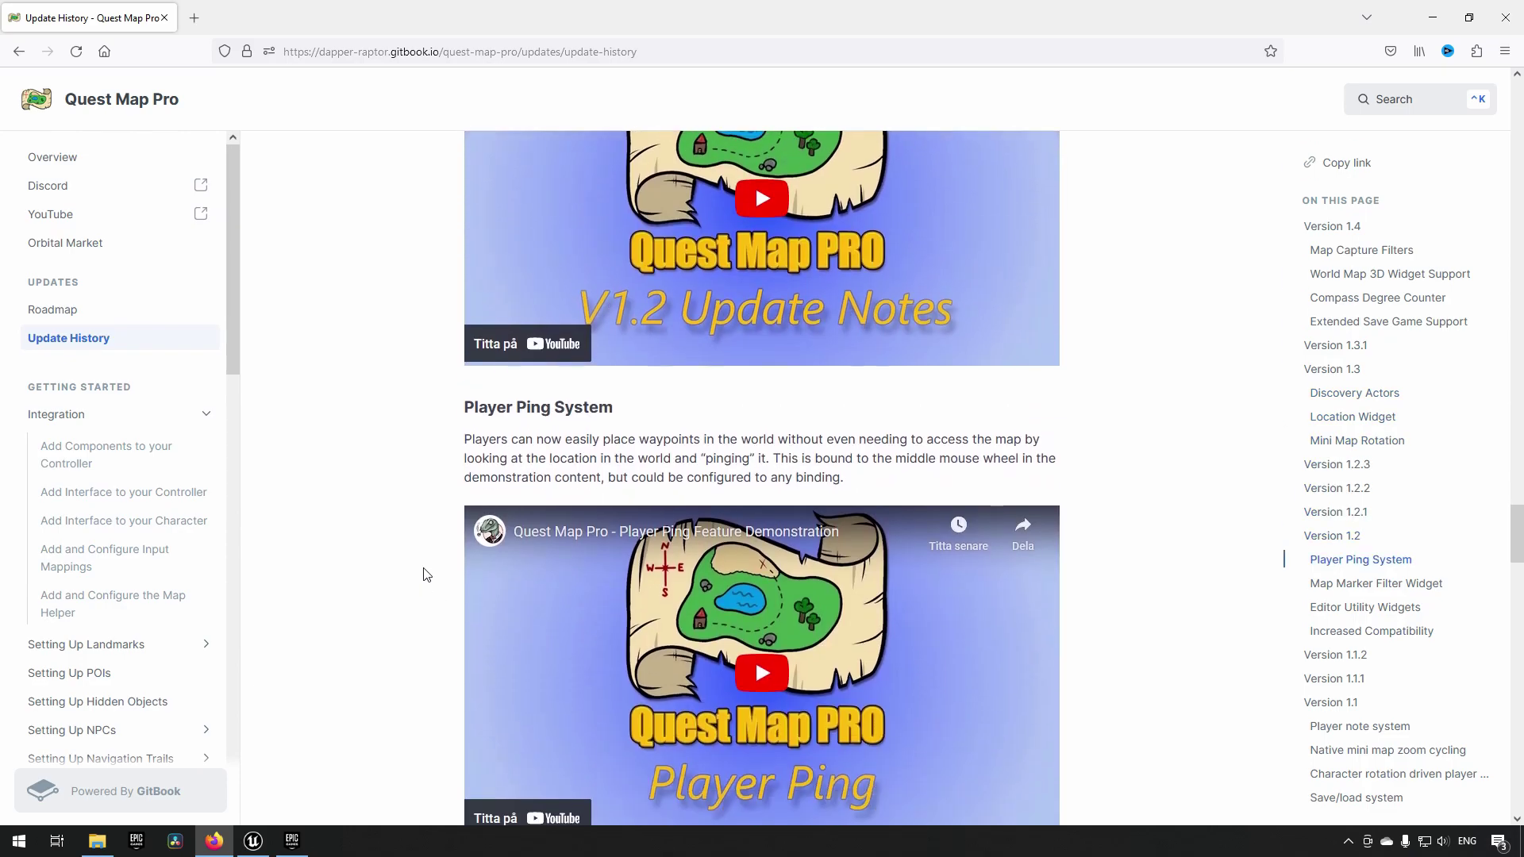
scroll(416, 546, down, 5)
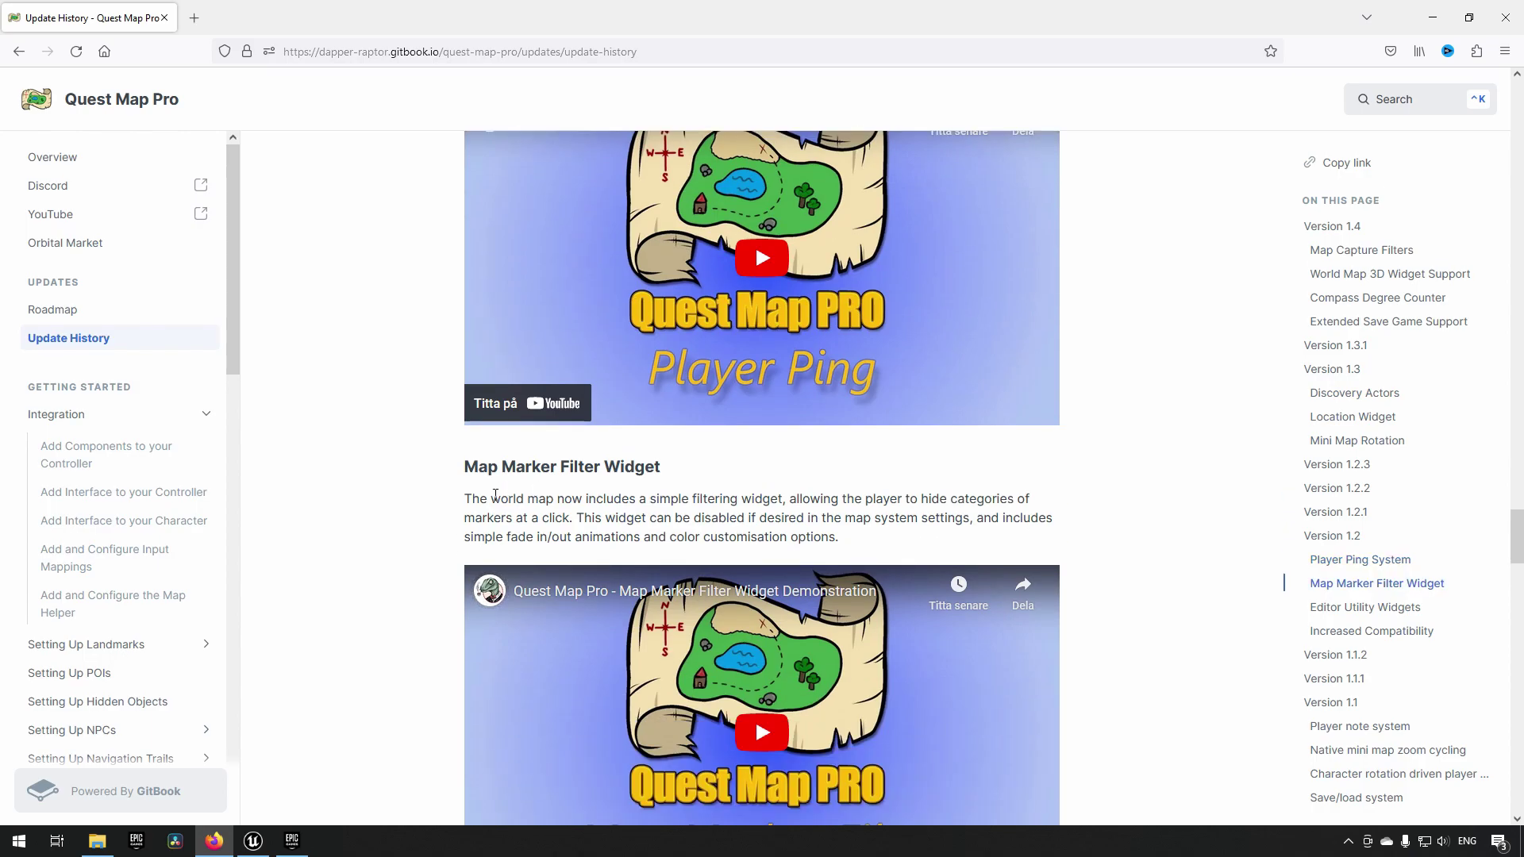
scroll(425, 543, down, 6)
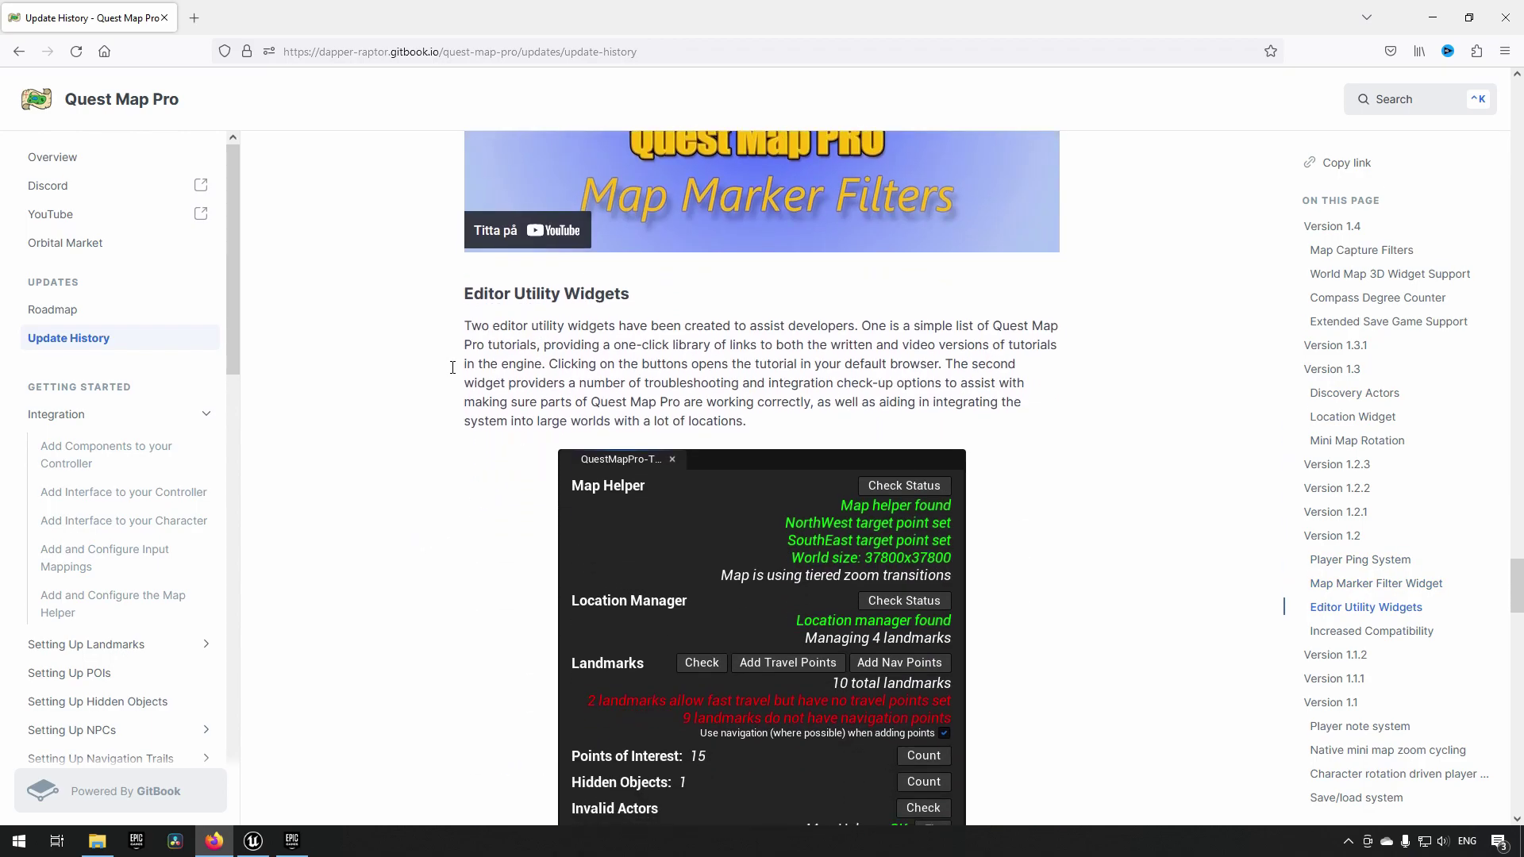
scroll(399, 434, down, 8)
scroll(399, 435, down, 7)
scroll(405, 441, up, 3)
scroll(409, 446, down, 7)
scroll(421, 468, down, 11)
scroll(435, 527, up, 20)
scroll(437, 530, up, 20)
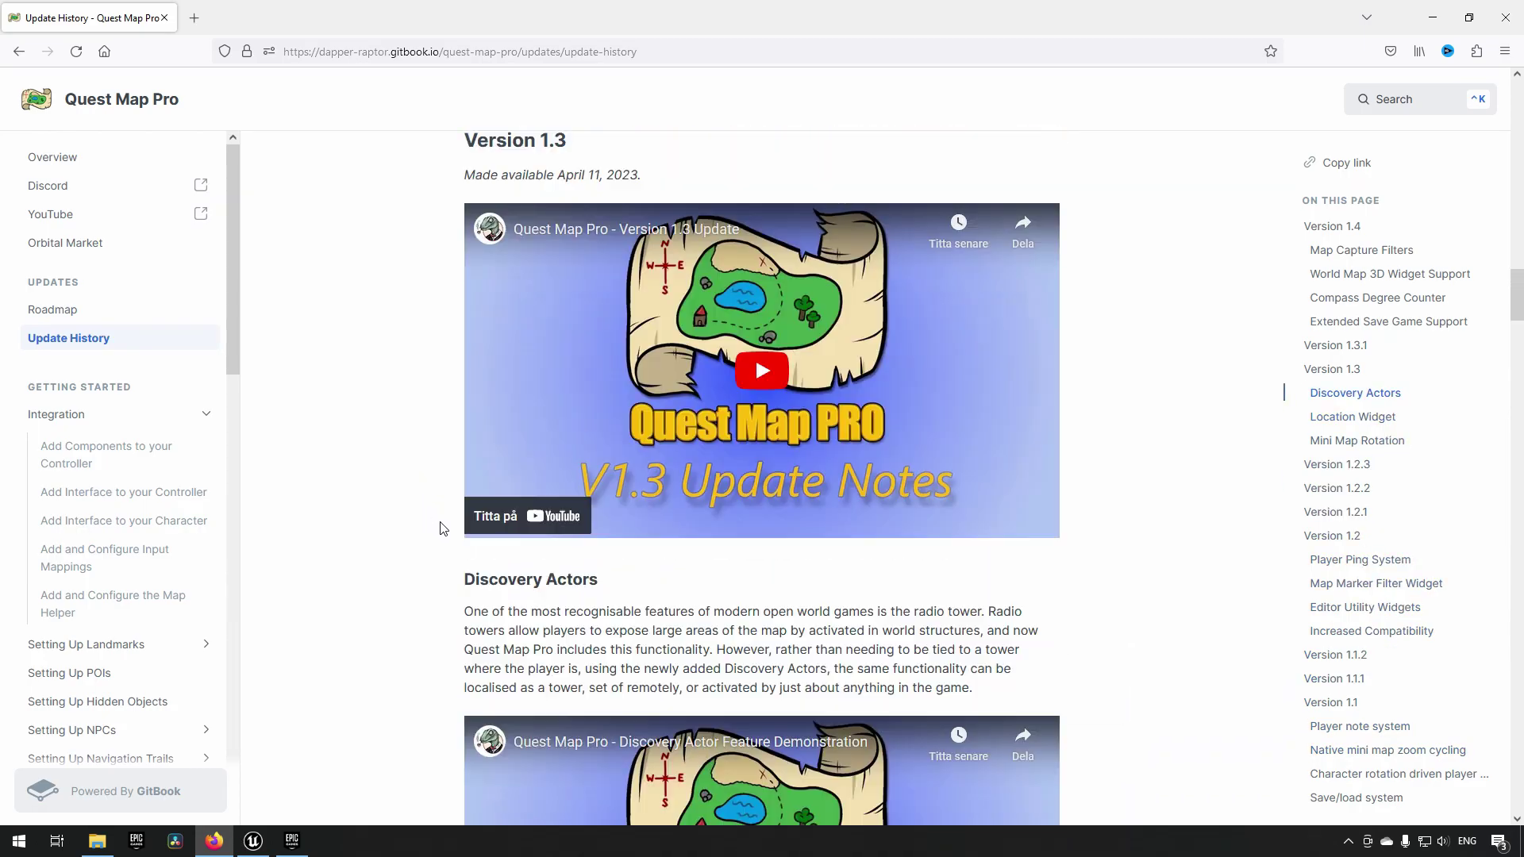
scroll(442, 528, up, 7)
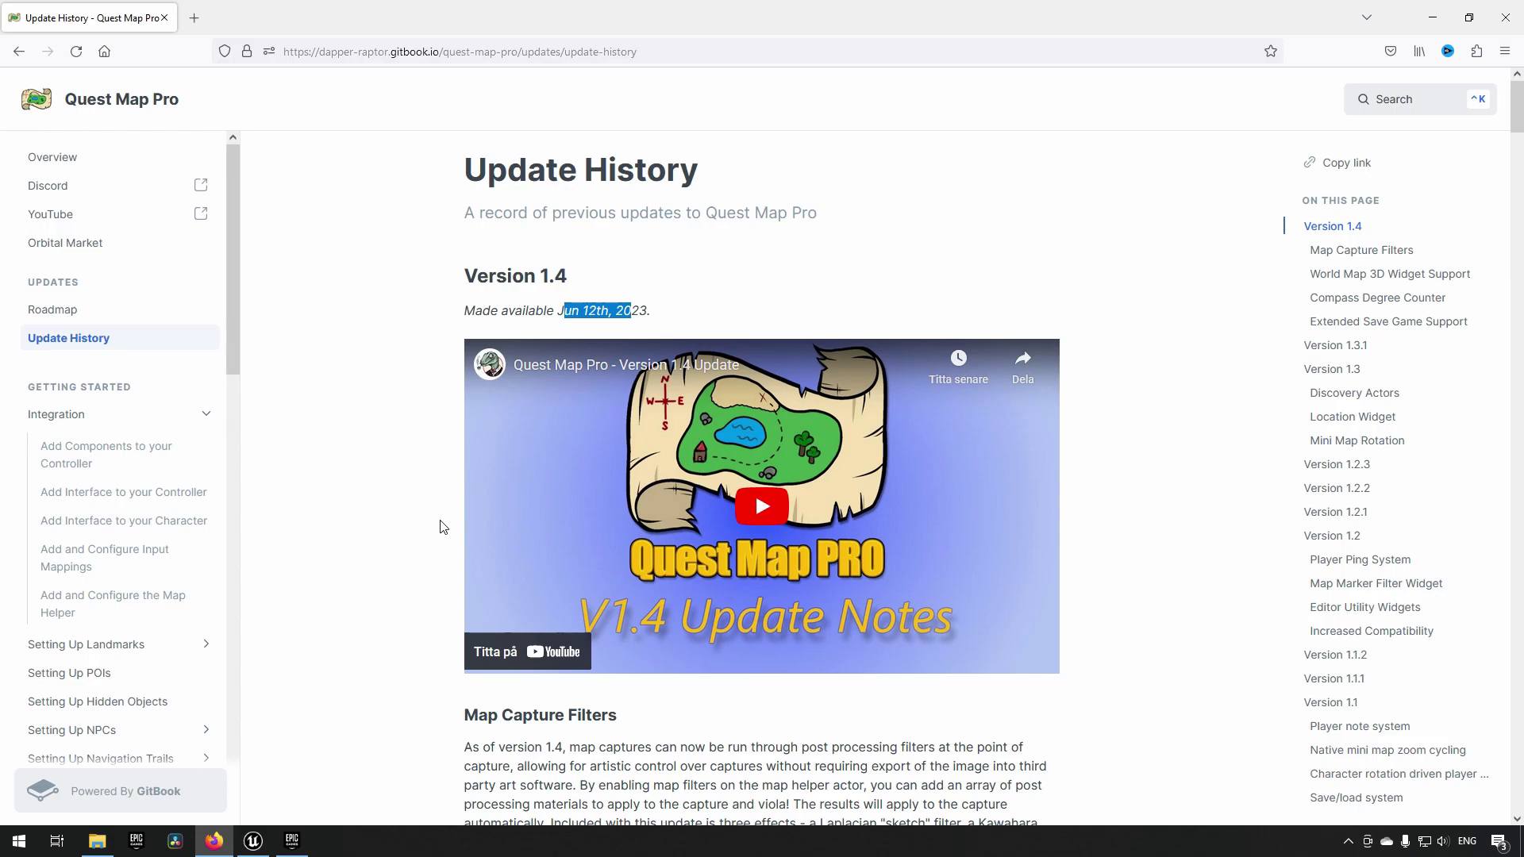
- Switch to the Epic Games Launcher, check Quest Map Pro's star rating breakdown, and read through its customer reviews
click(293, 841)
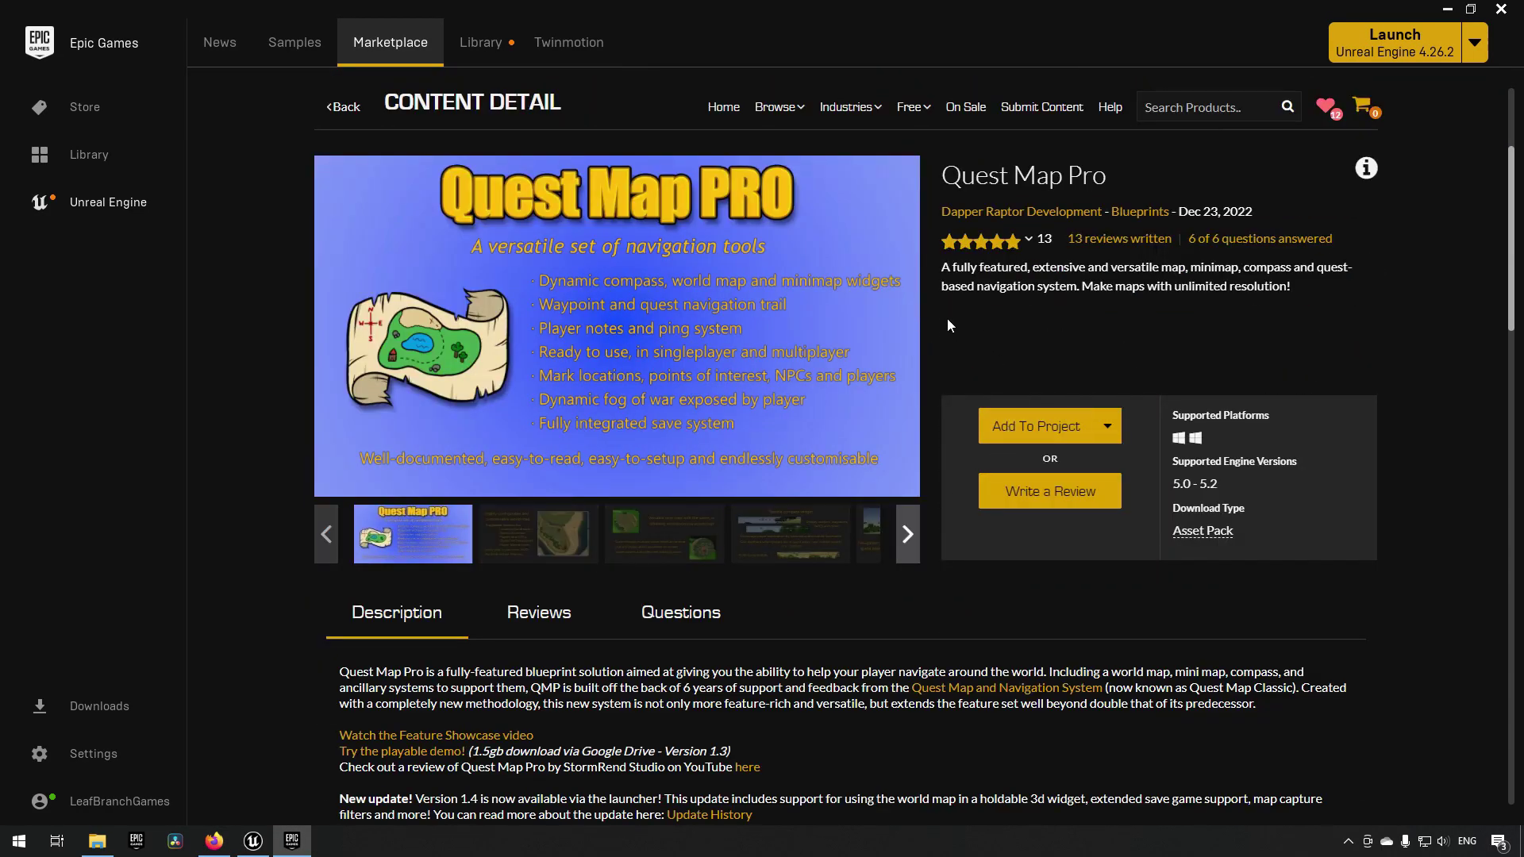
mouse_move(967, 254)
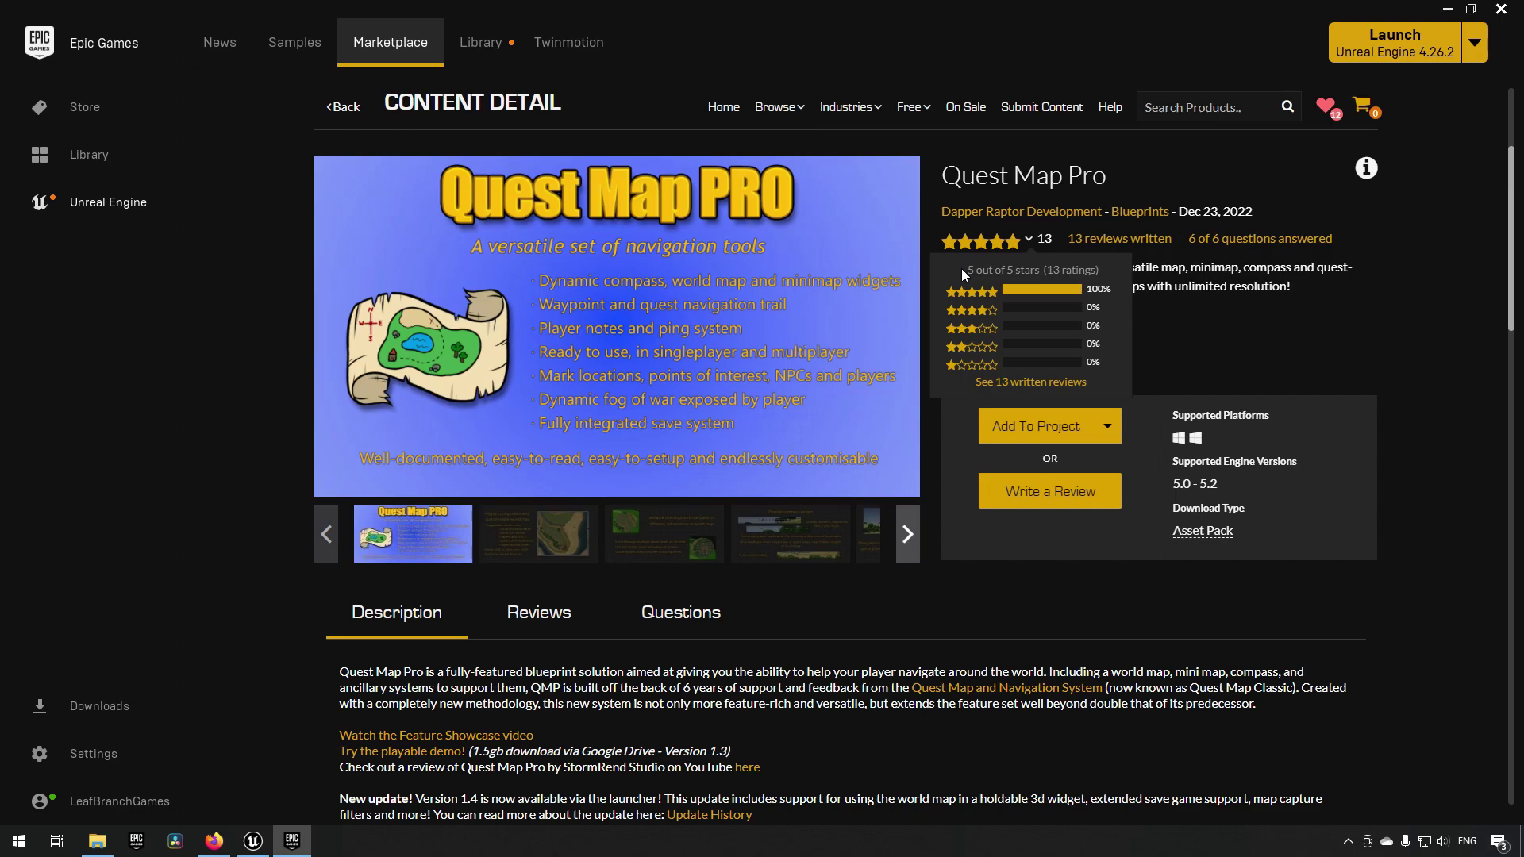
click(539, 613)
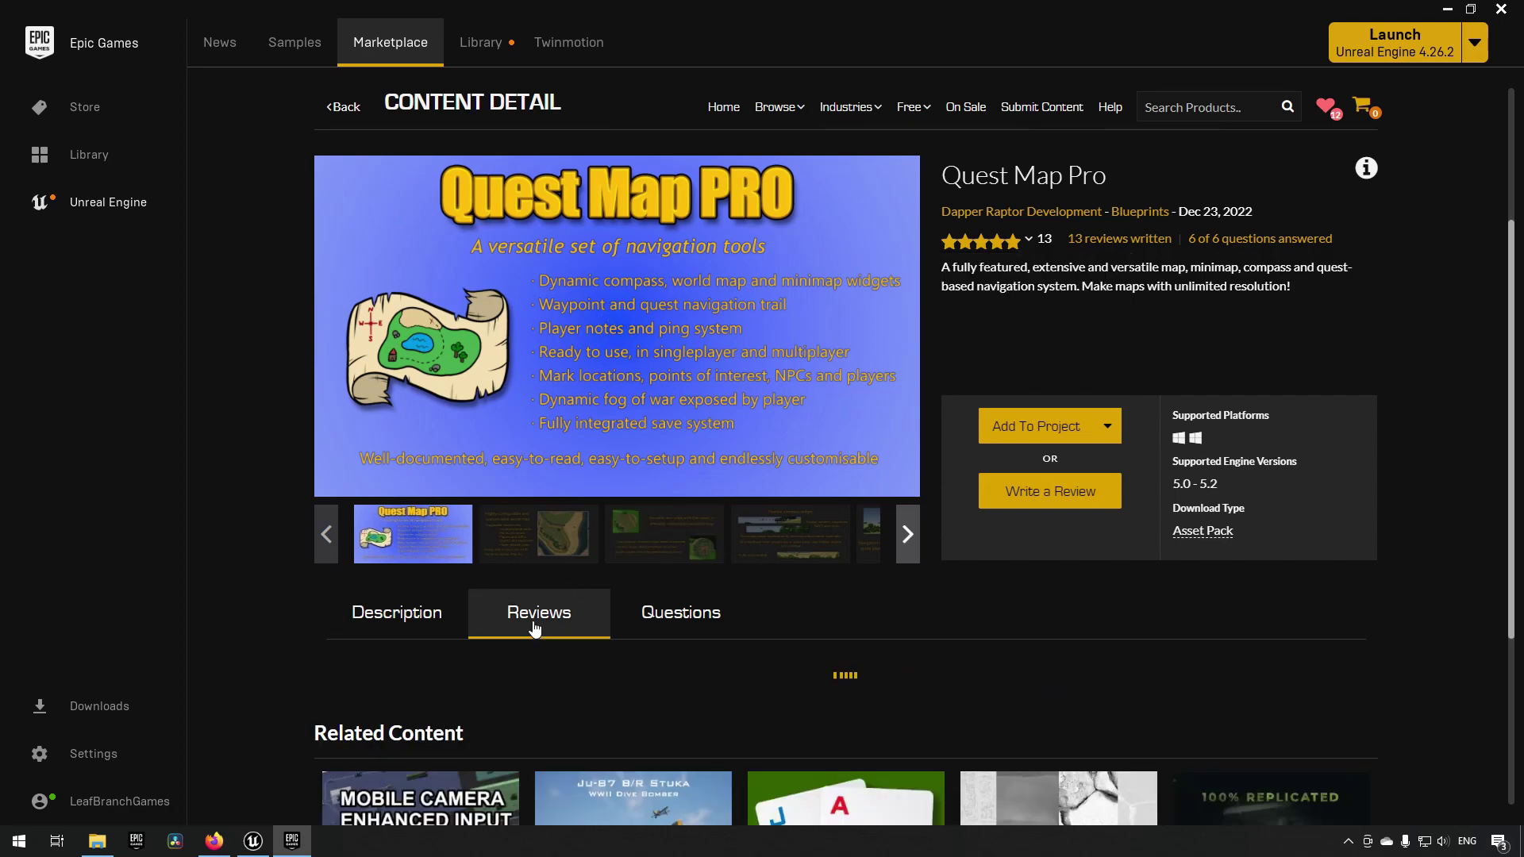
scroll(370, 627, down, 6)
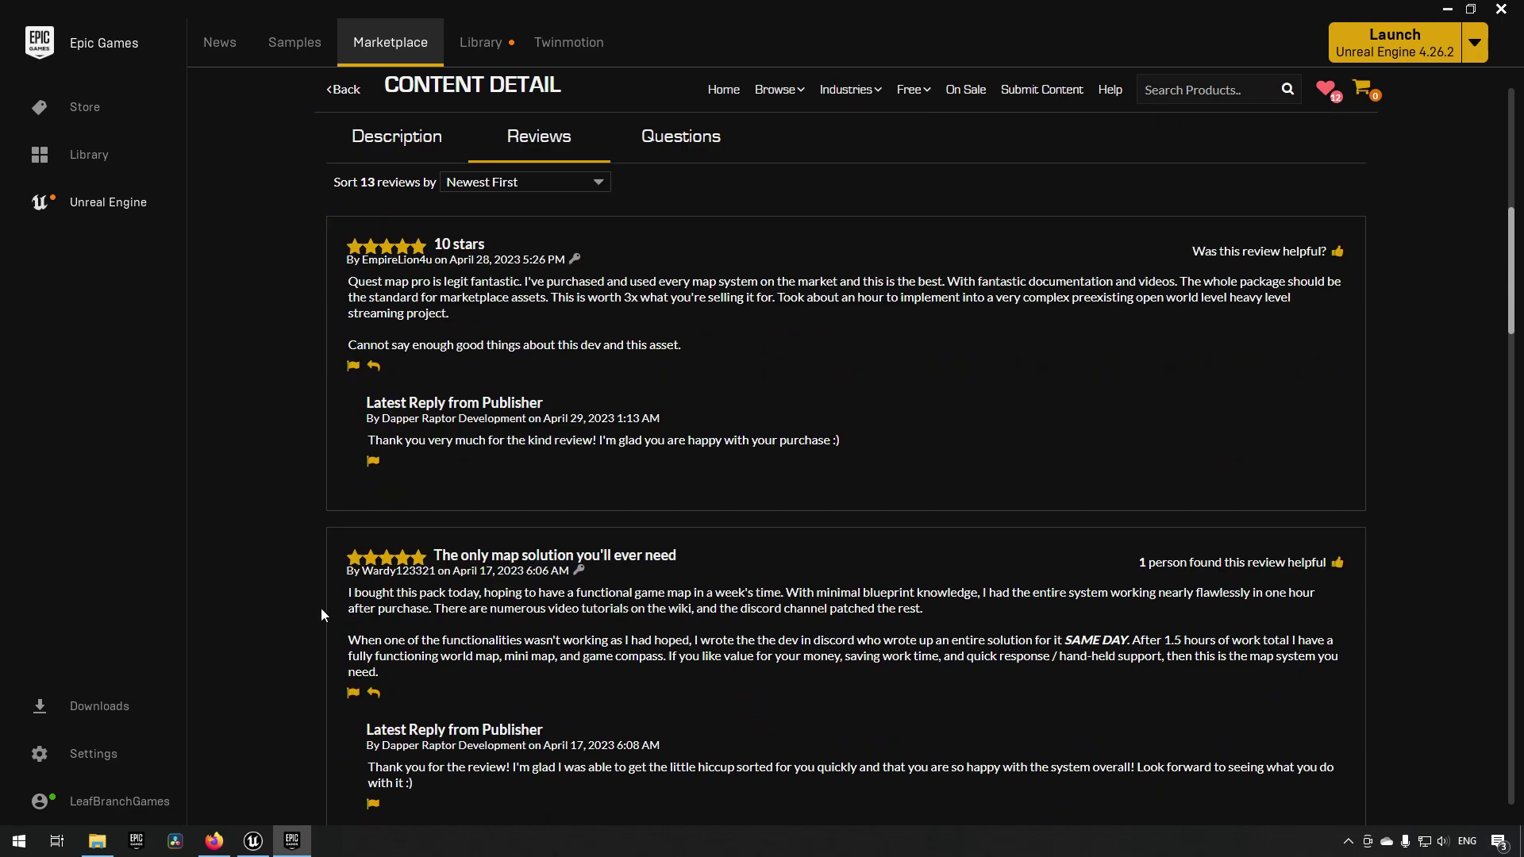
scroll(344, 517, down, 8)
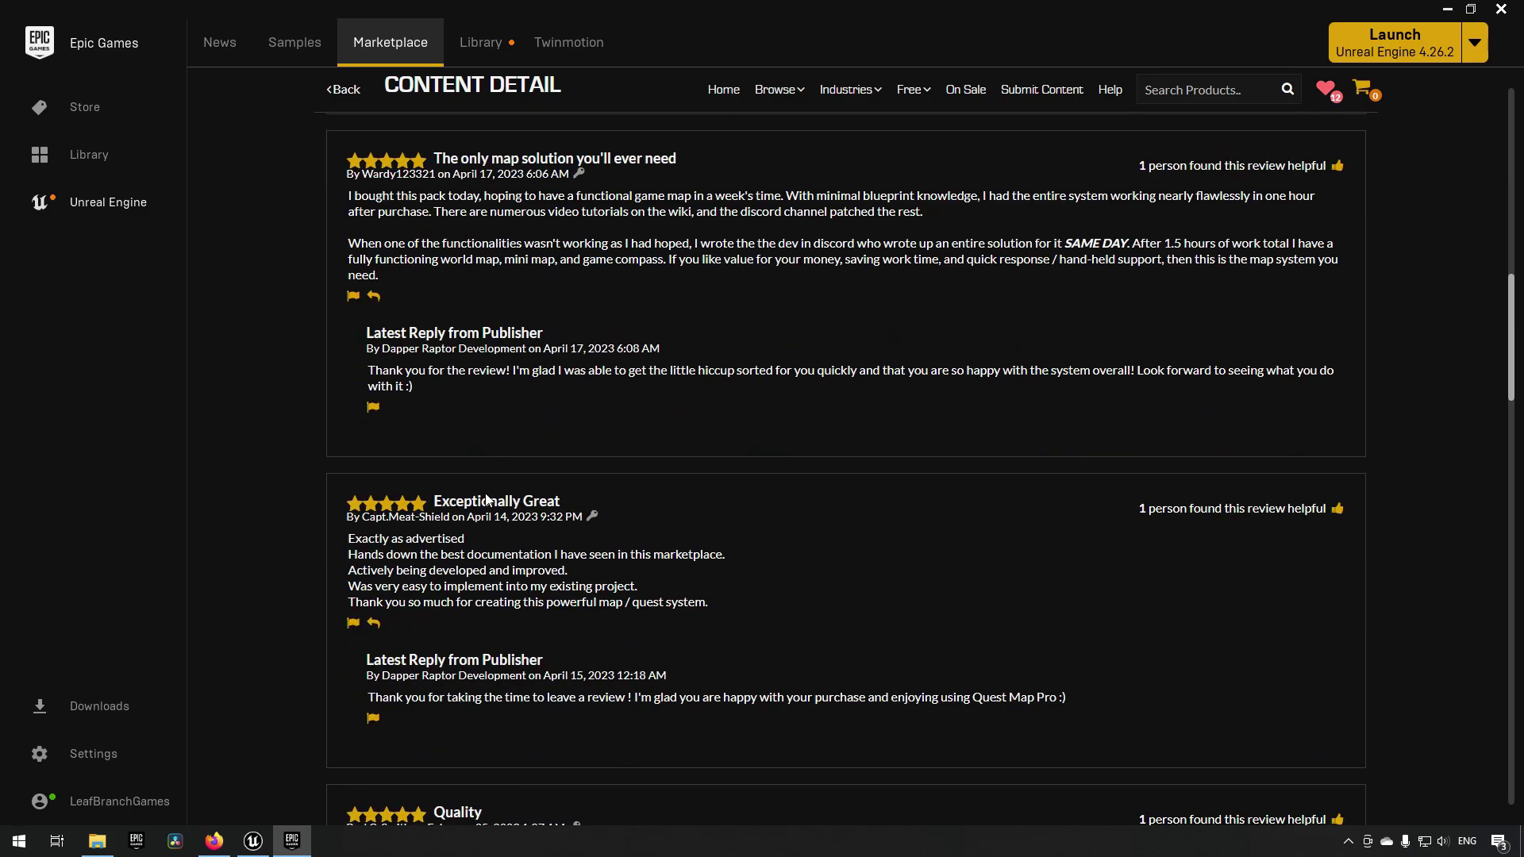
scroll(449, 616, down, 3)
scroll(357, 618, down, 3)
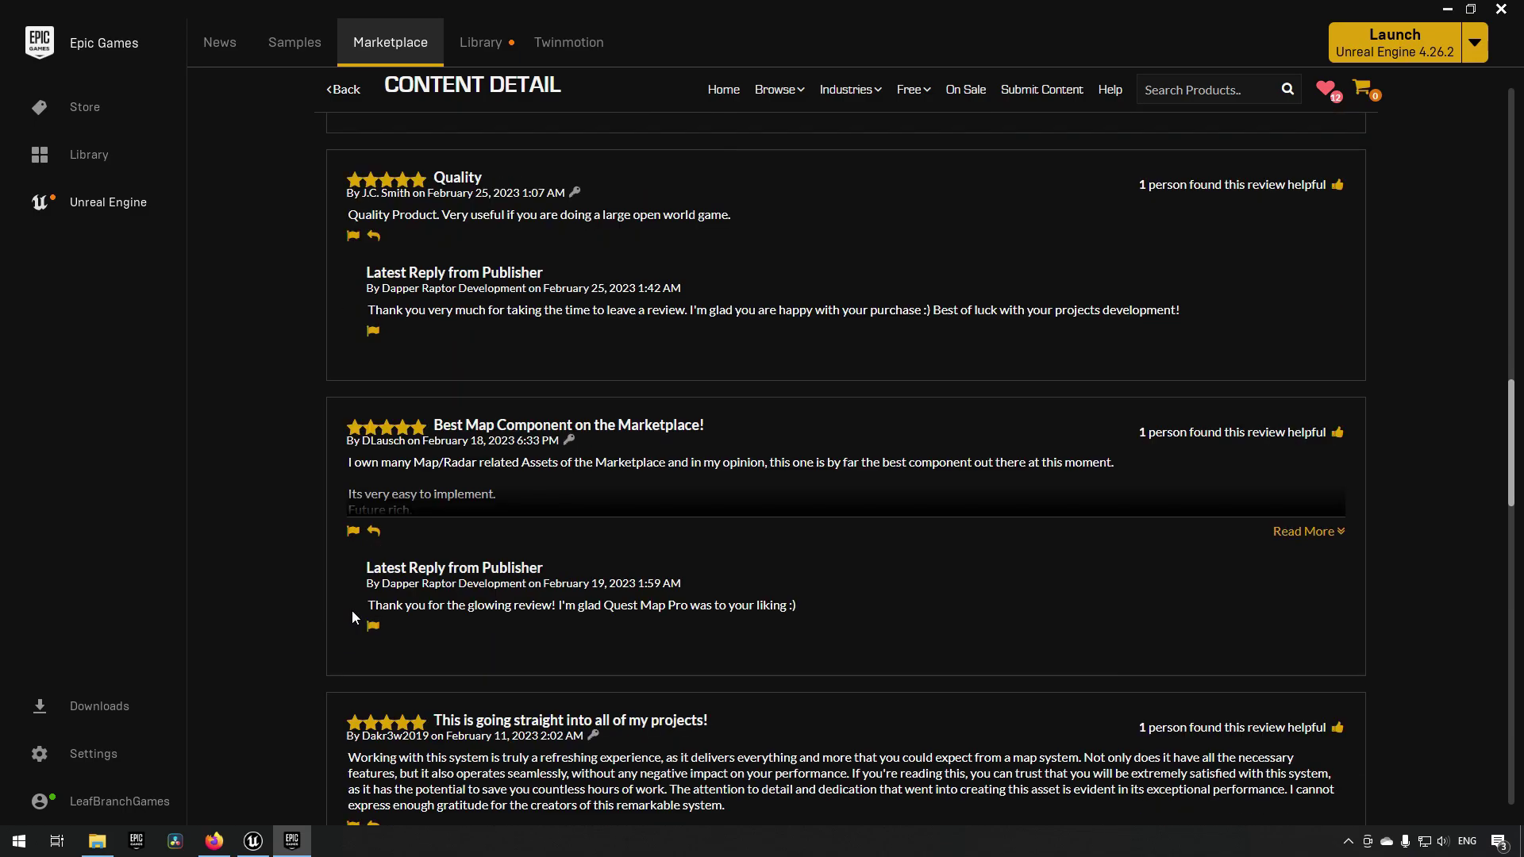
scroll(349, 611, down, 8)
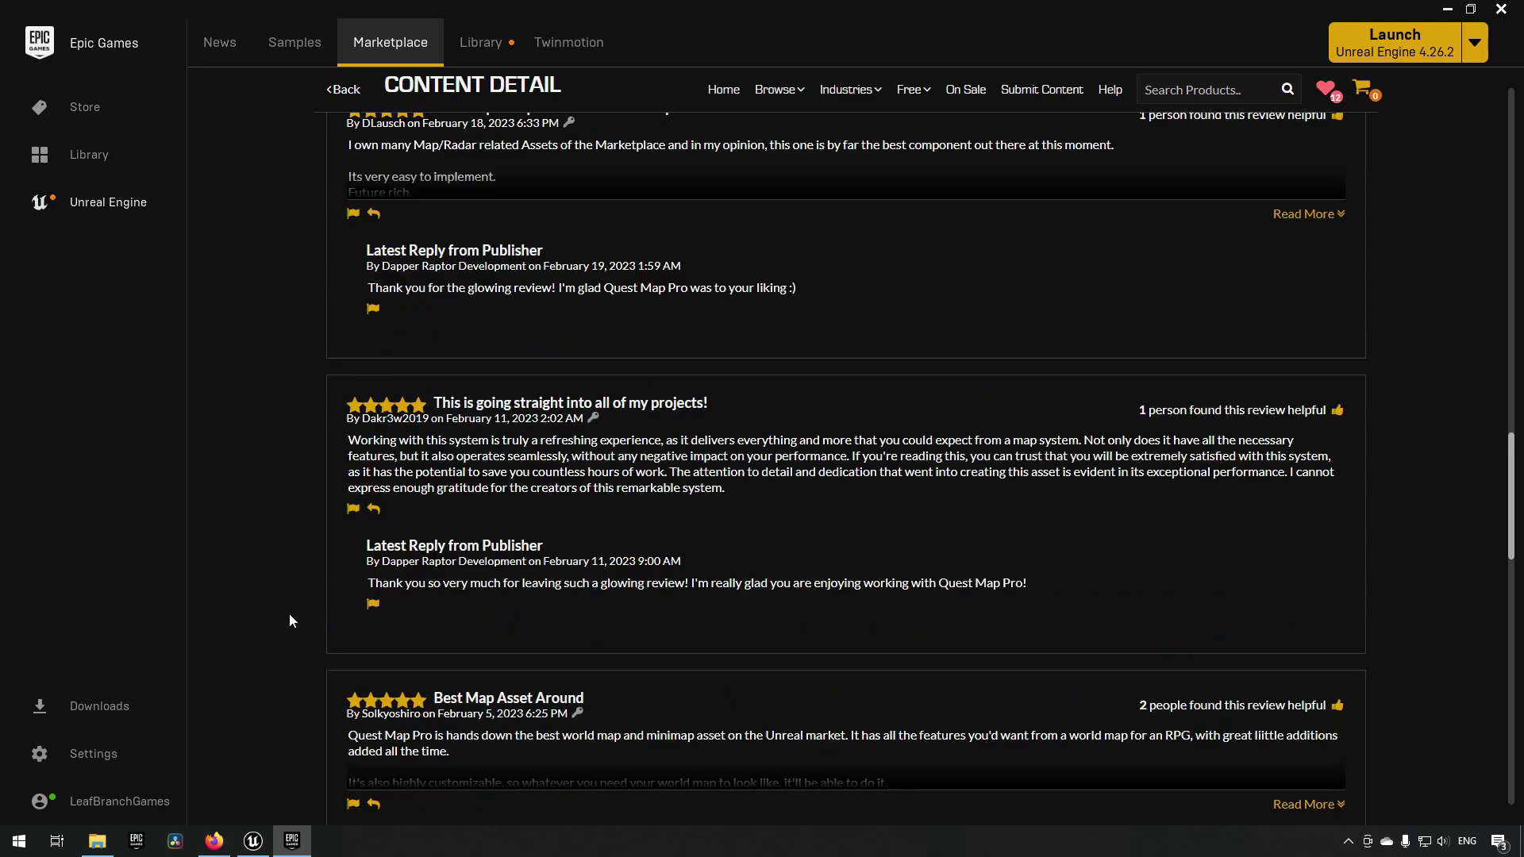
- Finish skimming the customer reviews of Quest Map Pro, and return to the product's description
scroll(289, 616, down, 11)
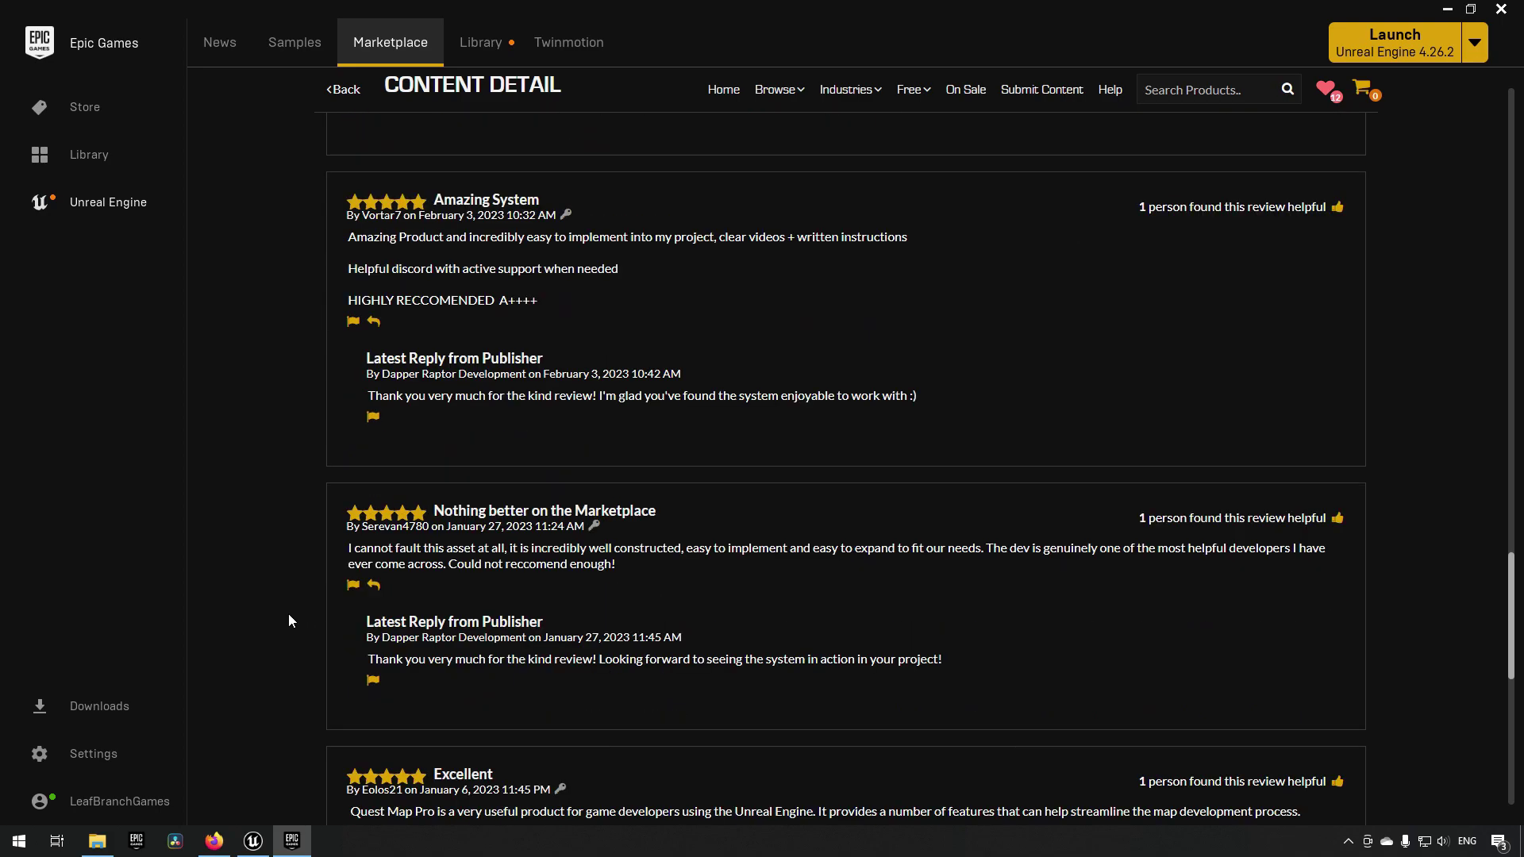
scroll(288, 613, up, 20)
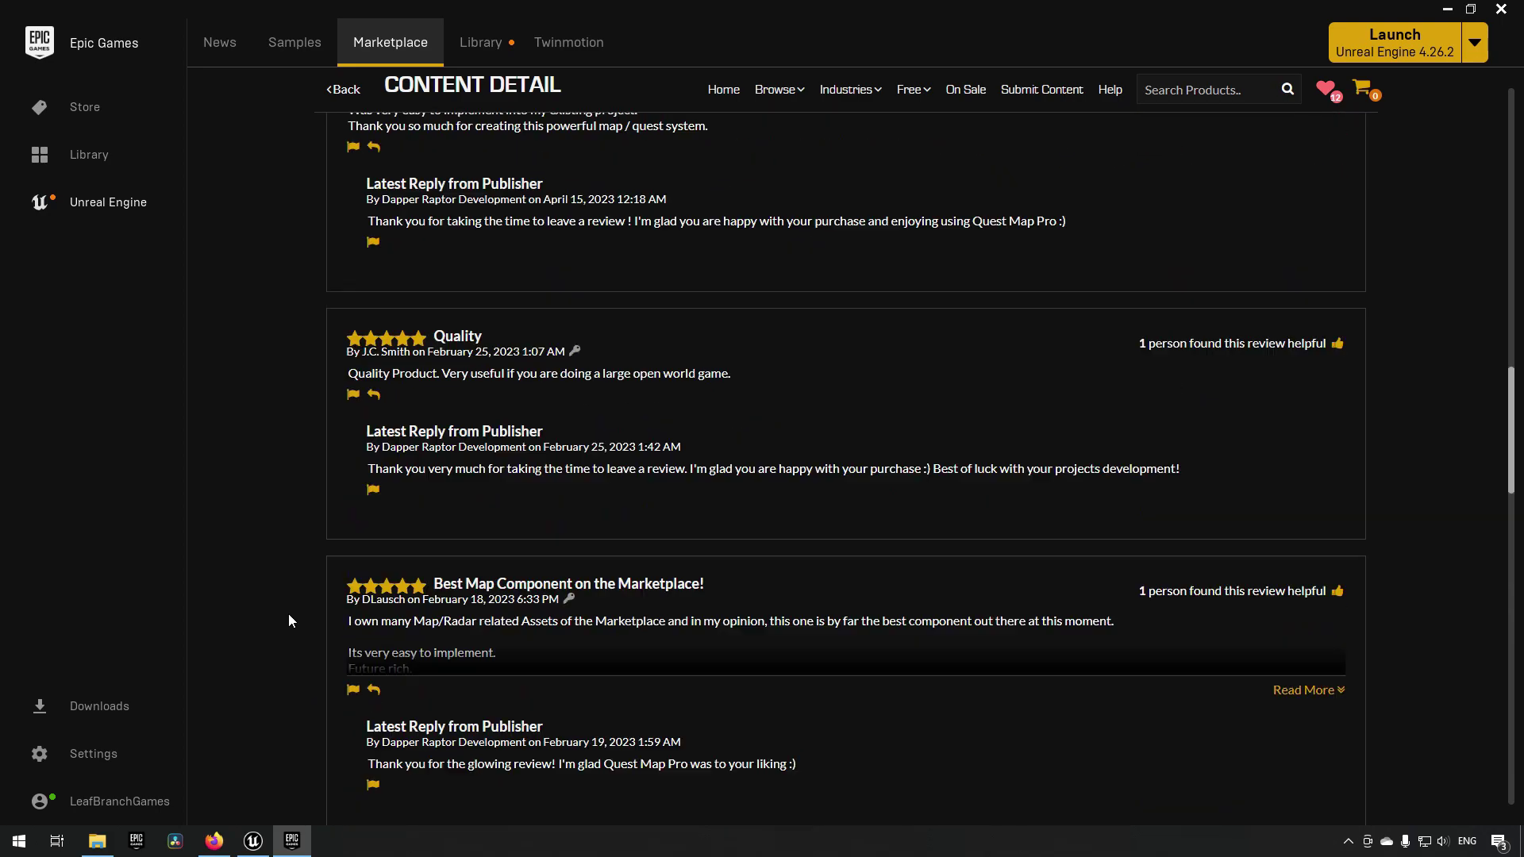
scroll(288, 613, up, 9)
scroll(289, 616, down, 3)
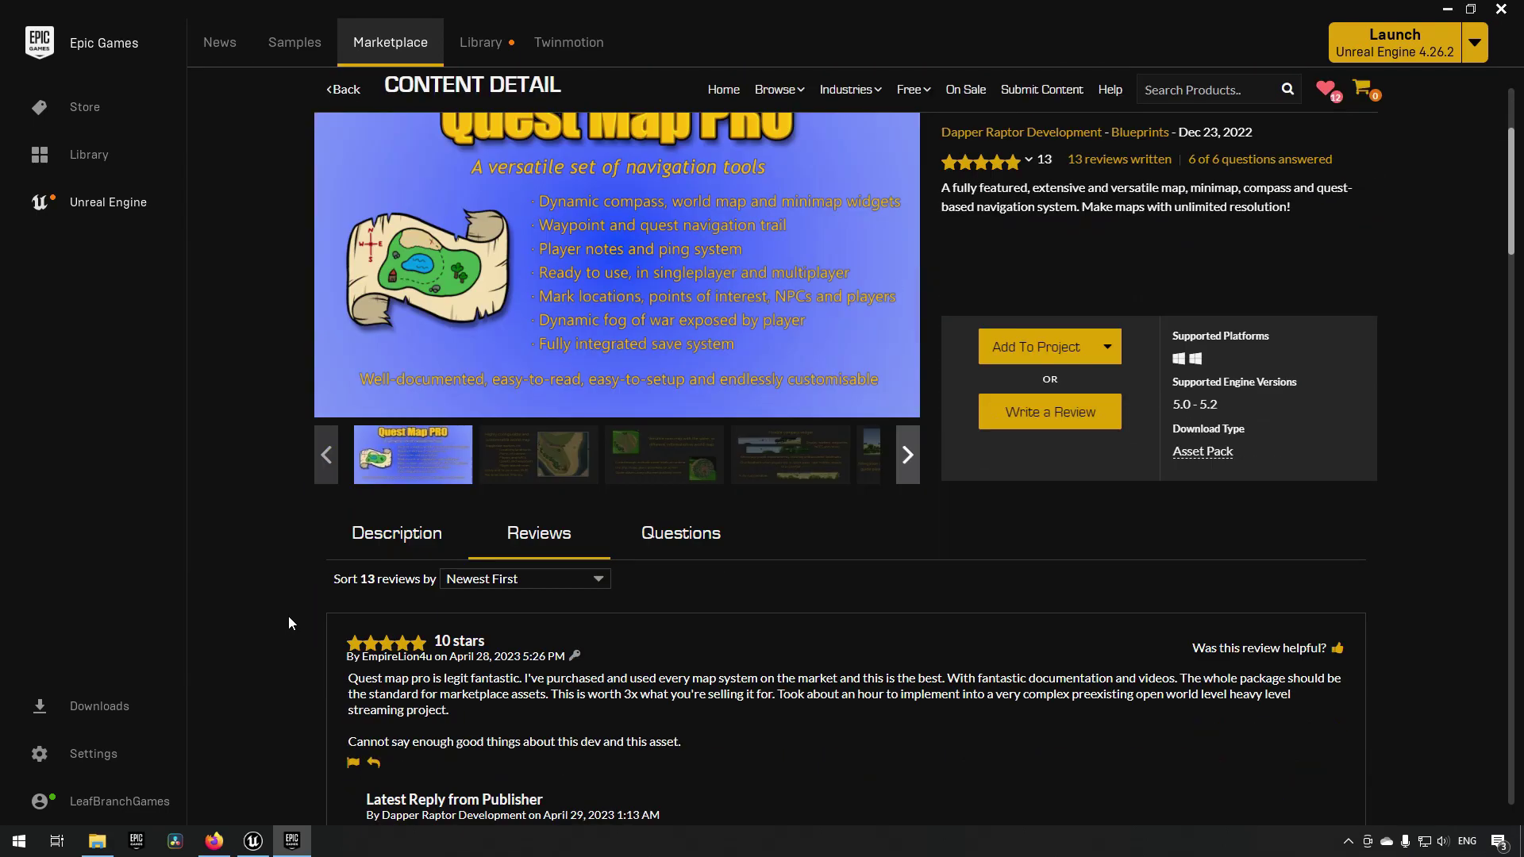
click(403, 551)
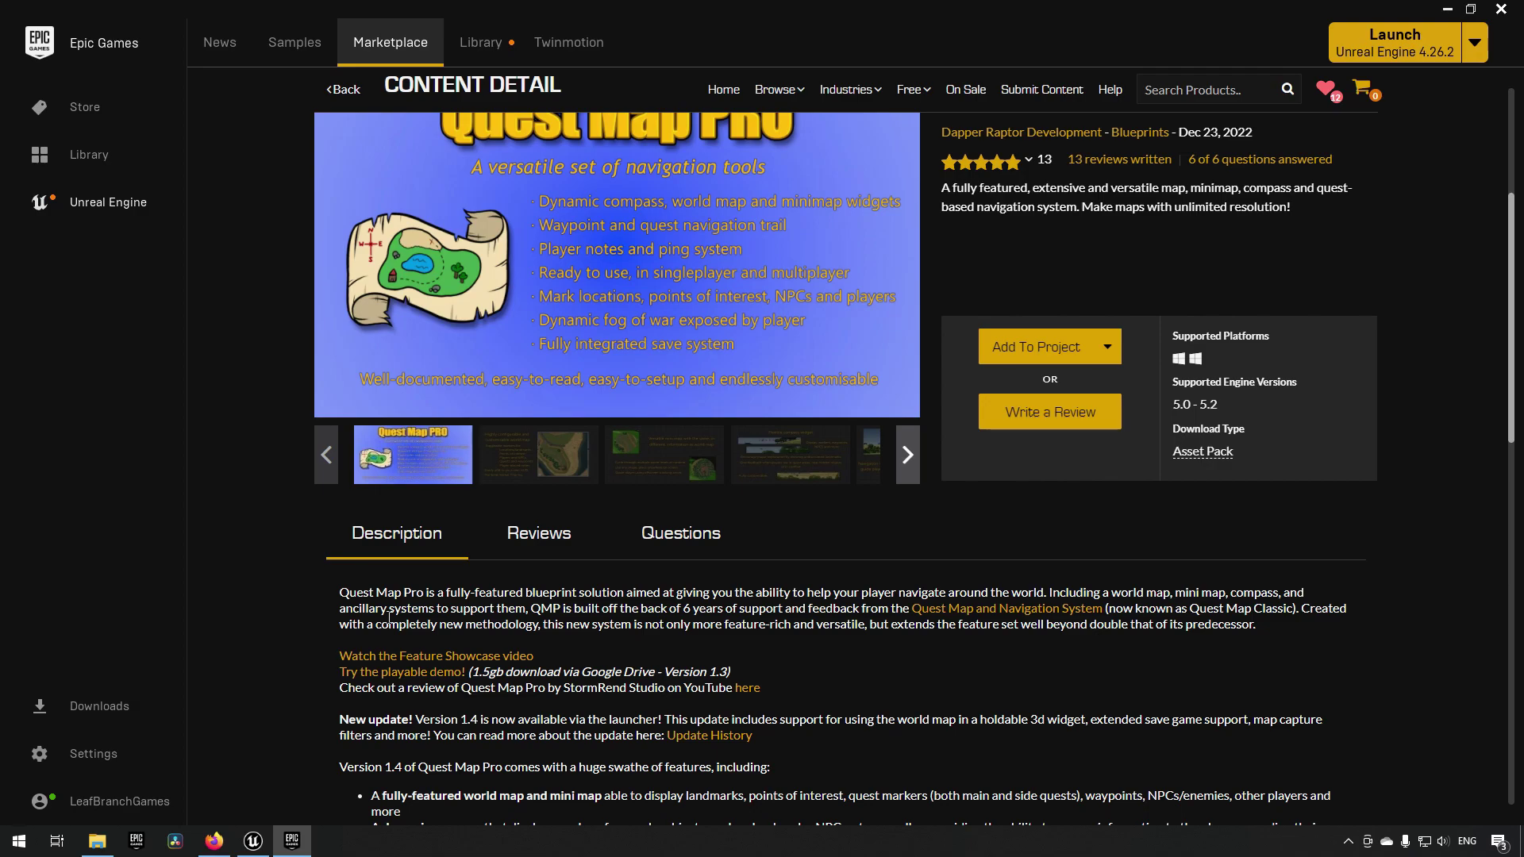
scroll(436, 660, up, 4)
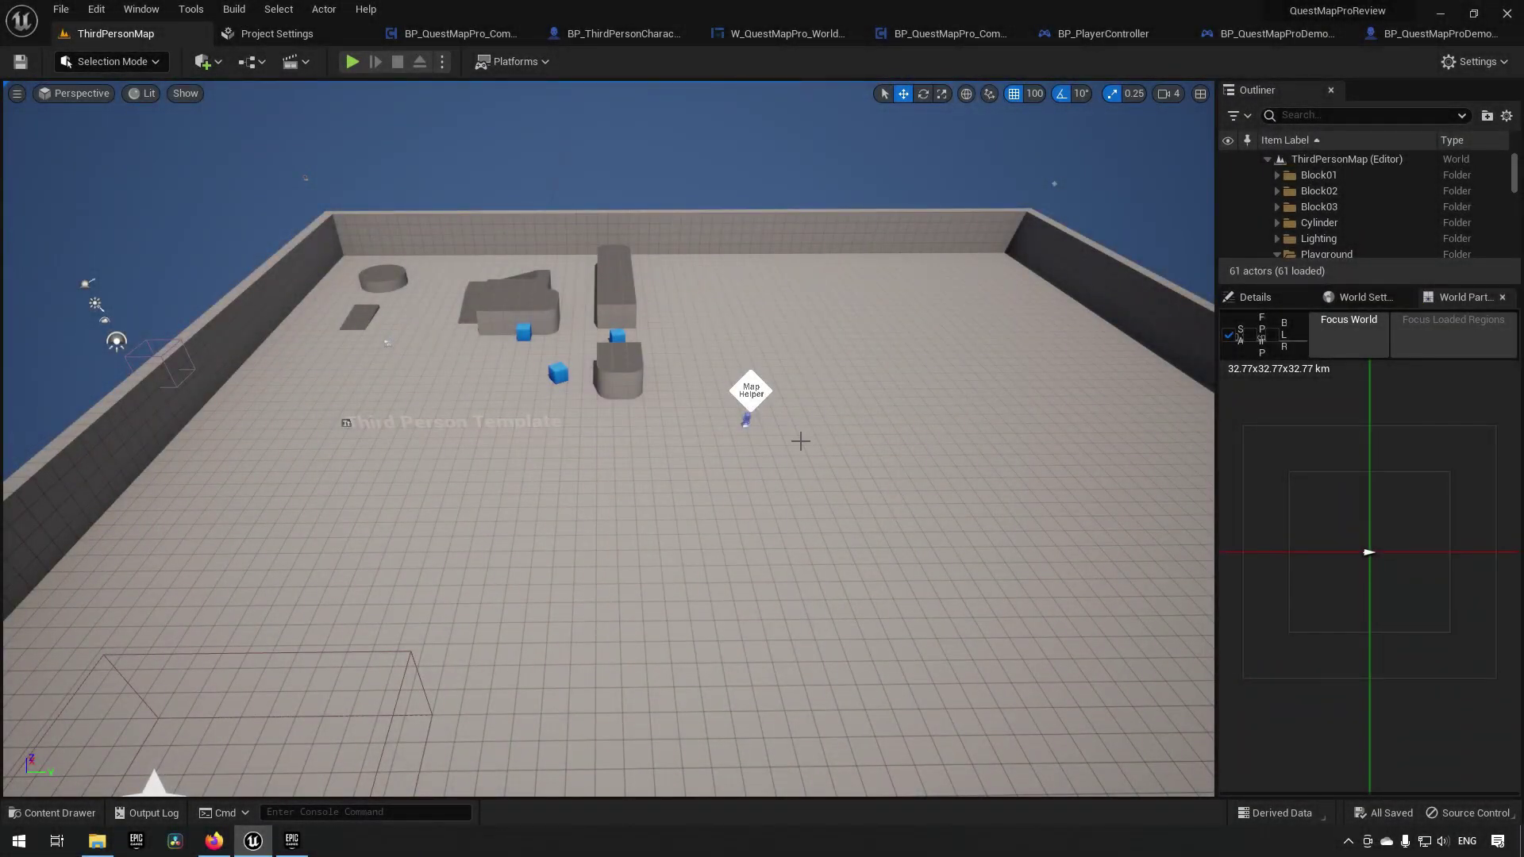
- Switch to the Unreal Editor and inspect the settings of the Map, Compass and Manager components in BP_PlayerController
scroll(813, 475, down, 8)
scroll(805, 502, up, 3)
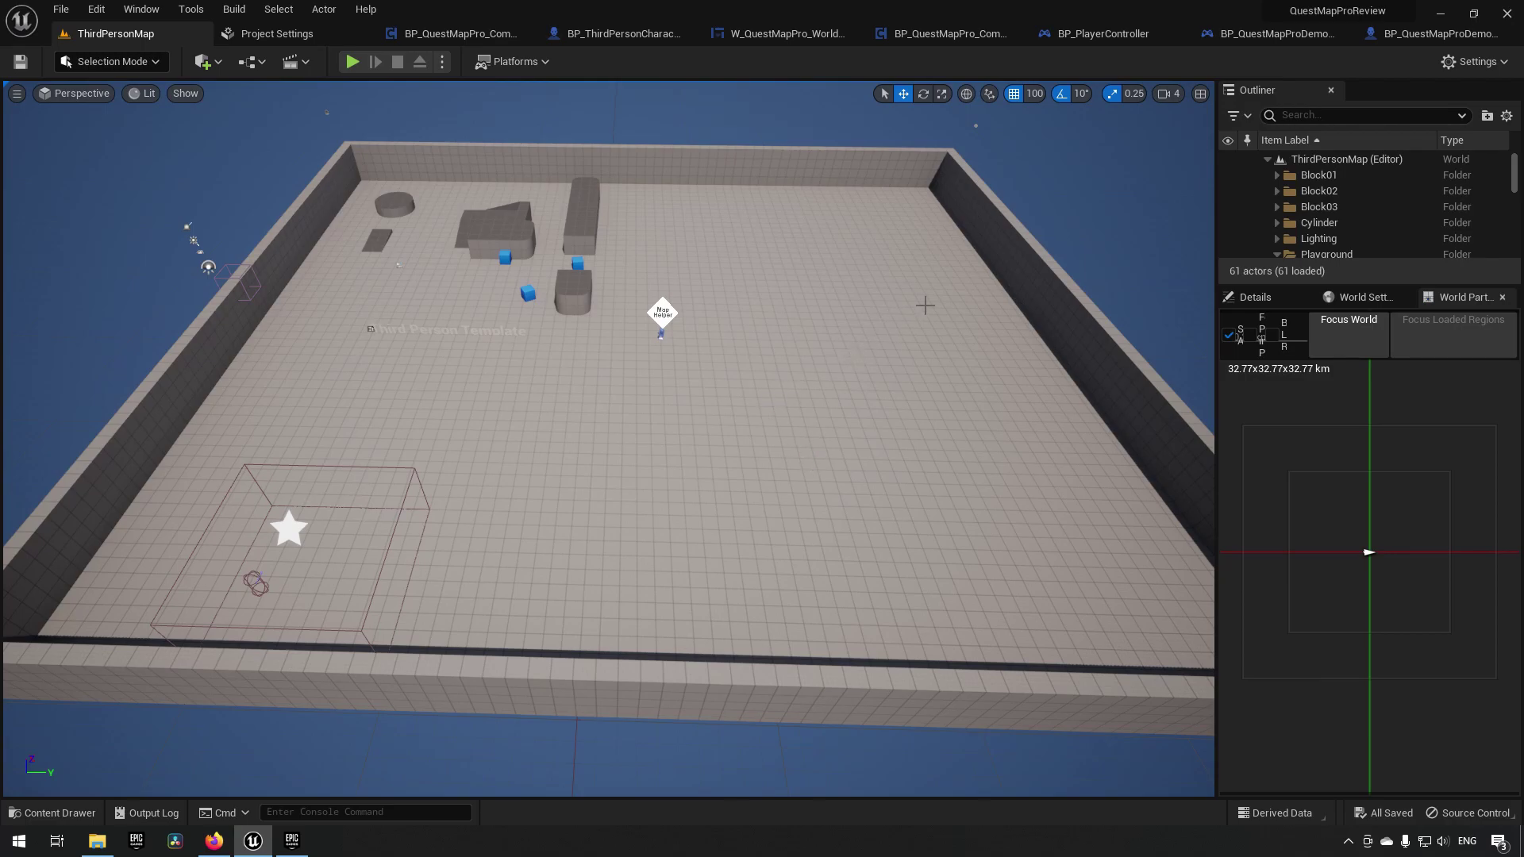
click(1104, 33)
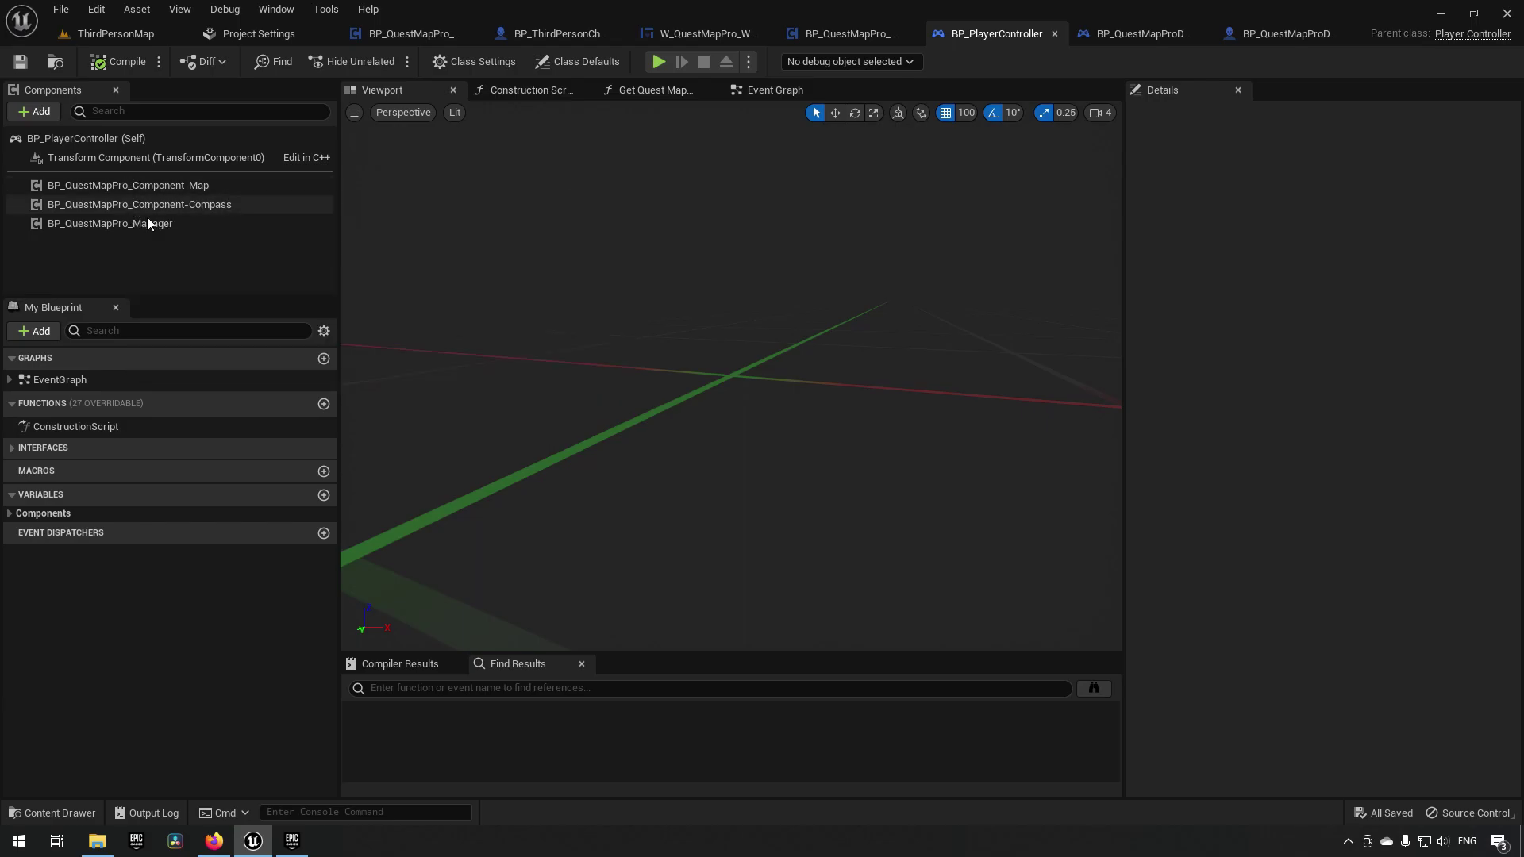
click(208, 184)
click(210, 205)
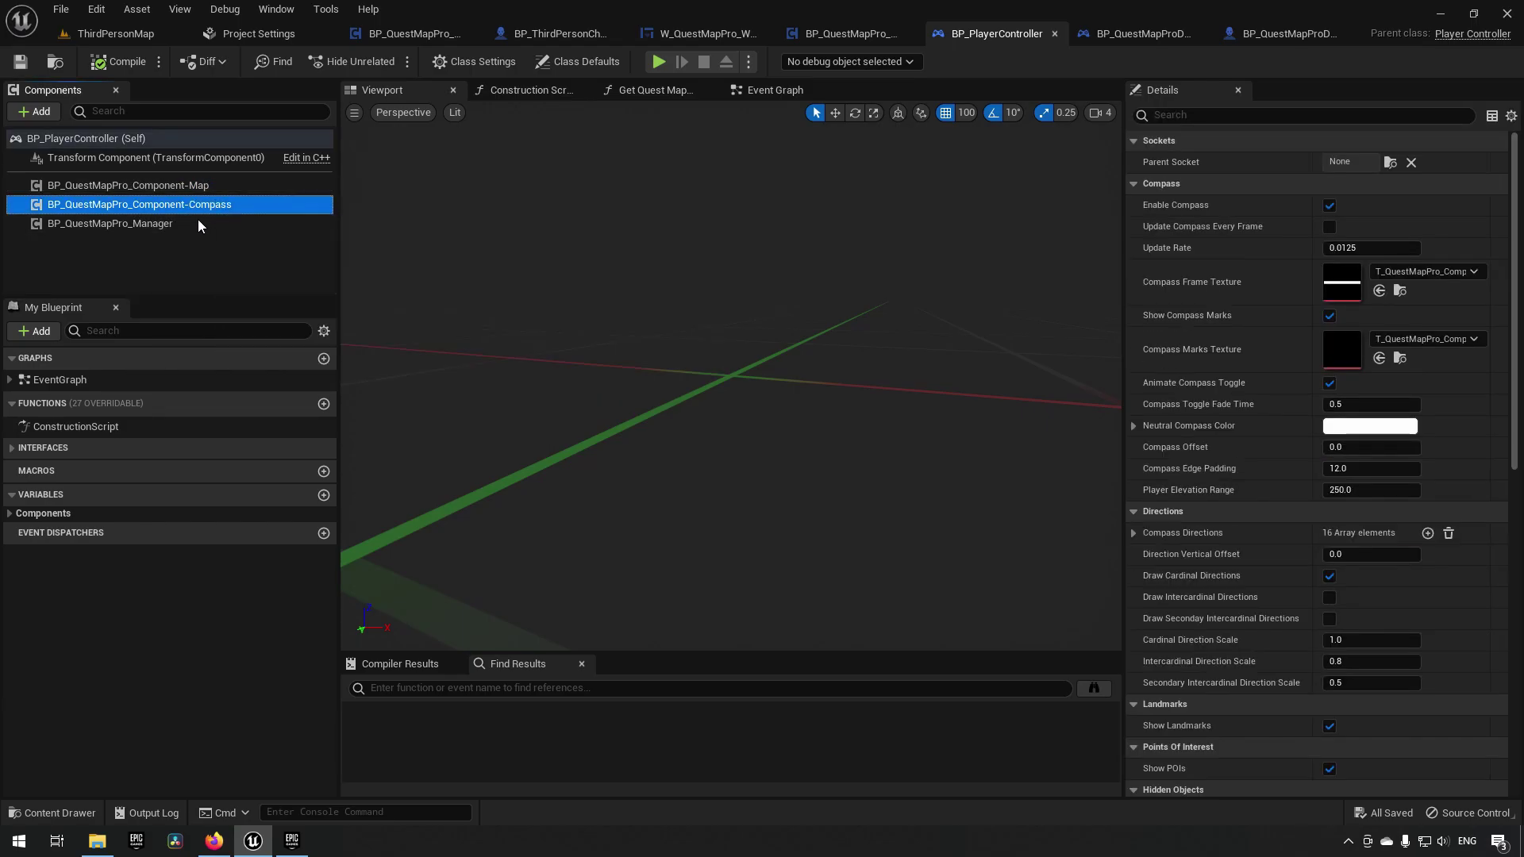
click(170, 225)
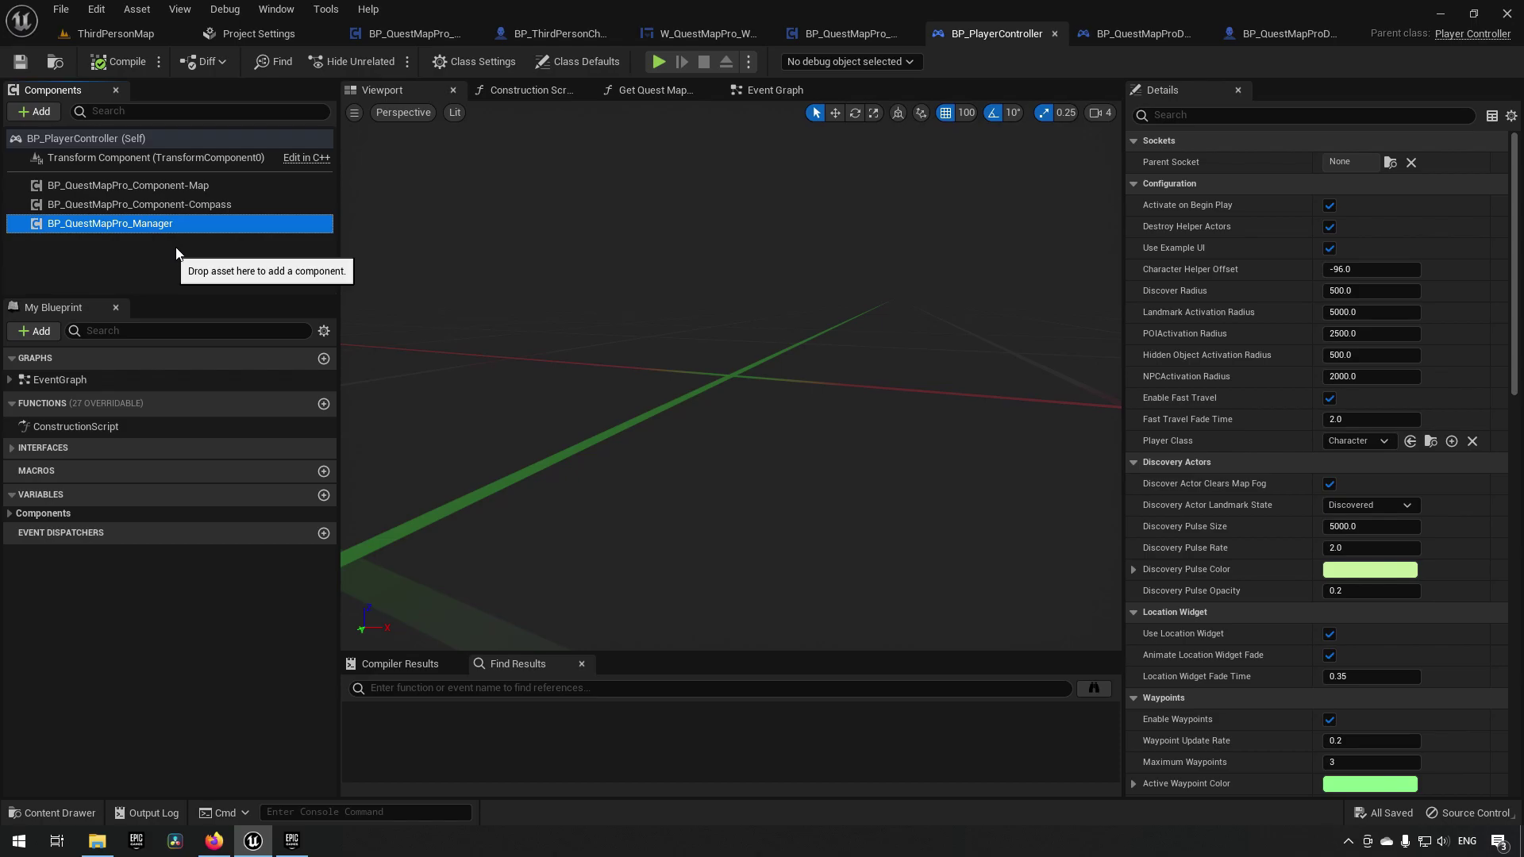
click(204, 186)
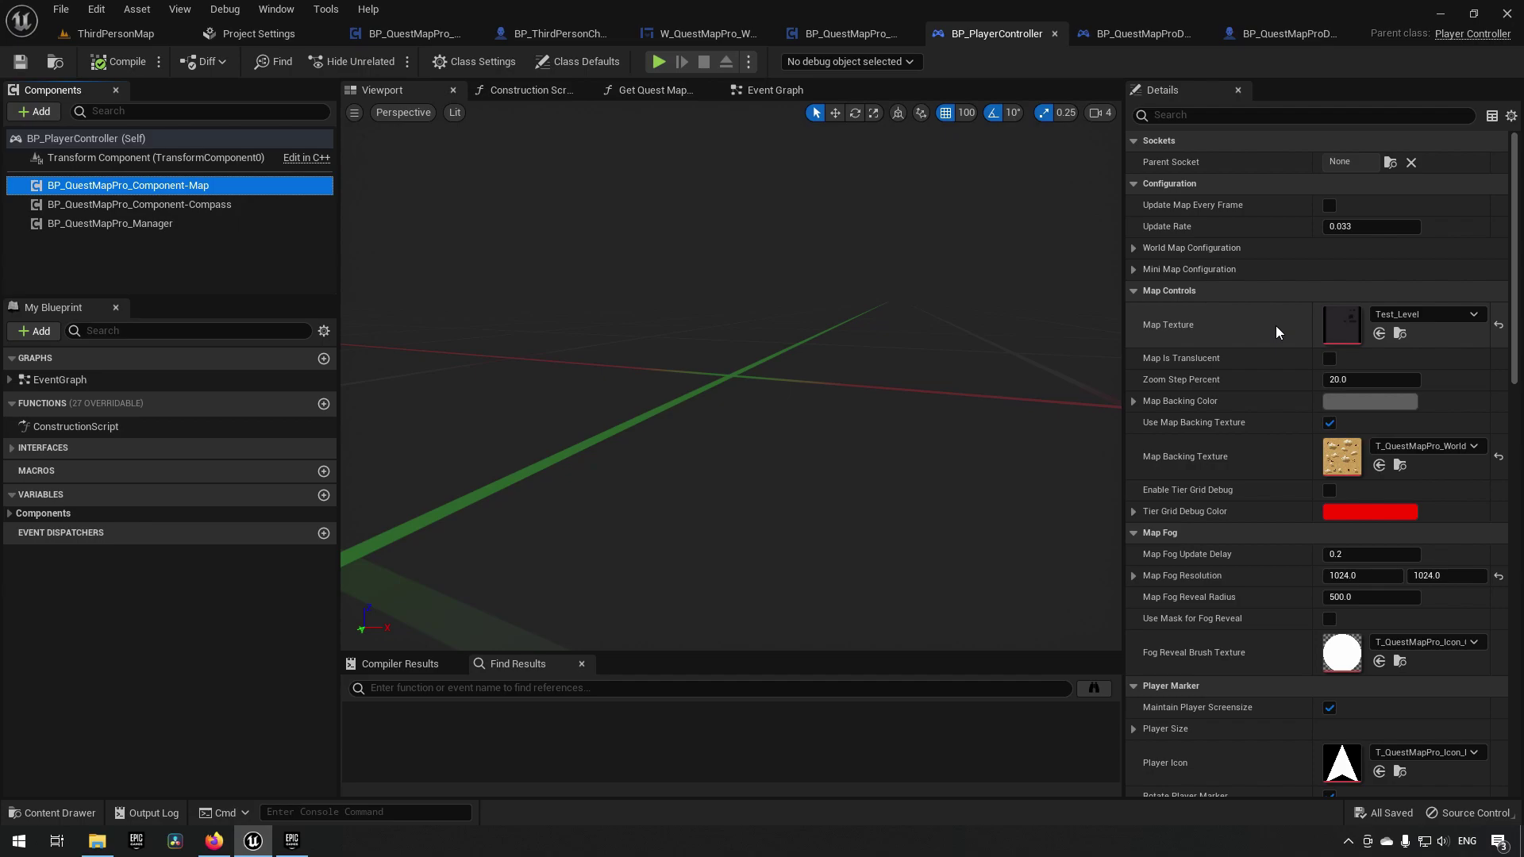
- Compare the ThirdPersonMap level with the Test_Level texture assigned as the Map component's Map Texture, and close the texture
click(177, 40)
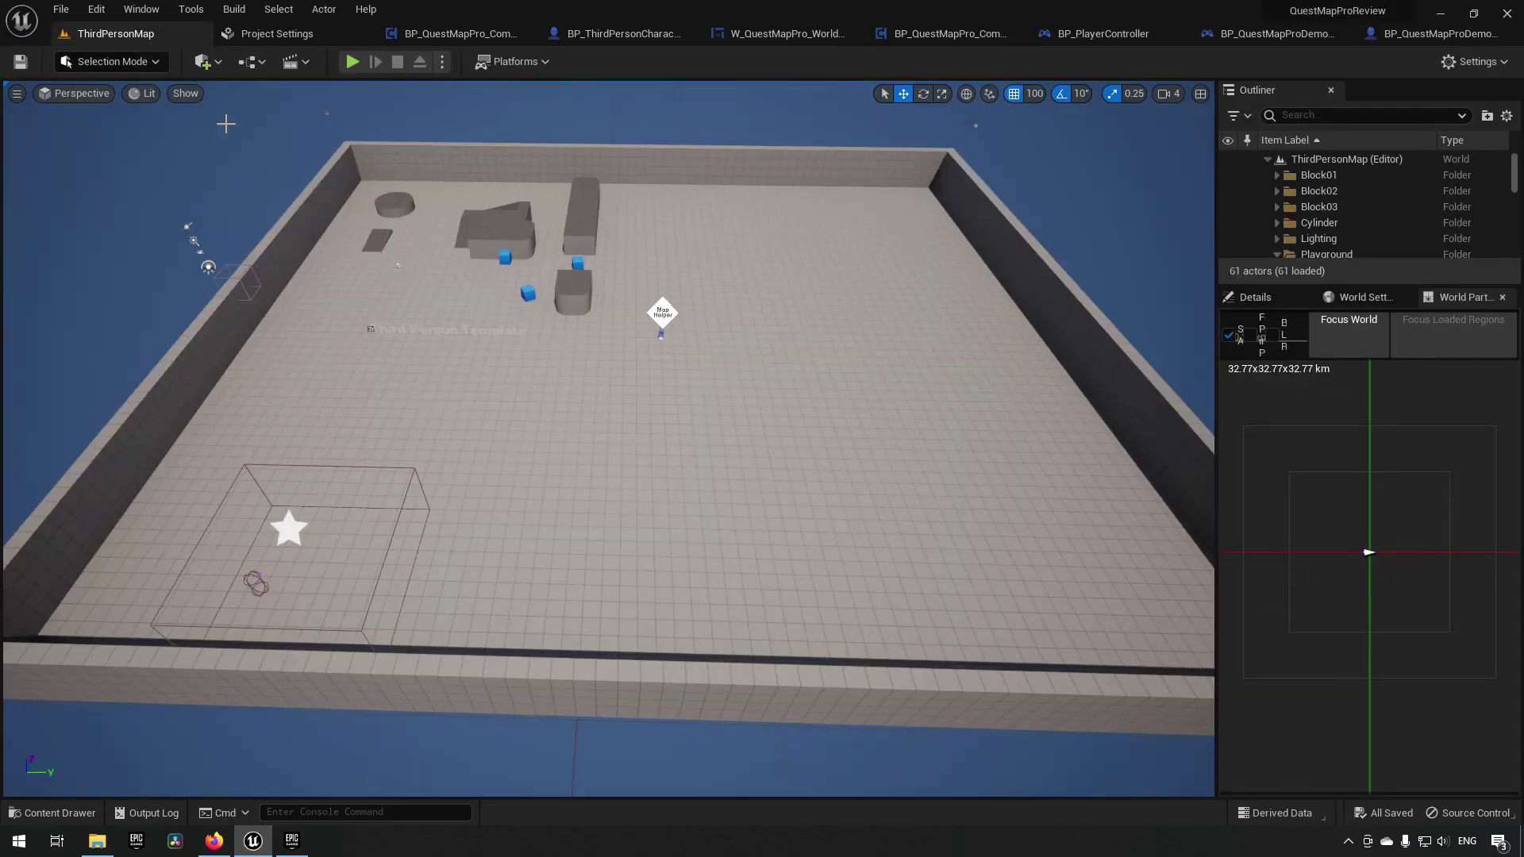
right_drag(776, 312, 773, 307)
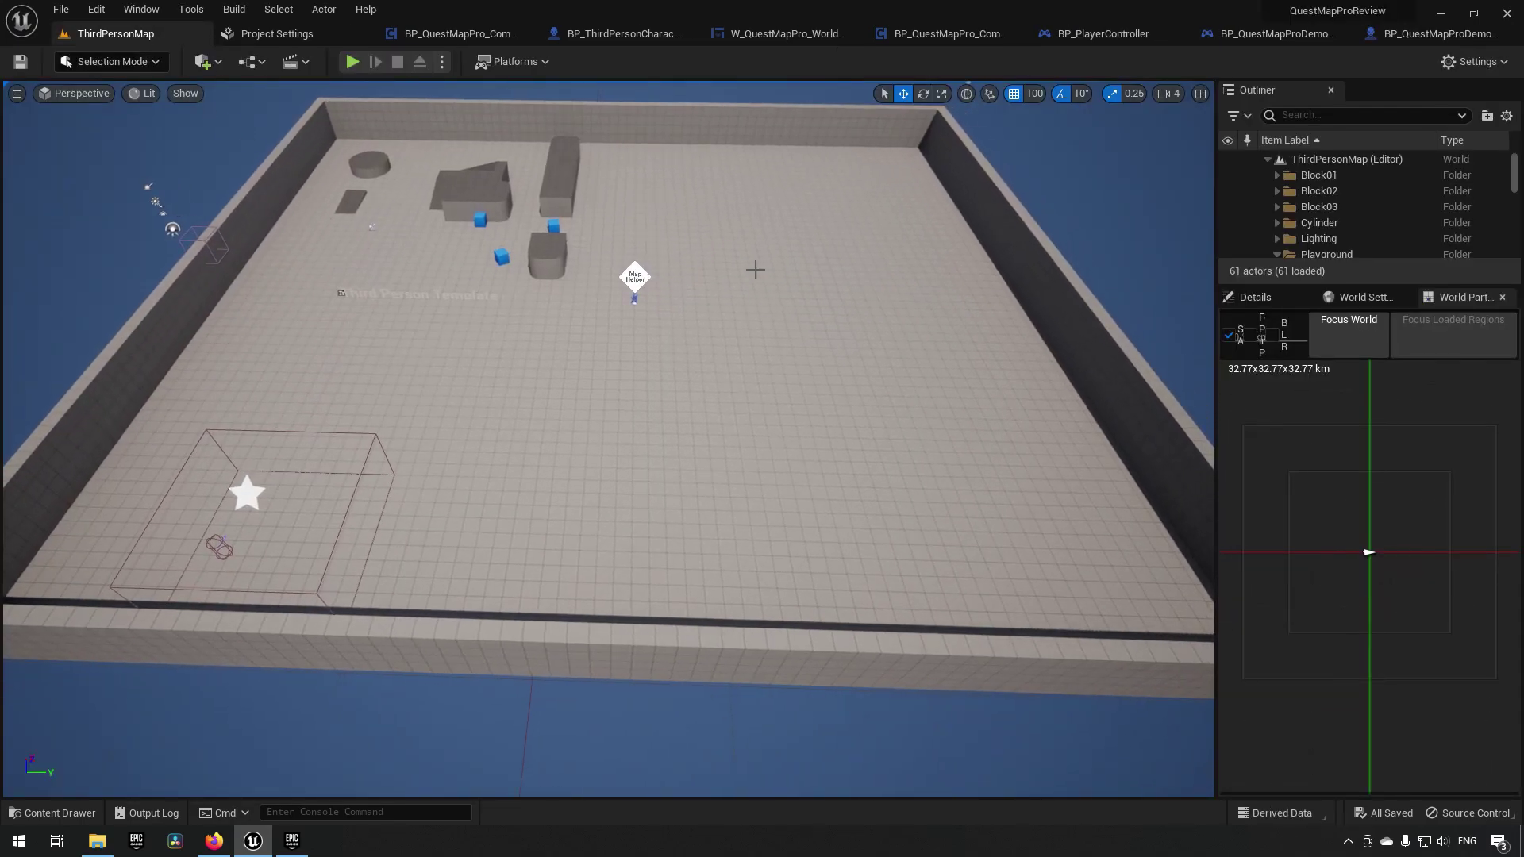
click(1098, 34)
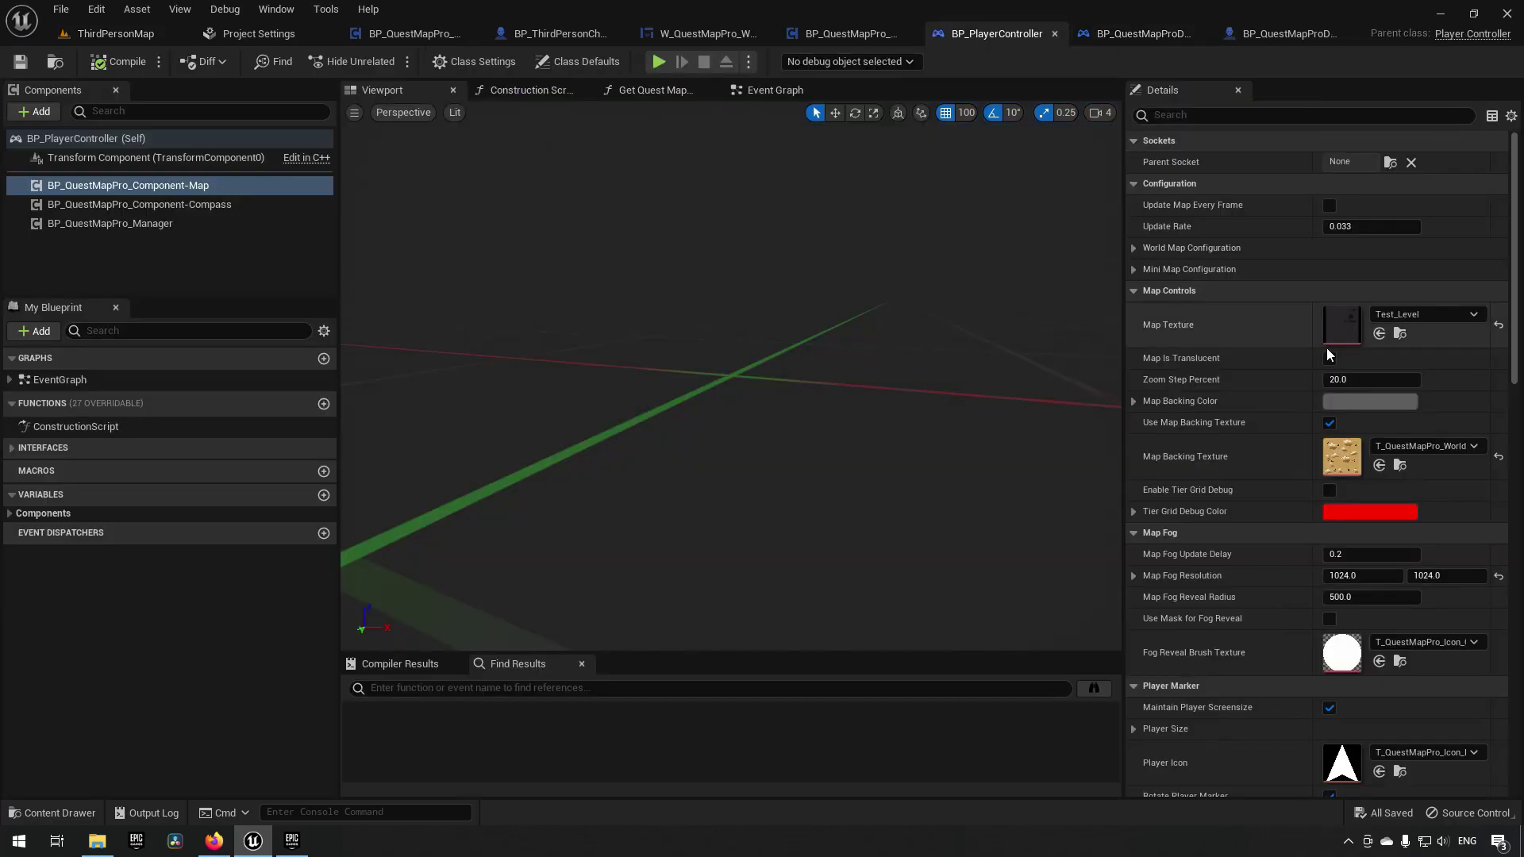
click(1400, 332)
double_click(472, 613)
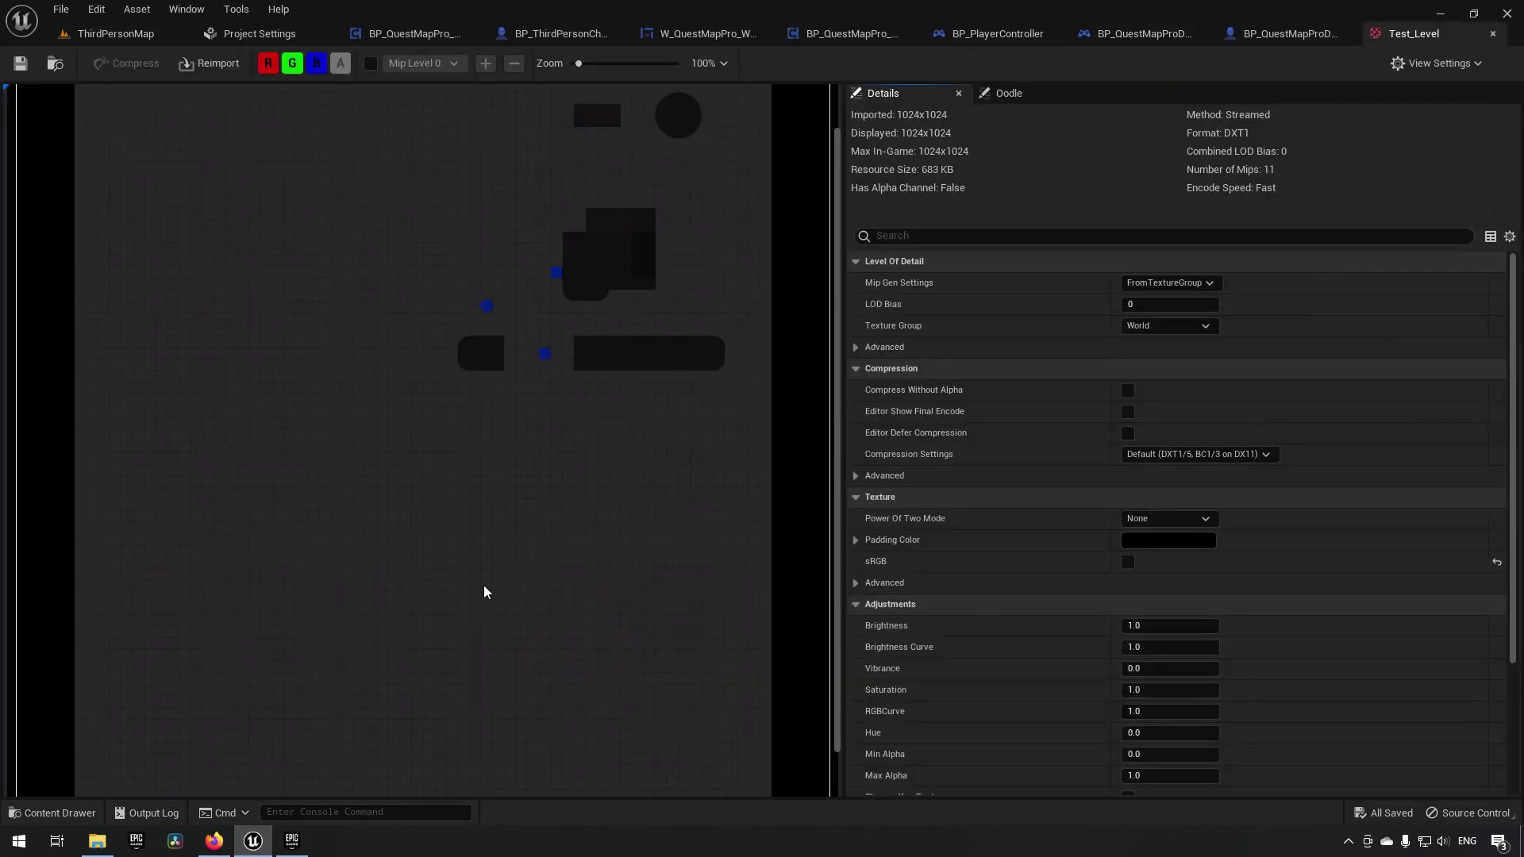
scroll(408, 433, down, 2)
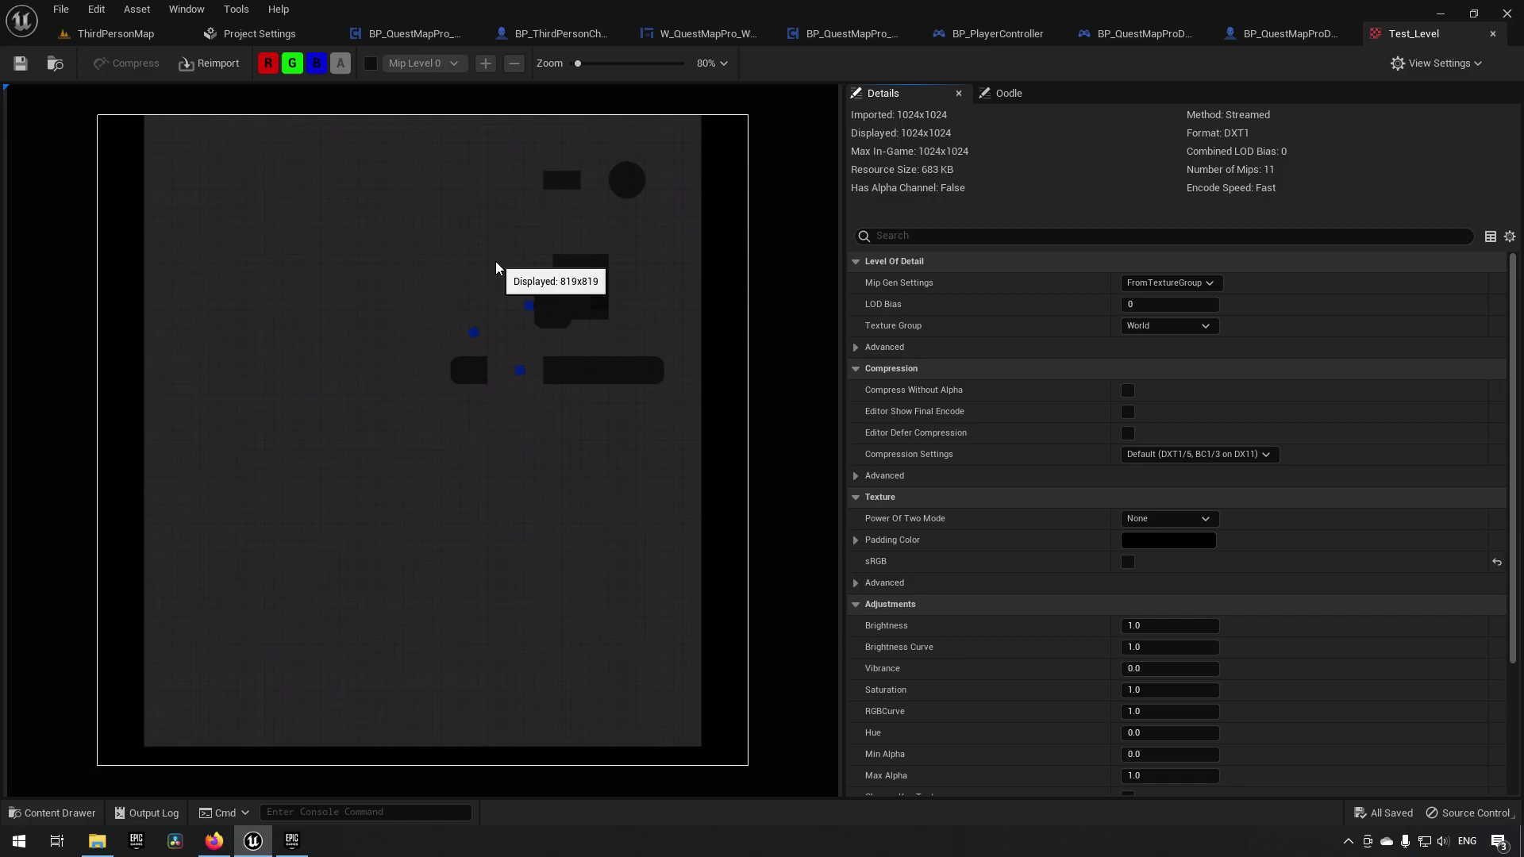
middle_click(1405, 41)
- Select the Map Helper actor in the ThirdPersonMap level, move in close and show its configuration and map capture details
click(156, 36)
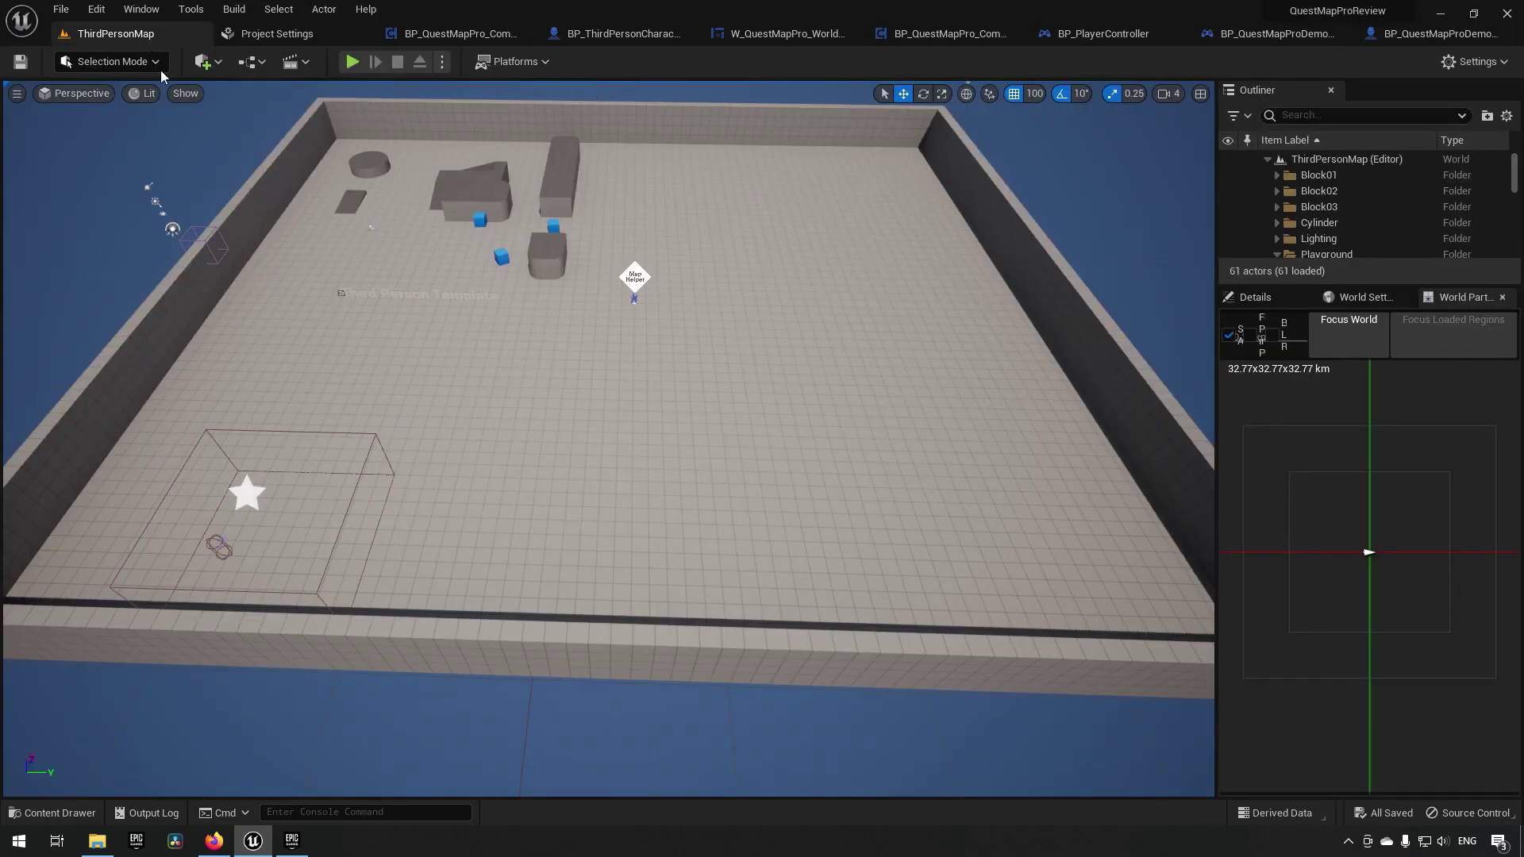
click(634, 276)
key(f)
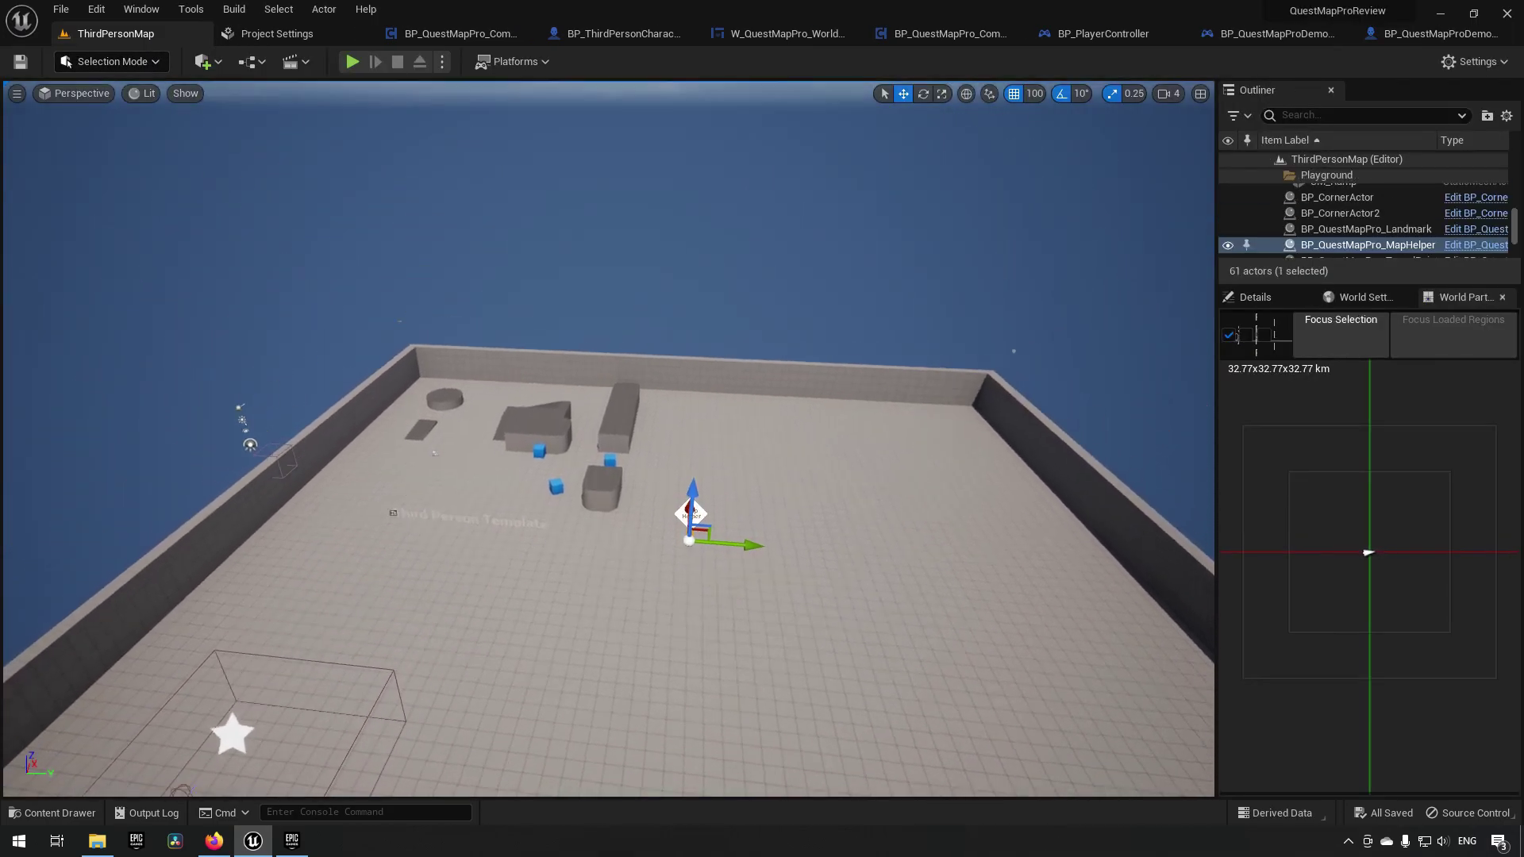
key(w)
right_drag(659, 294, 653, 368)
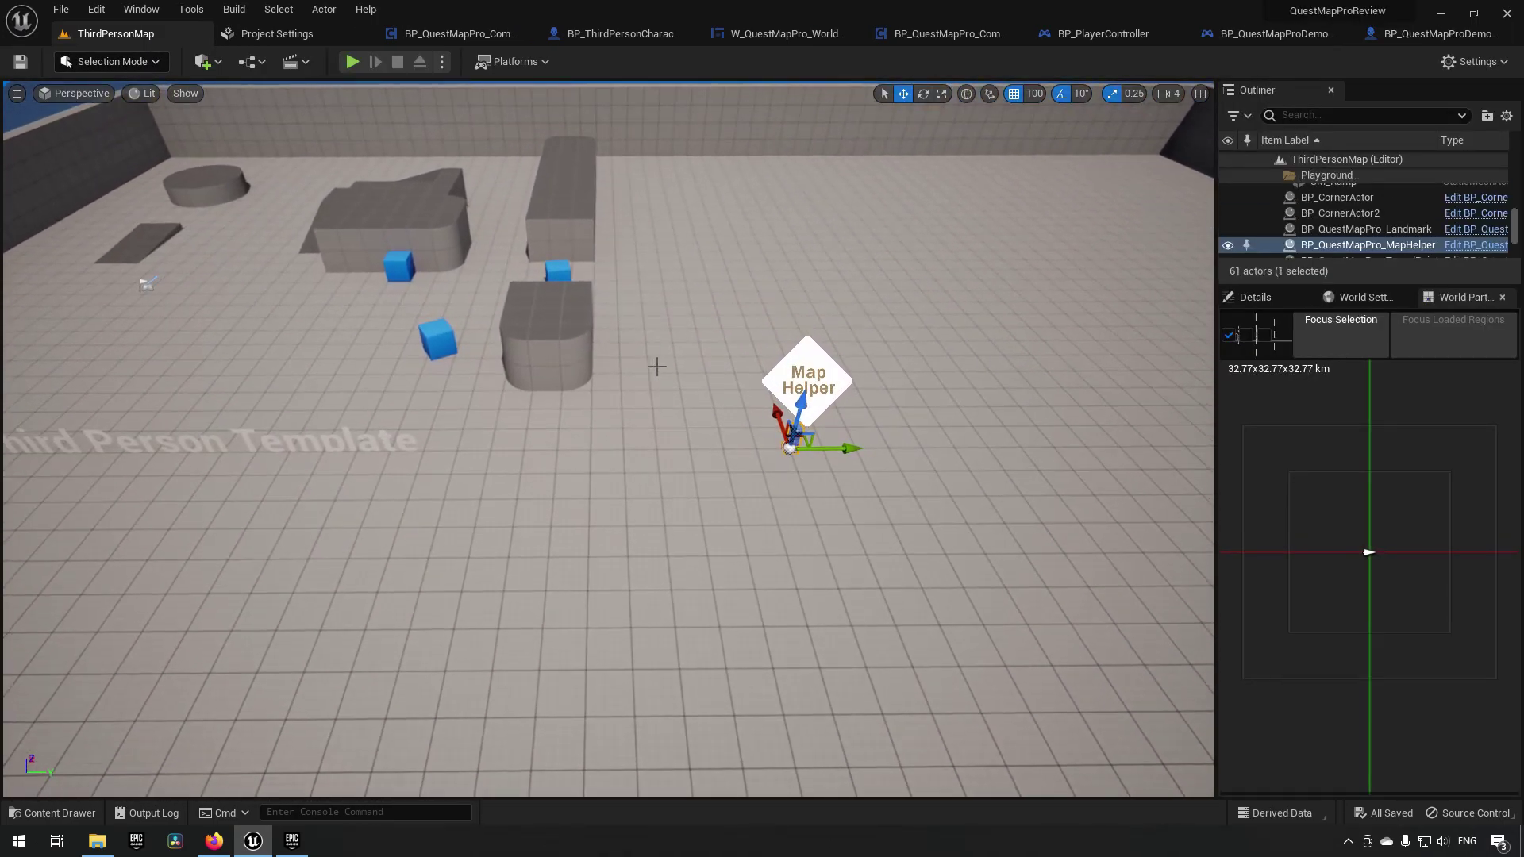
click(1246, 300)
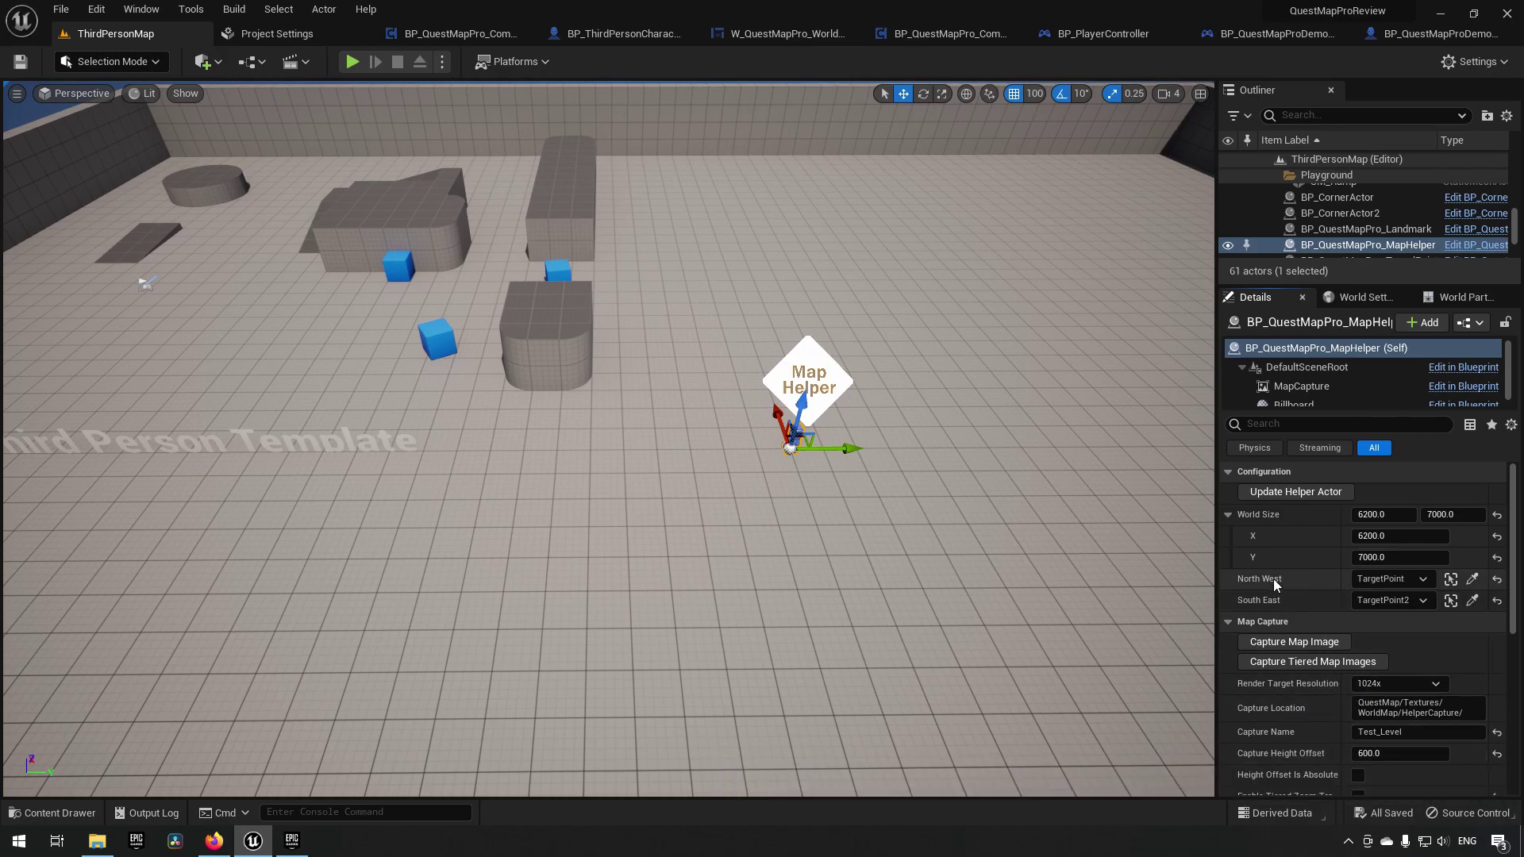
- Inspect the TargetPoint actor that marks the north-west corner of the level outside the walls
right_drag(786, 512, 630, 551)
key(s)
key(d)
key(a)
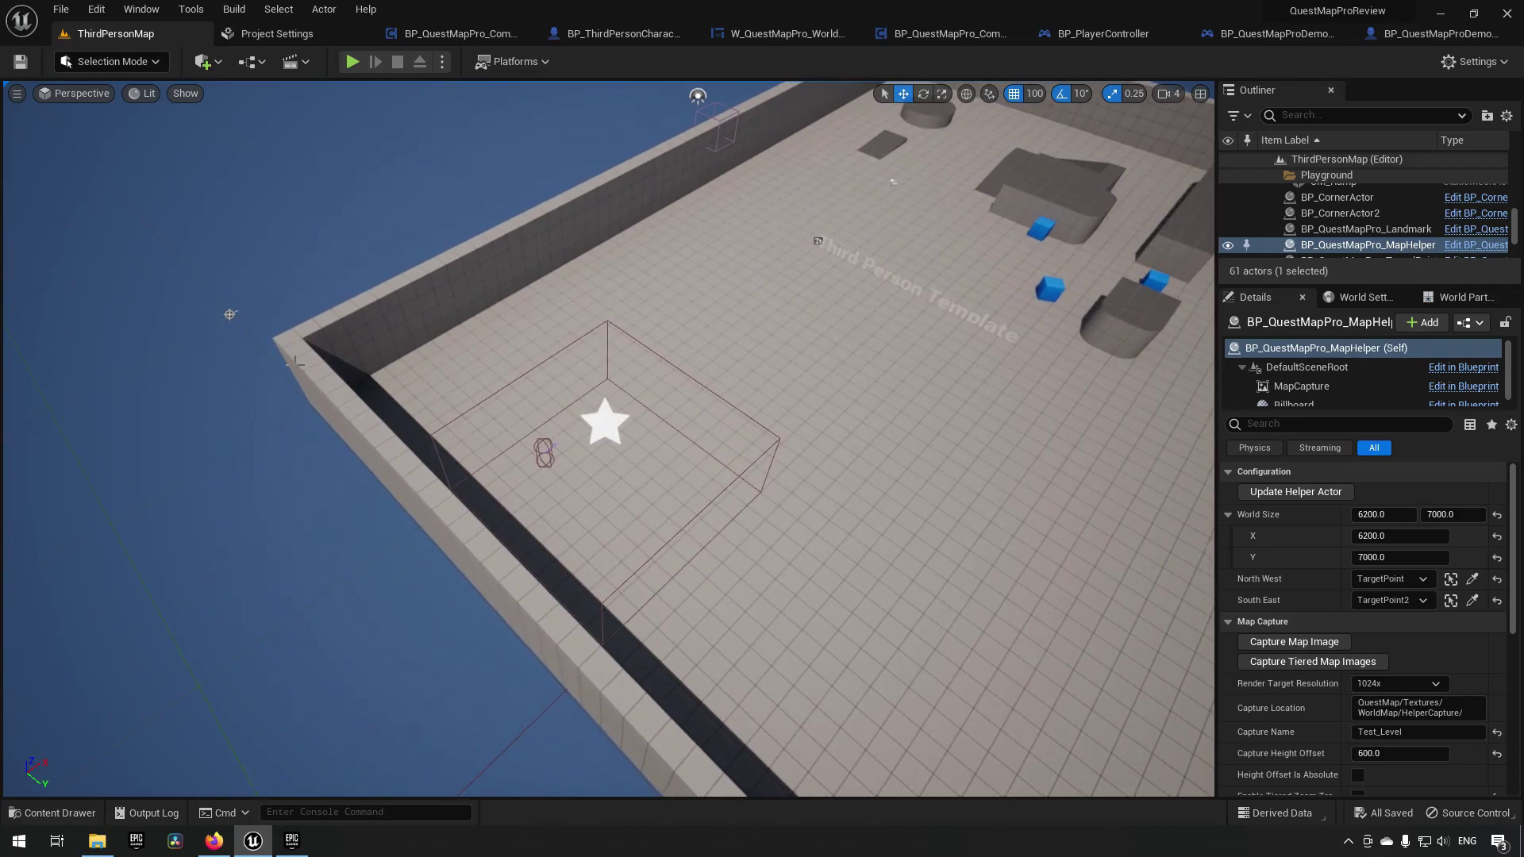
scroll(654, 402, up, 5)
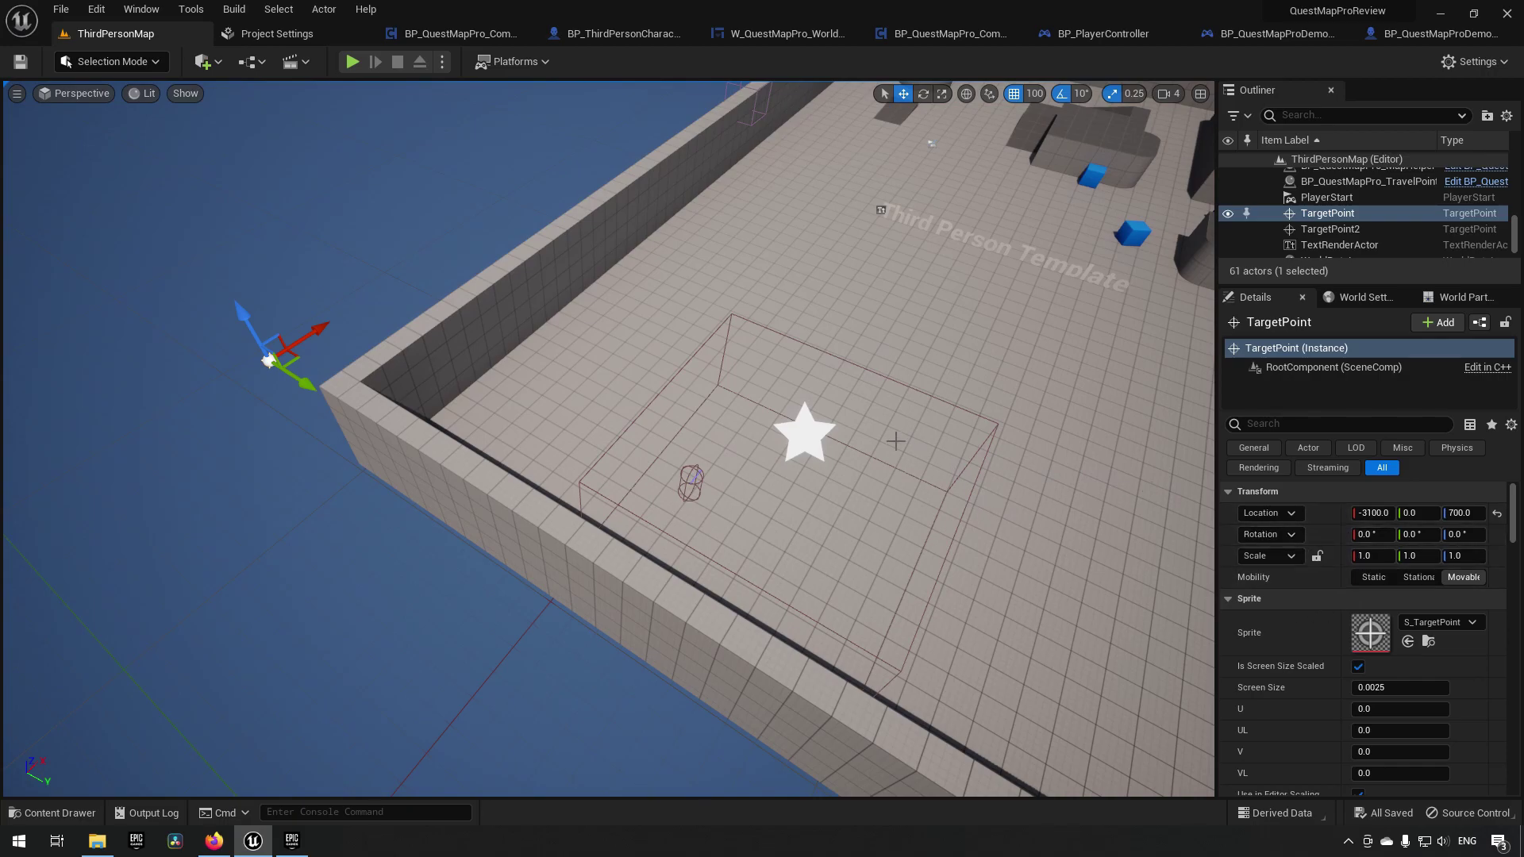
scroll(987, 388, down, 5)
right_drag(988, 388, 1056, 393)
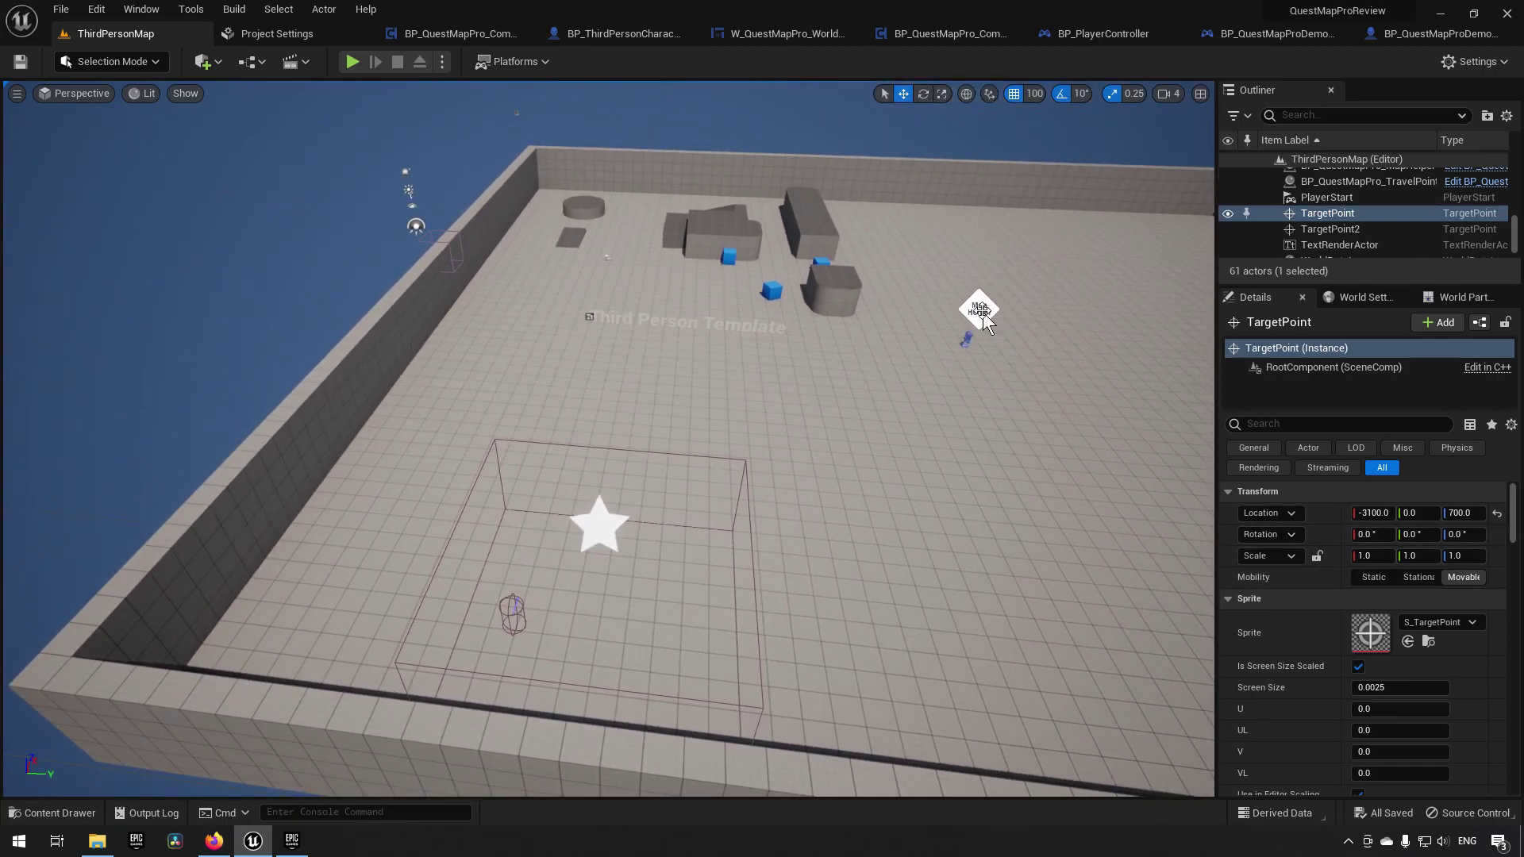
- Reselect the Map Helper and examine its position relative to the corner target points and the whole walled level
click(979, 310)
right_drag(990, 441, 310, 295)
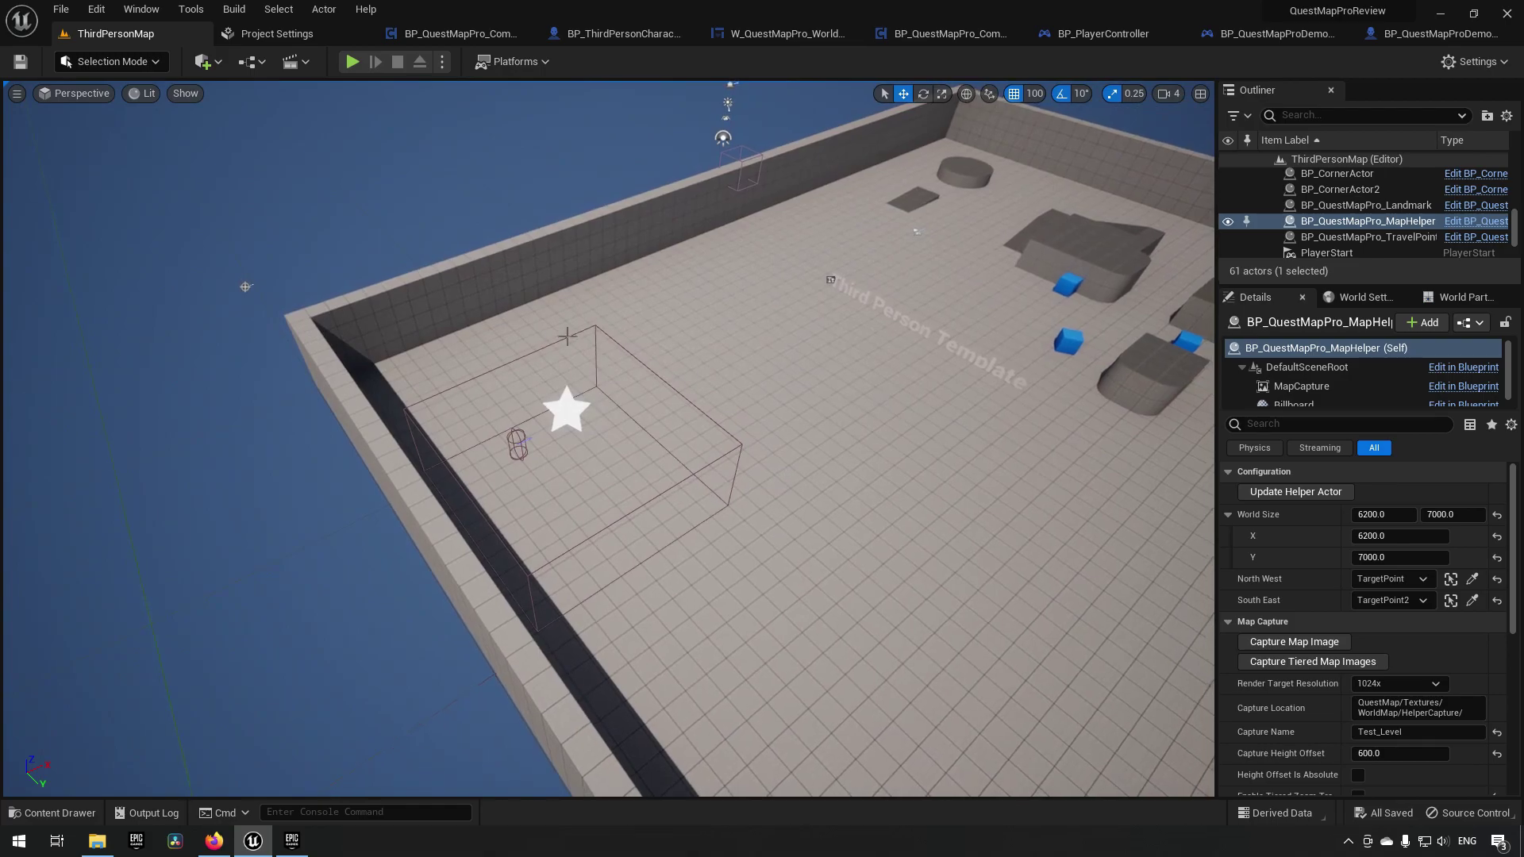
key(f)
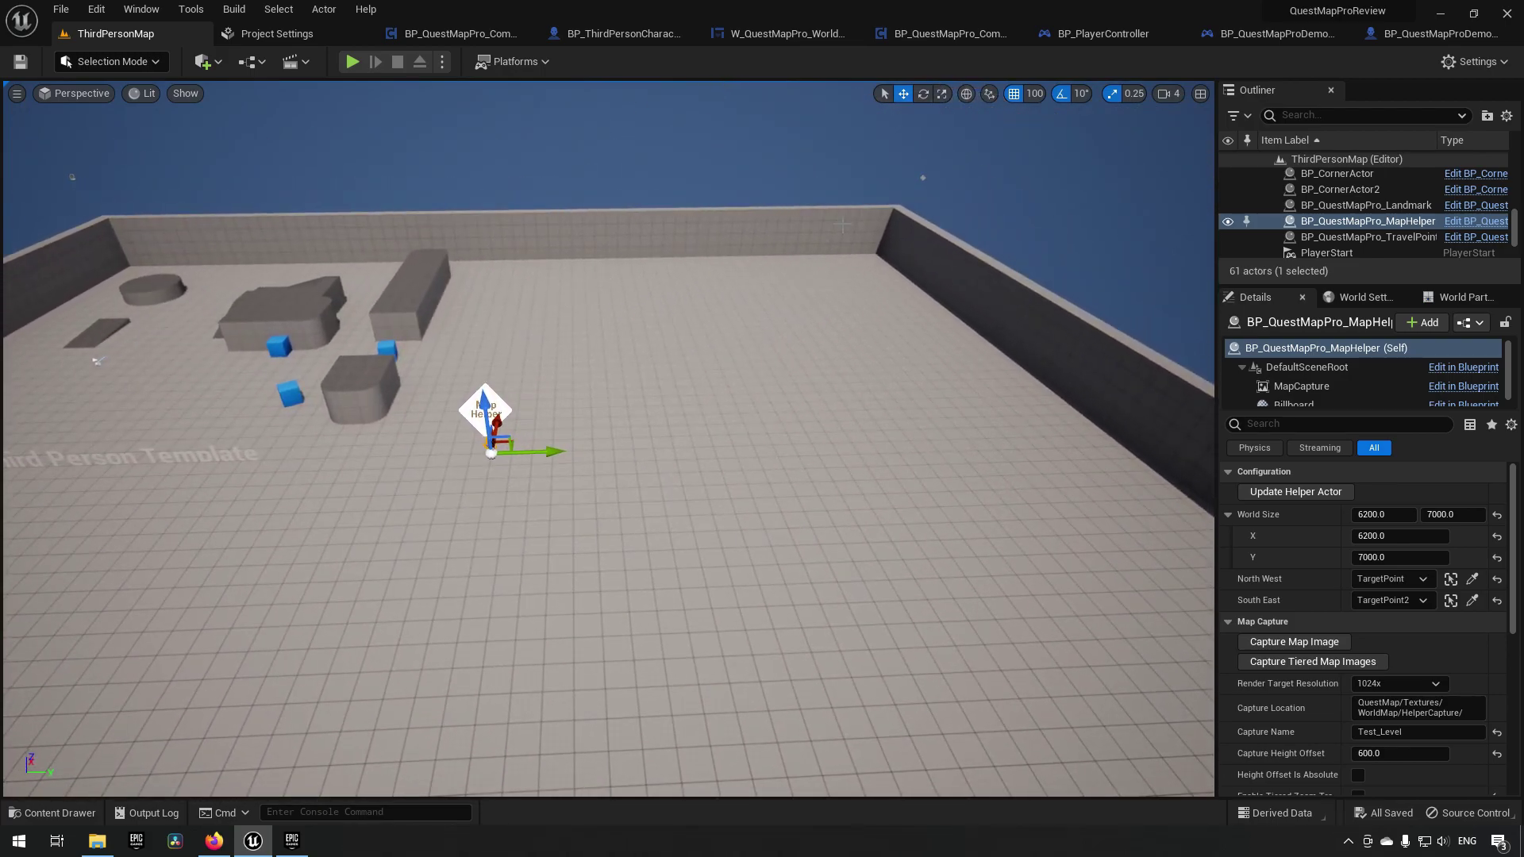
right_drag(933, 174, 501, 409)
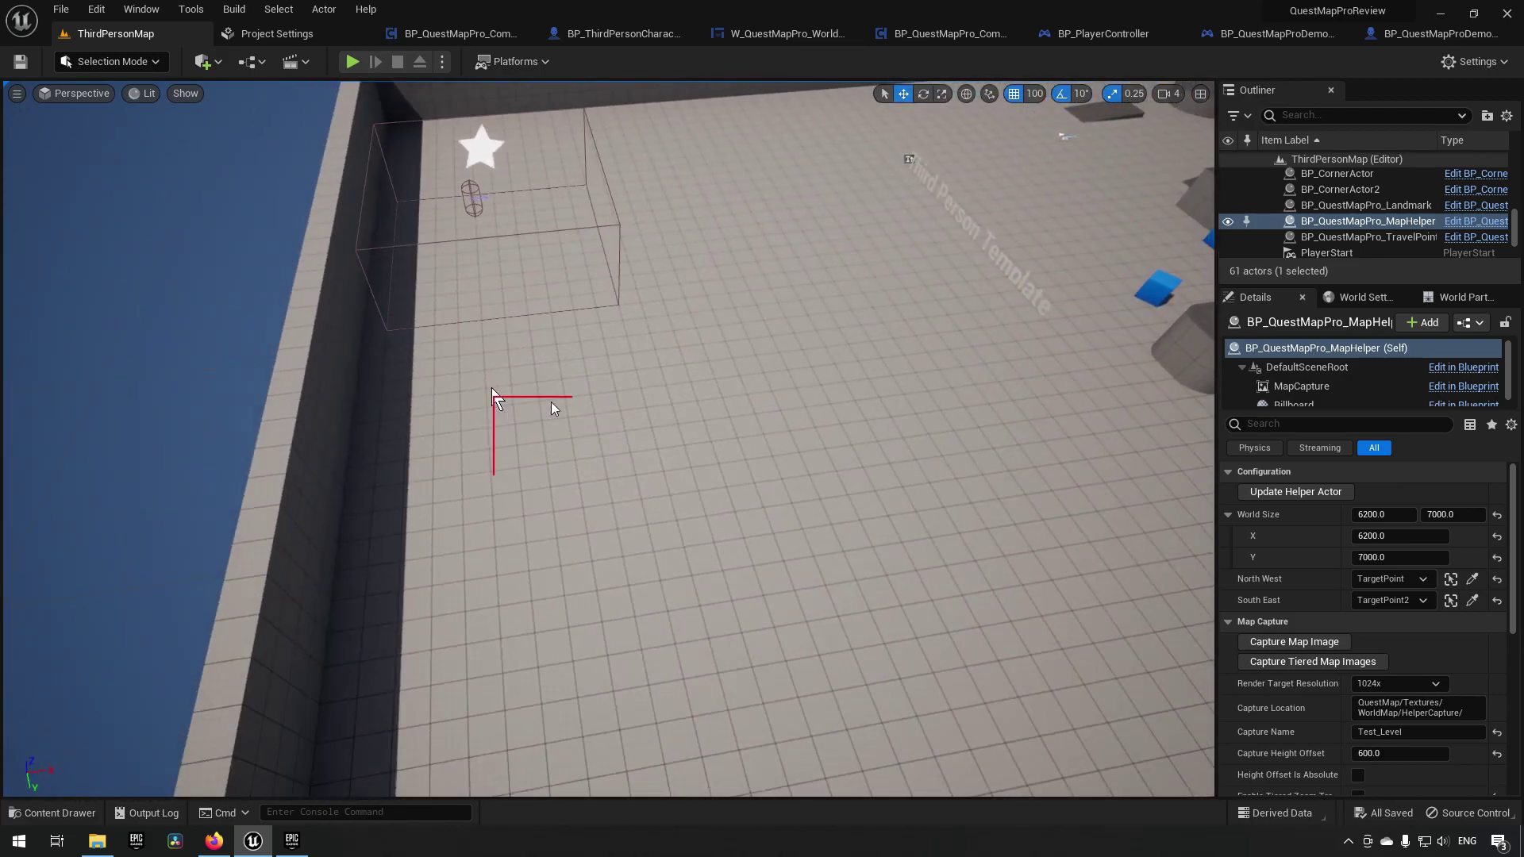
right_drag(591, 379, 627, 406)
key(f)
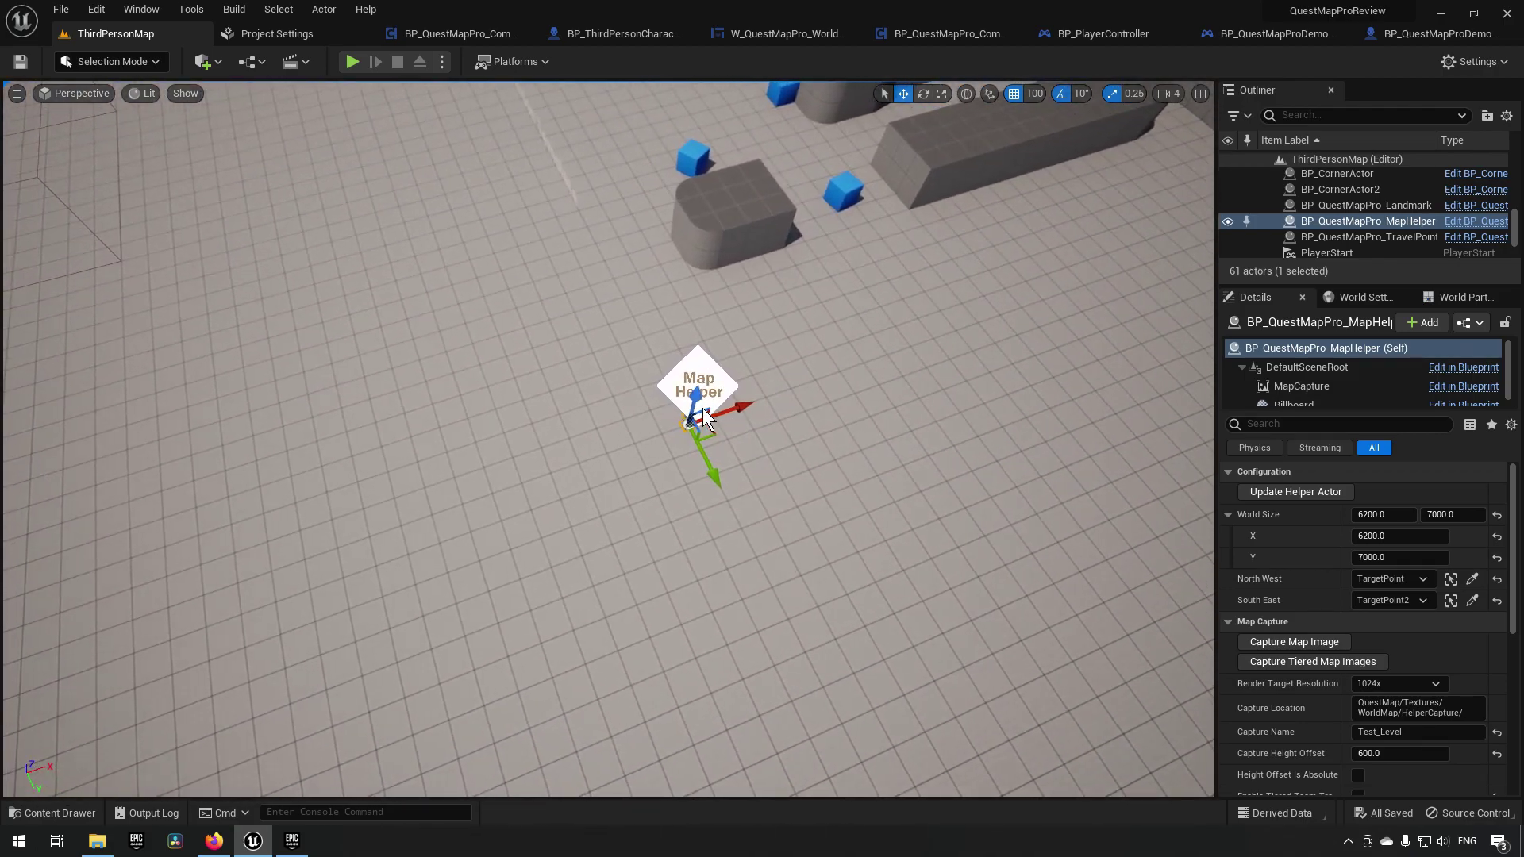
scroll(701, 410, down, 10)
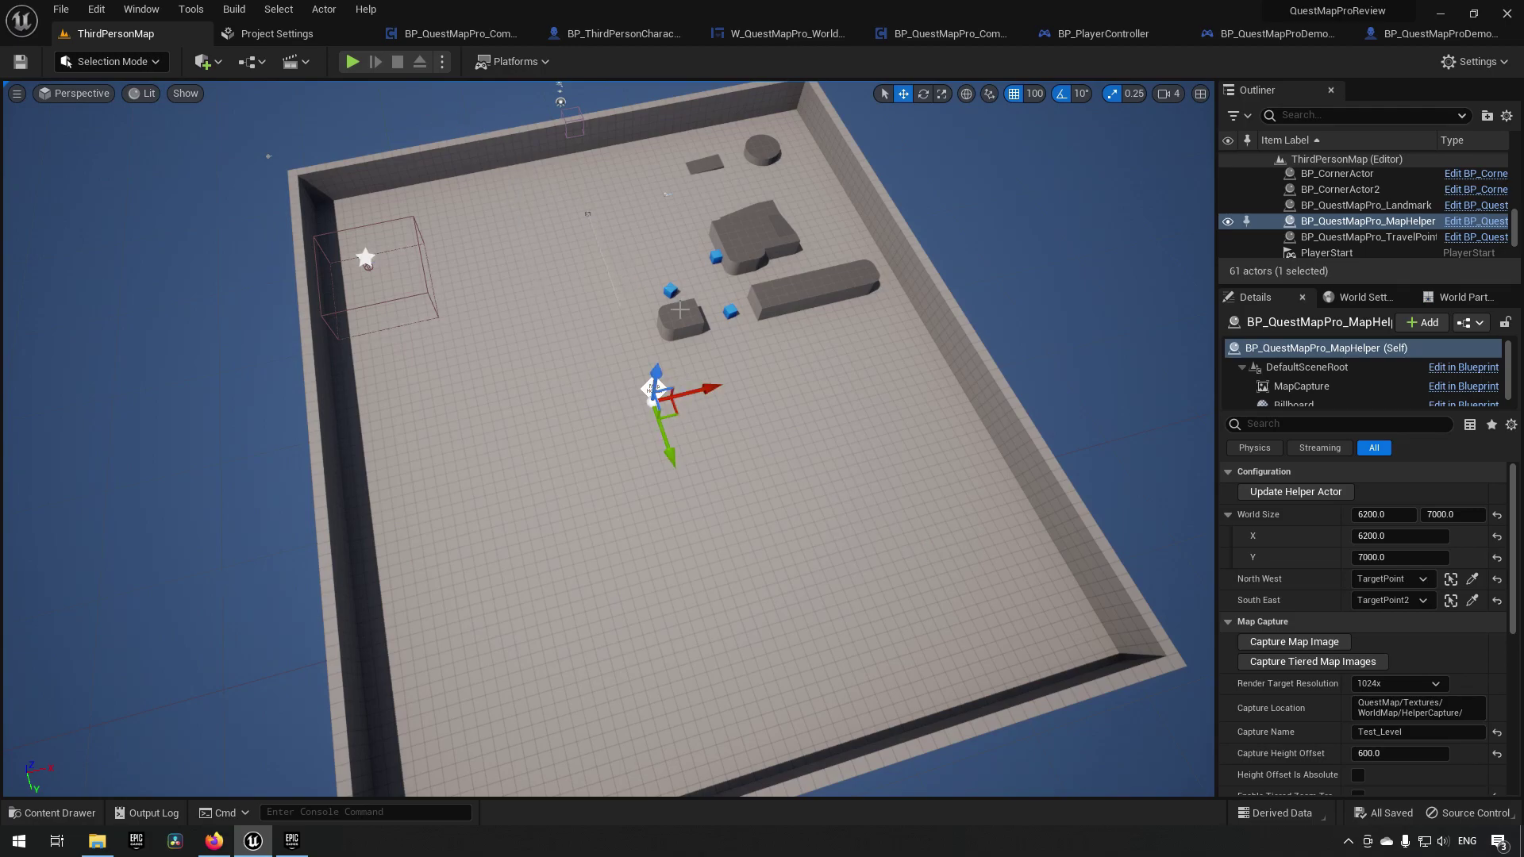
- Inspect the details of the star-marked landmark actor and the travel point inside its box near the level corner
right_drag(811, 410, 516, 334)
key(w)
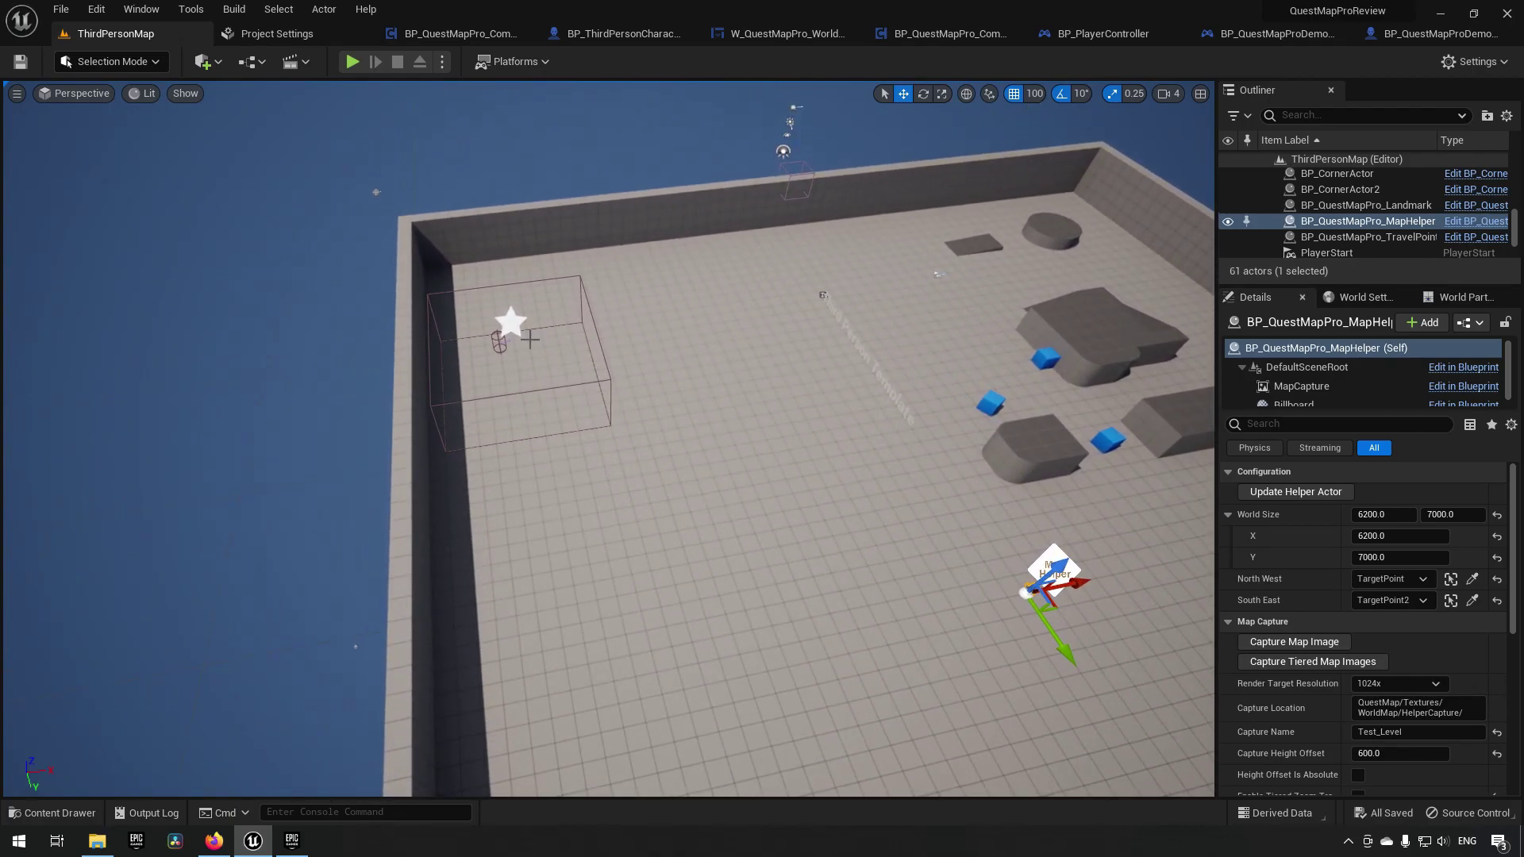
click(512, 326)
mouse_move(744, 427)
right_down()
mouse_move(736, 397)
mouse_move(754, 396)
mouse_move(740, 434)
right_up()
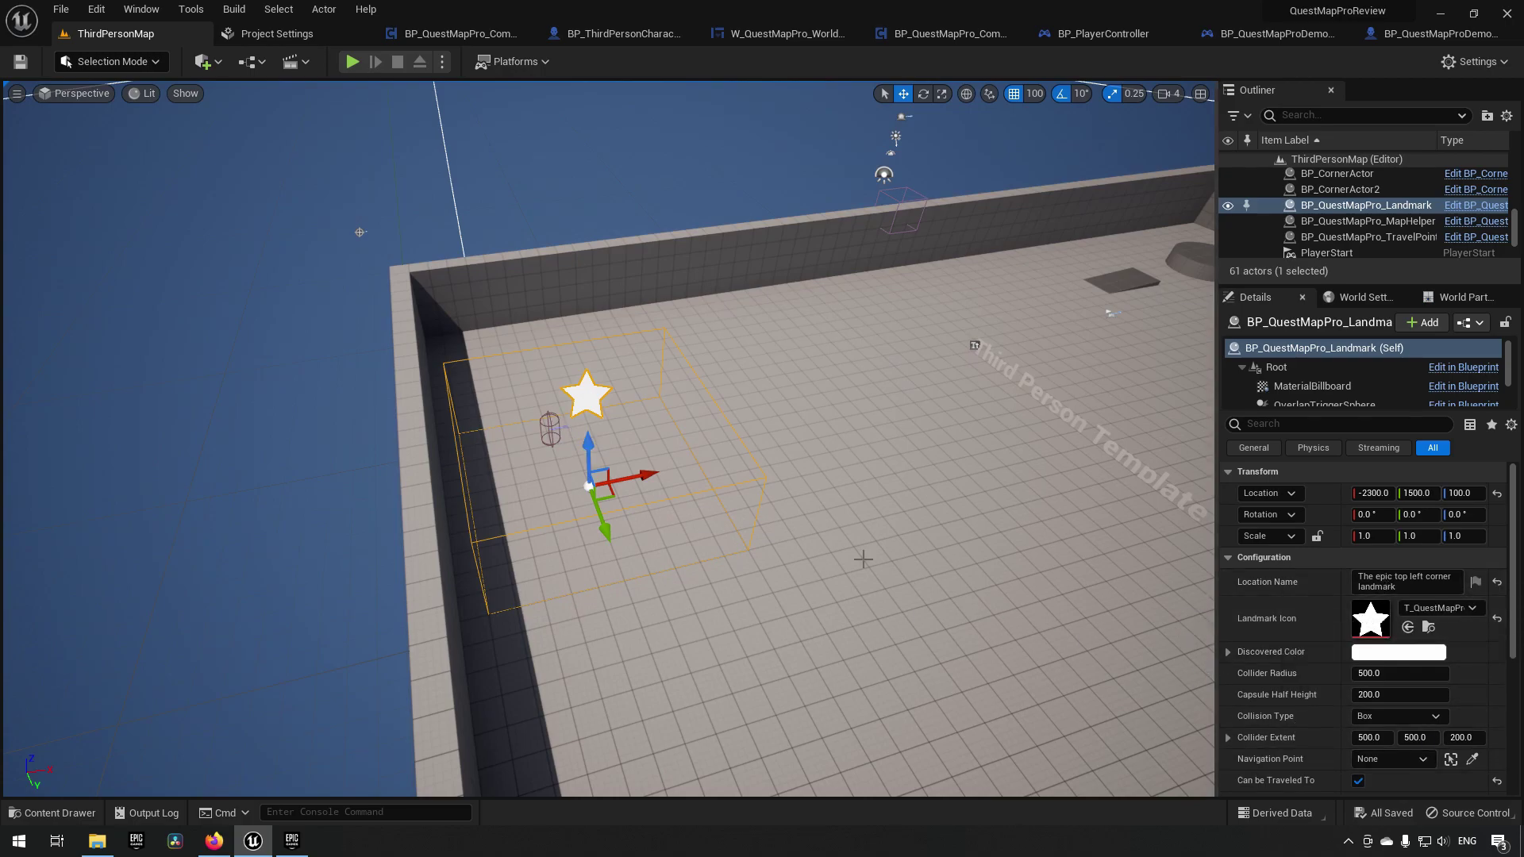
click(553, 429)
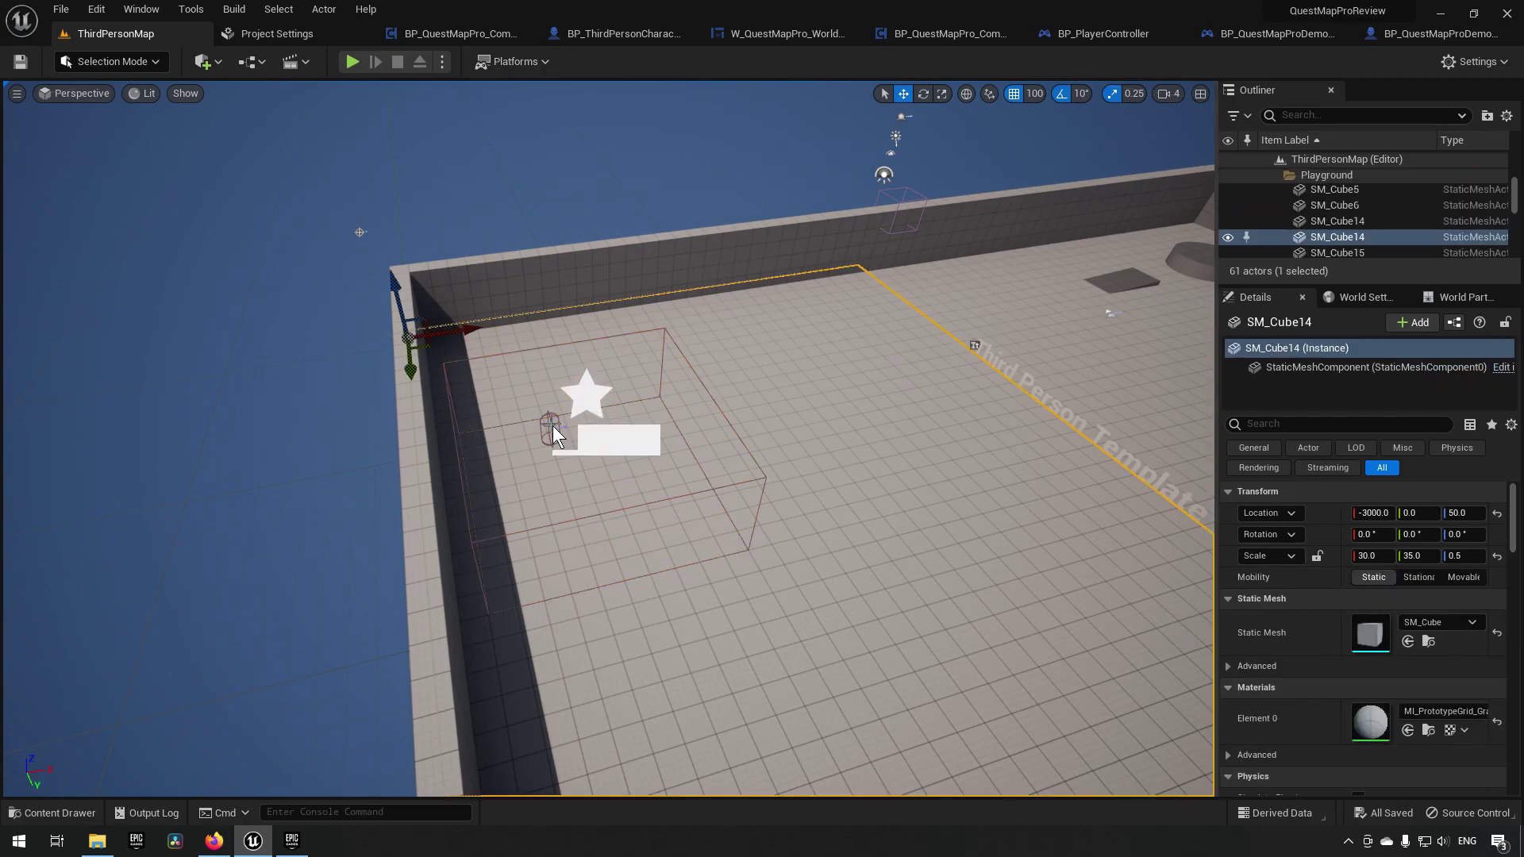
click(553, 430)
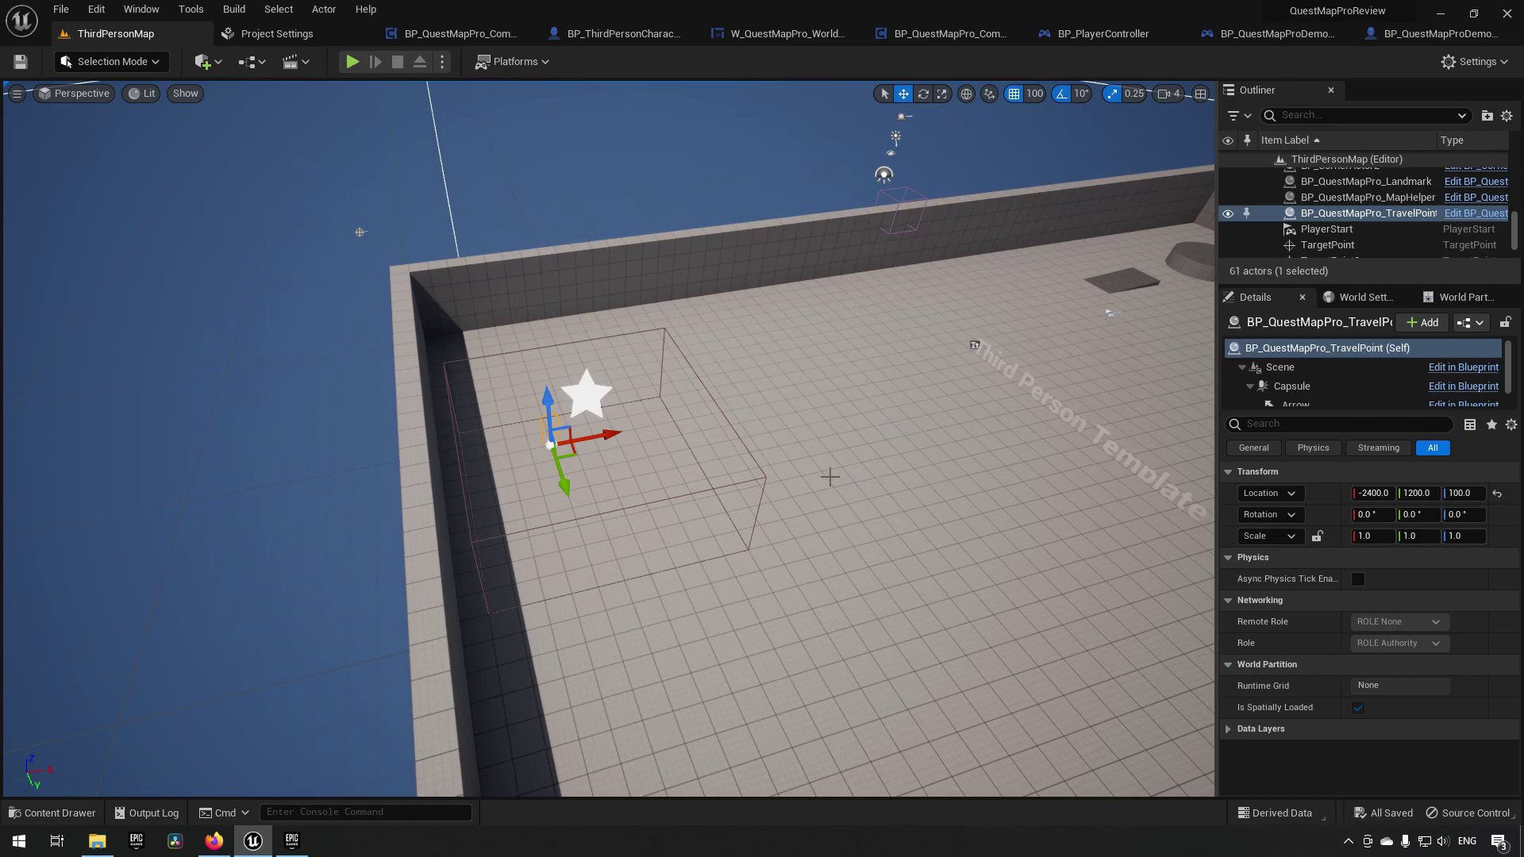
right_drag(757, 507, 873, 520)
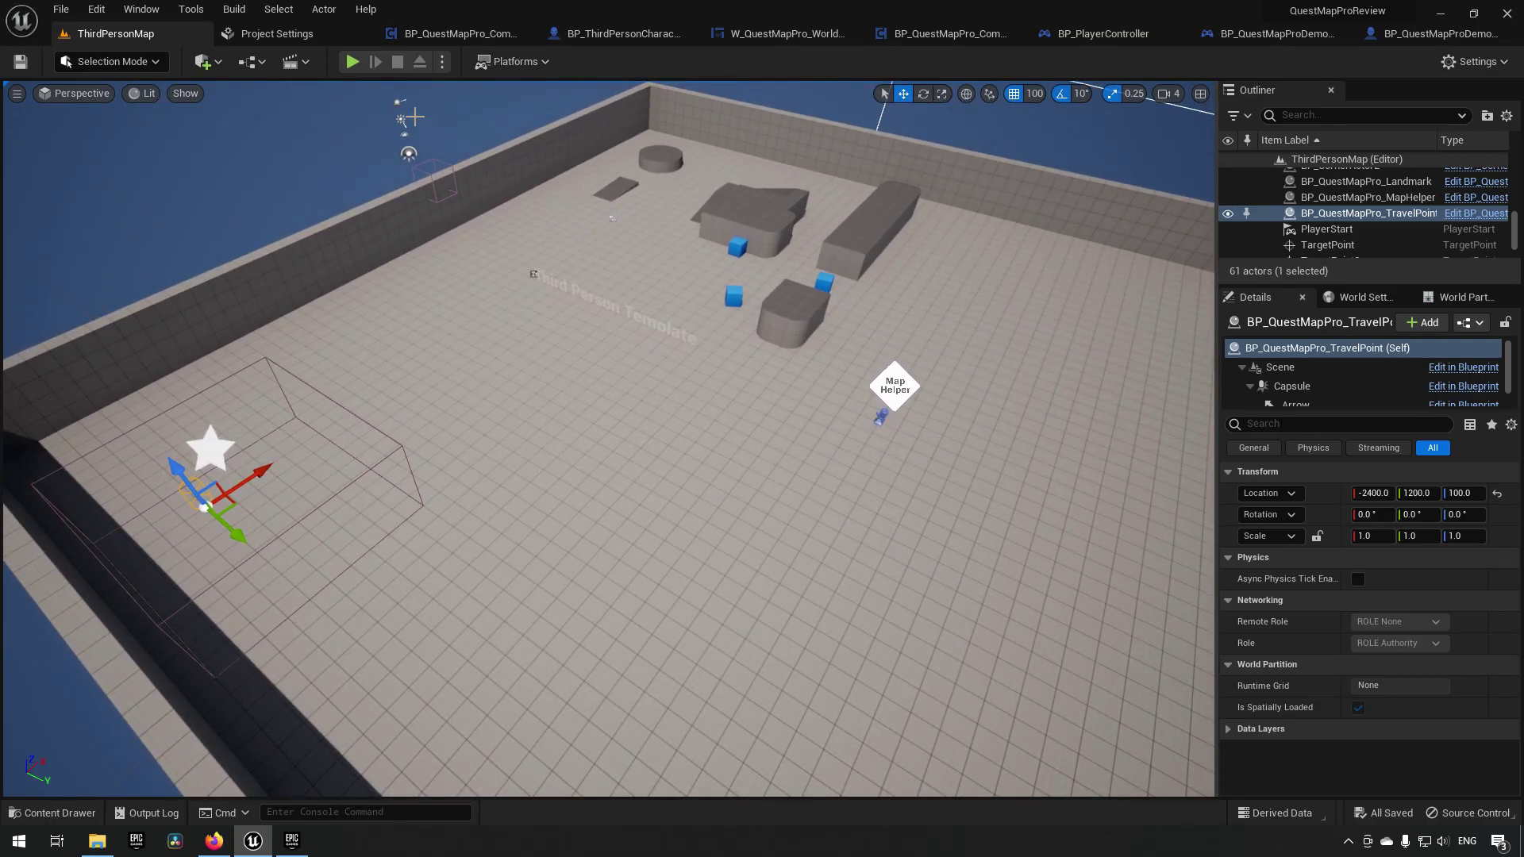
- Play the level, open the world map, and walk the character around to reveal more of the fogged area
click(352, 62)
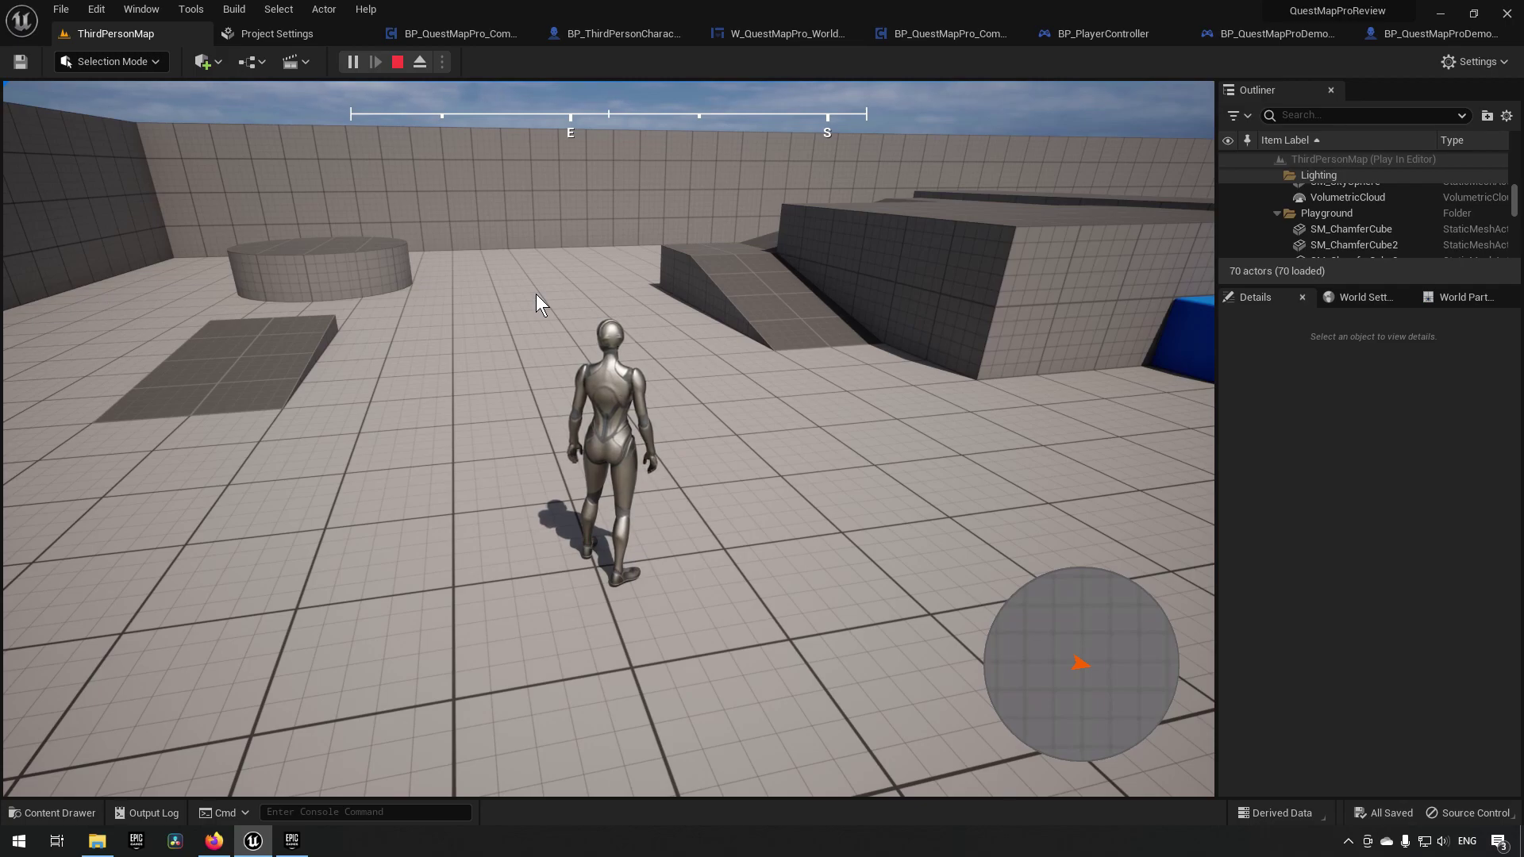
key(m)
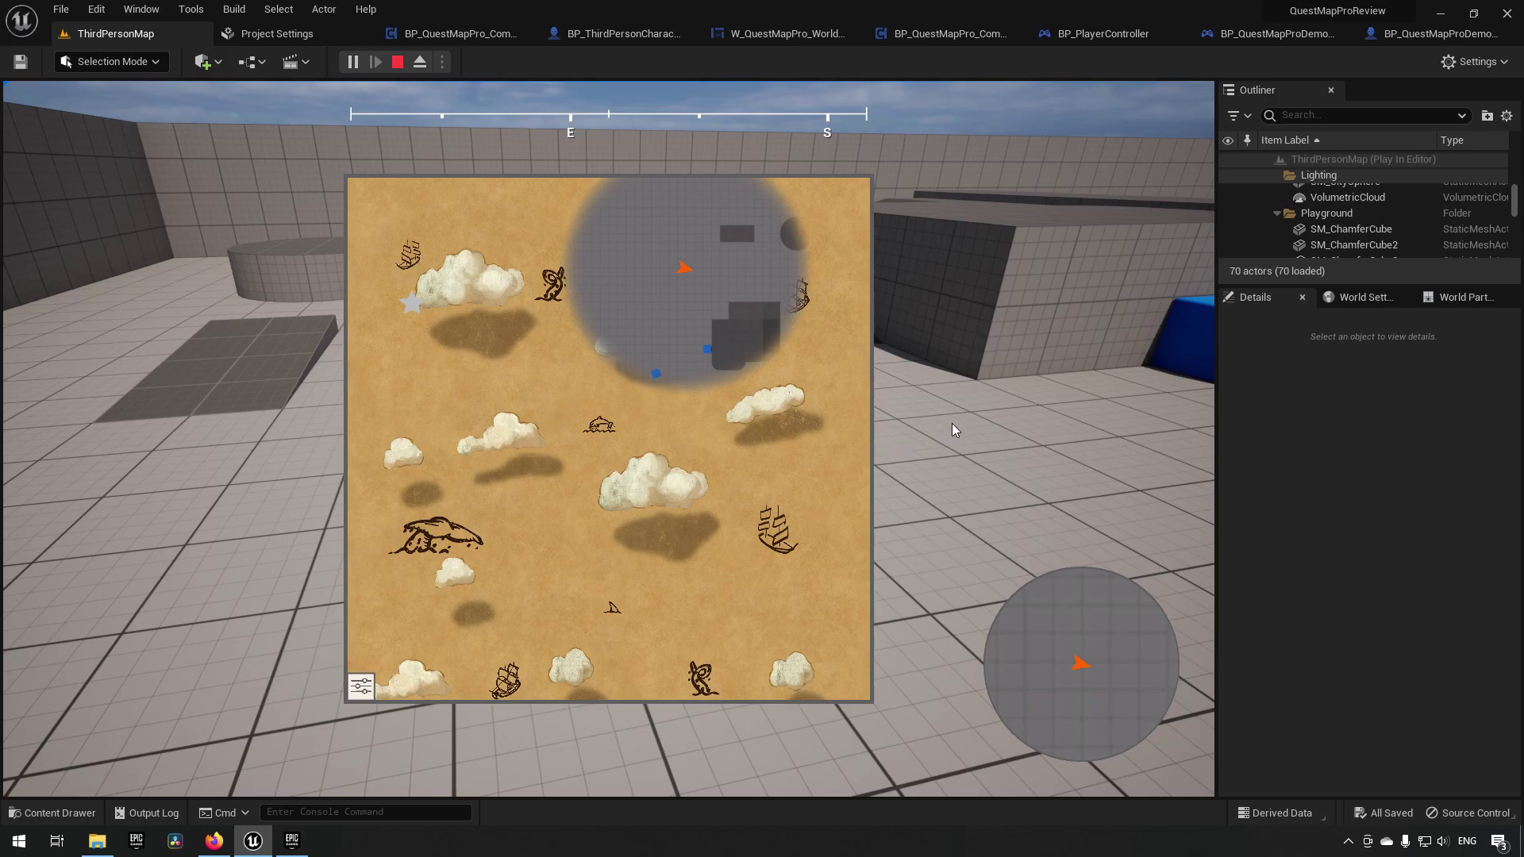
key(w)
drag(976, 429, 1151, 392)
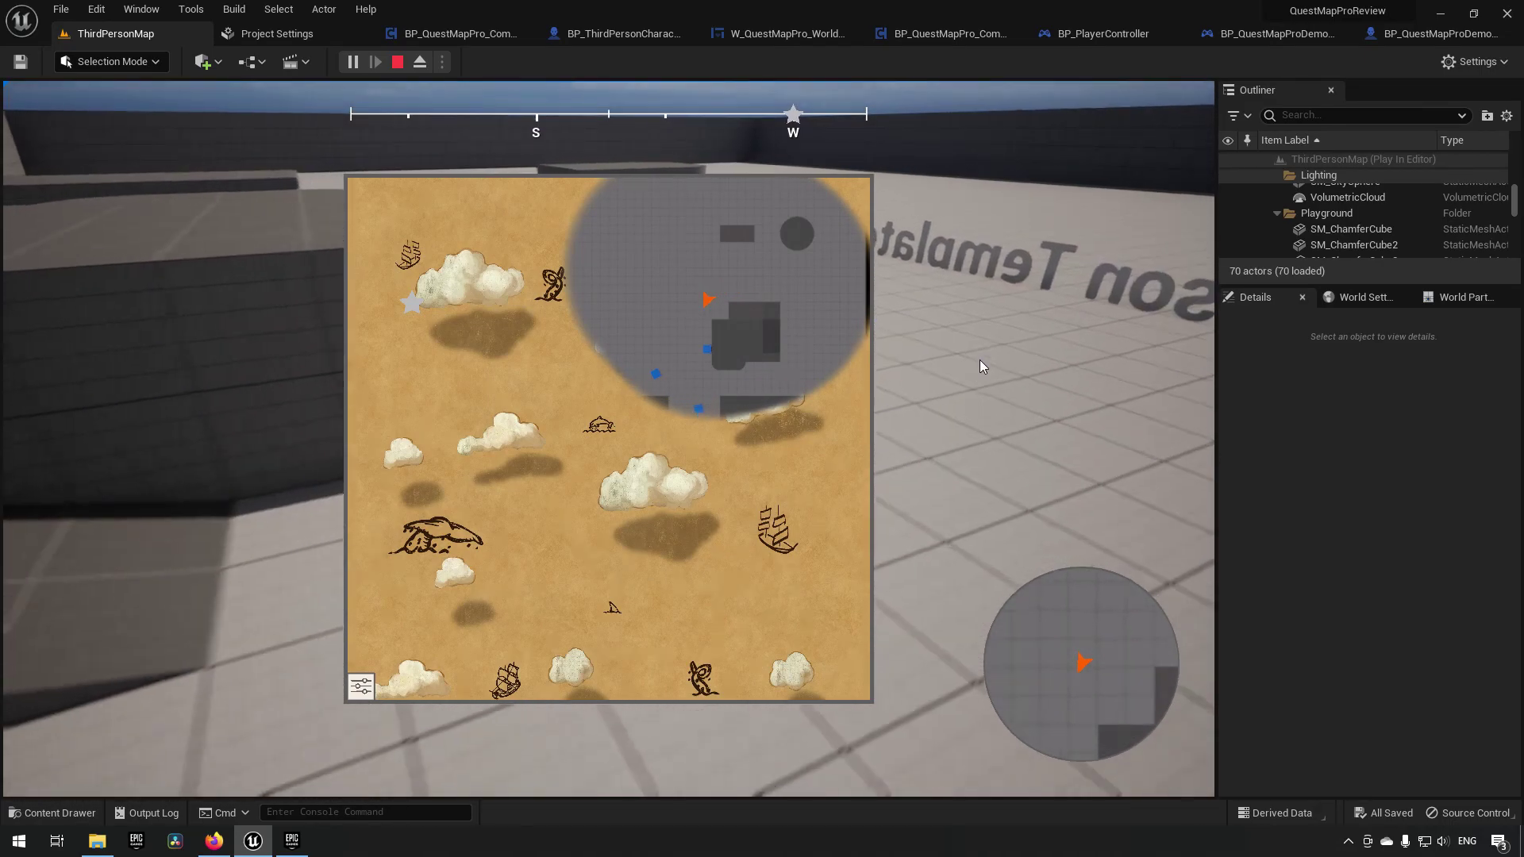
- Walk the character west toward the star landmark with the world map open, revealing the fogged area around it
key(w)
drag(969, 356, 864, 345)
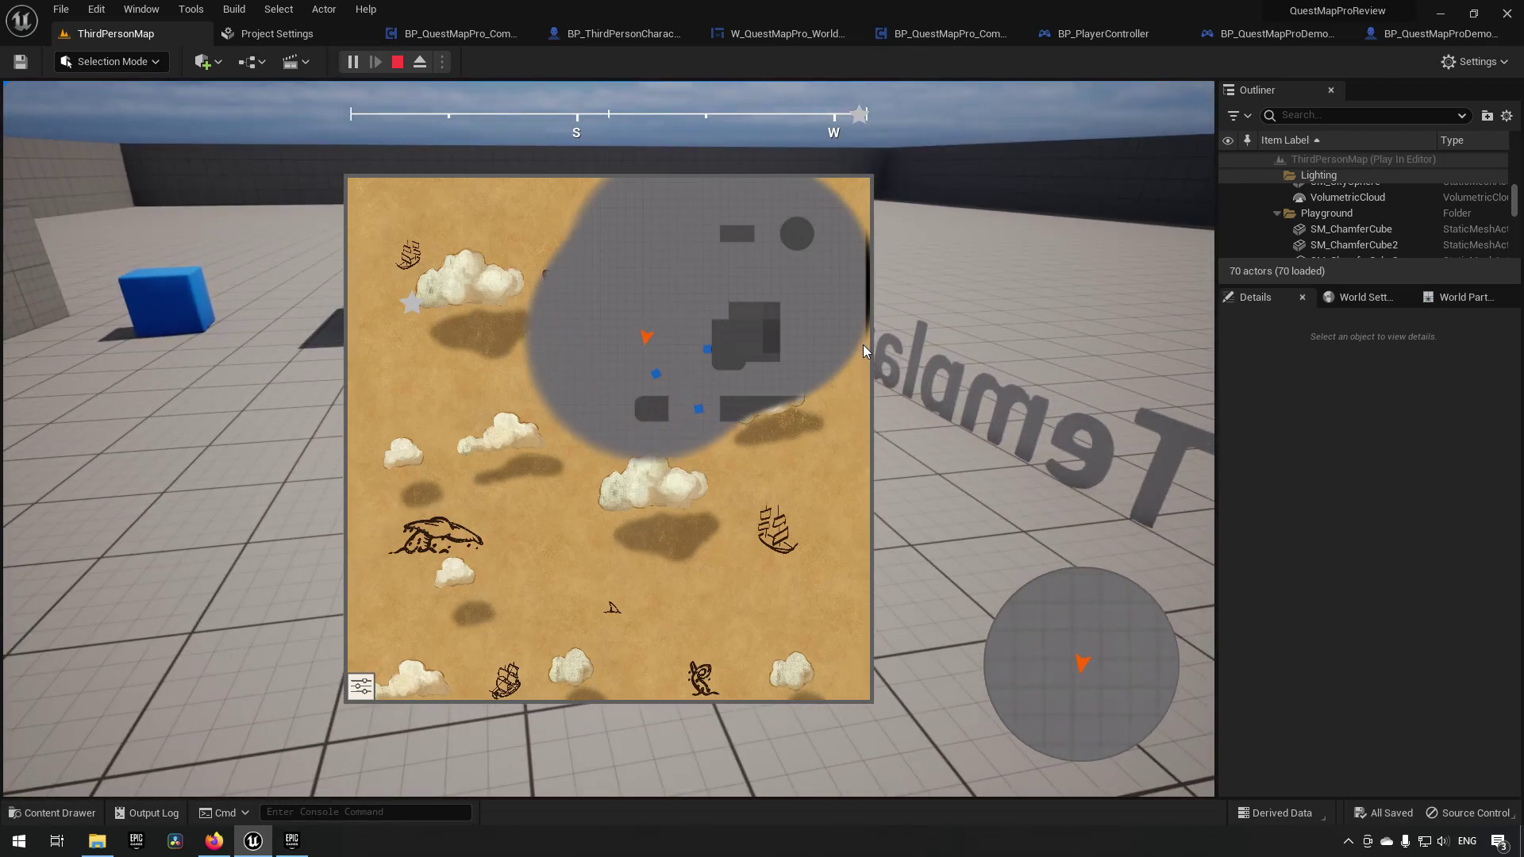
drag(864, 344, 1175, 355)
drag(997, 340, 1212, 327)
key(w)
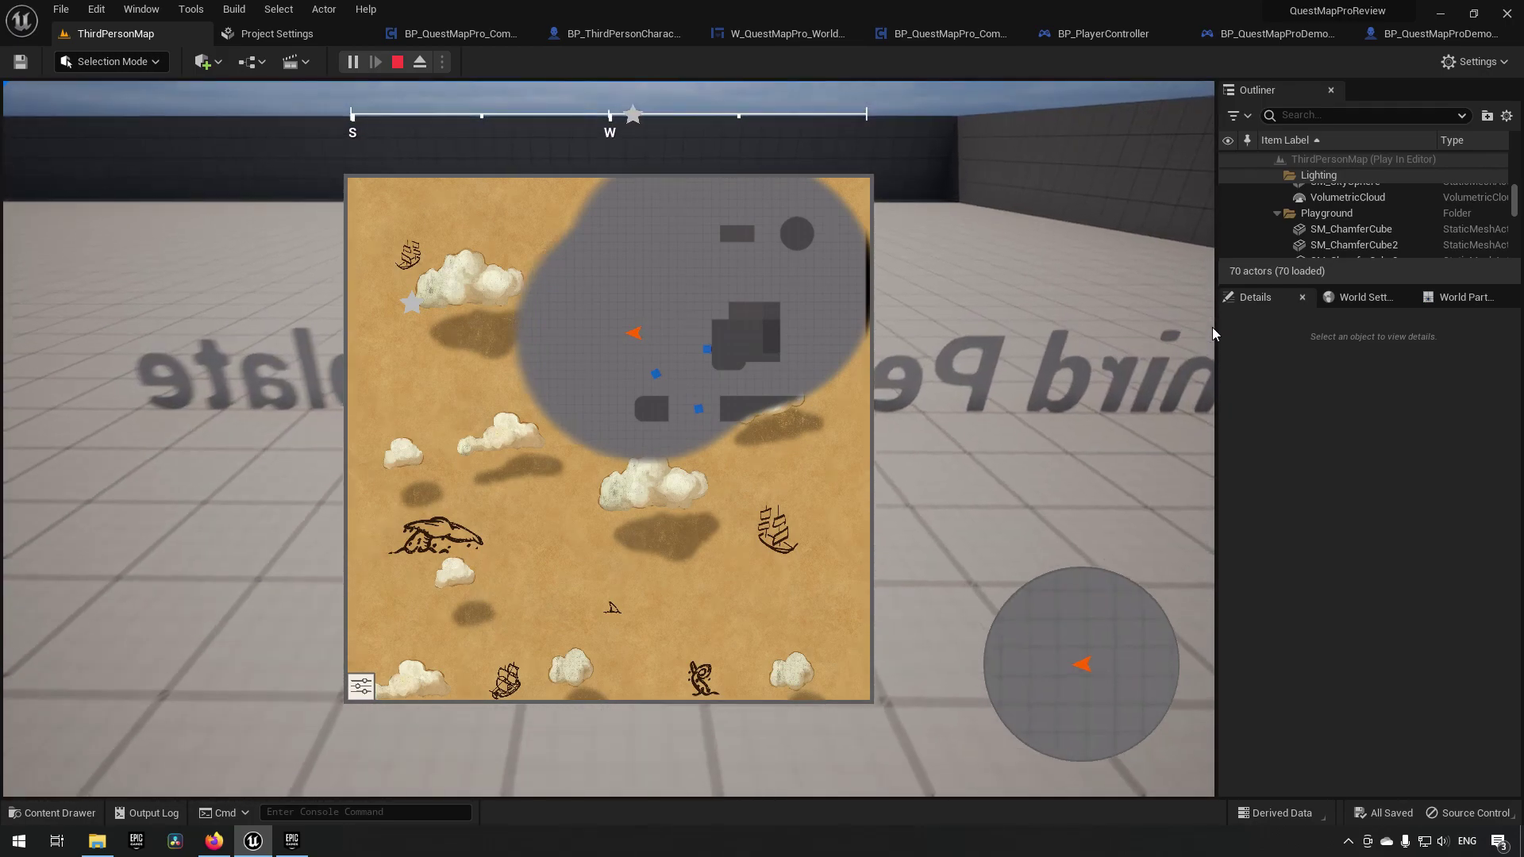
key(w)
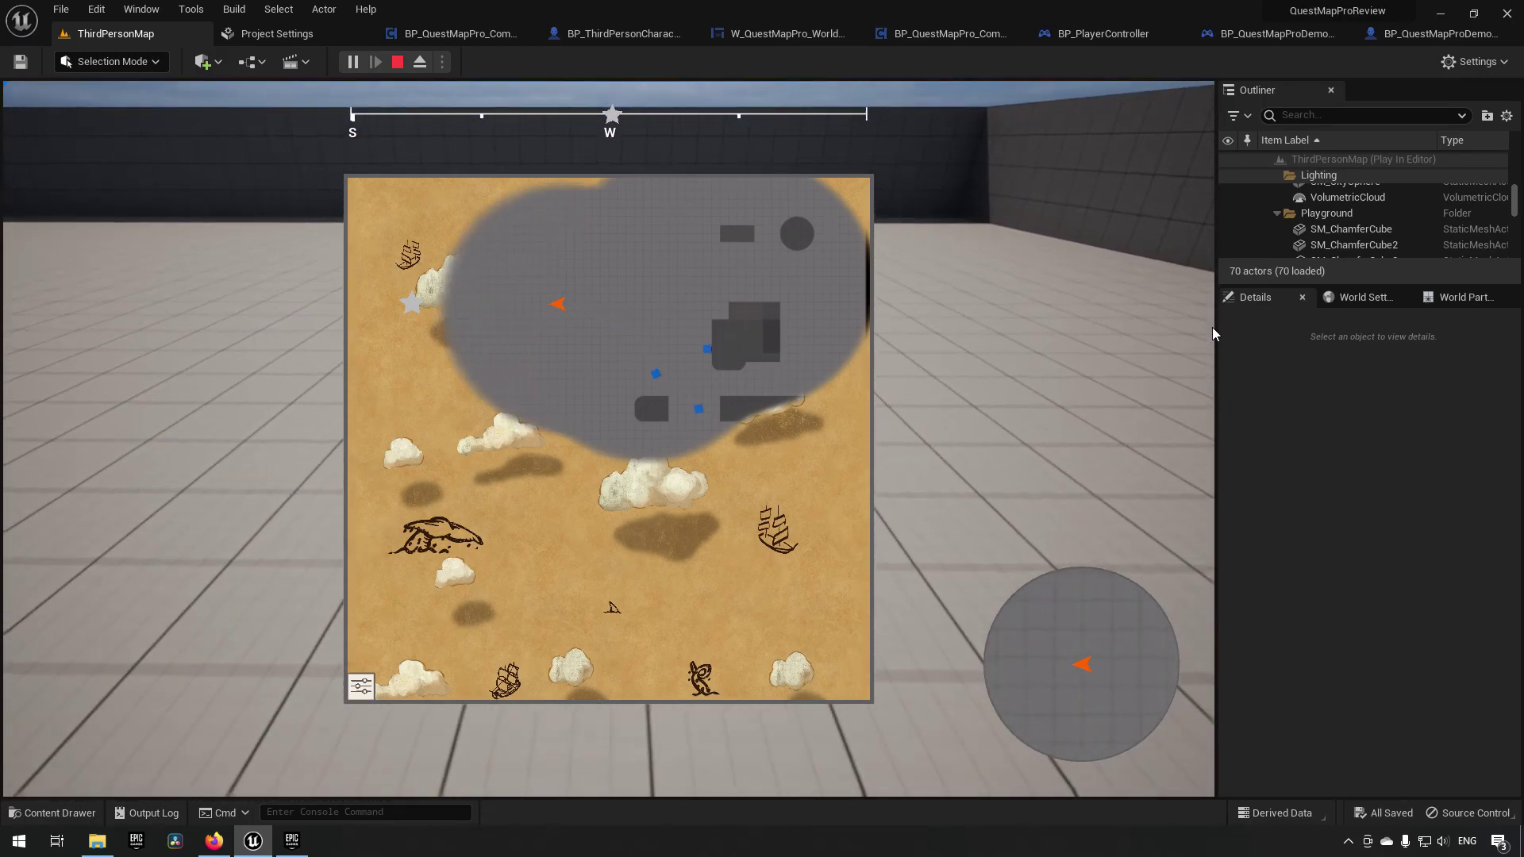
key(w)
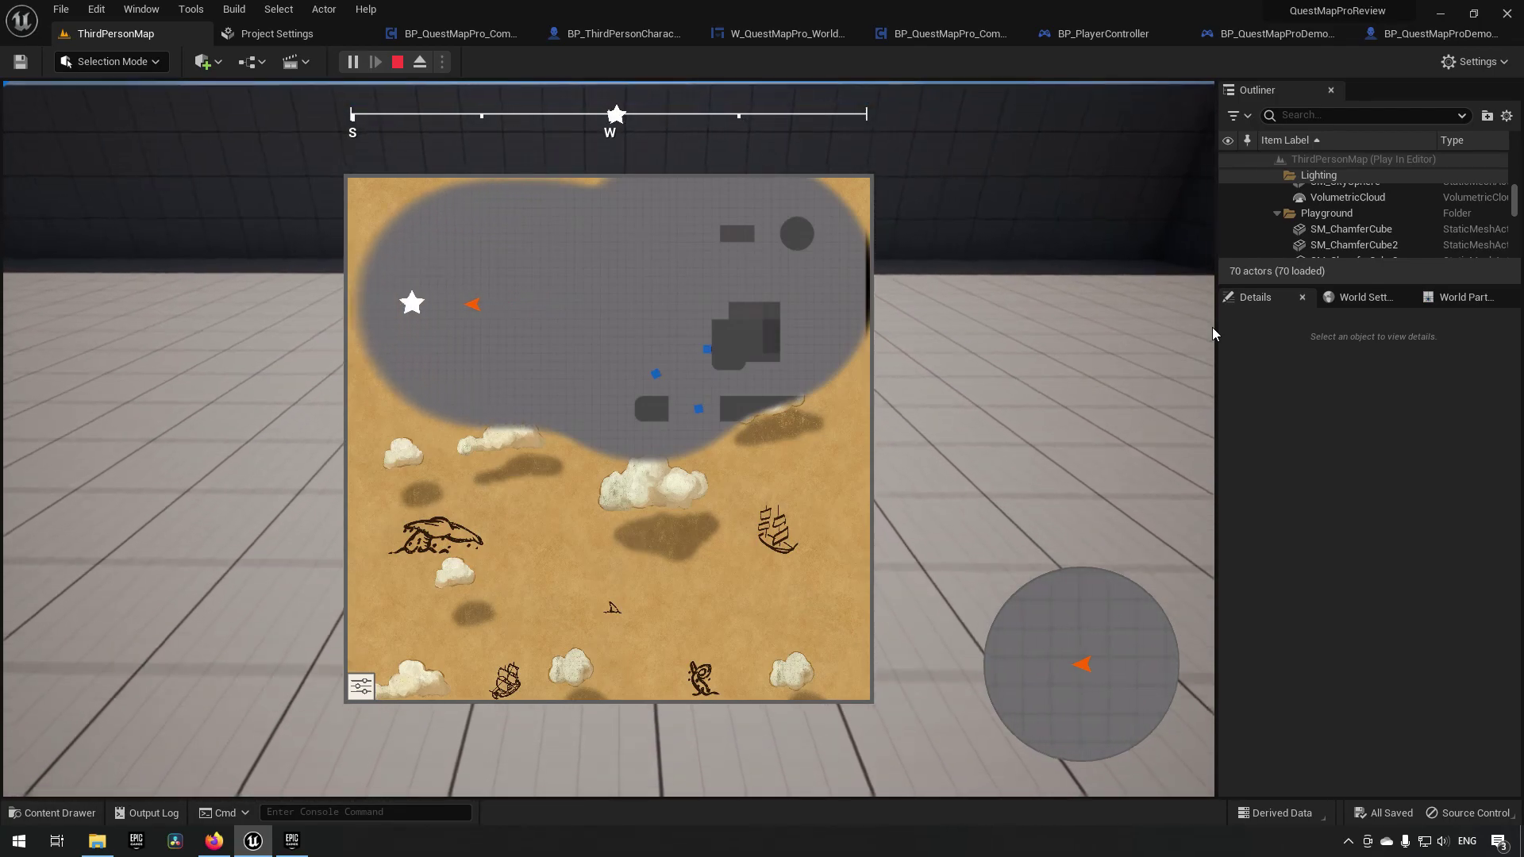
- Face the character southeast, place a player waypoint in the fogged central part of the world map, and close the map
drag(1110, 312, 816, 302)
drag(1090, 289, 439, 296)
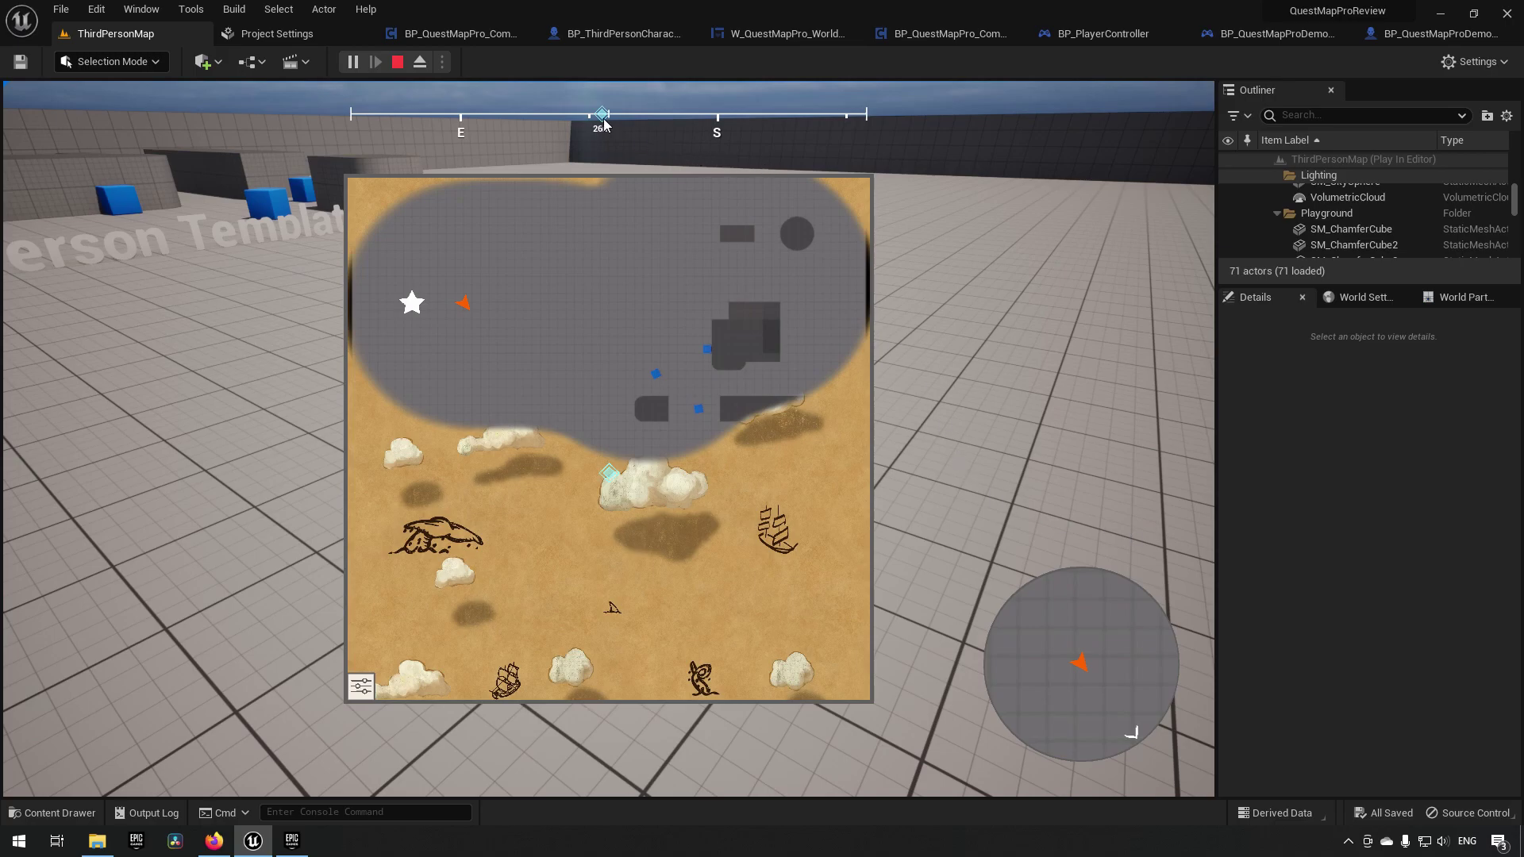
mouse_move(606, 480)
key(m)
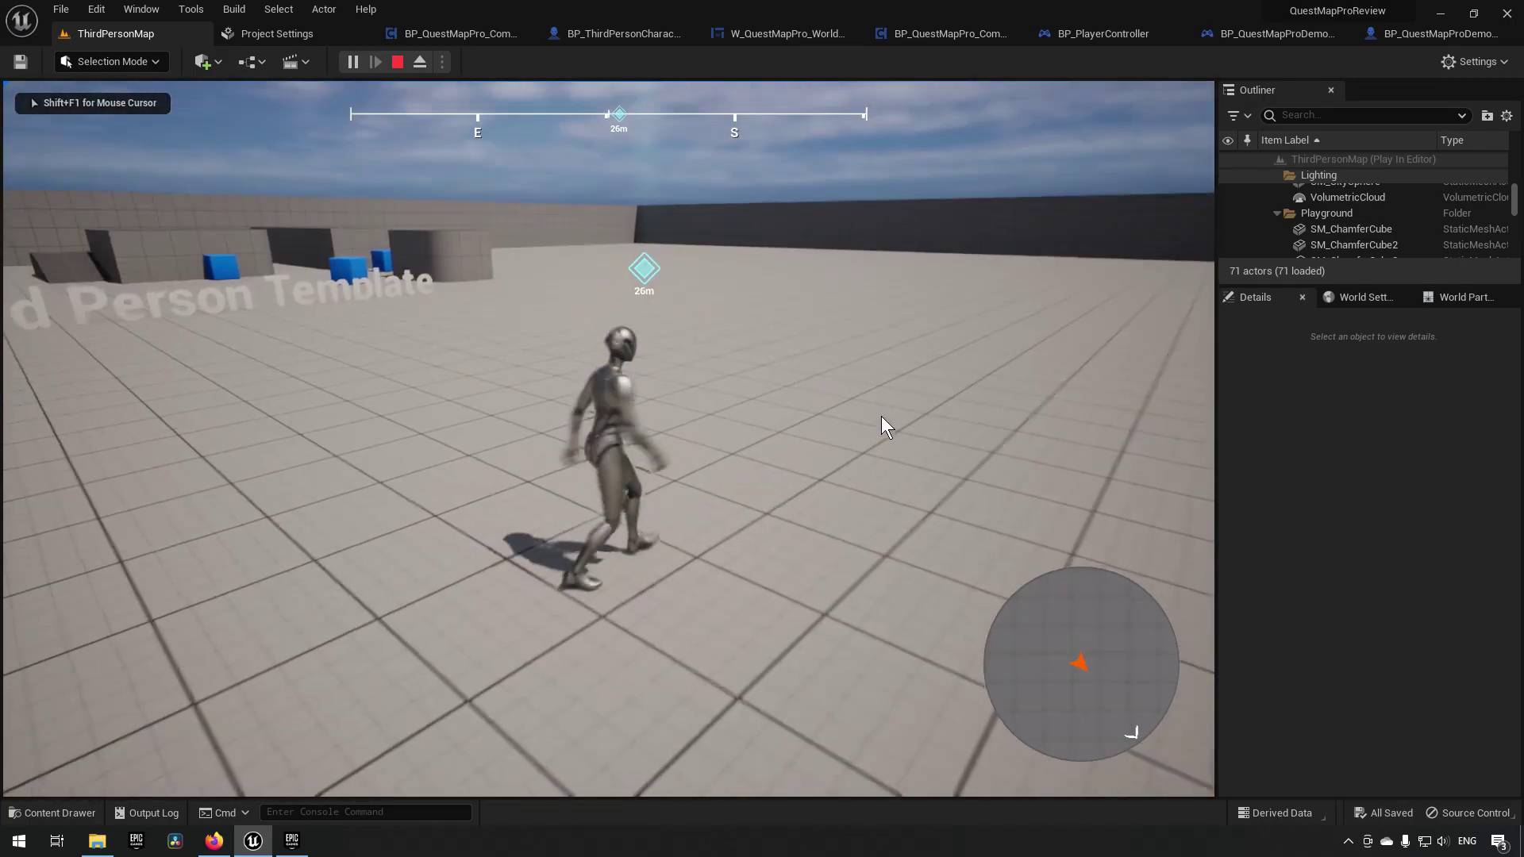
- Run the character across the level to the player waypoint until it is reached
key(w)
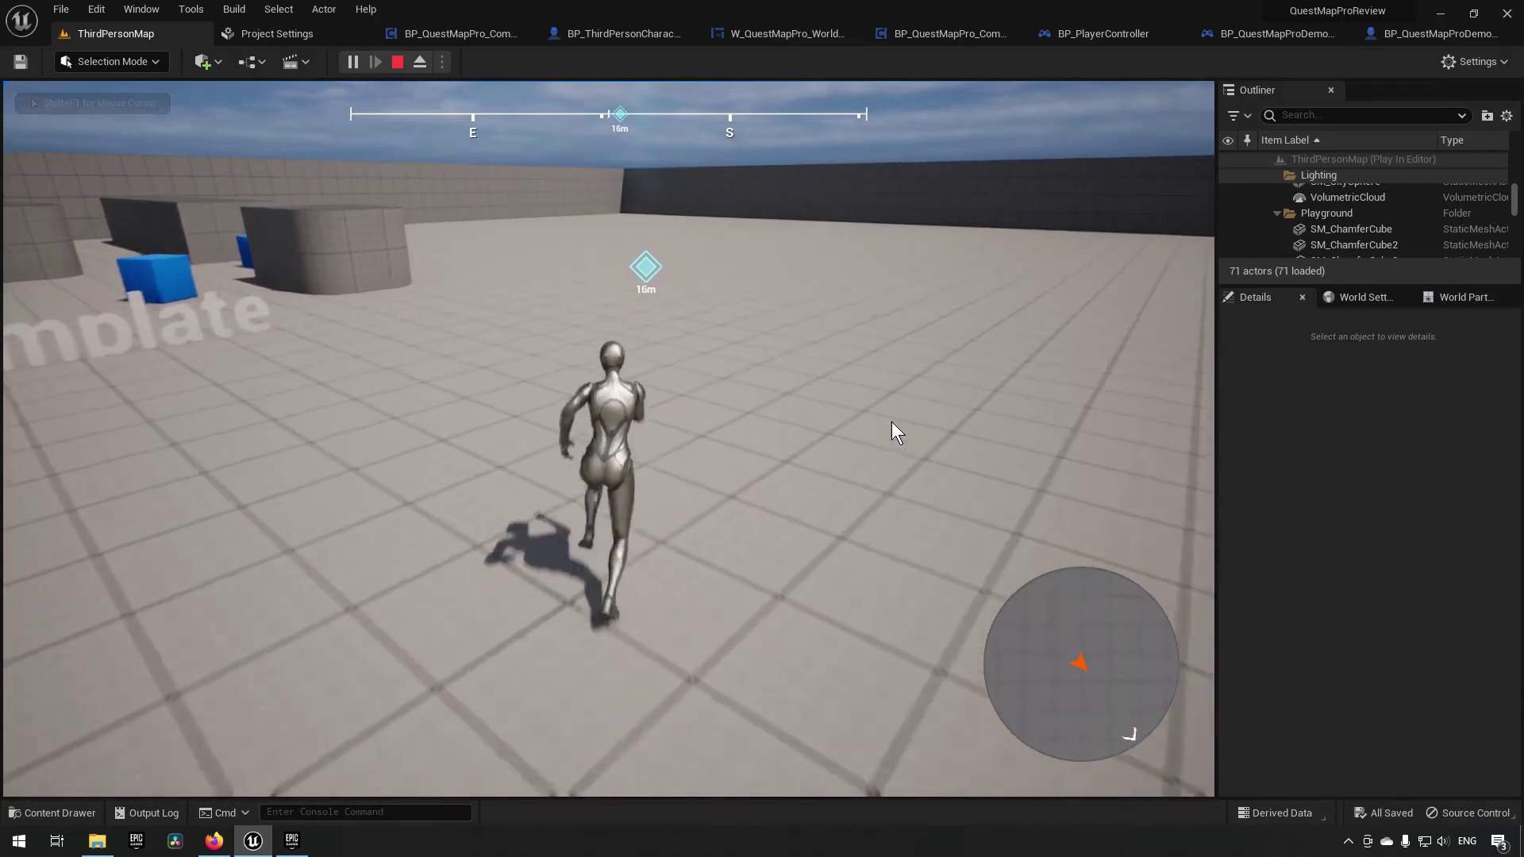
key(w)
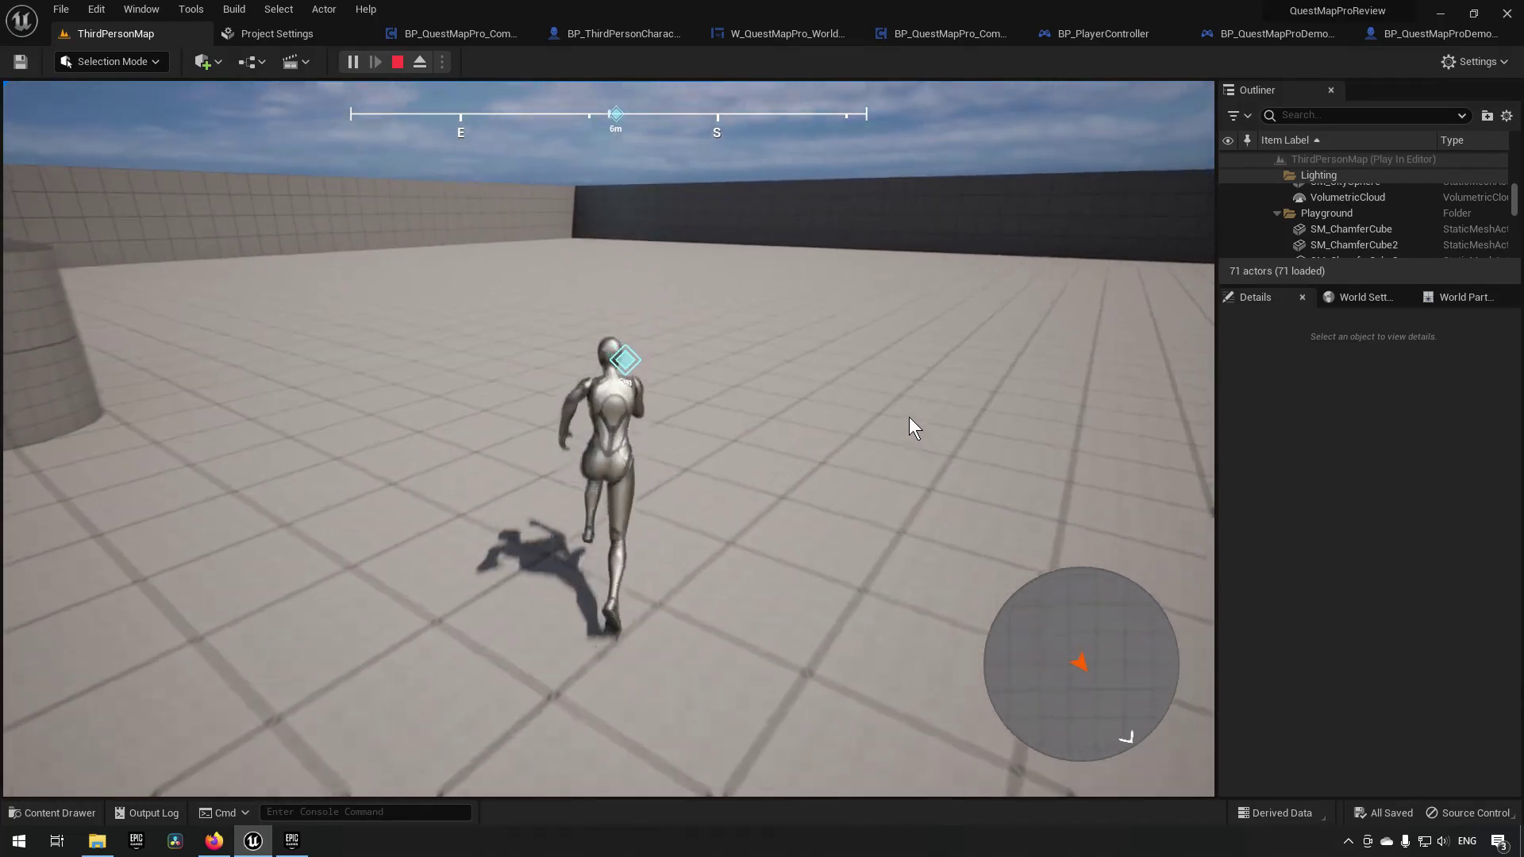
key(w)
key(w)
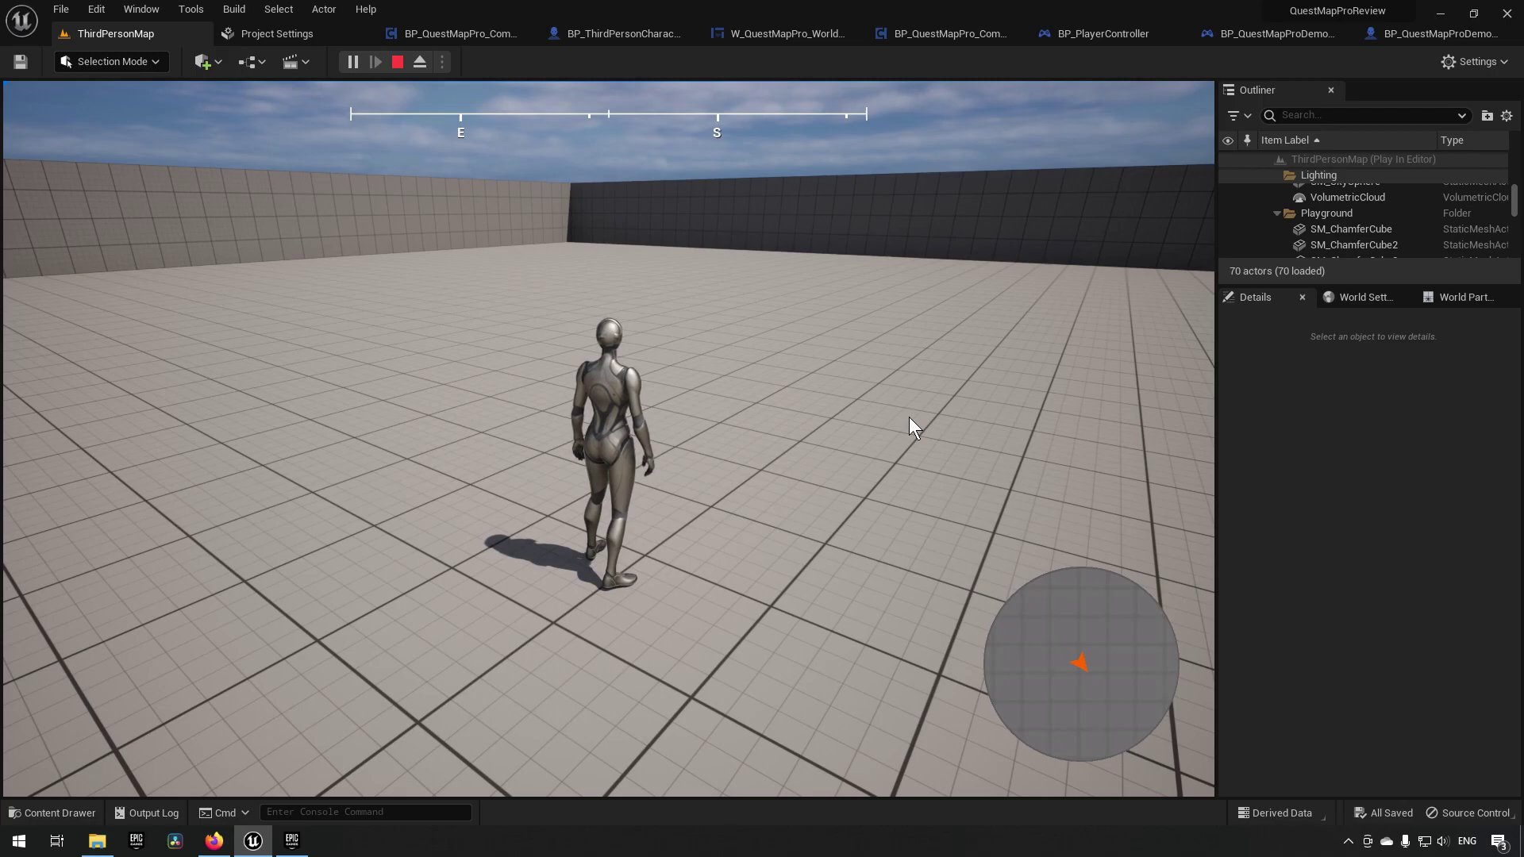
- Fast-travel to the star landmark from the world map, and end the play session
click(908, 417)
mouse_move(908, 417)
mouse_down()
mouse_move(971, 436)
mouse_move(1002, 409)
mouse_move(1213, 455)
mouse_move(1213, 427)
mouse_move(1072, 421)
mouse_up()
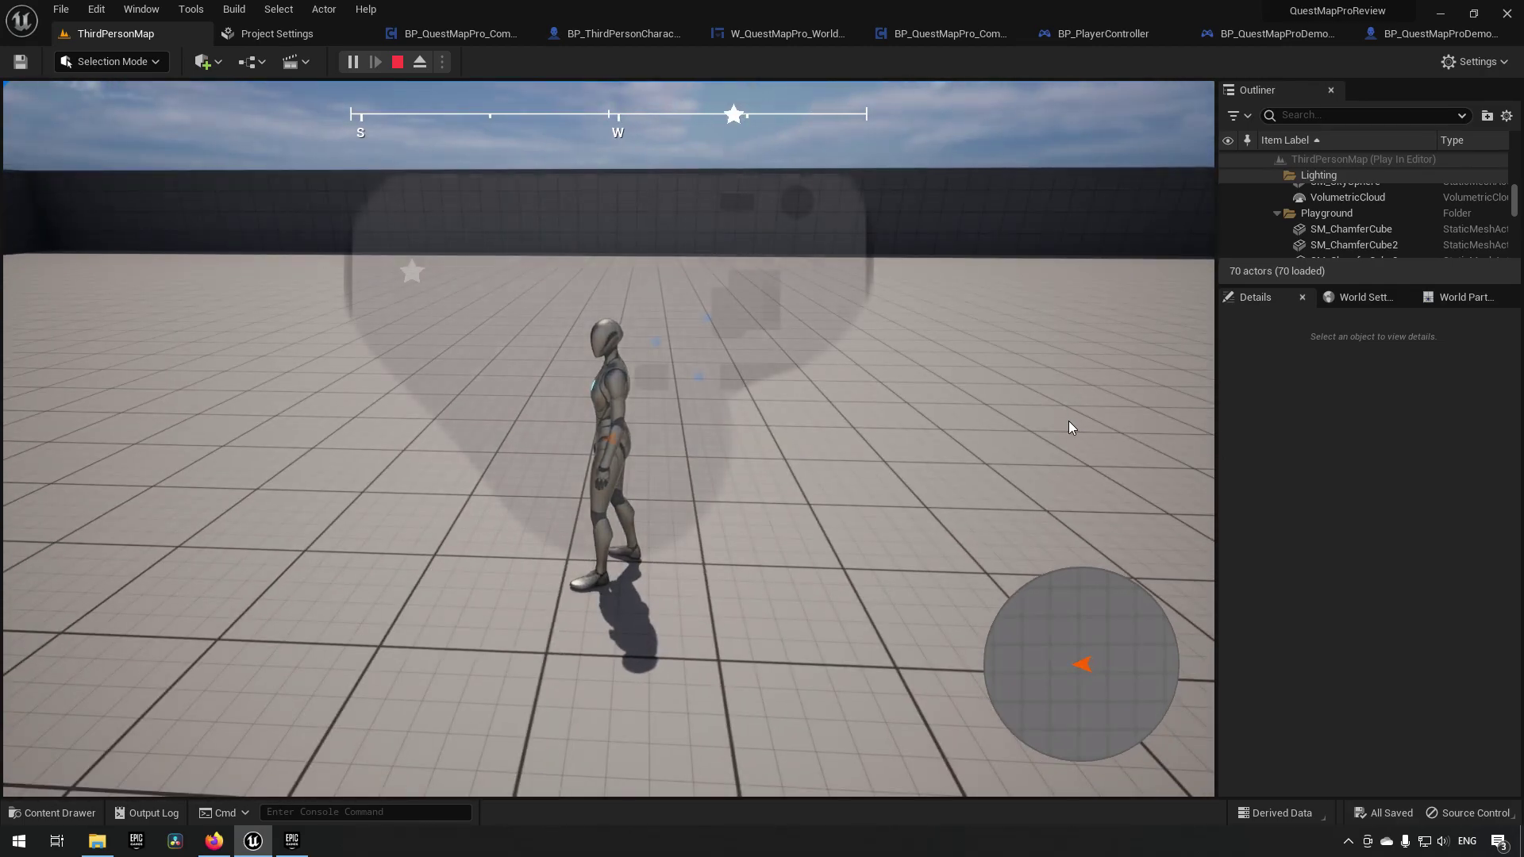
mouse_move(414, 275)
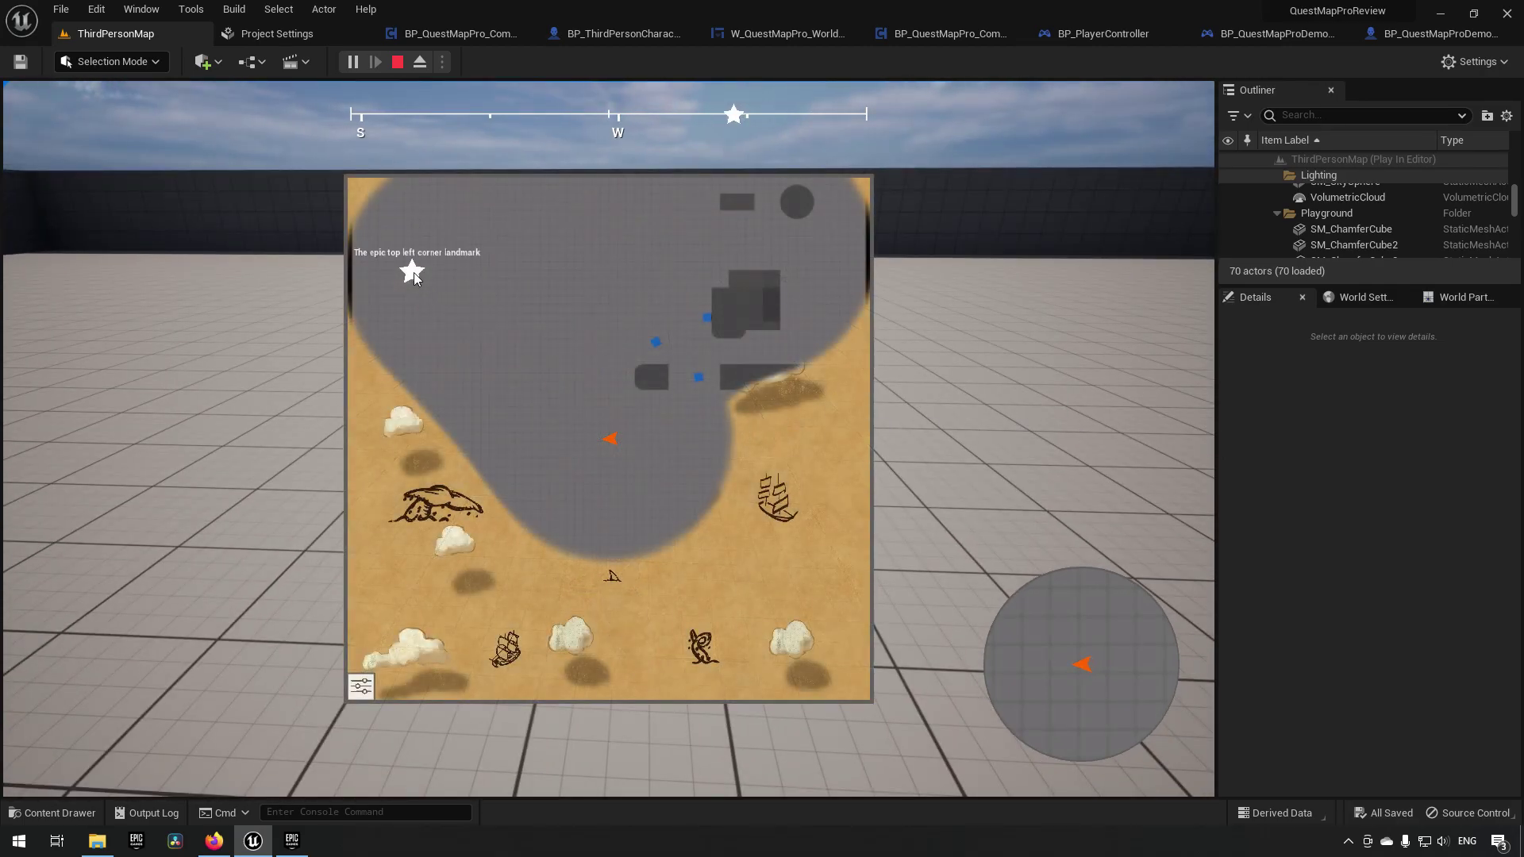
key(m)
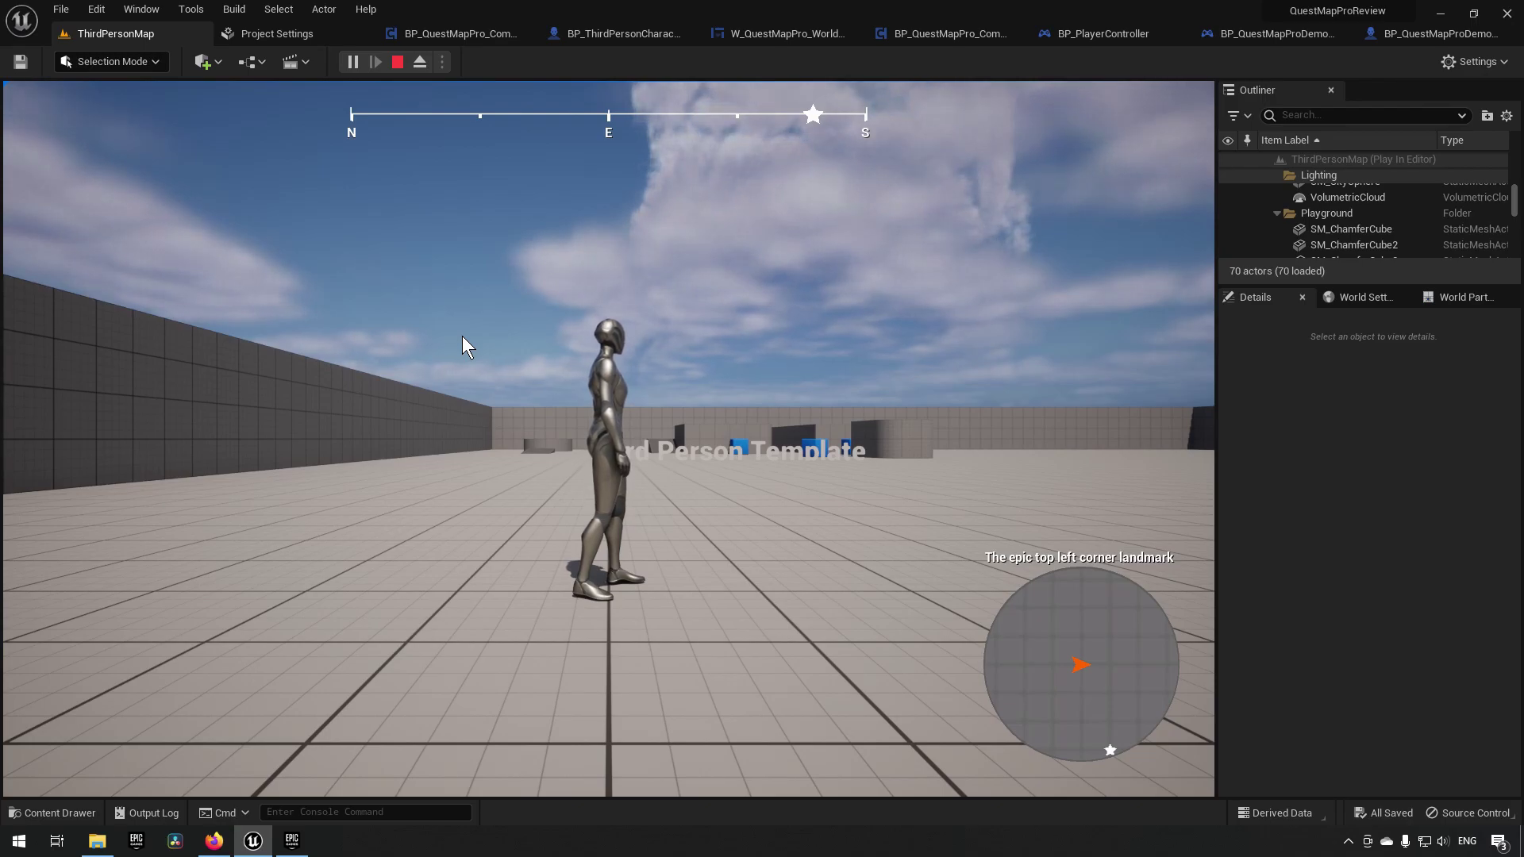
key(shift+F1)
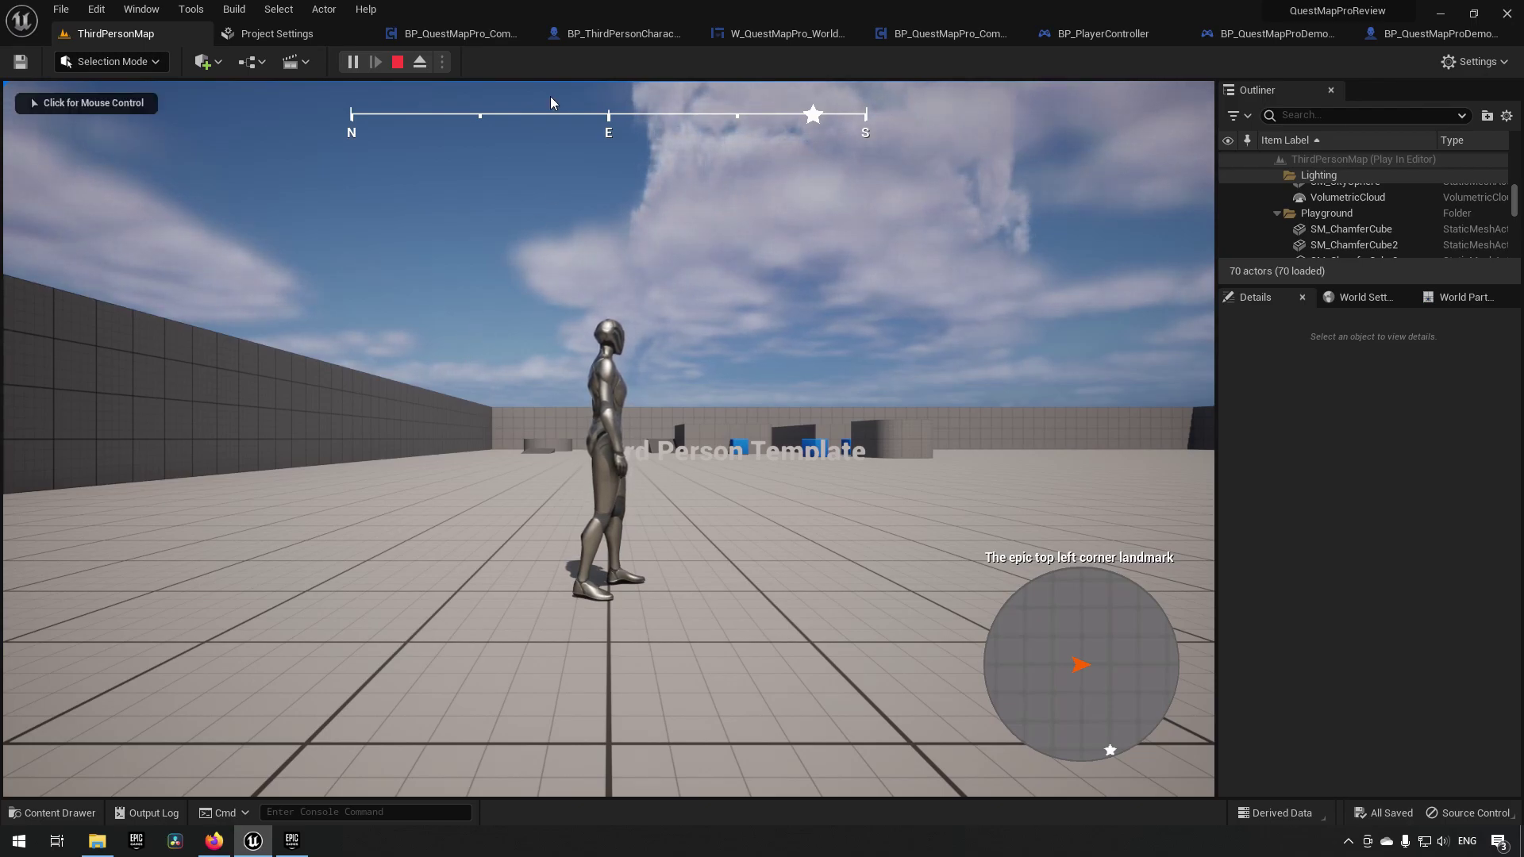
click(398, 62)
- Review all settings of the map component in BP_PlayerController, from map controls and fog to quests, players and player notes
click(1123, 40)
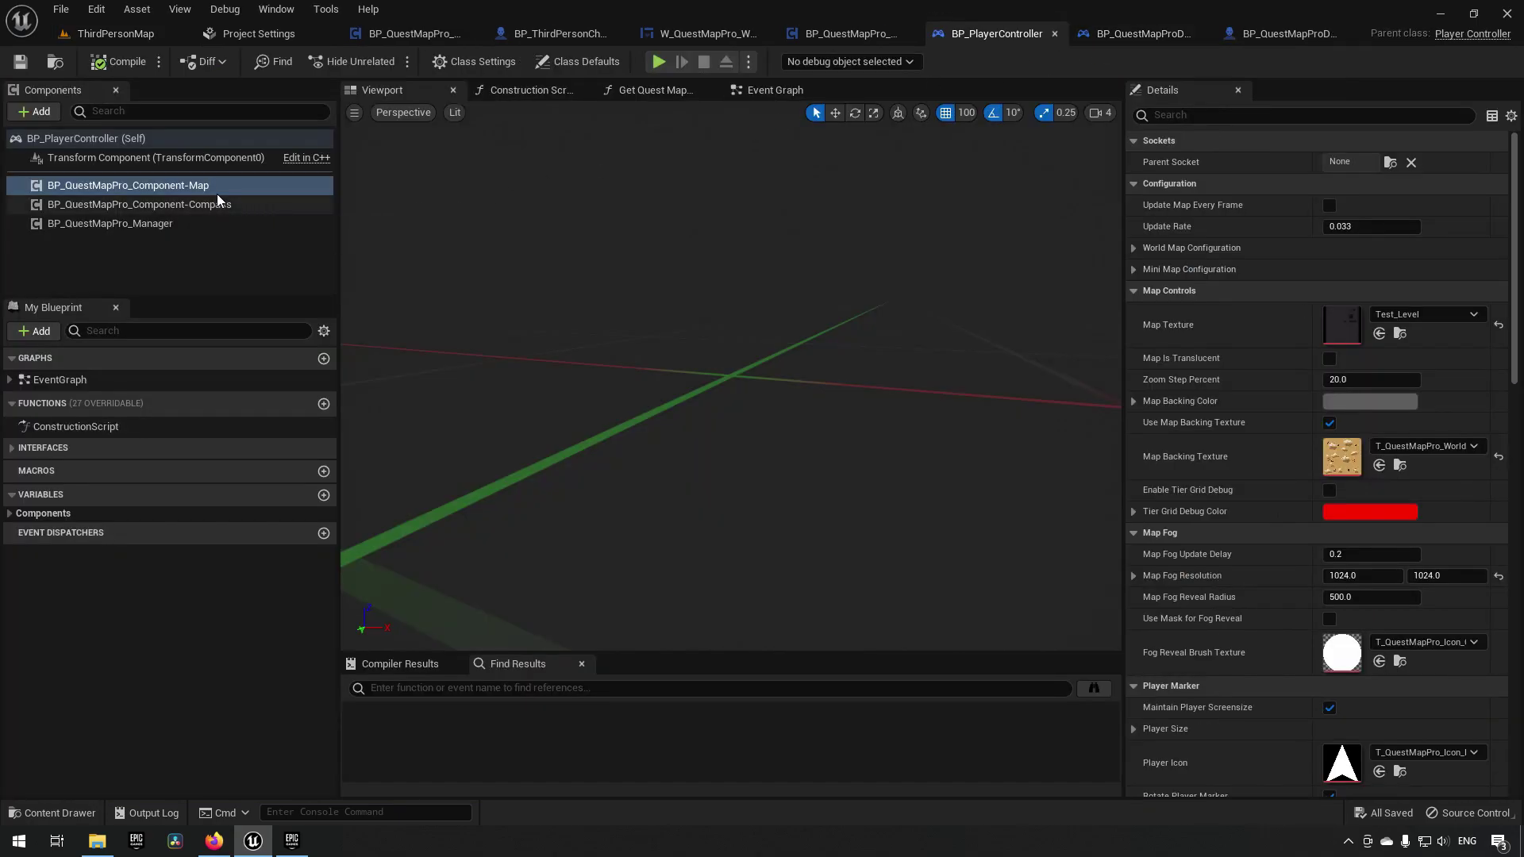
scroll(1261, 451, down, 10)
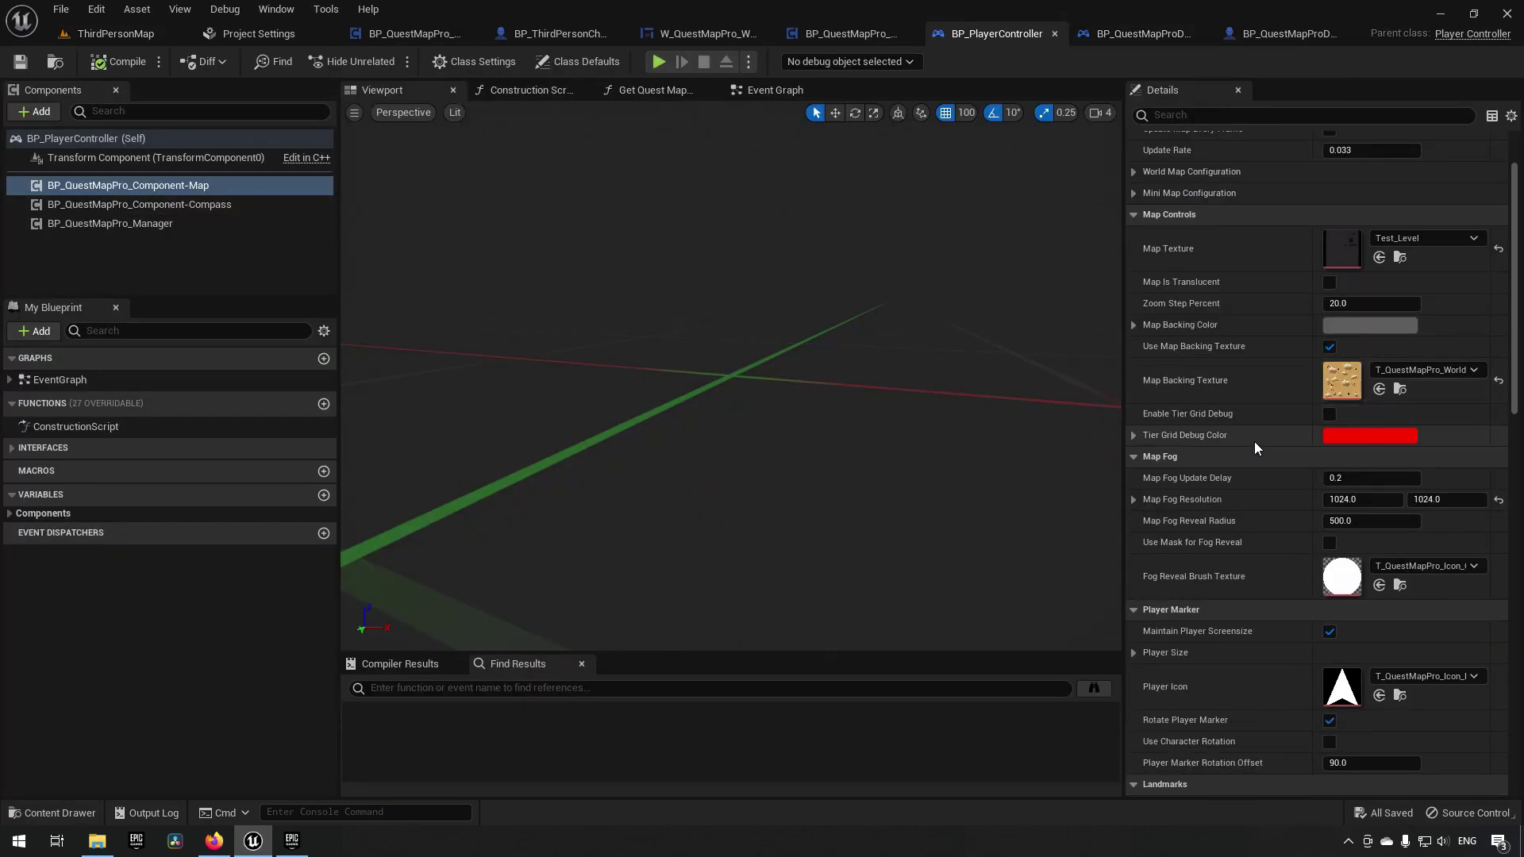
scroll(1254, 441, down, 5)
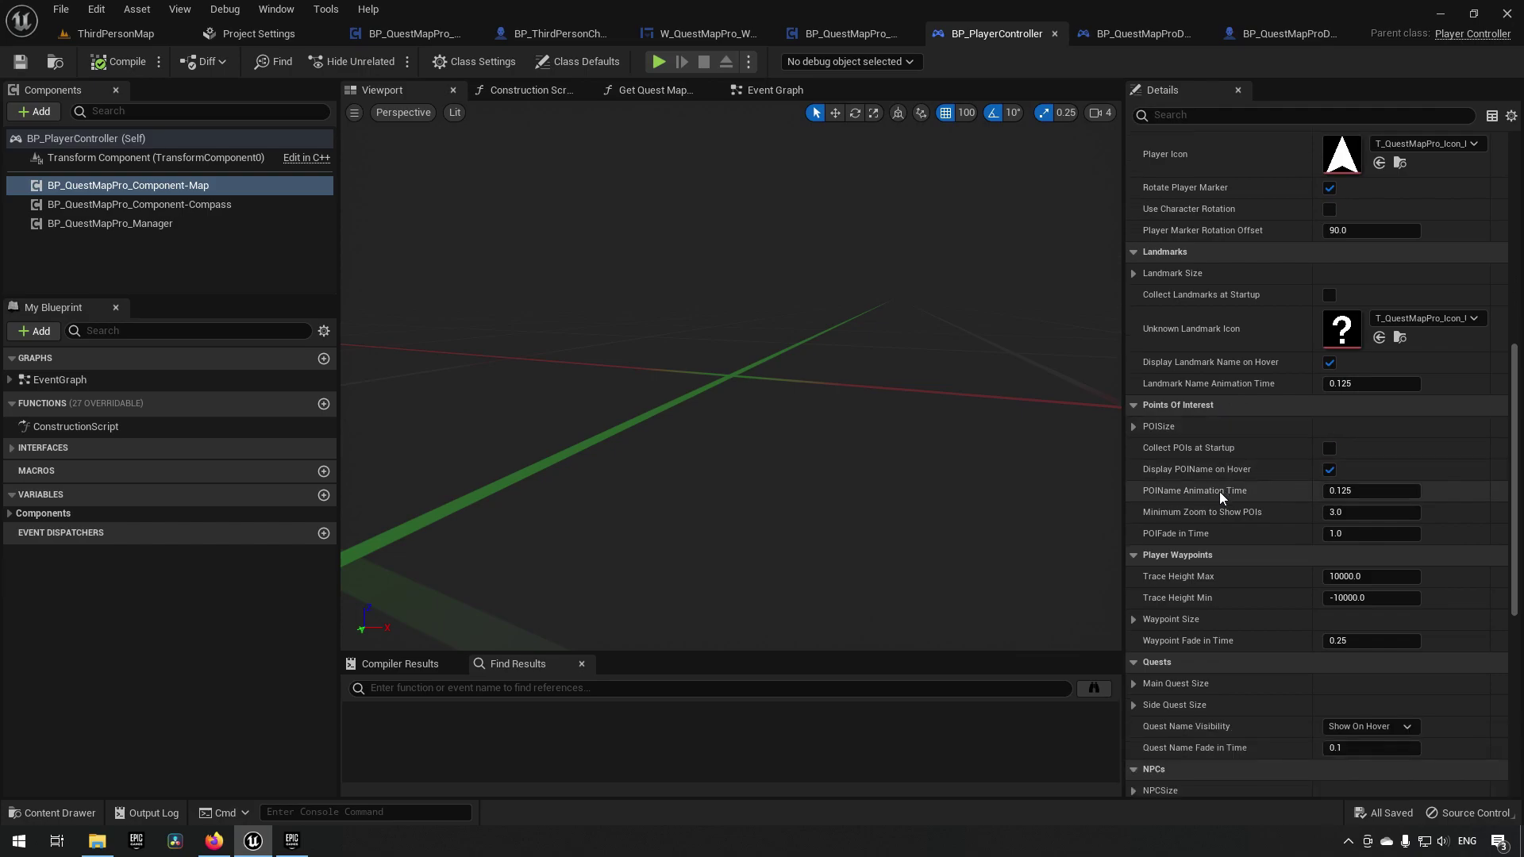
scroll(1213, 501, down, 6)
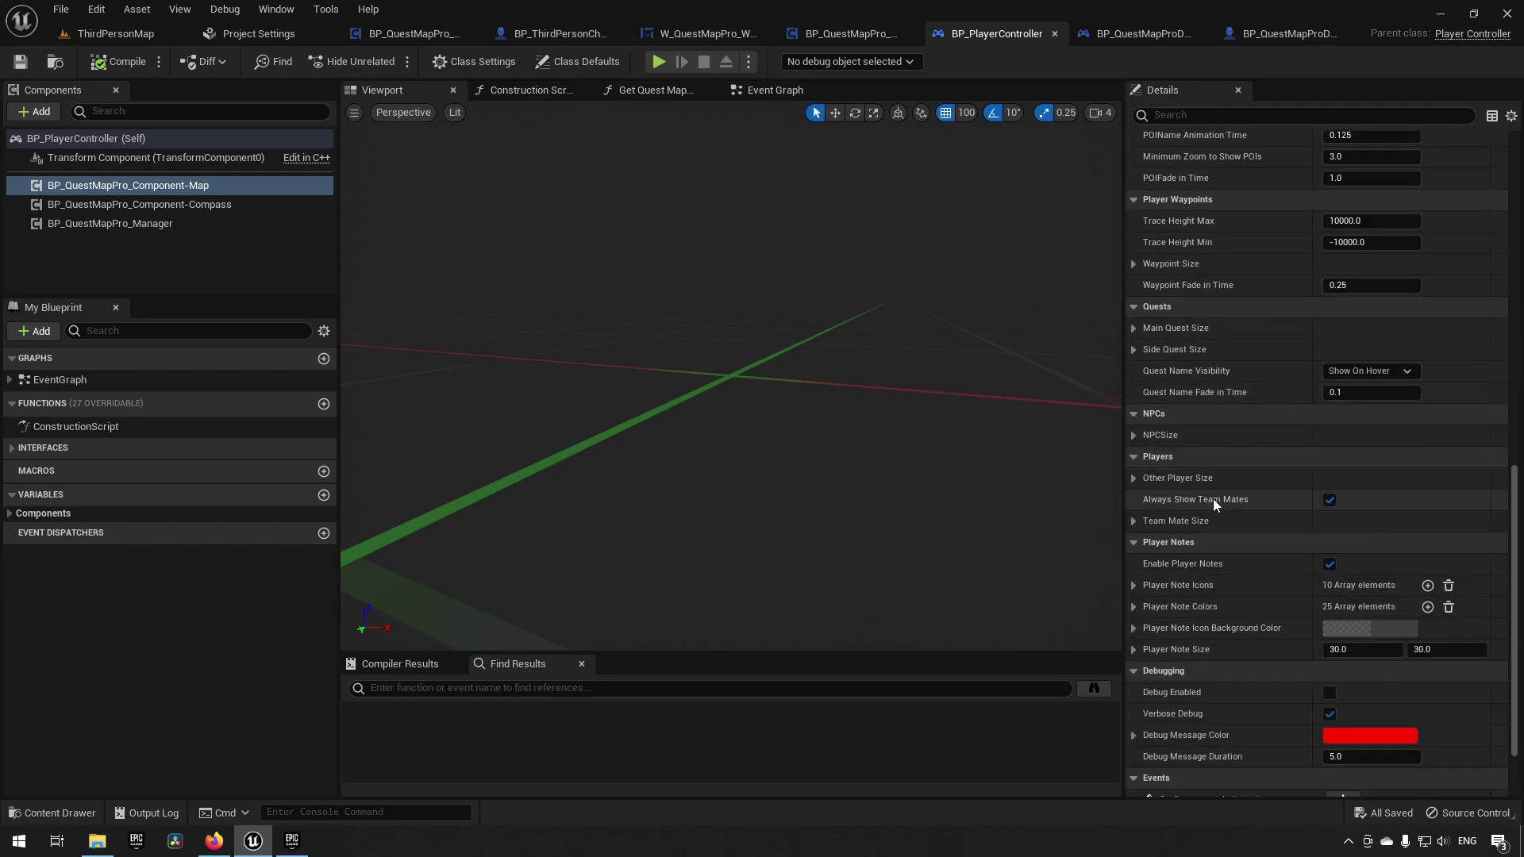
scroll(1207, 524, up, 5)
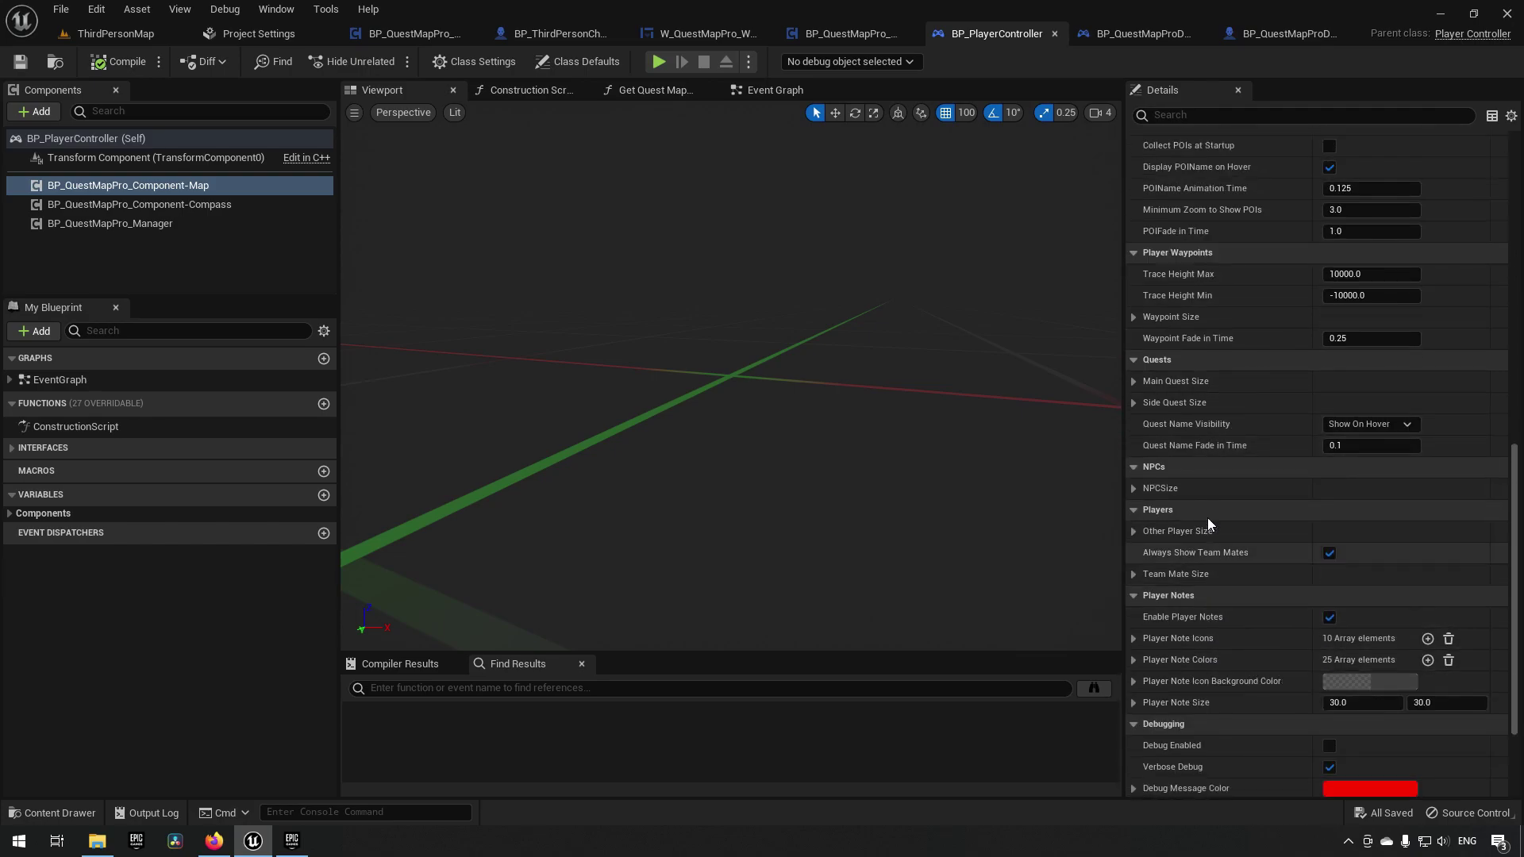
scroll(1208, 517, up, 8)
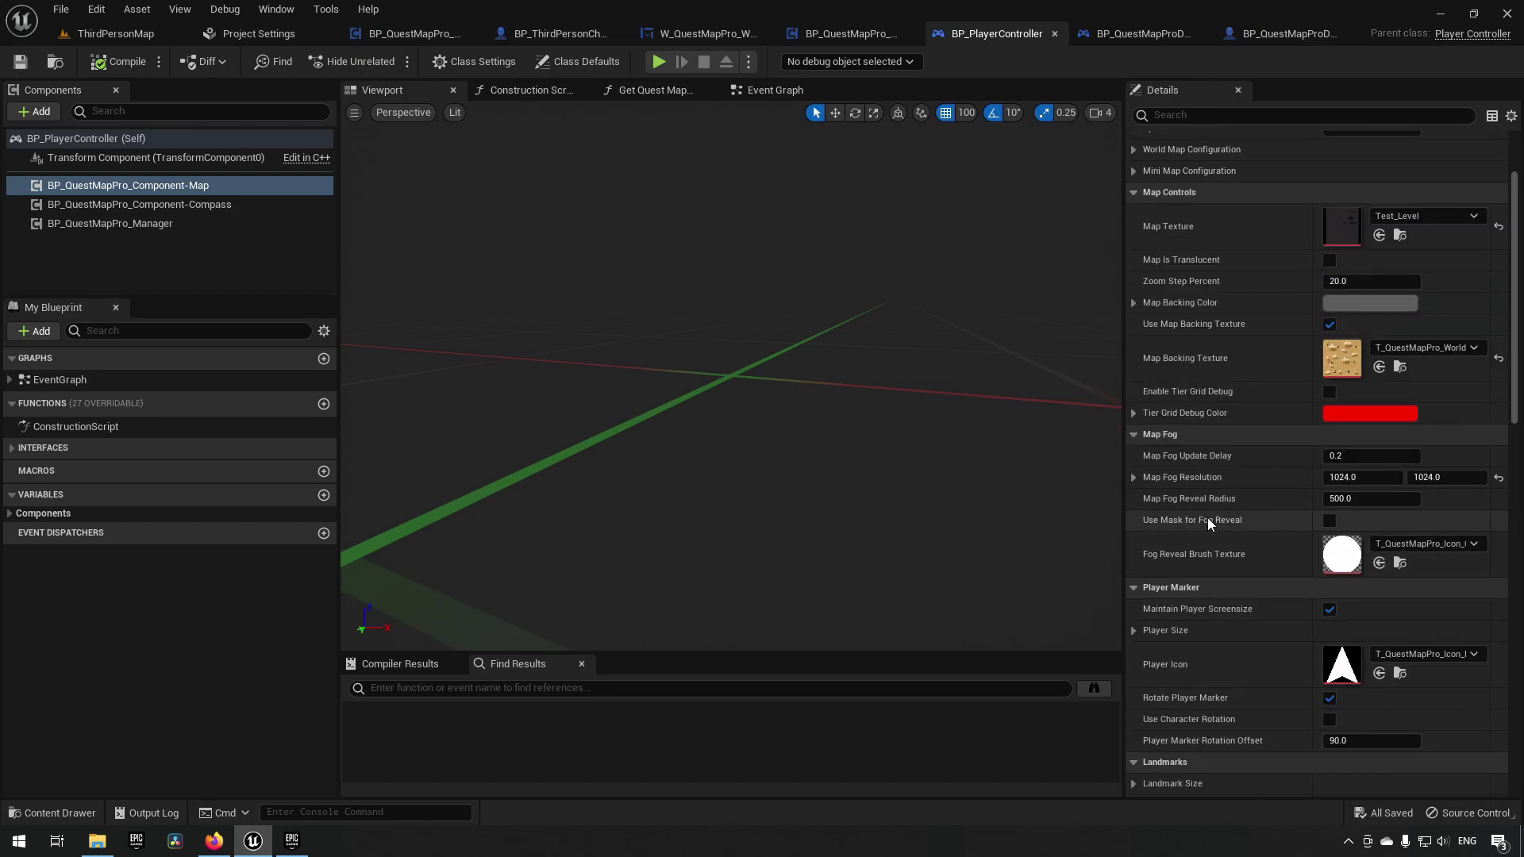
scroll(1208, 518, up, 3)
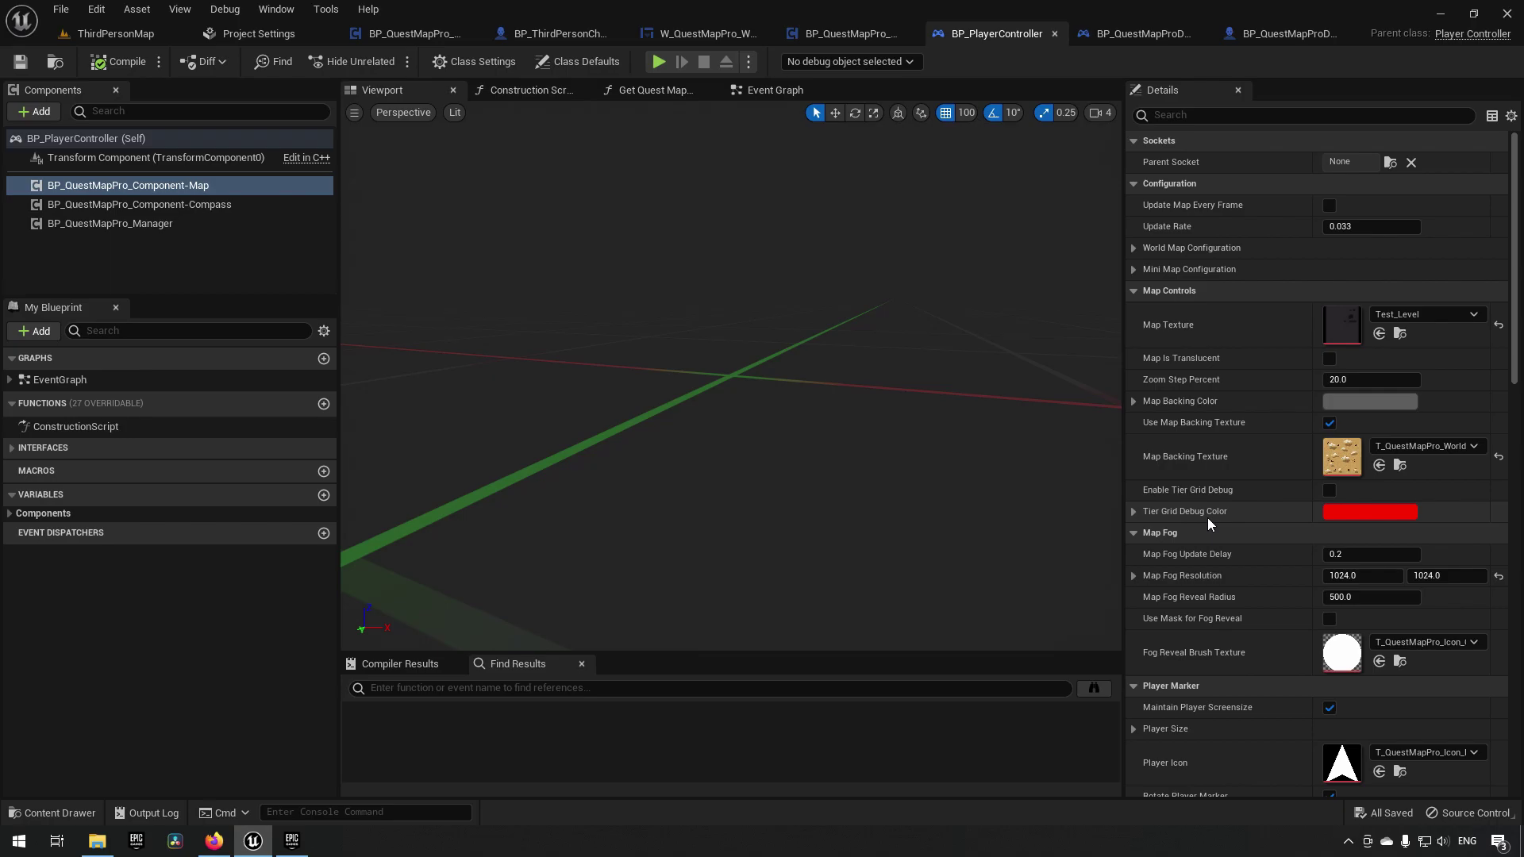
- Play ThirdPersonMap again, view the world map around the start area, and end the play session
click(159, 36)
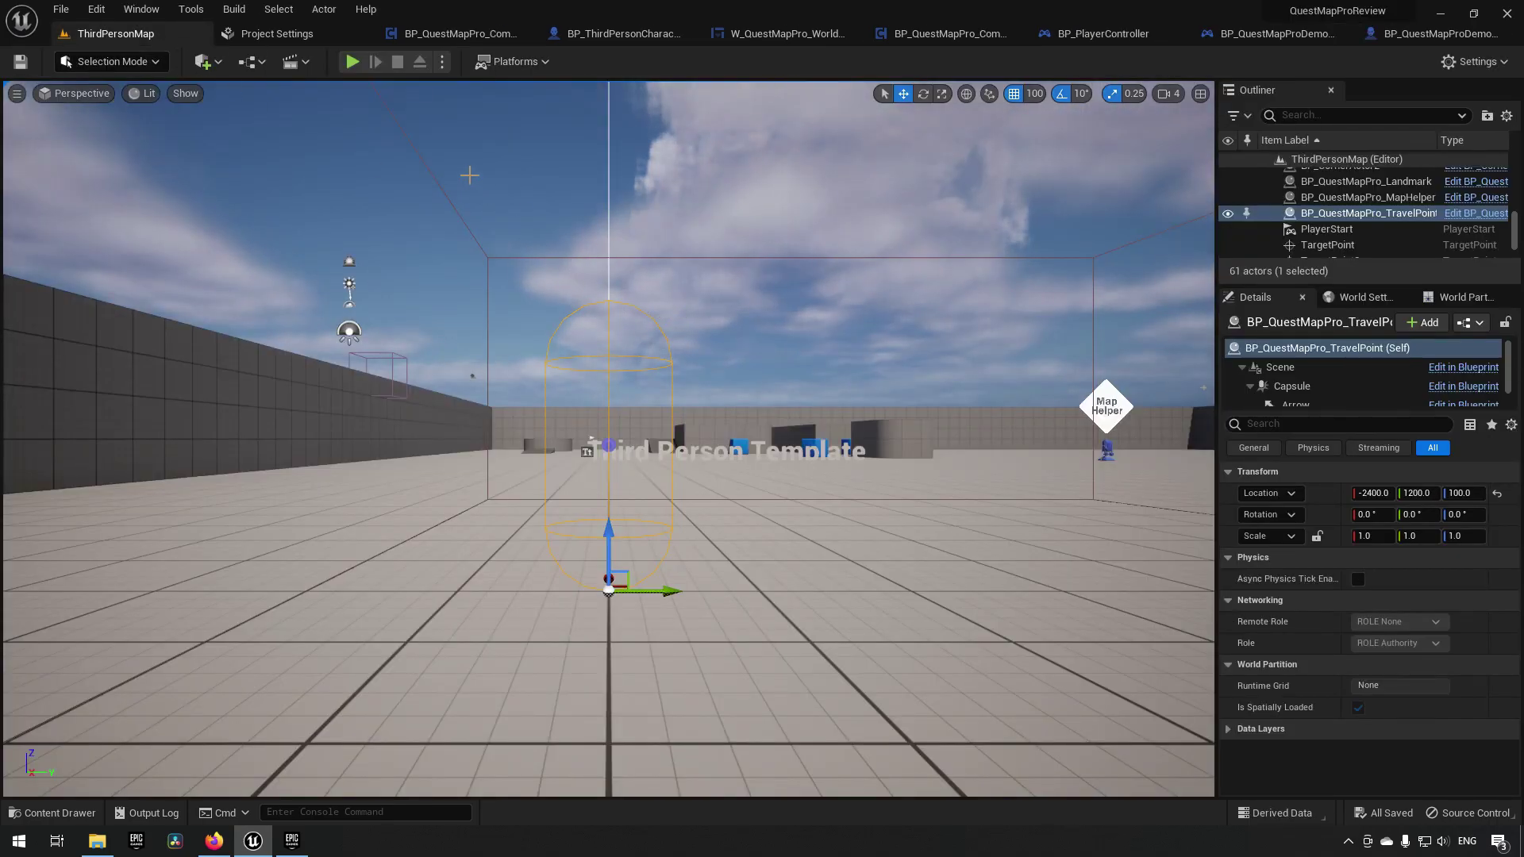
click(354, 65)
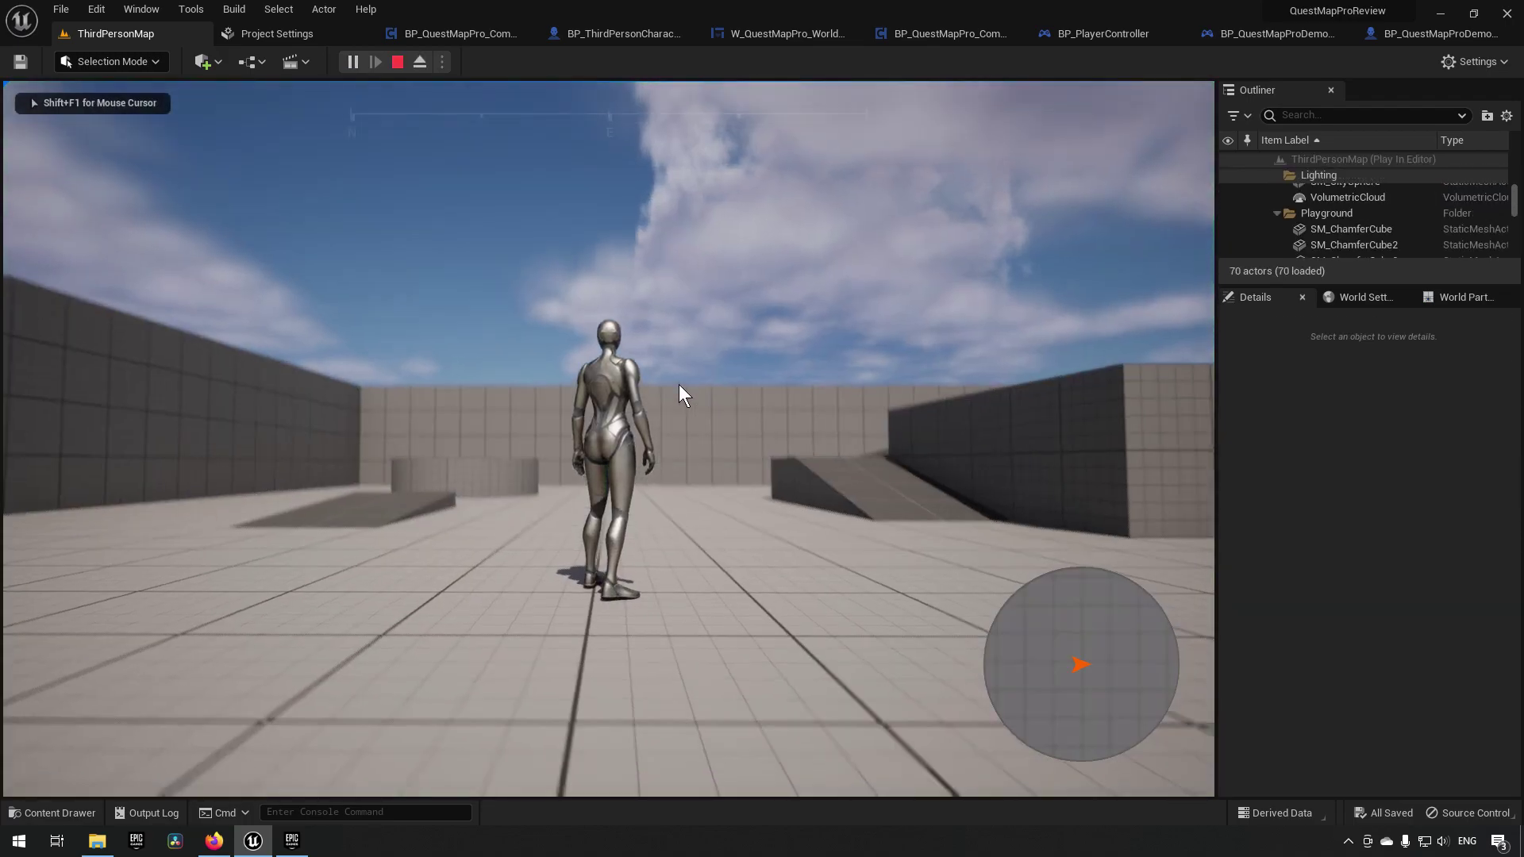
key(m)
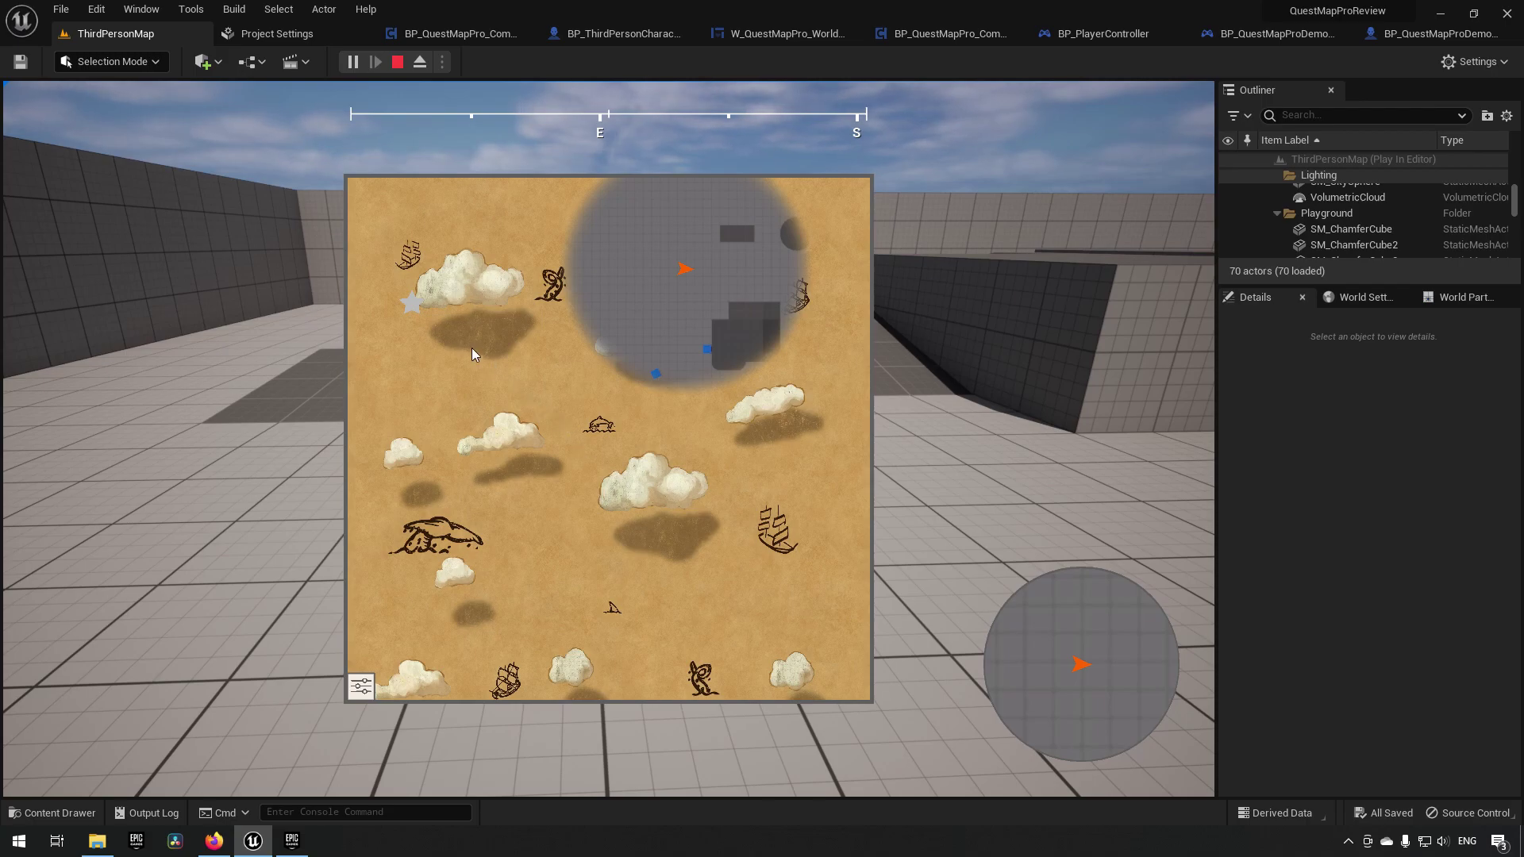
click(398, 62)
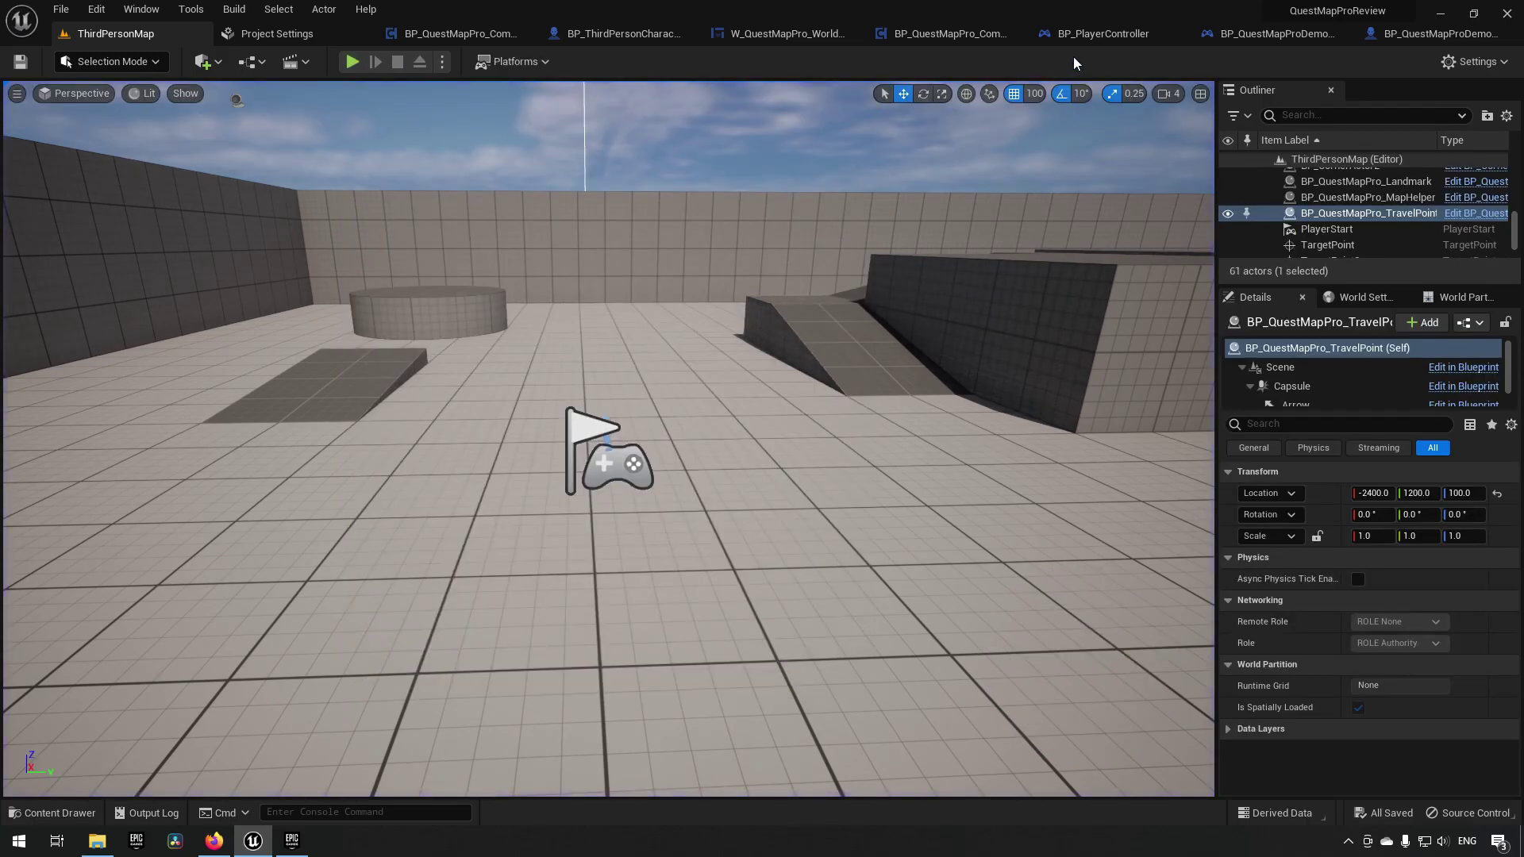
- Examine the Update Map Fog function graph in BP_QuestMapPro_Component-Map
click(1102, 35)
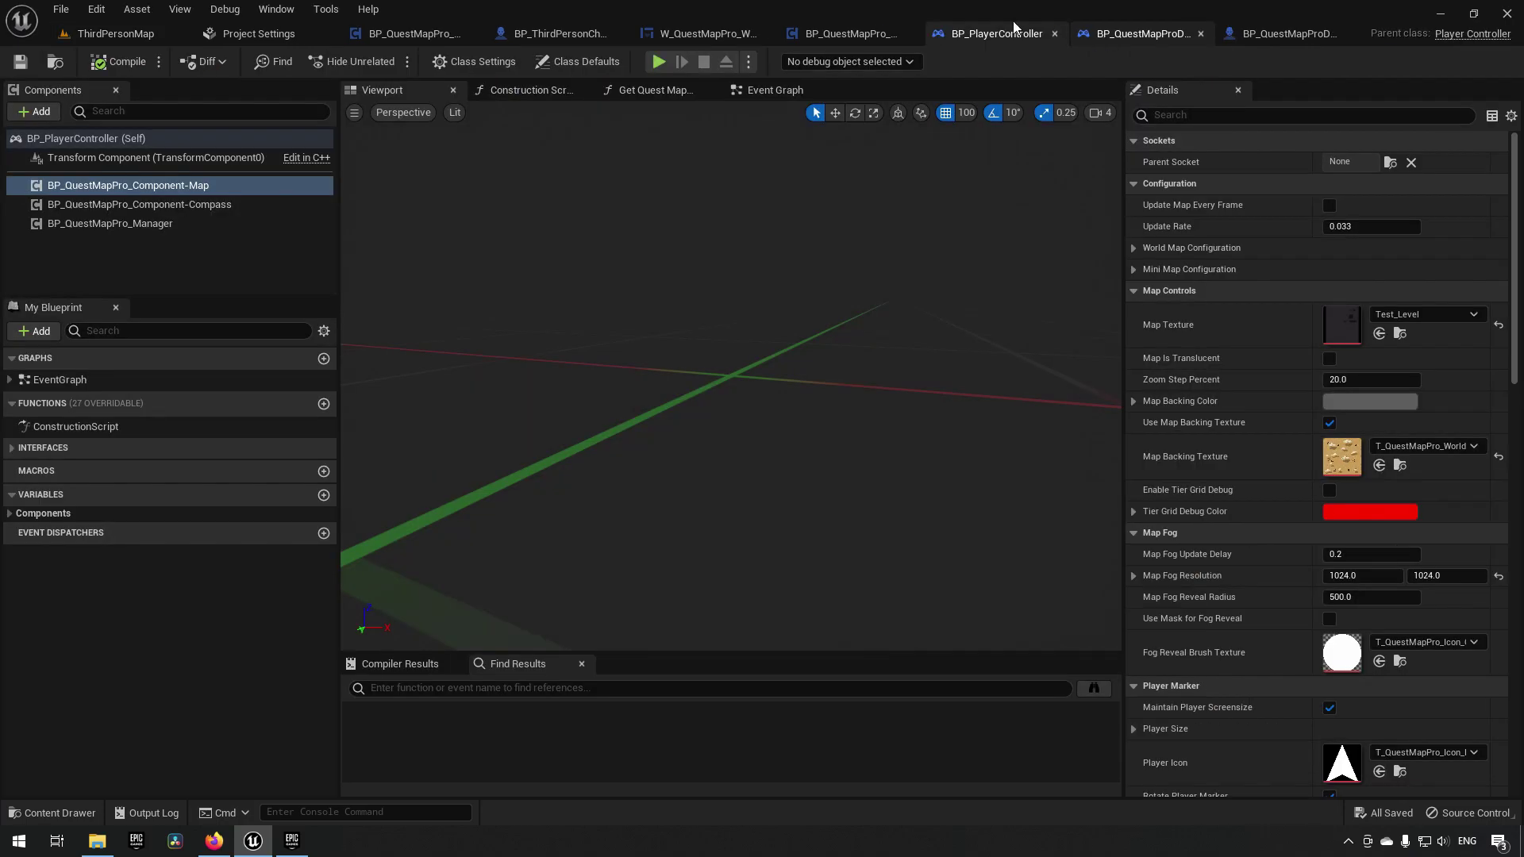
click(853, 36)
scroll(848, 246, down, 4)
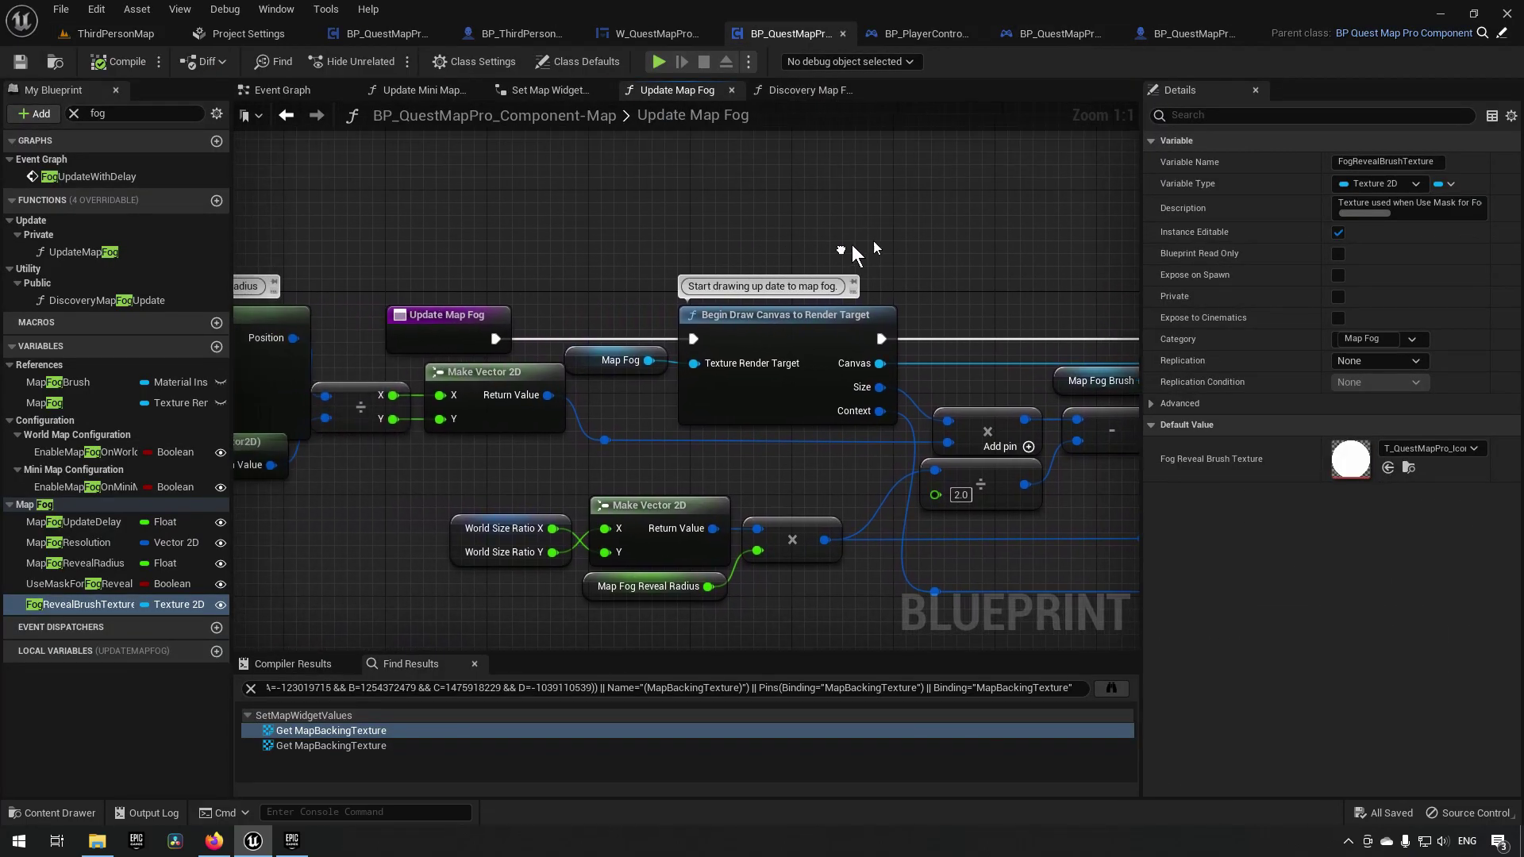
scroll(875, 240, down, 1)
right_drag(924, 211, 750, 312)
scroll(750, 313, up, 1)
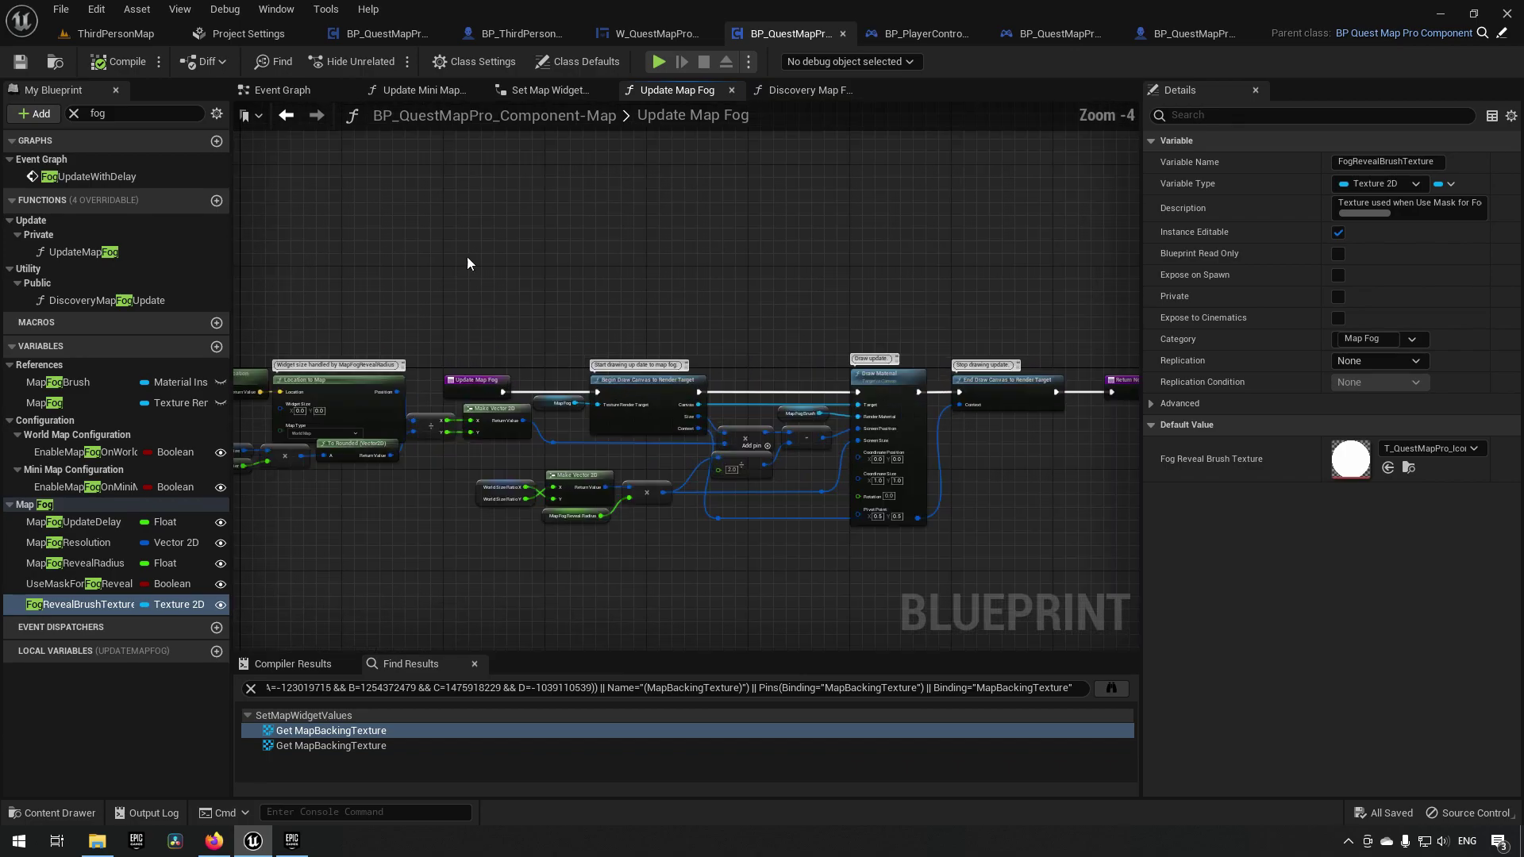
- Clear the fog filter and browse the map component's macros, variable categories, and its Update and Utility functions
click(75, 113)
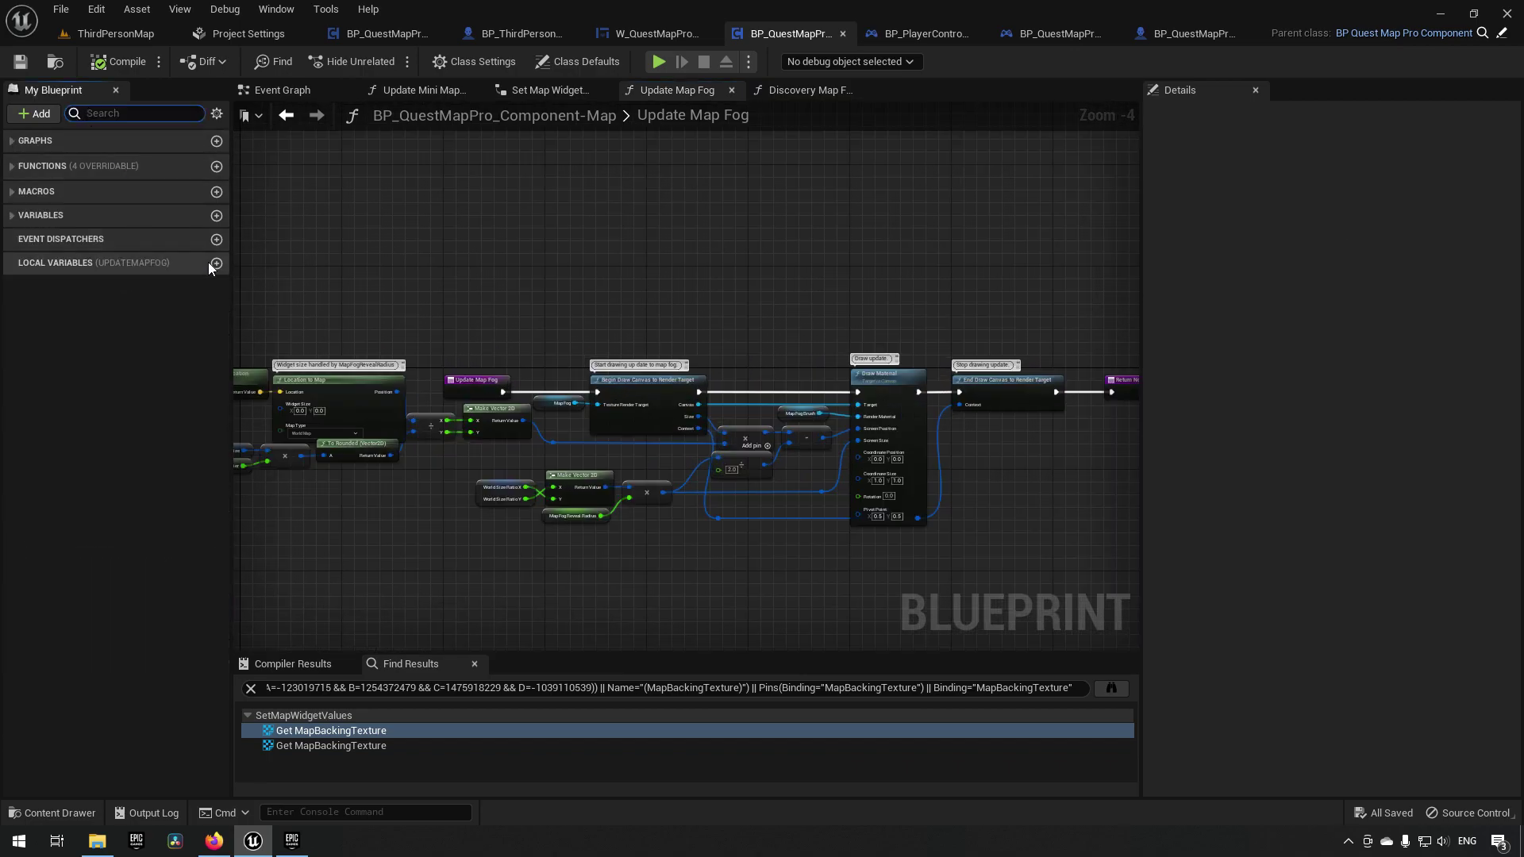
click(20, 213)
click(18, 191)
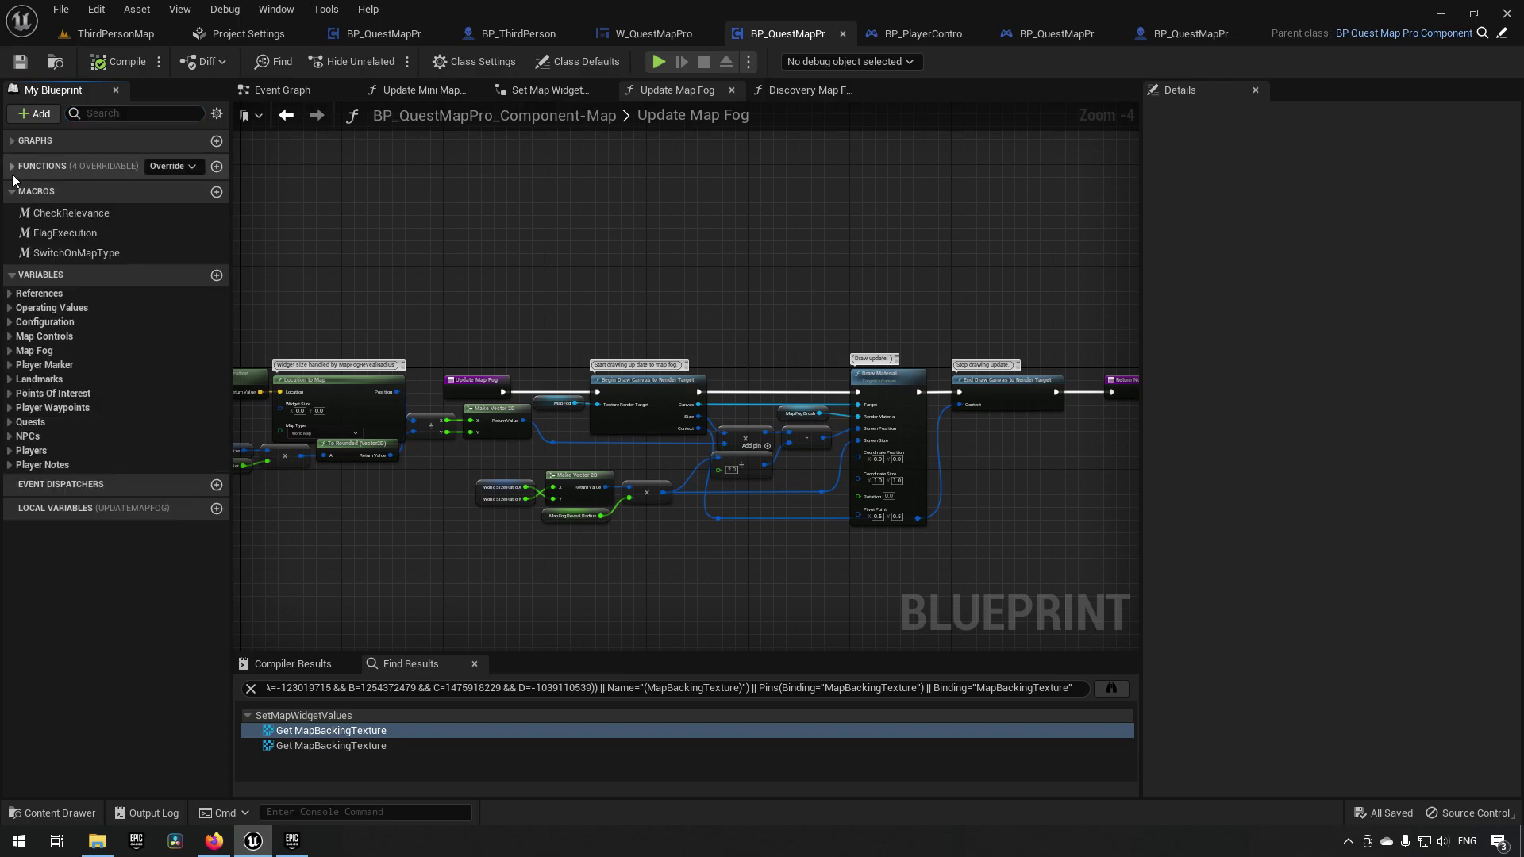
click(17, 165)
click(11, 201)
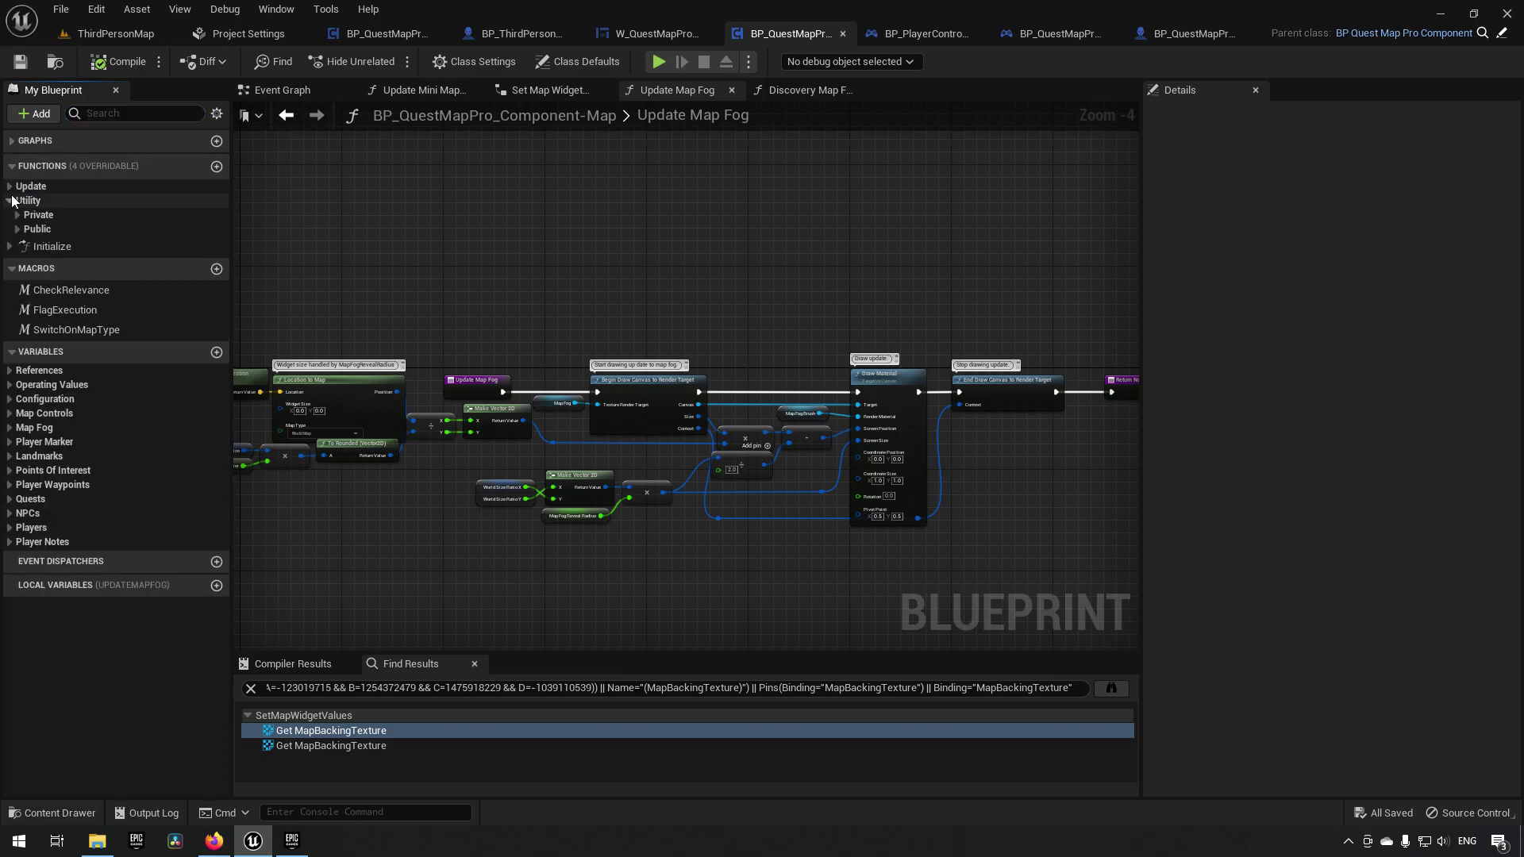
click(10, 186)
click(17, 214)
click(18, 200)
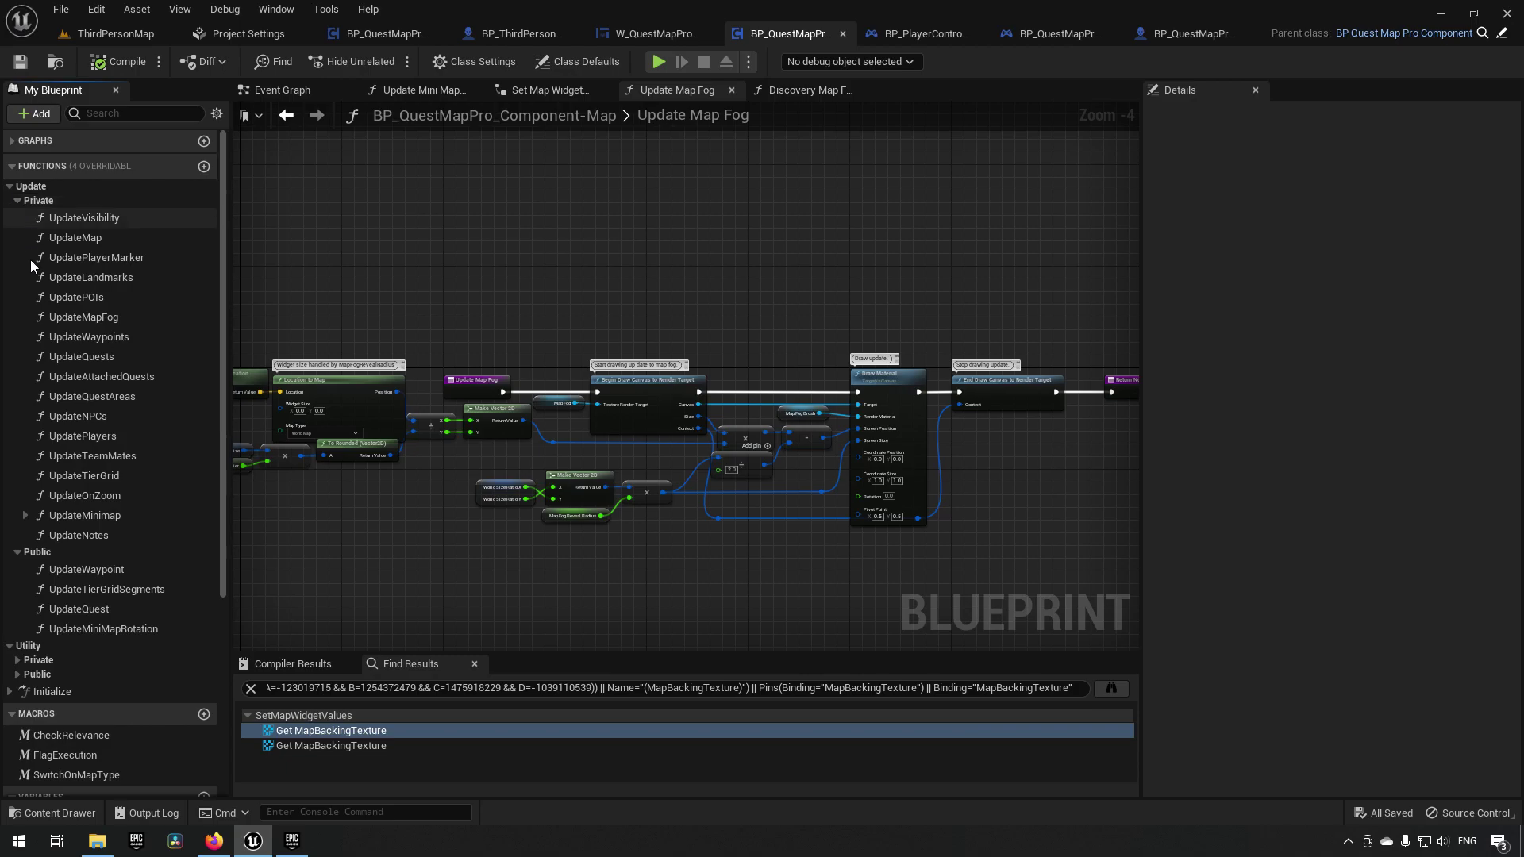
scroll(24, 594, down, 2)
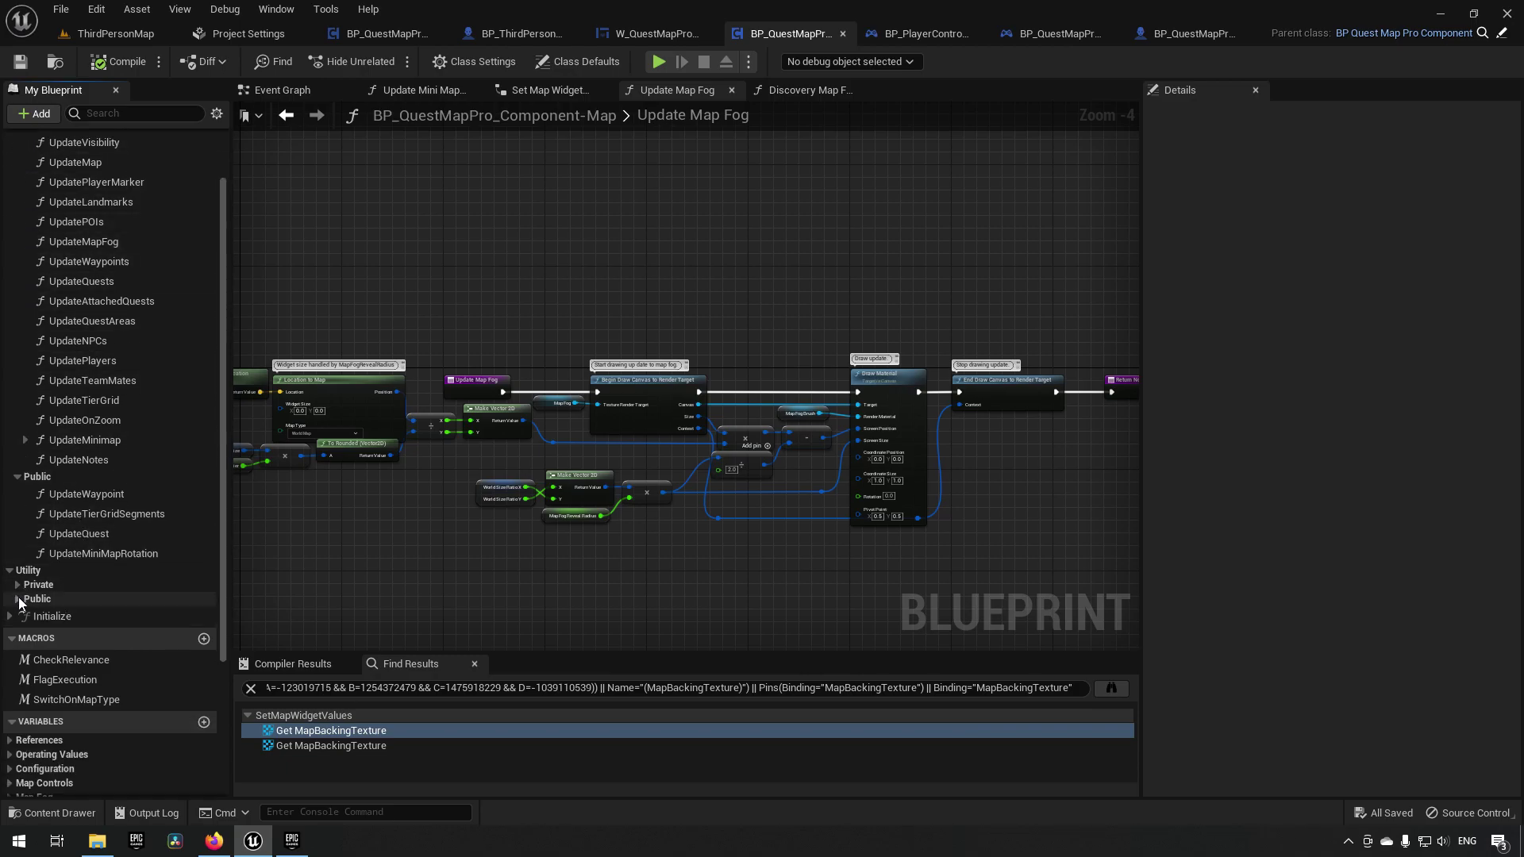
click(22, 587)
scroll(93, 603, down, 1)
scroll(94, 601, down, 15)
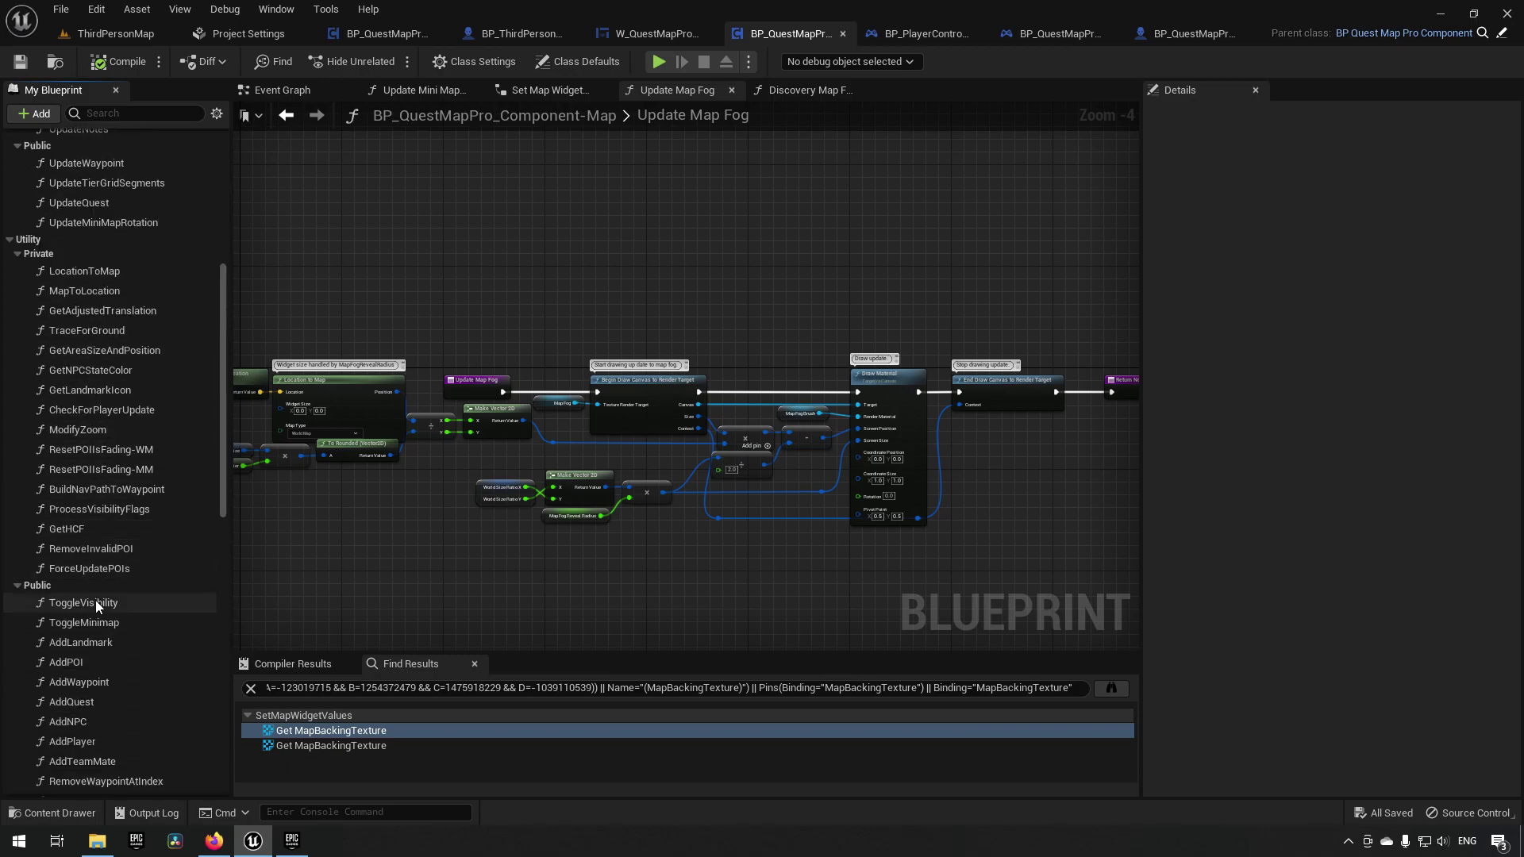
scroll(96, 600, down, 3)
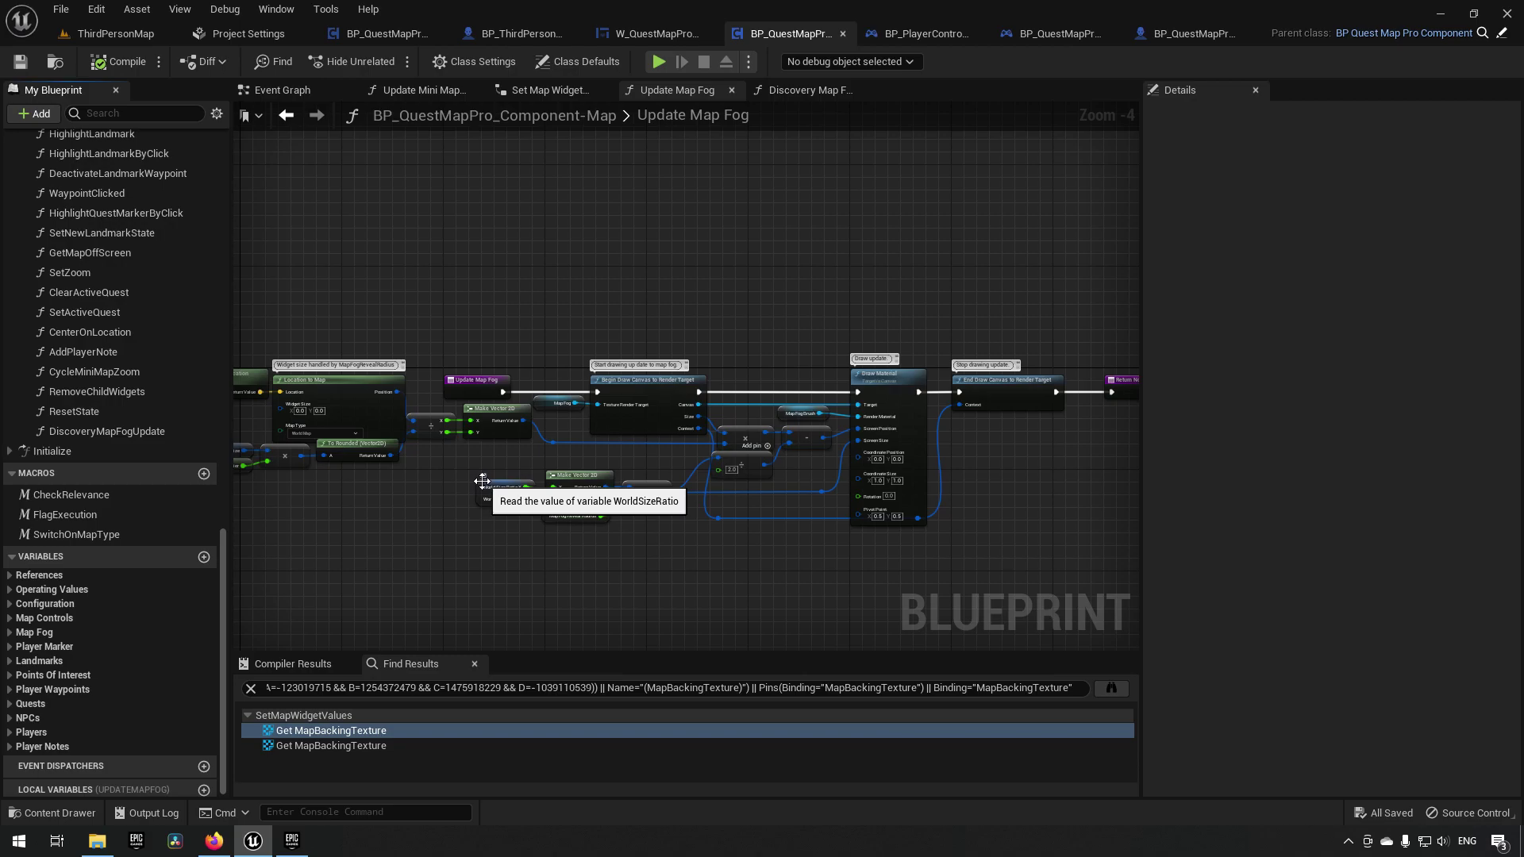
scroll(482, 481, up, 3)
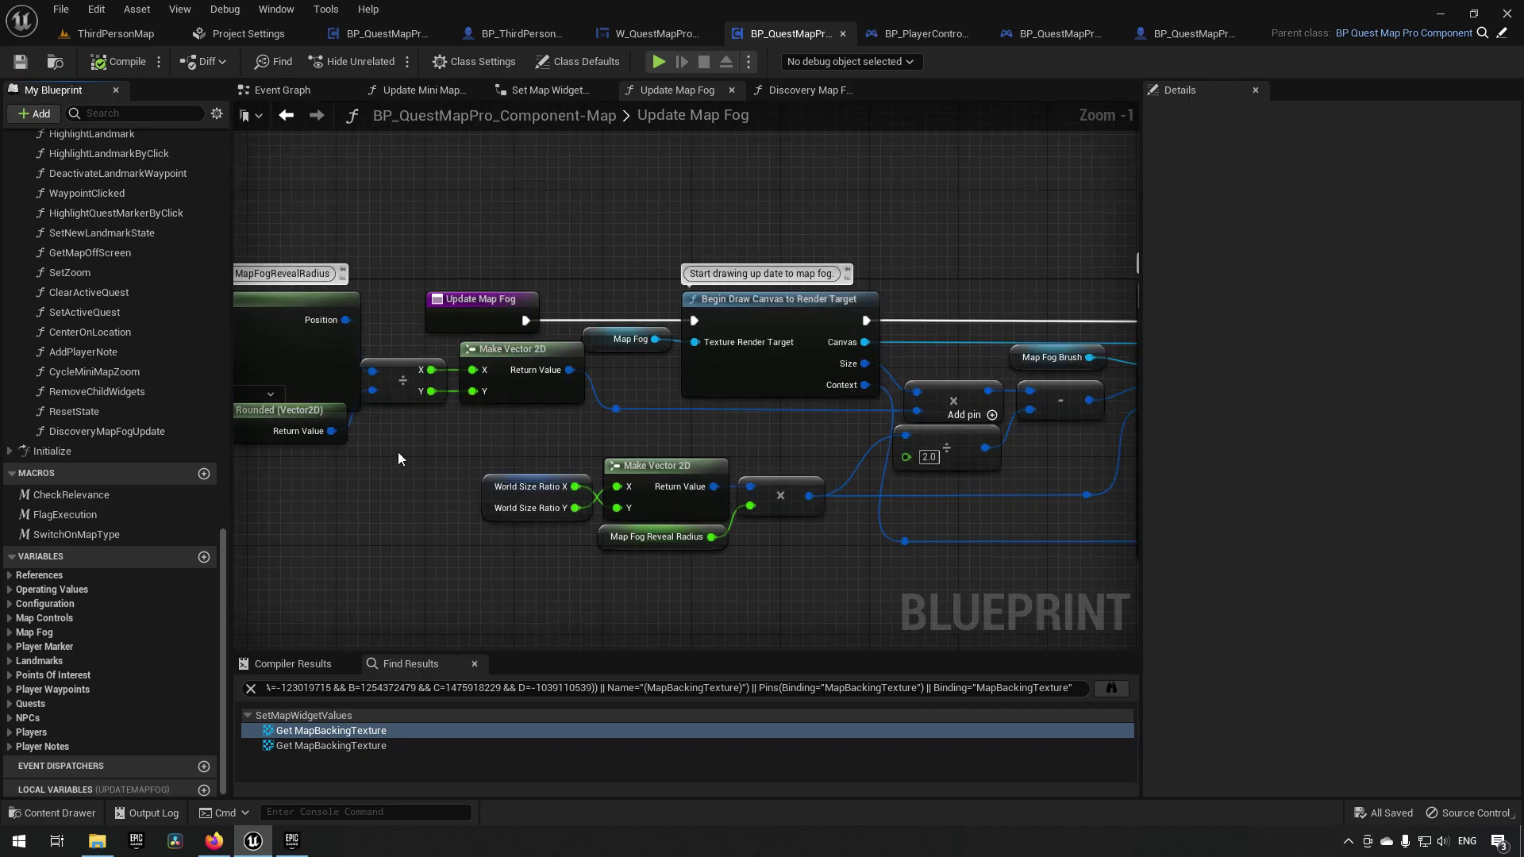
- Examine the Update Map Fog graph from its location conversion to the Draw Material node, and return to the ThirdPersonMap level
right_drag(368, 457, 616, 459)
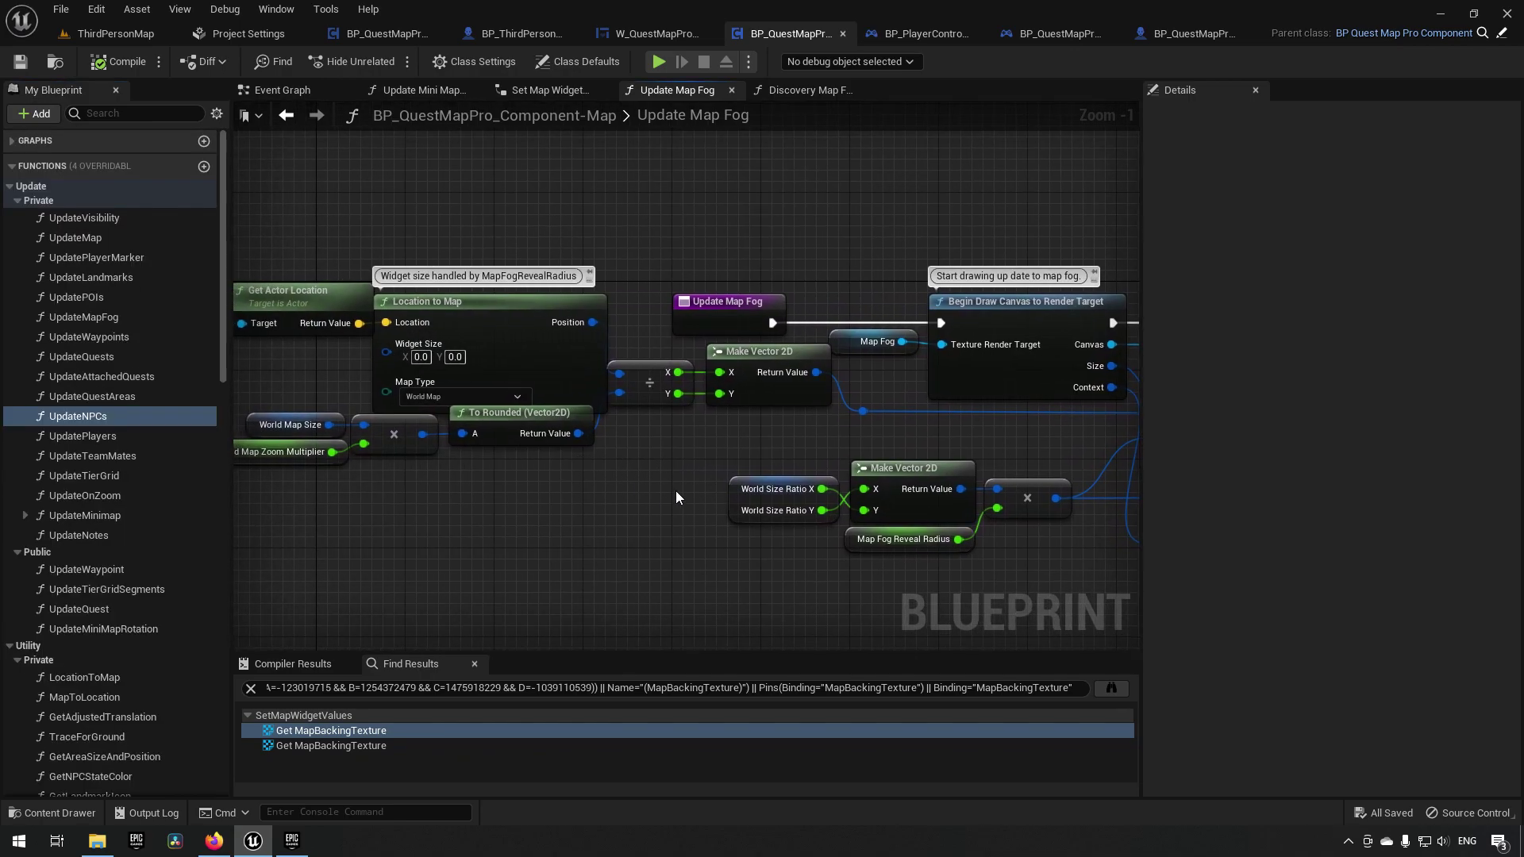
mouse_move(947, 435)
right_down()
mouse_move(705, 413)
mouse_move(485, 421)
right_up()
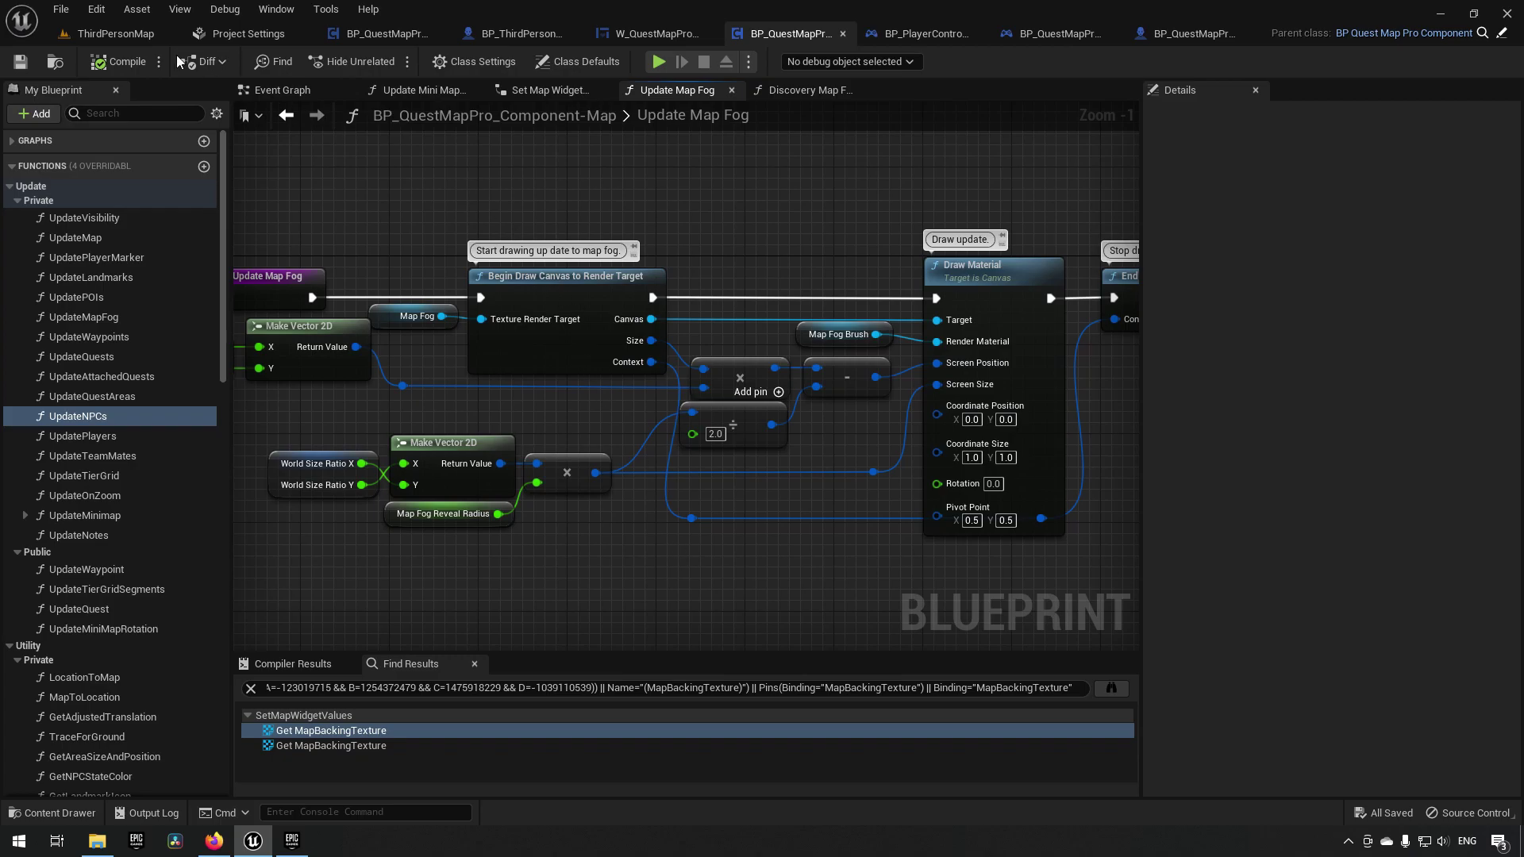
click(139, 40)
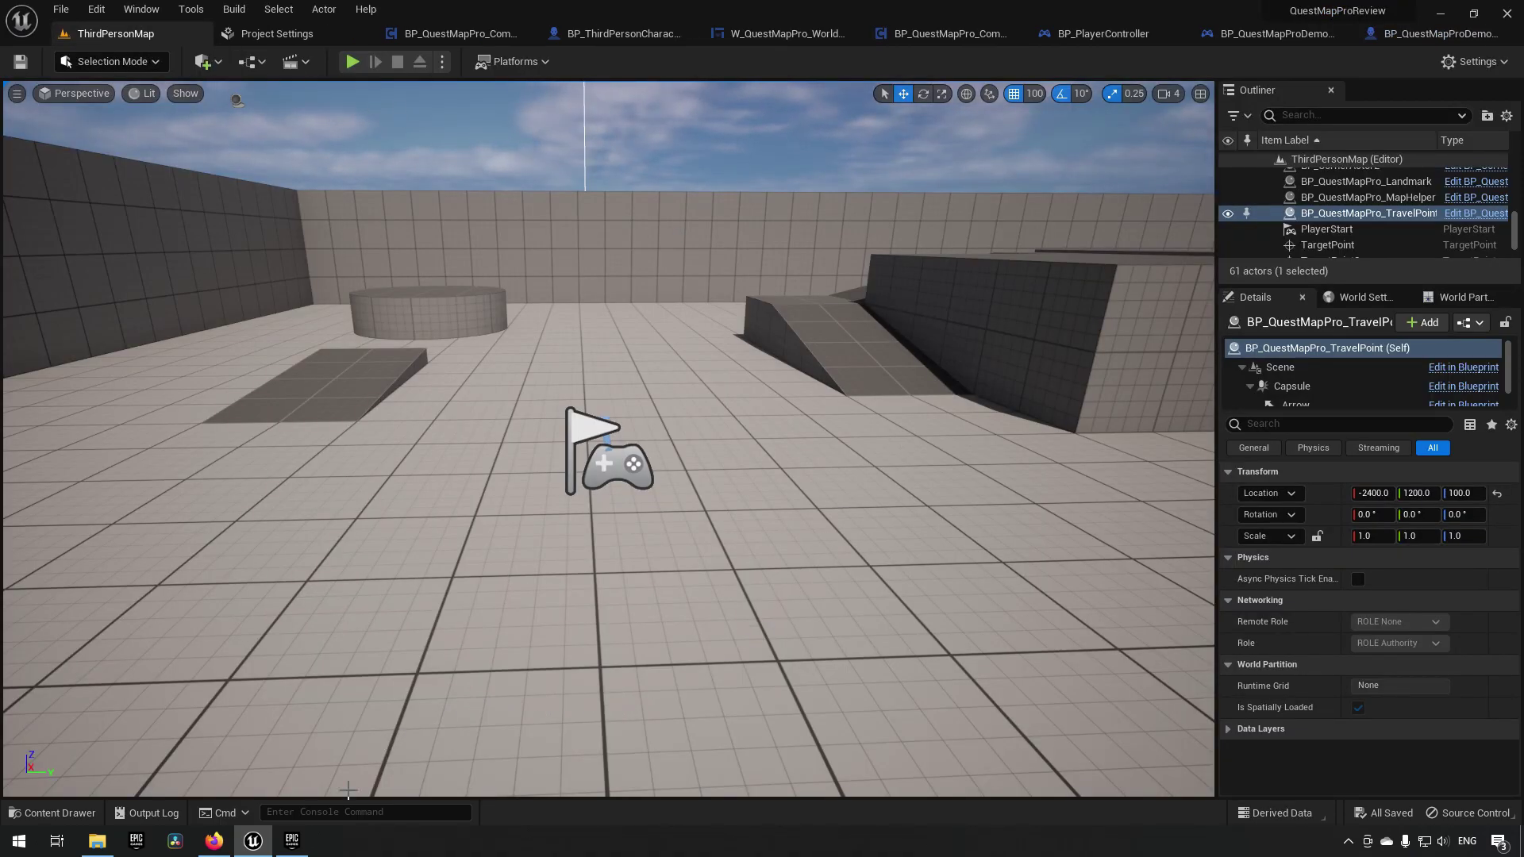
- Switch to the Epic Games Launcher and read the full expanded description on the Quest Map Pro Marketplace page
click(292, 841)
scroll(1003, 588, down, 3)
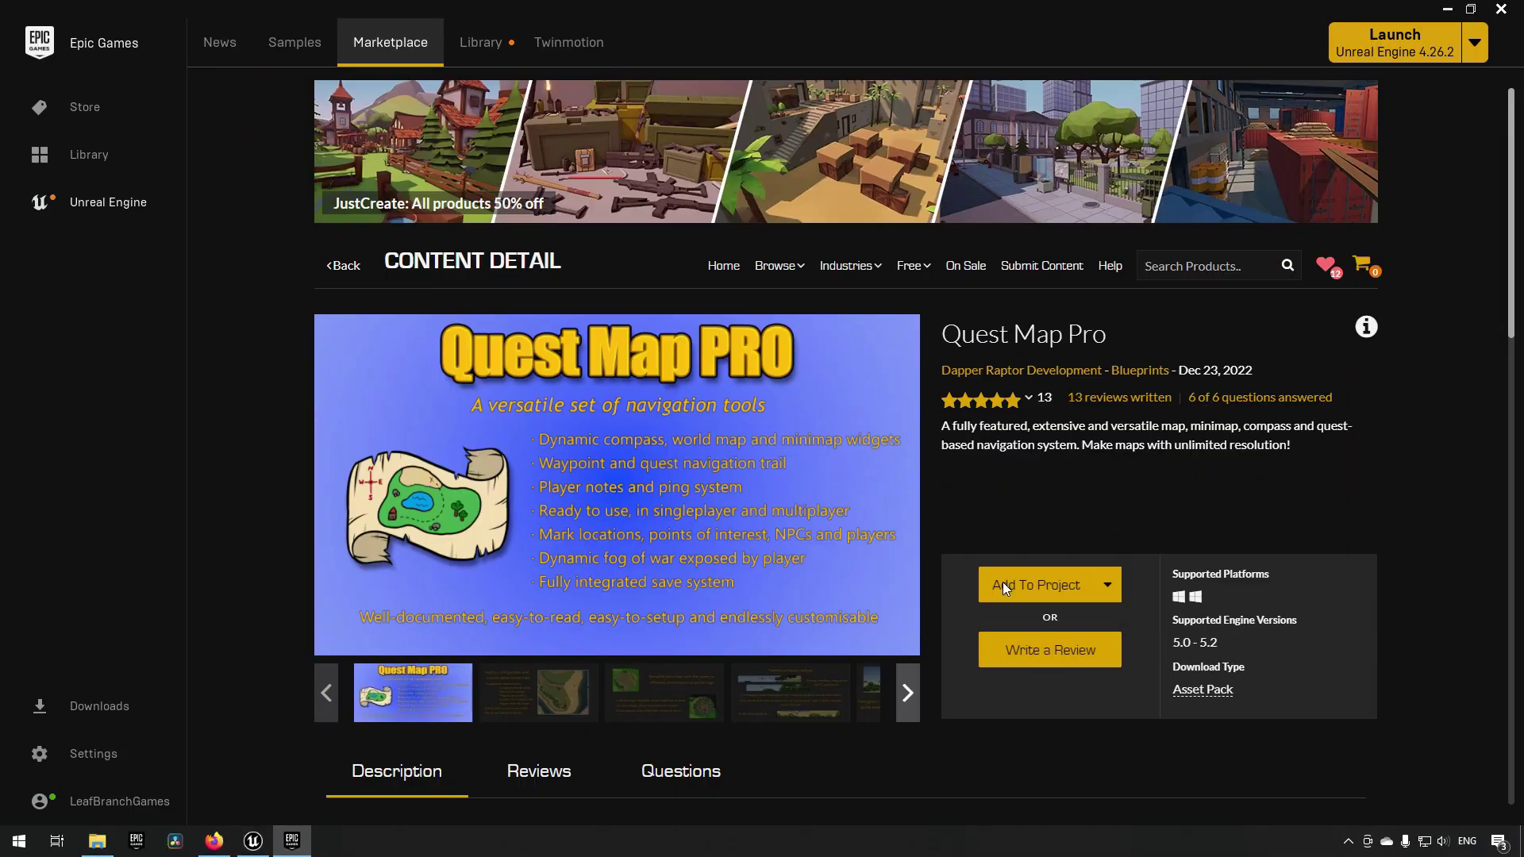
scroll(916, 587, down, 4)
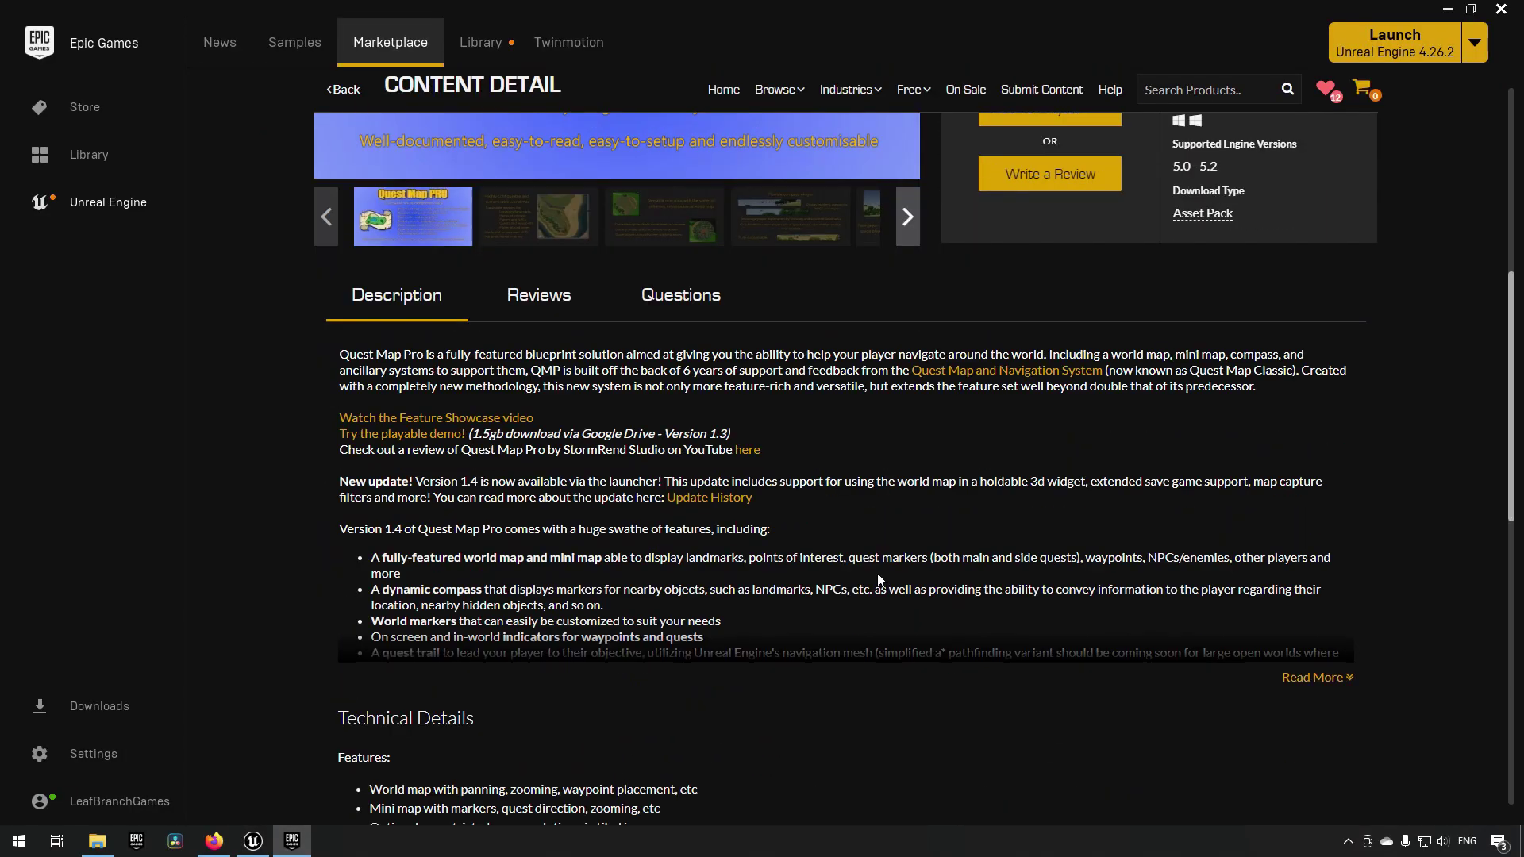
click(1315, 678)
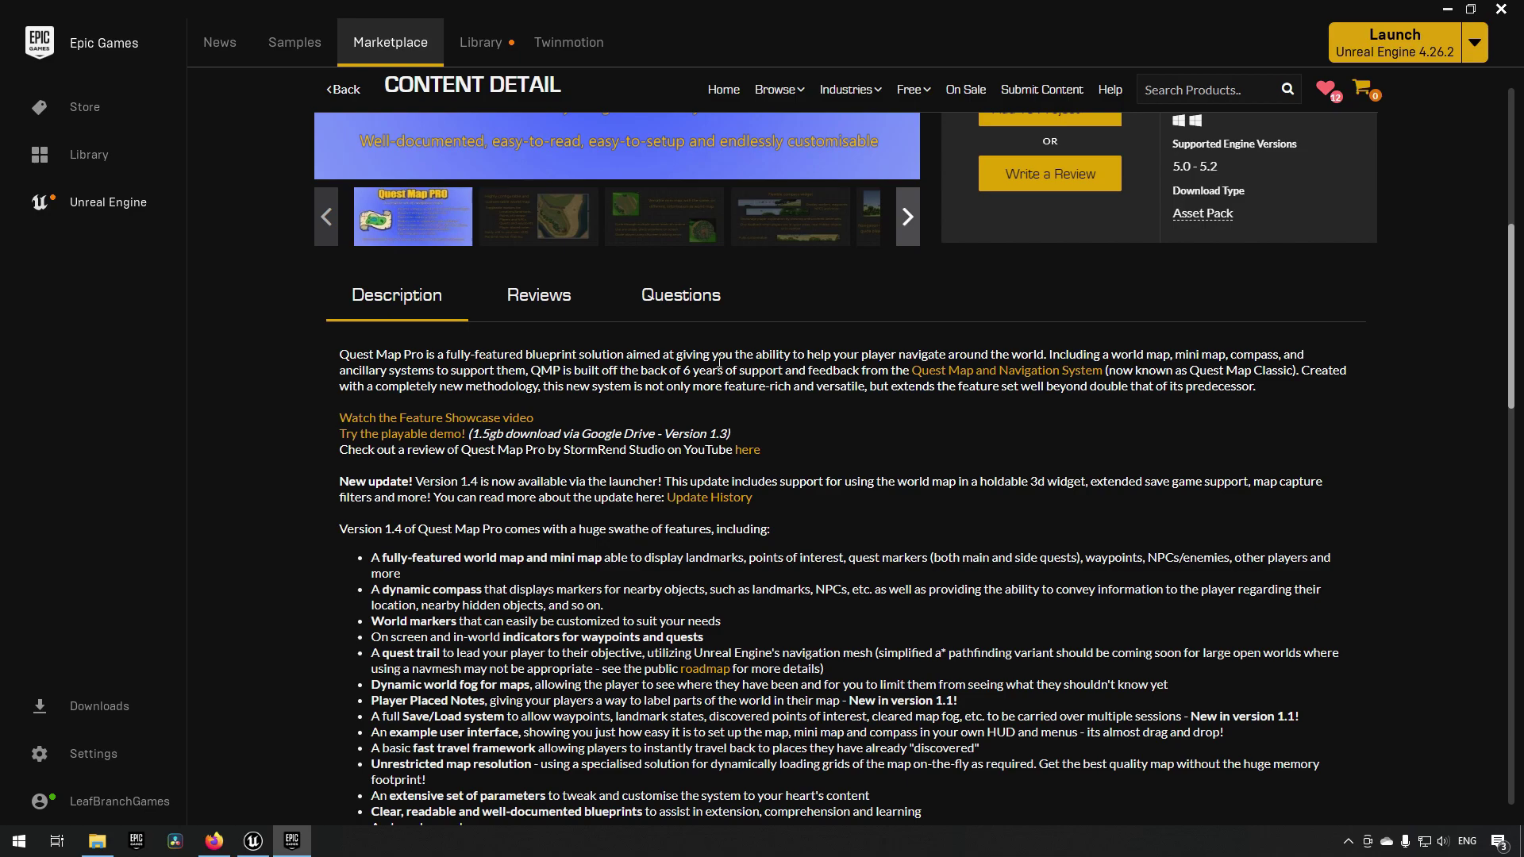
scroll(719, 363, up, 5)
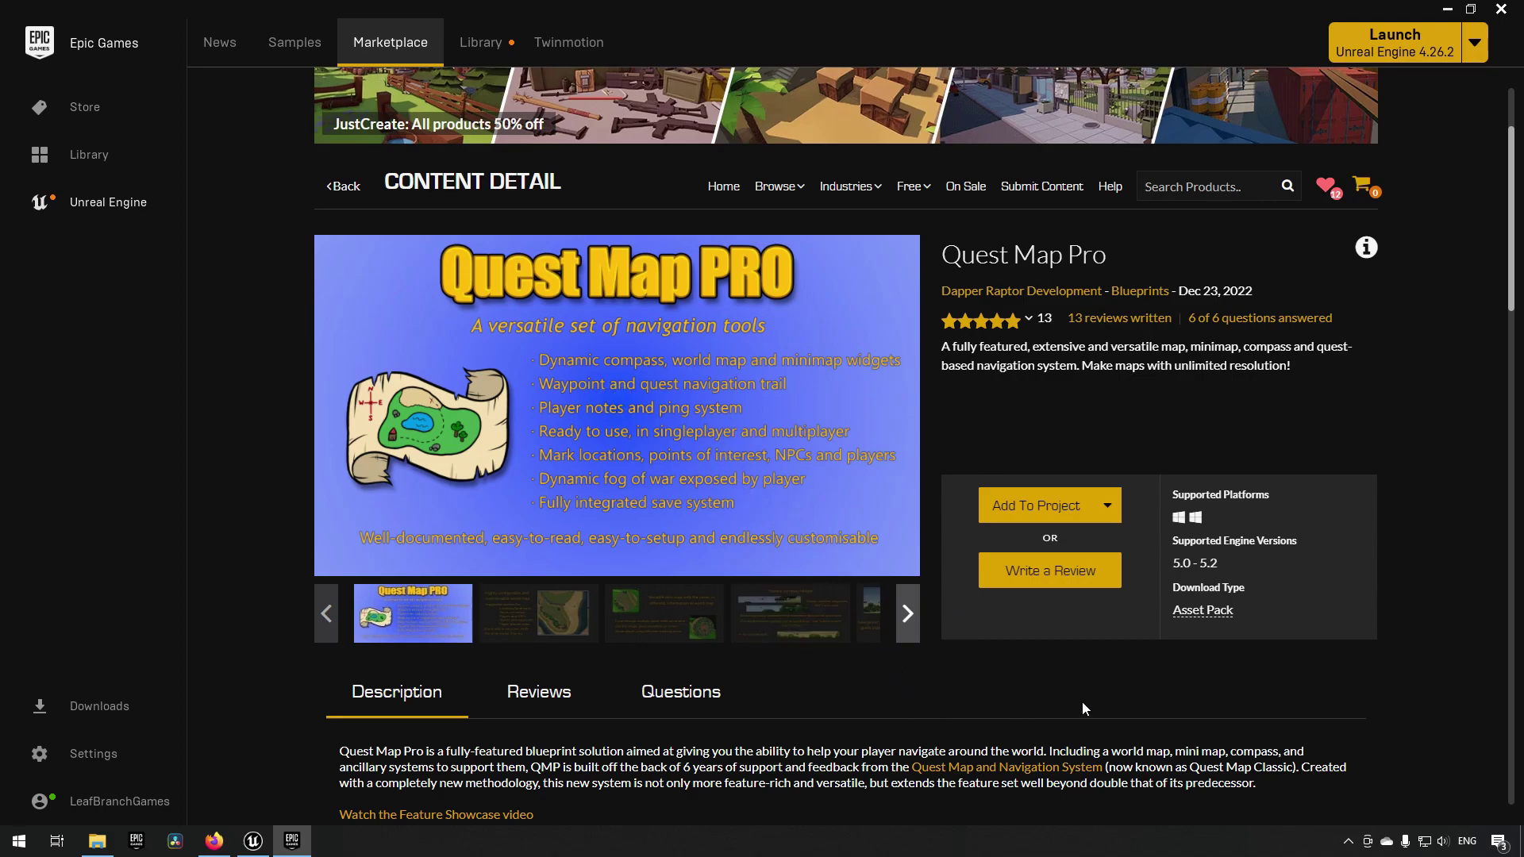
- Highlight the supported engine versions of Quest Map Pro and clear the text selection
drag(1173, 562, 1243, 566)
mouse_move(1224, 588)
mouse_down()
mouse_move(1240, 566)
mouse_move(1159, 579)
mouse_move(1232, 565)
mouse_up()
click(1107, 658)
click(992, 668)
double_click(992, 672)
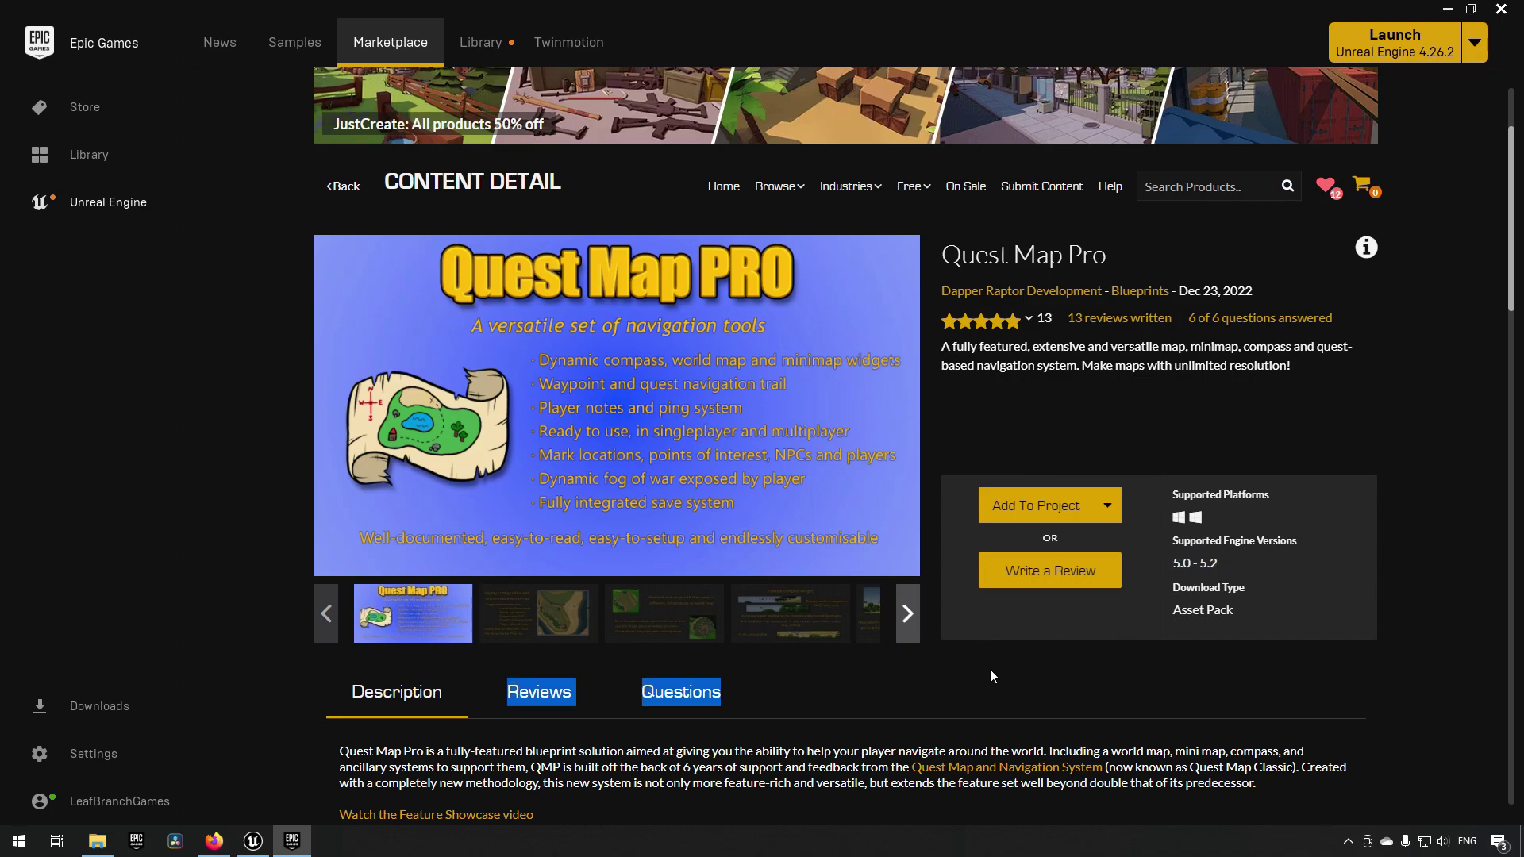
click(909, 691)
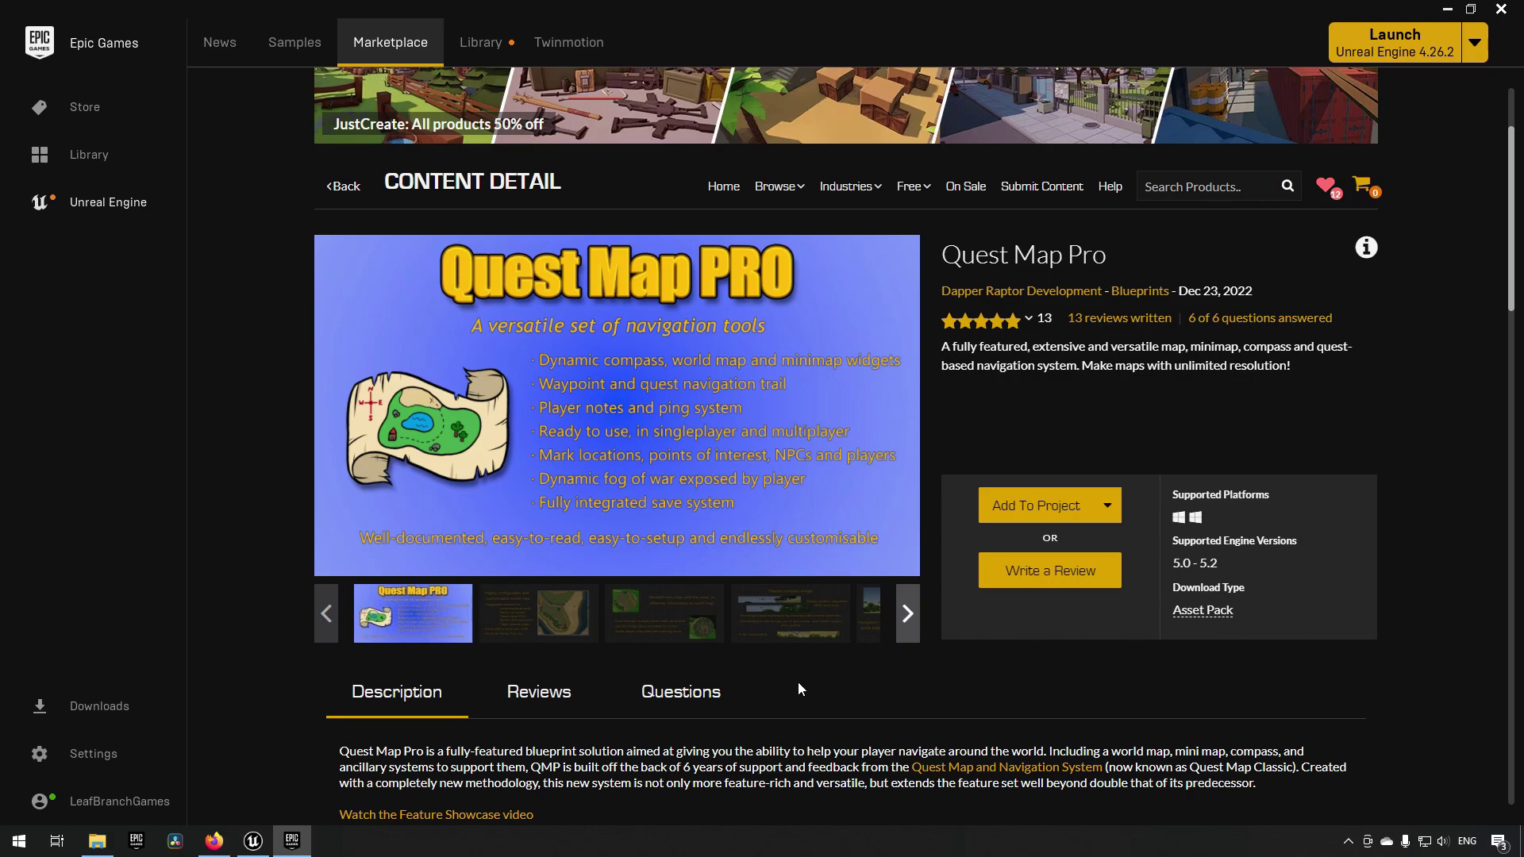
- Read the question-and-answer section of the description and open its Orbital Market link in the browser
scroll(719, 688, down, 4)
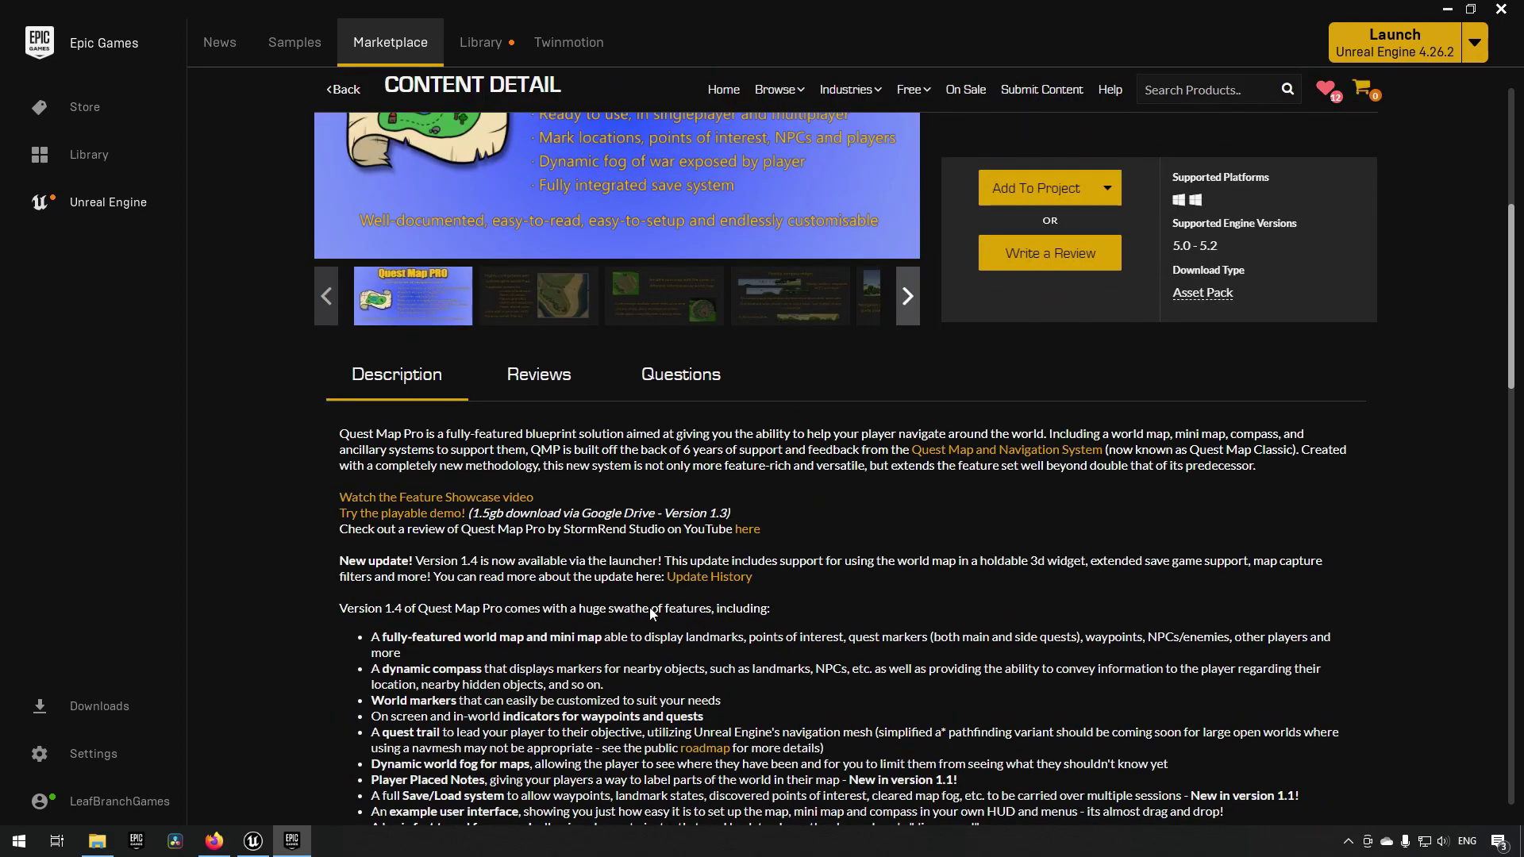
scroll(659, 615, down, 8)
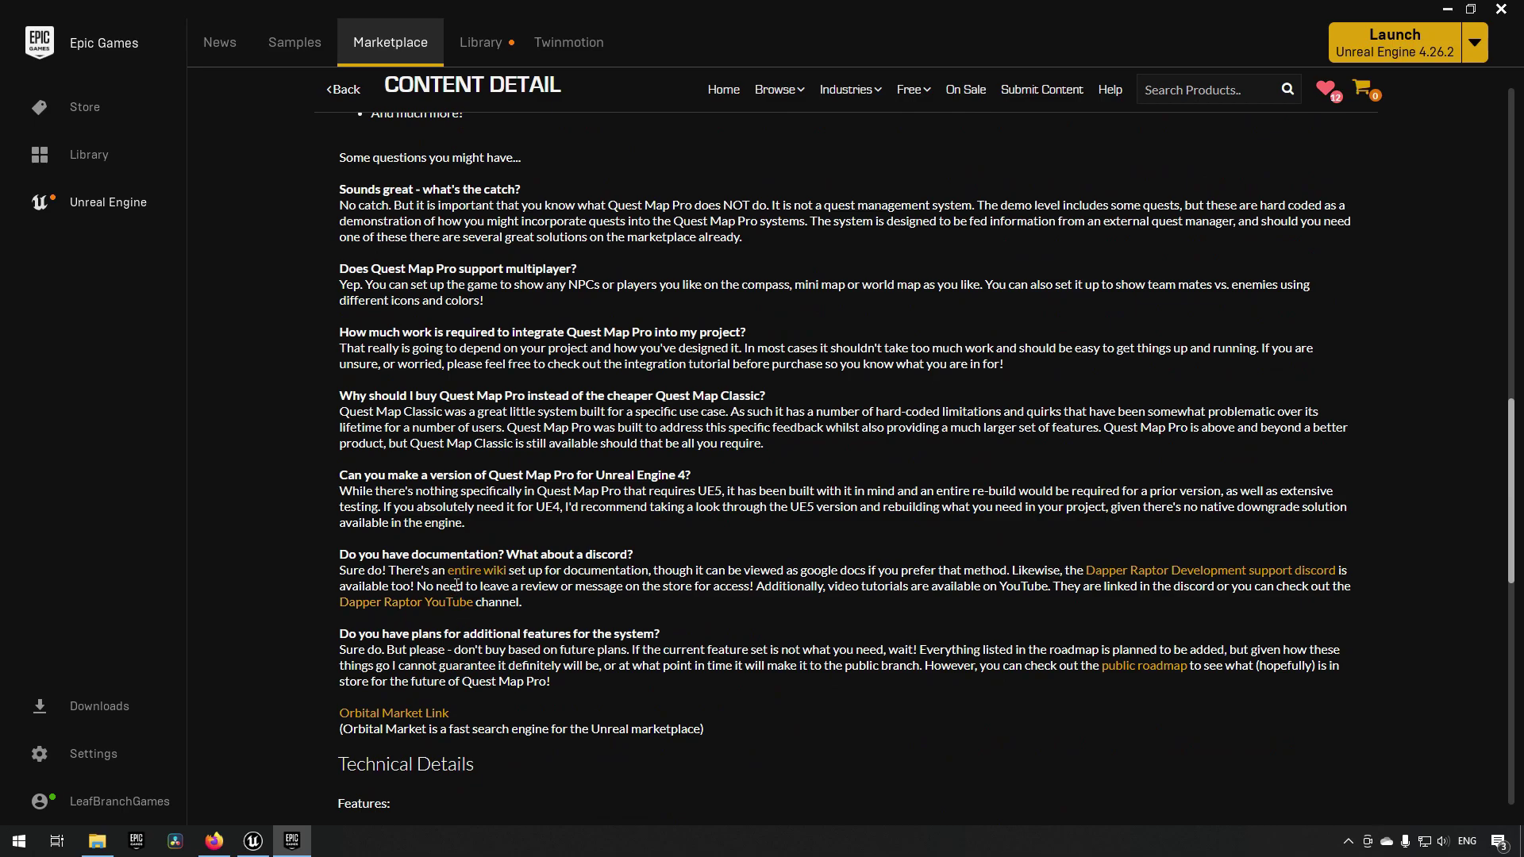
click(409, 714)
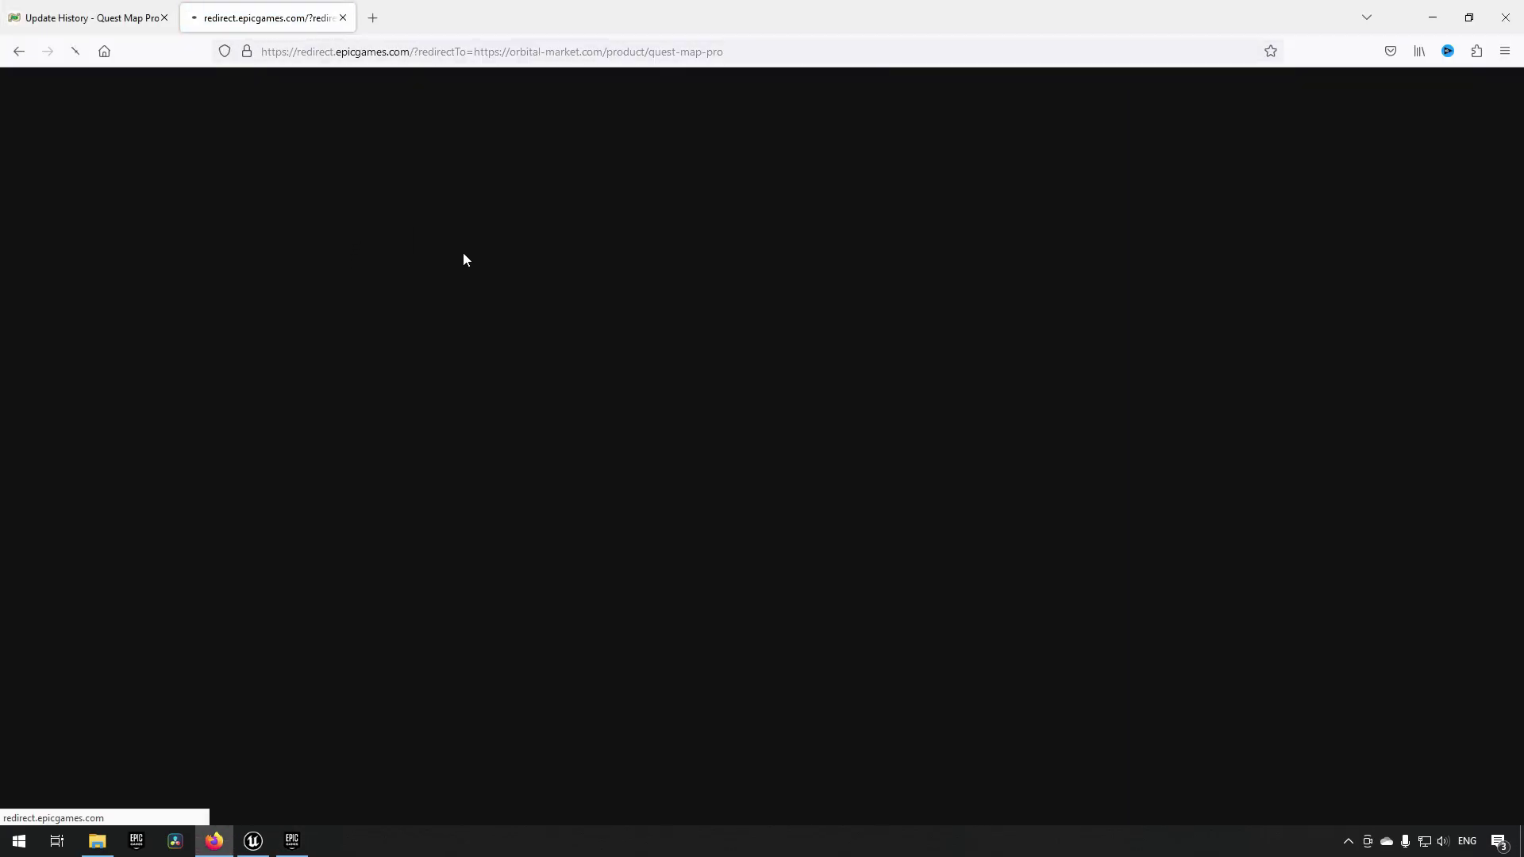
click(780, 536)
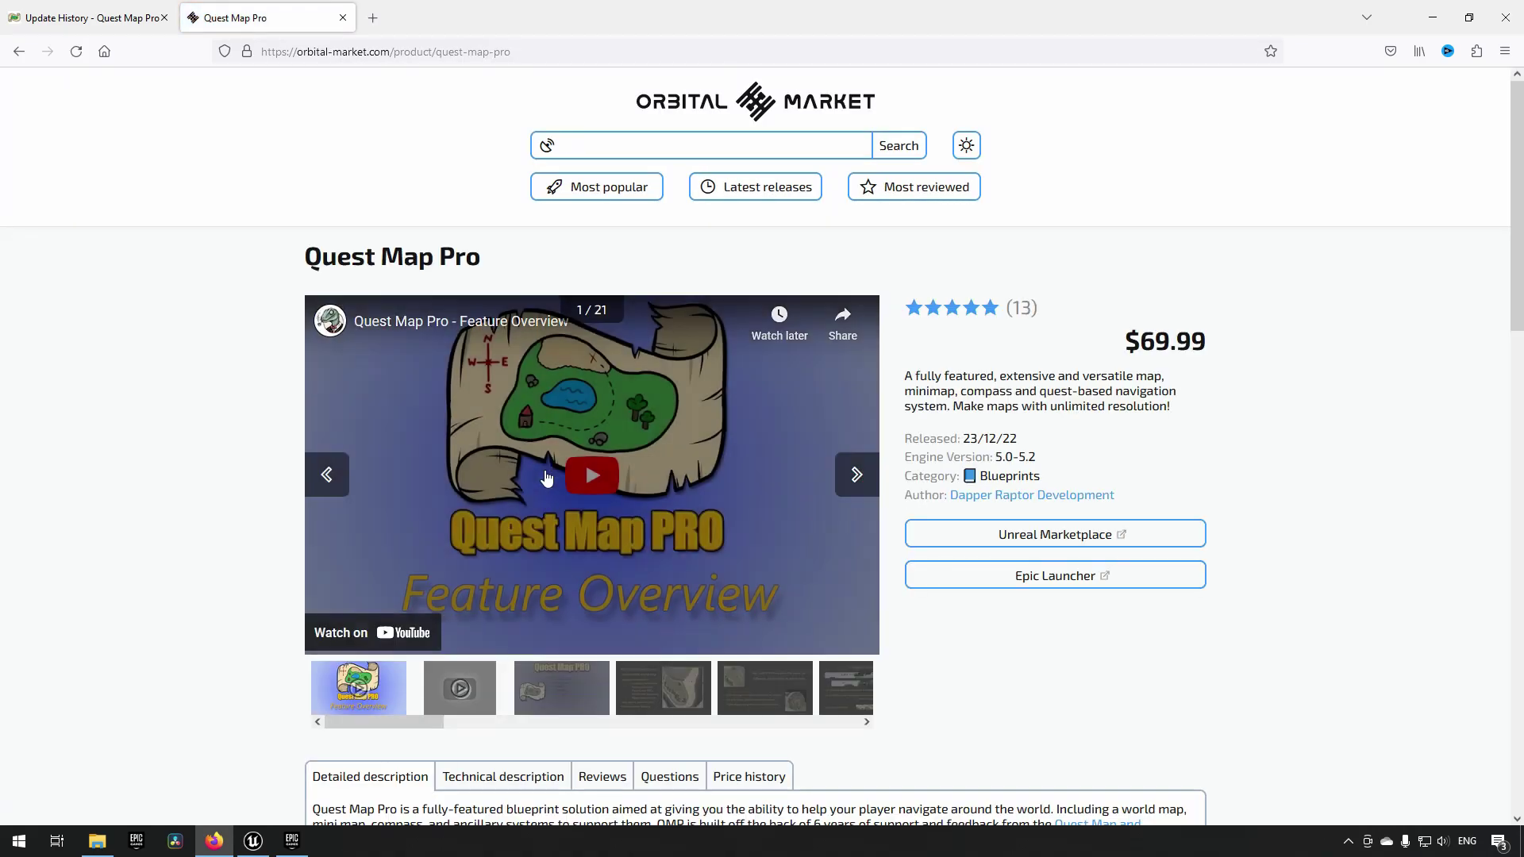
- Show the price history of Quest Map Pro on its Orbital Market page
scroll(817, 483, down, 3)
click(750, 616)
scroll(328, 732, down, 1)
- Highlight both listed prices and the date of the newest entry in the price history, and clear the selection
double_click(328, 732)
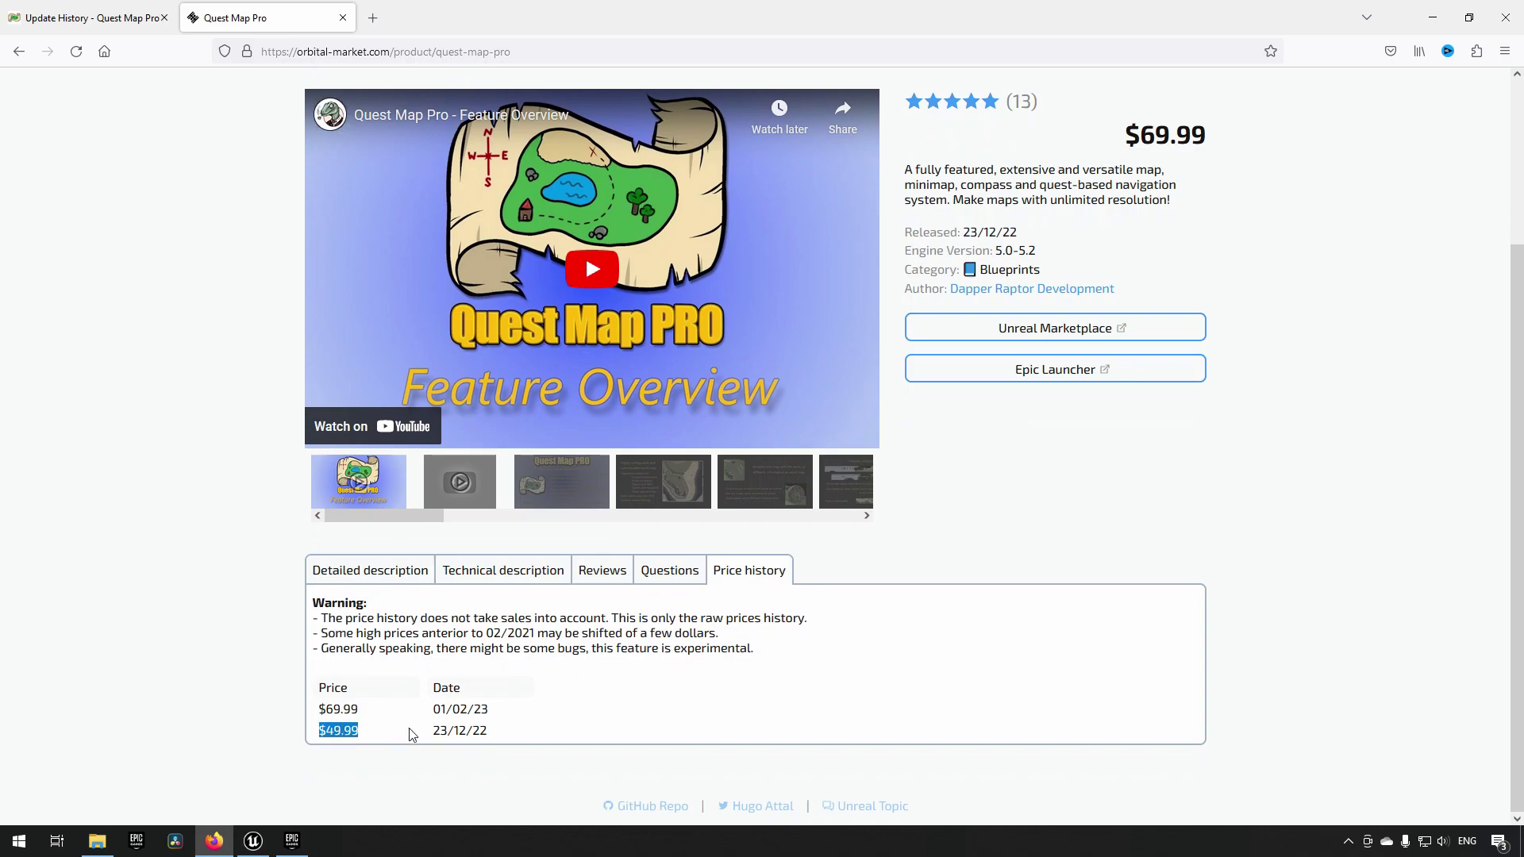
double_click(333, 710)
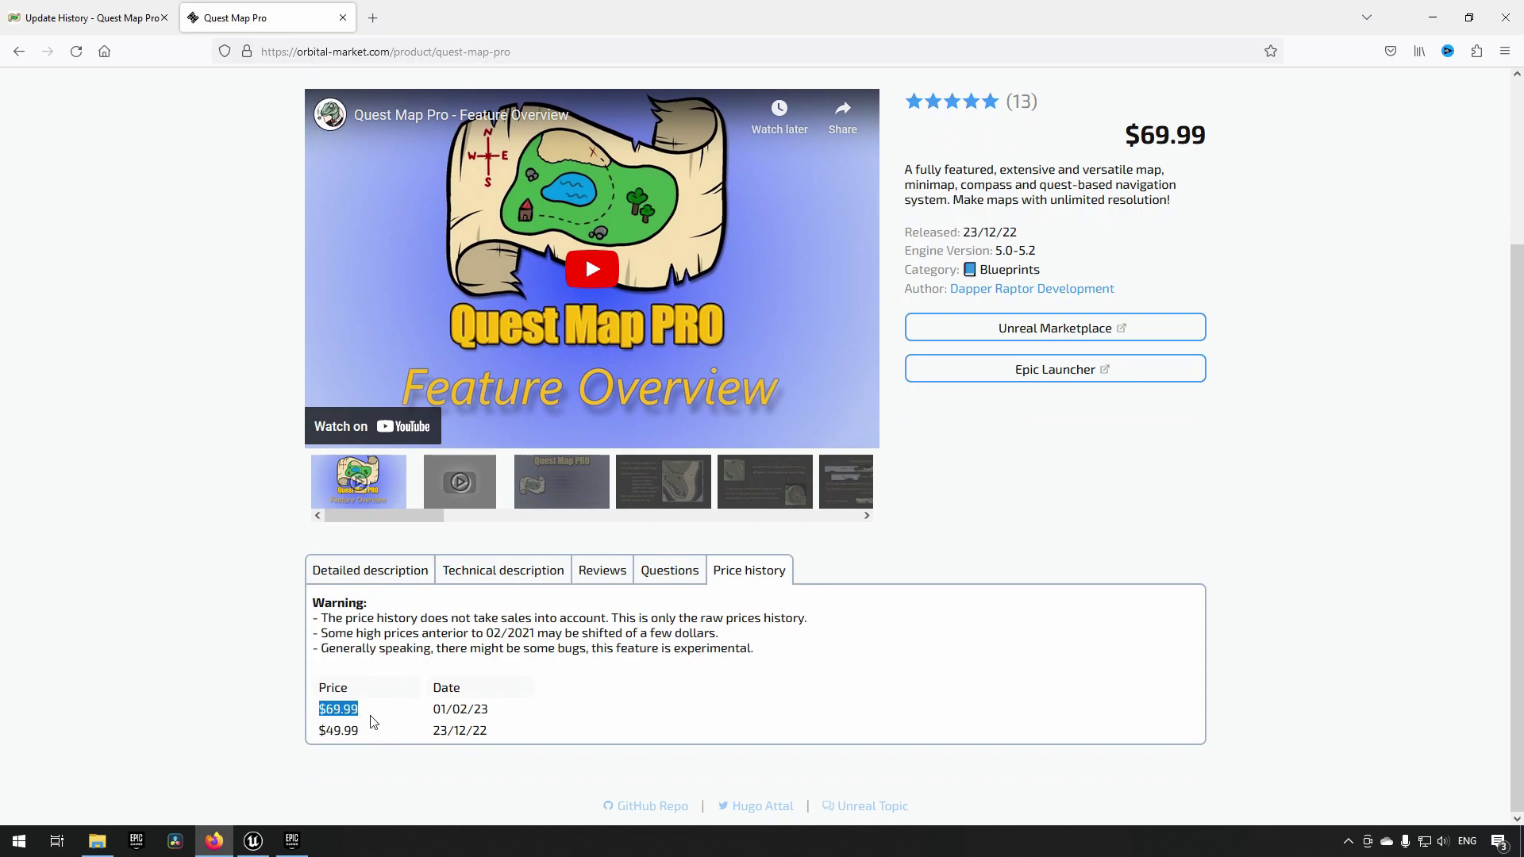
click(436, 712)
drag(436, 712, 511, 717)
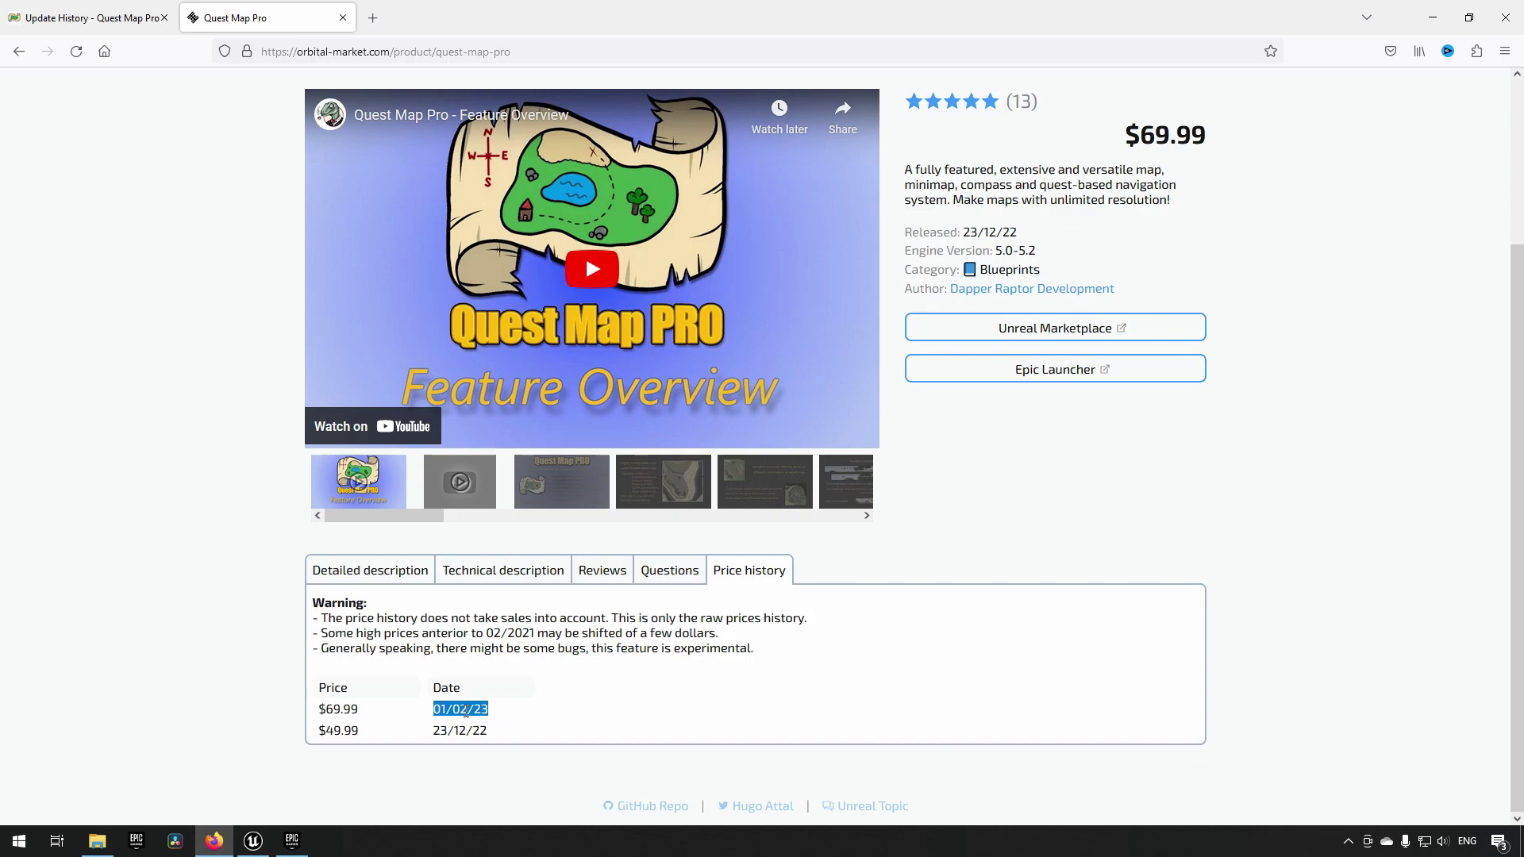
drag(318, 712, 367, 713)
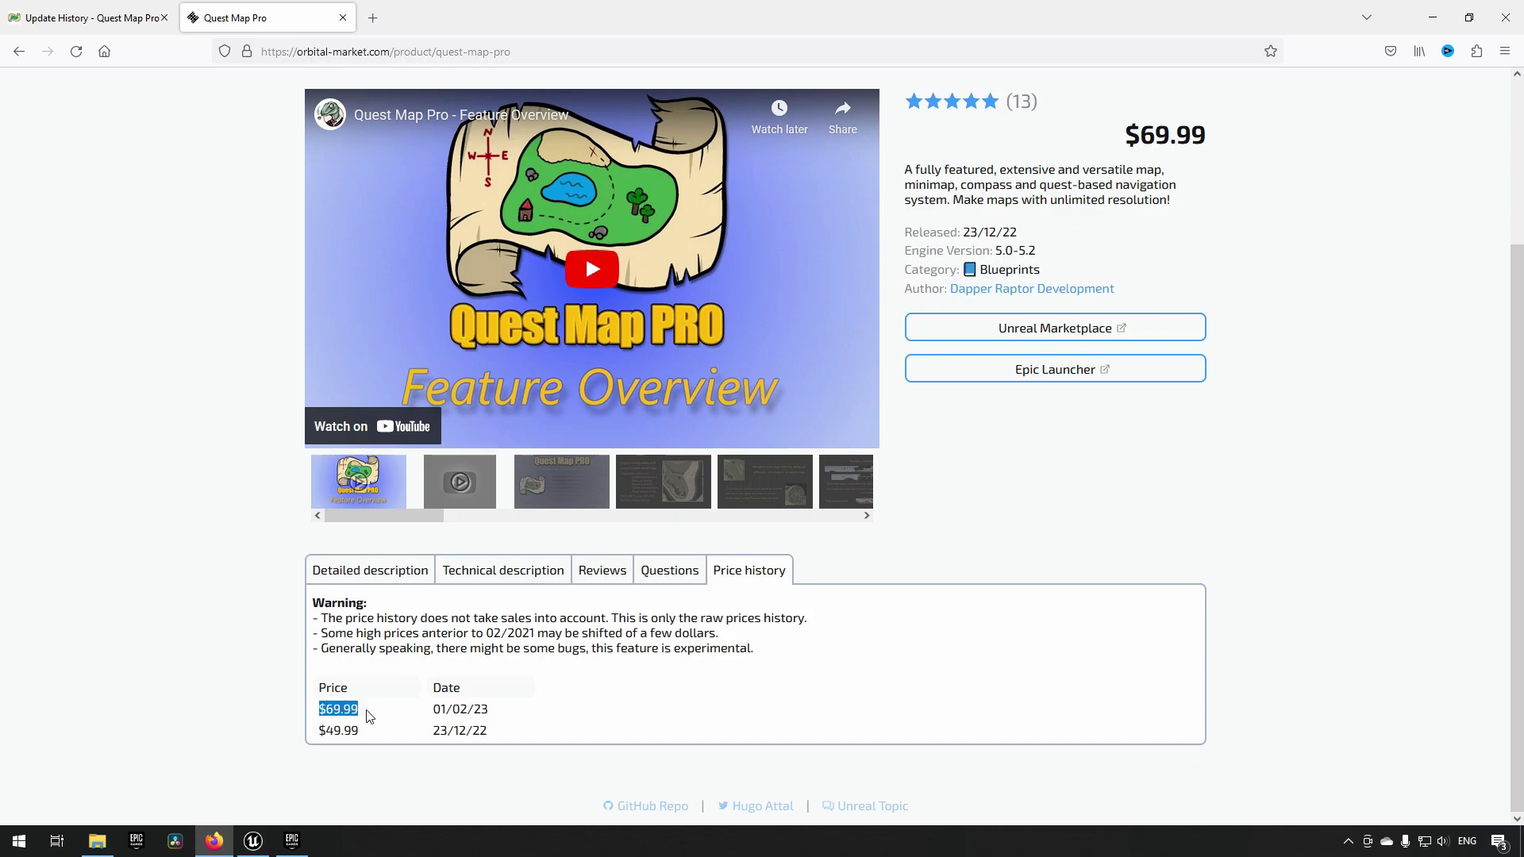
click(318, 720)
drag(435, 716, 512, 718)
click(512, 718)
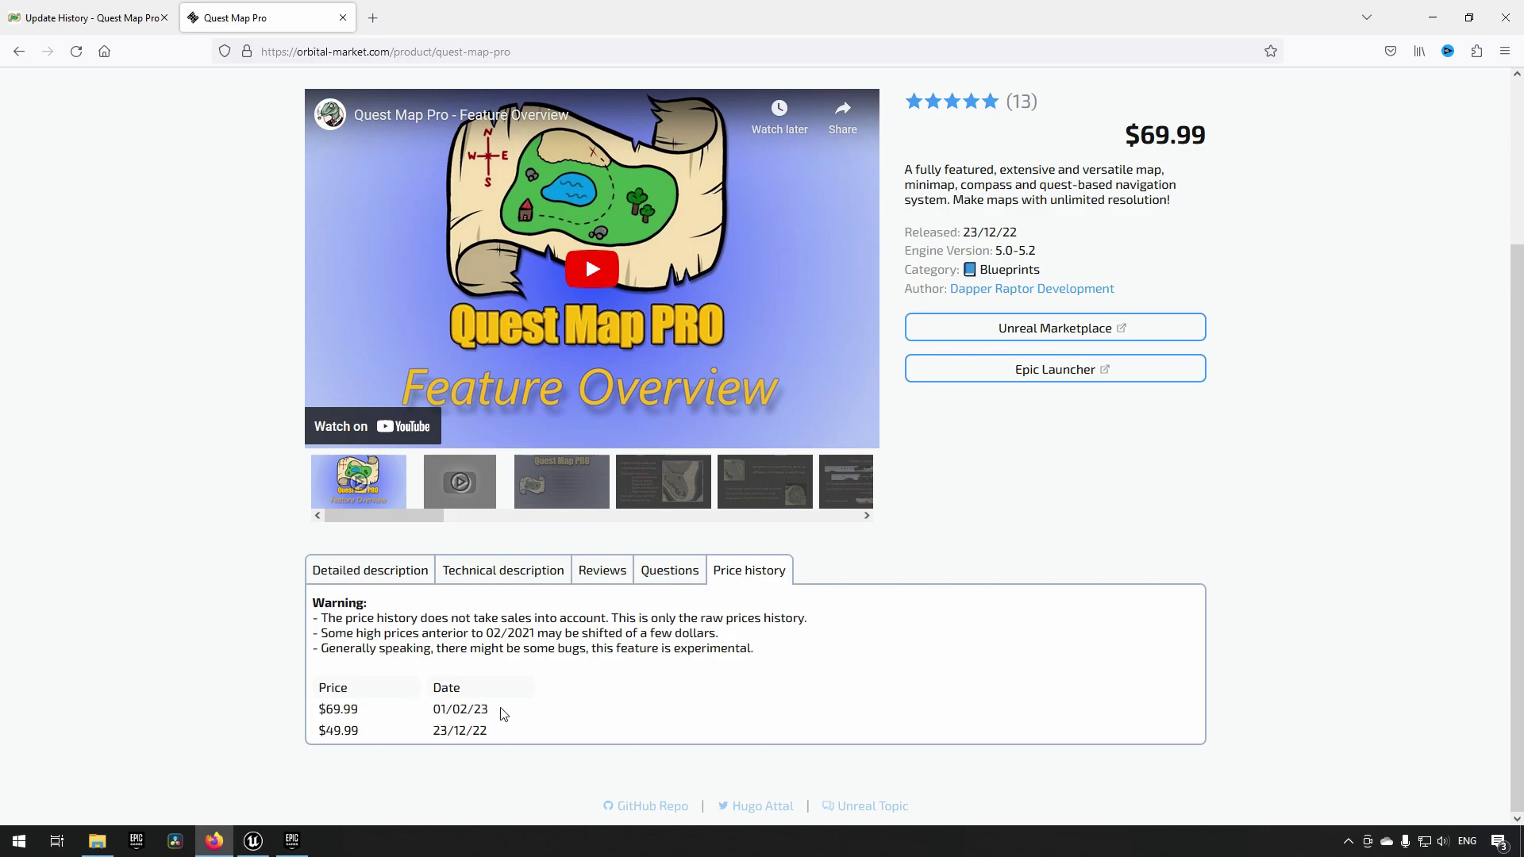